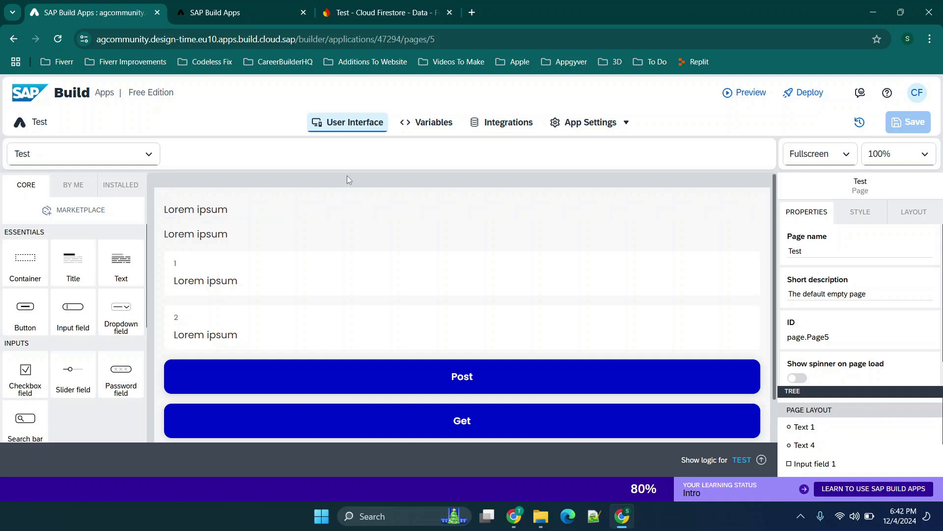
- Open the logic of the Post button on the Test page and examine its HTTP request's URL and method
scroll(381, 265, down, 1)
scroll(381, 264, up, 1)
scroll(381, 265, down, 1)
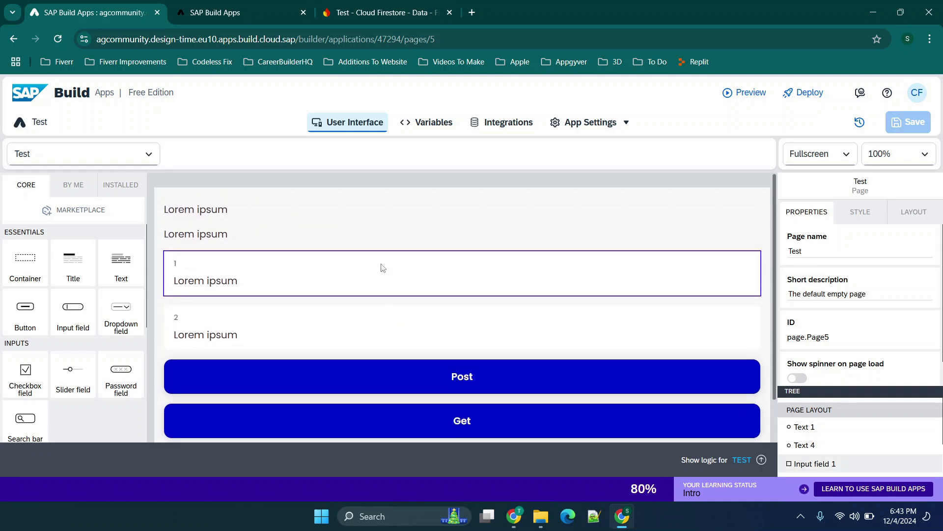
scroll(383, 268, down, 1)
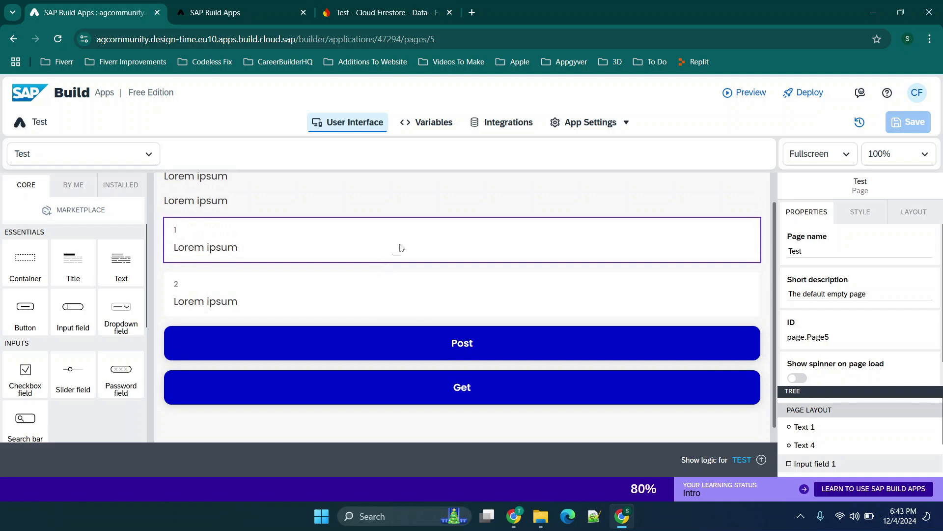
scroll(401, 248, up, 1)
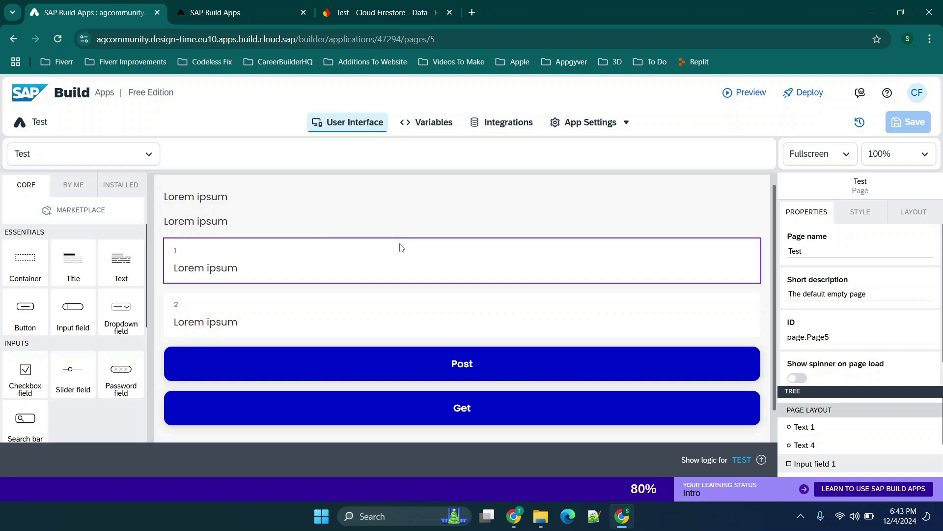
click(477, 355)
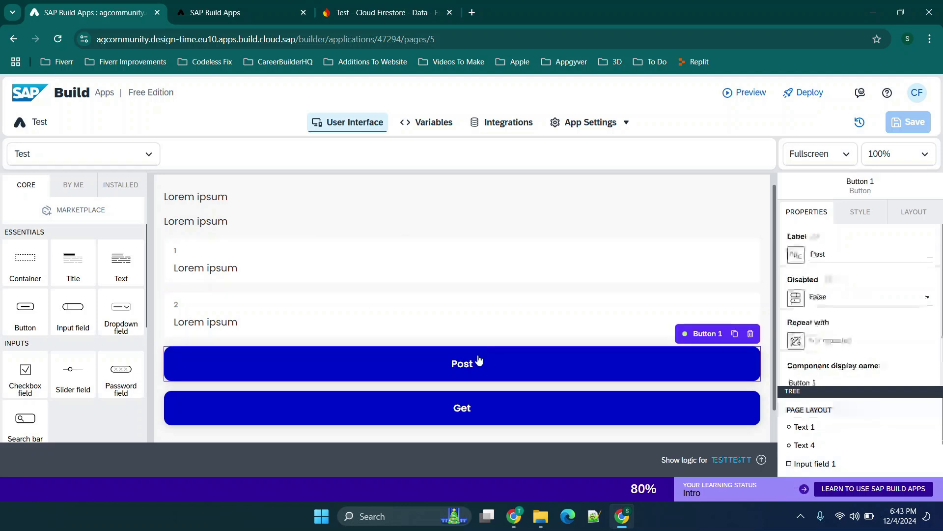
click(723, 456)
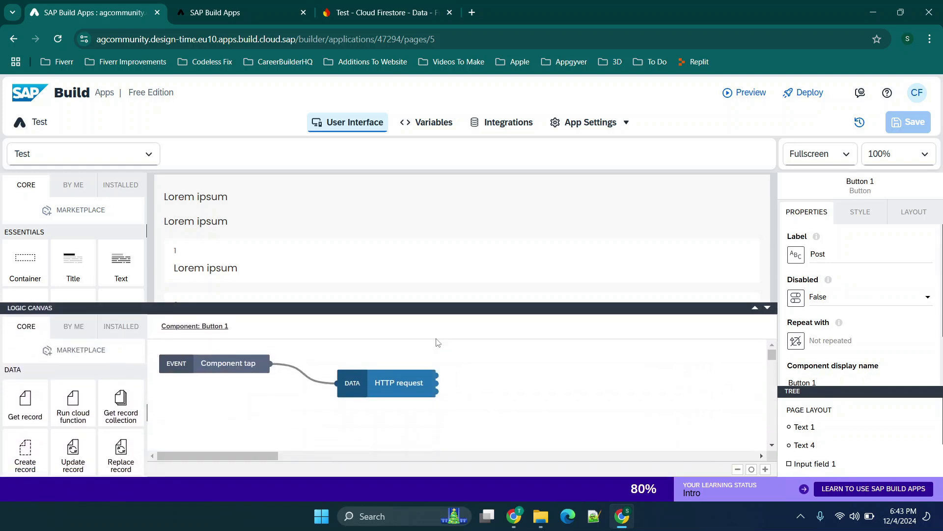
click(388, 390)
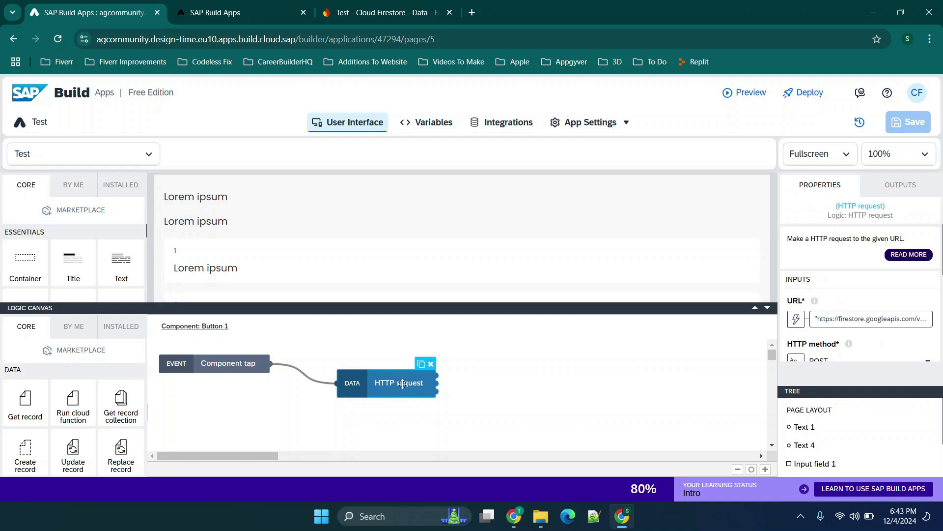
scroll(837, 342, down, 1)
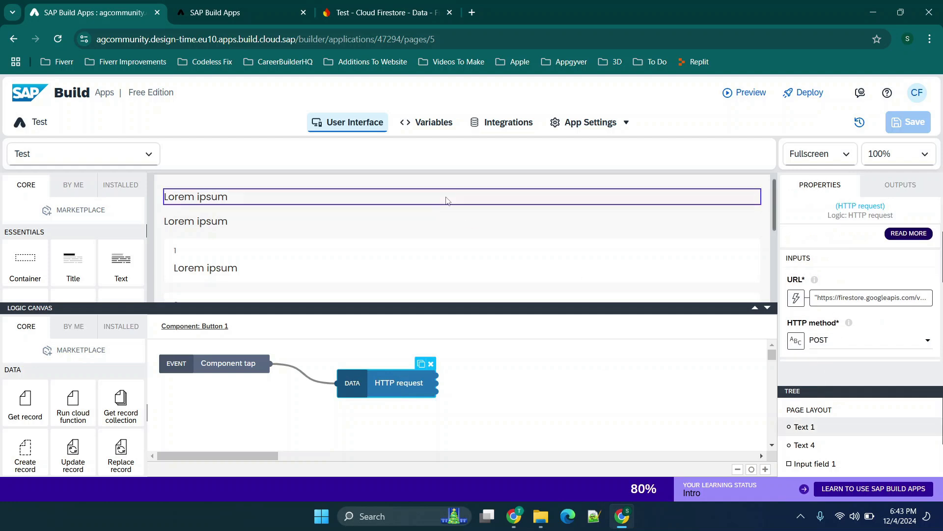
- Review the app's data integrations, check the option for adding a system integration, and return to the data overview
click(497, 129)
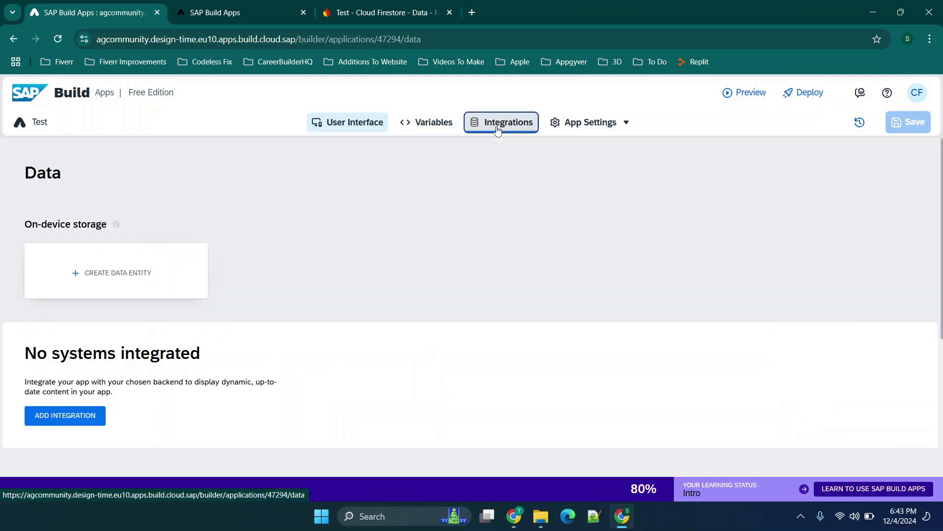
scroll(432, 220, down, 3)
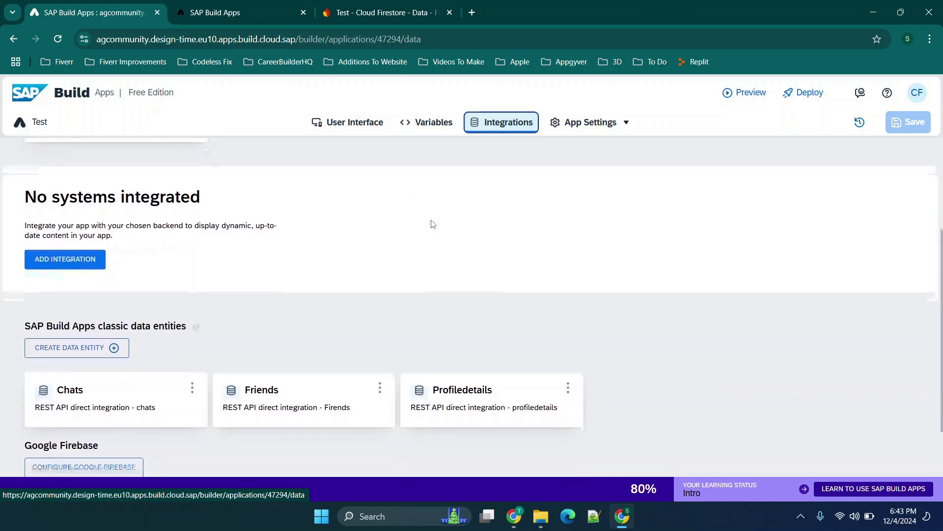
click(64, 261)
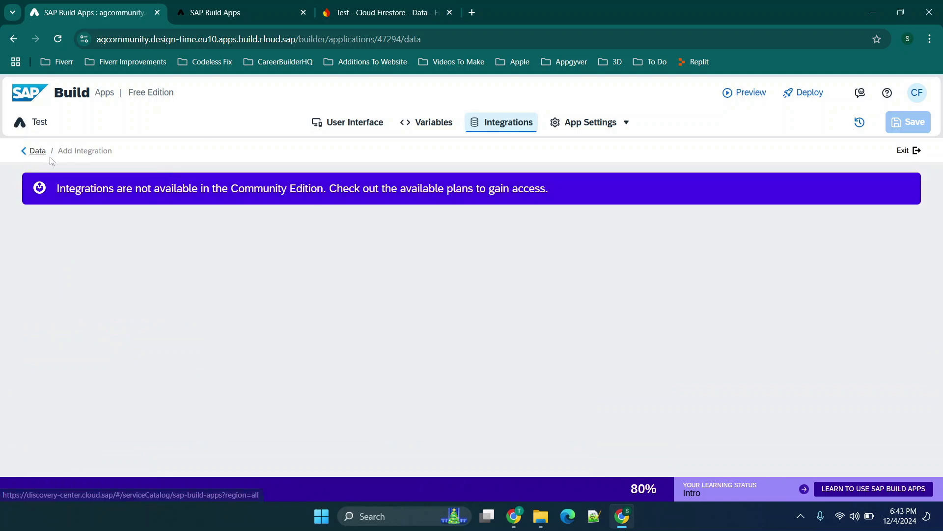
click(37, 151)
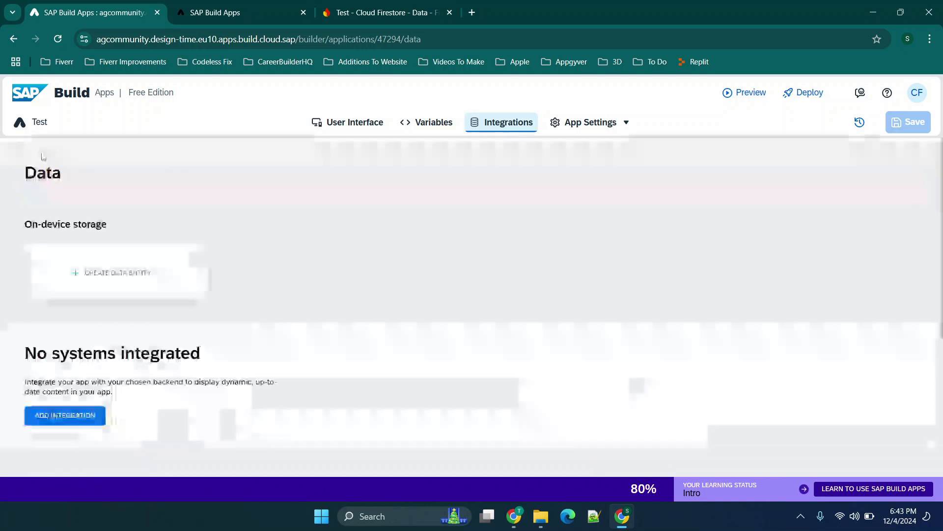
scroll(194, 223, down, 4)
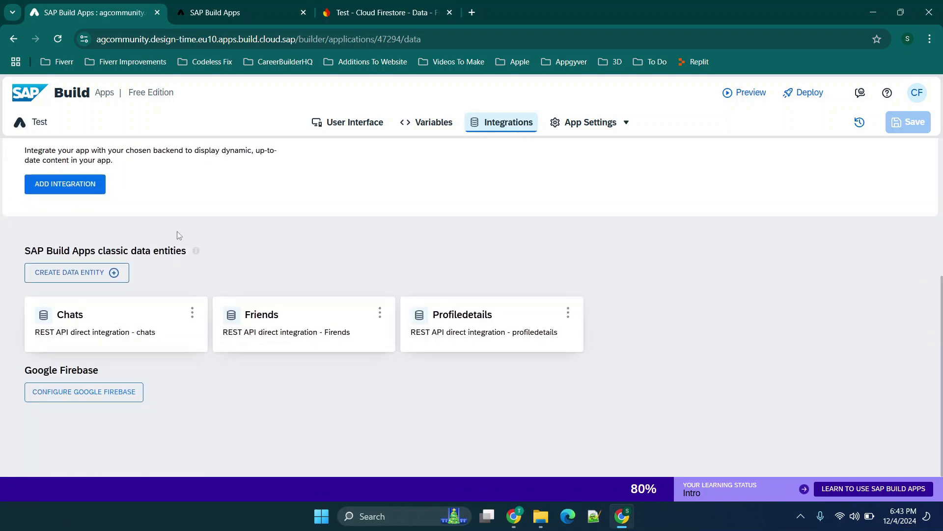
- Open the OData integration configuration for a new classic data entity, and close it without saving
click(63, 277)
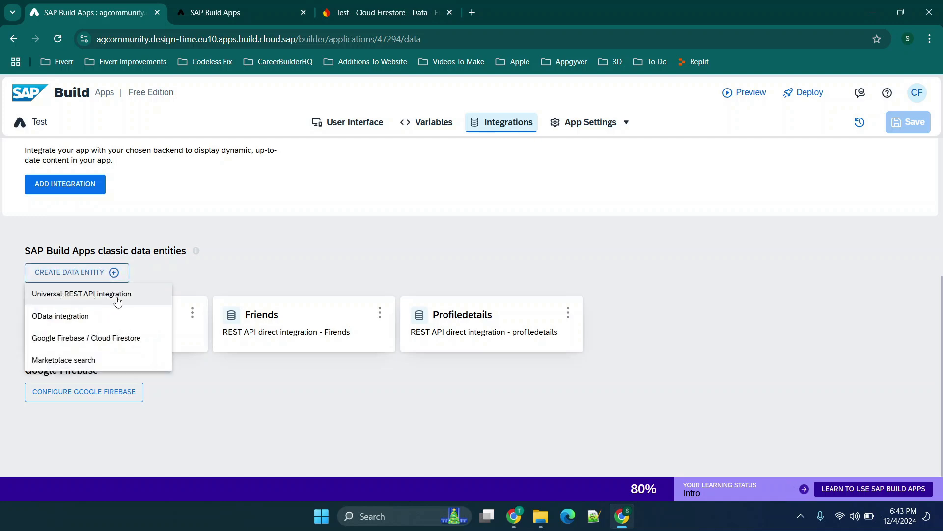
click(67, 314)
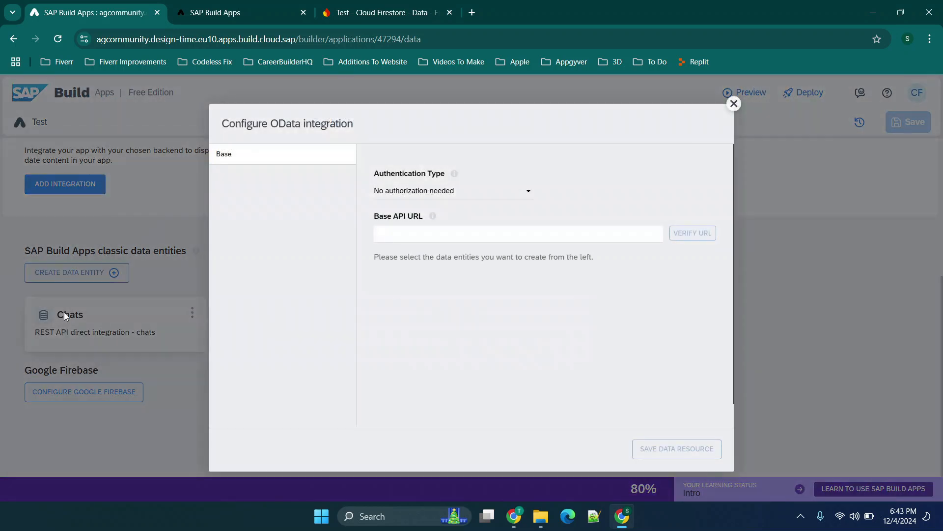
click(734, 104)
scroll(284, 242, up, 1)
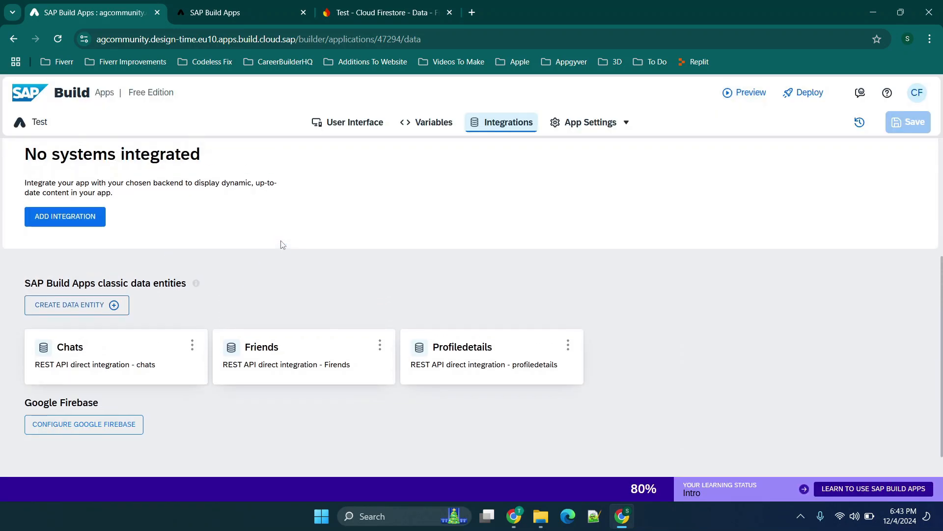
- Examine the base settings and resource URL of the Chats REST data entity, and close its configuration
click(127, 345)
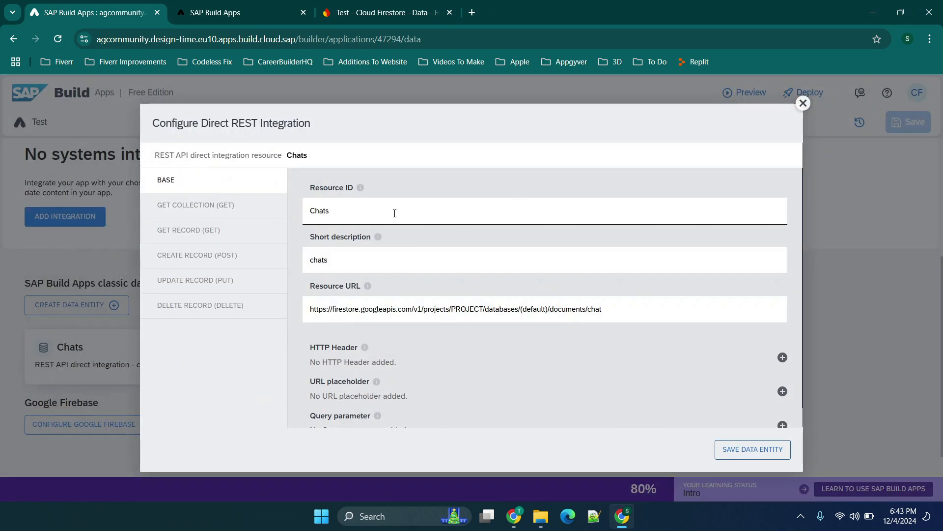
scroll(340, 170, down, 1)
scroll(340, 170, up, 1)
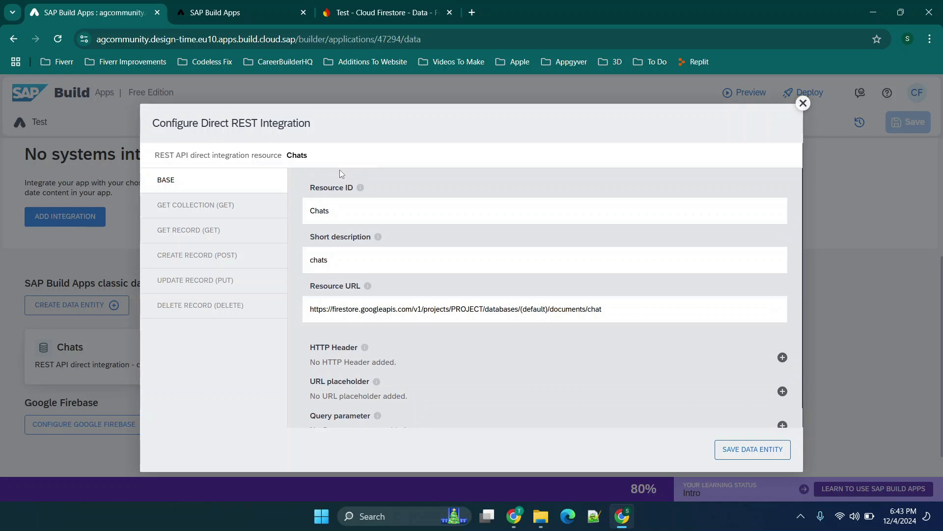
drag(417, 310, 480, 310)
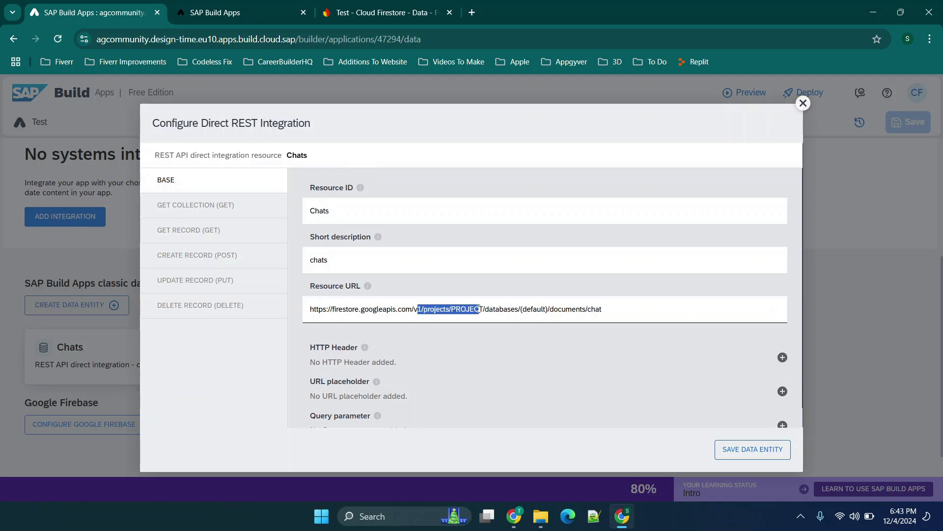
click(479, 309)
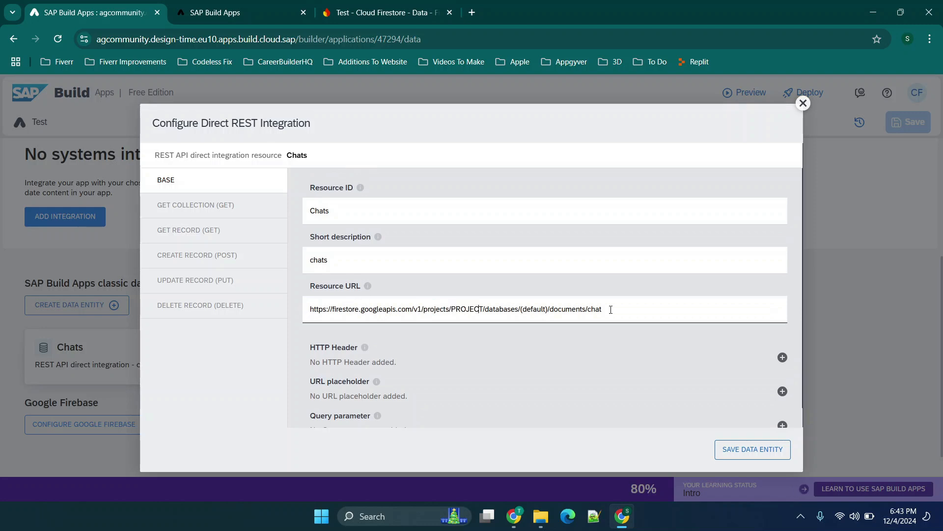
click(611, 310)
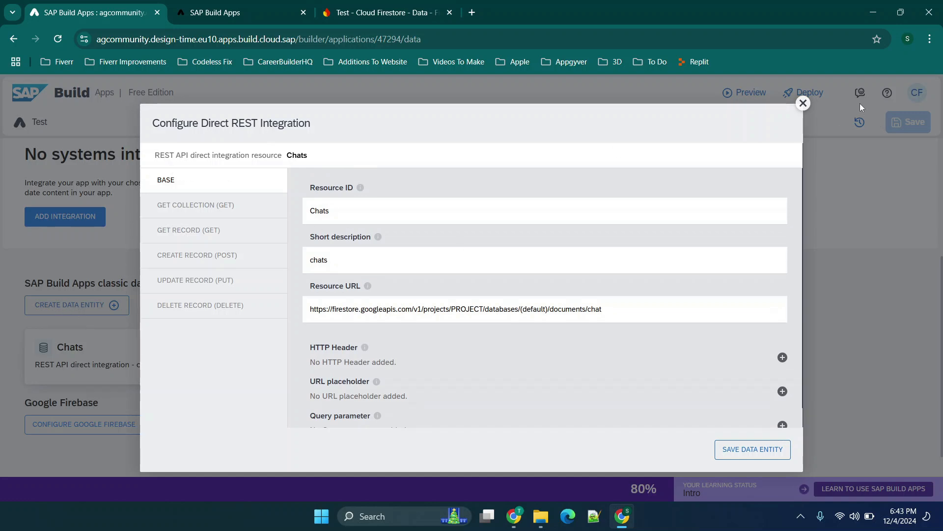
click(803, 103)
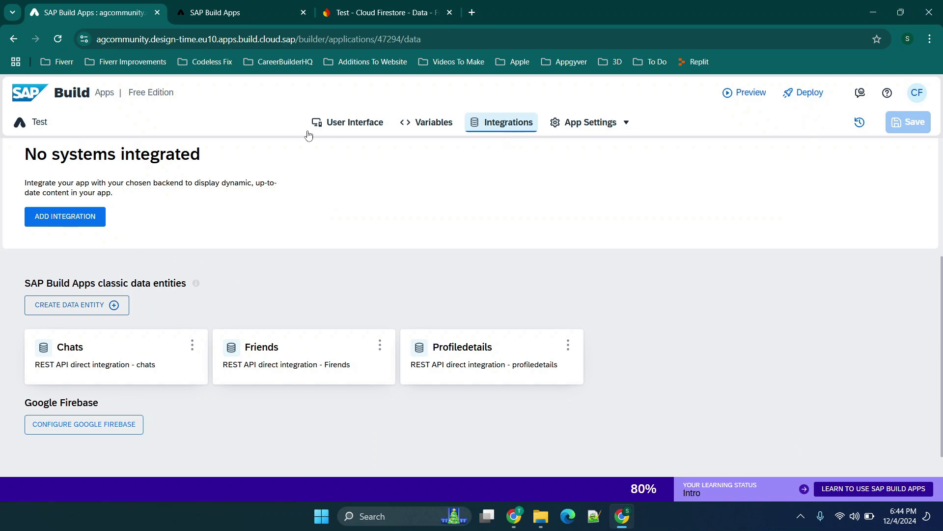
- Return to the Test page design, hide the logic canvas, and inspect the content bindings of the two text components
click(335, 122)
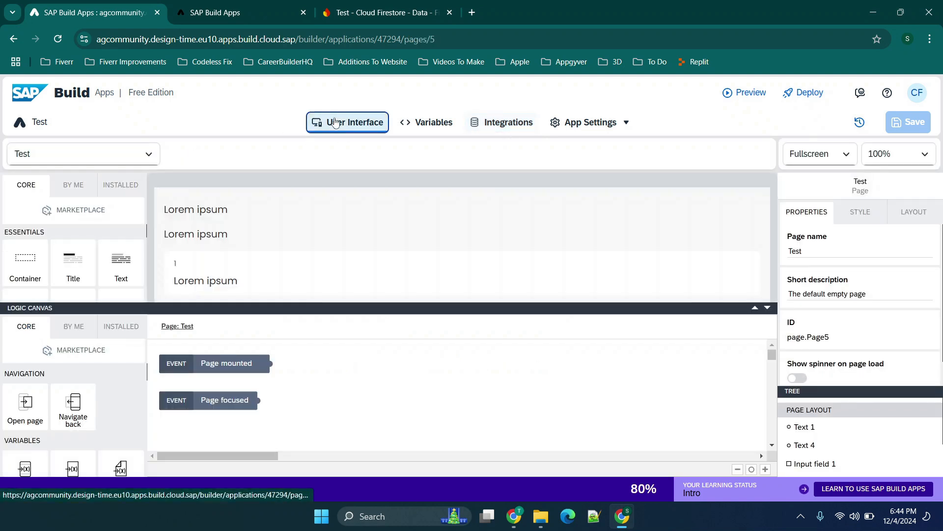
click(769, 311)
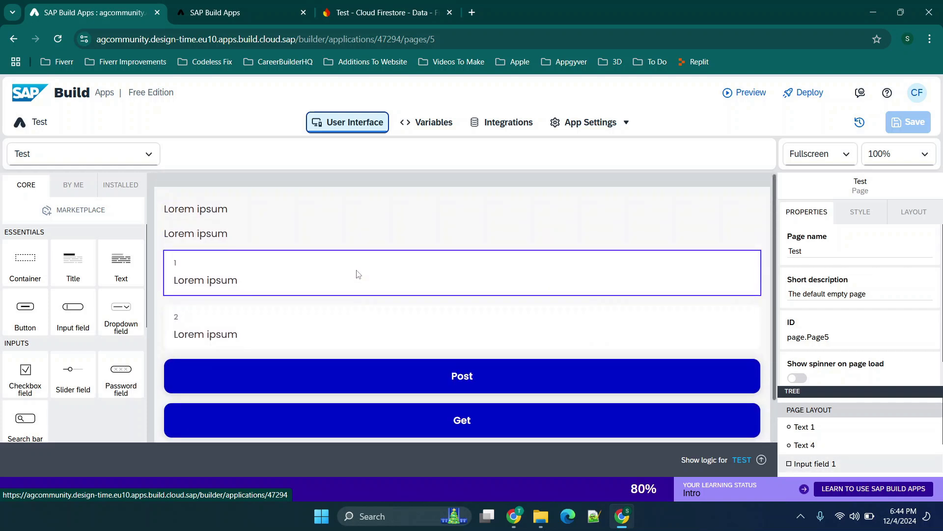
click(238, 214)
click(188, 216)
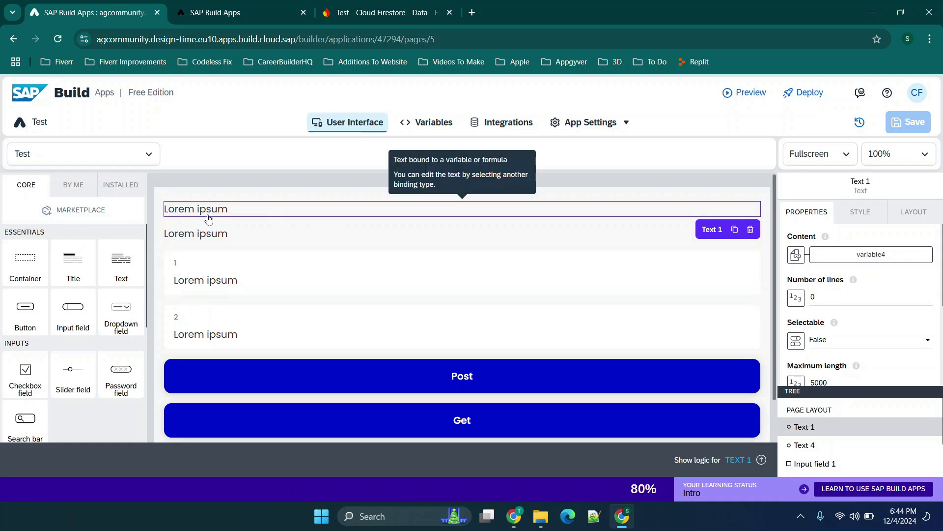
click(205, 234)
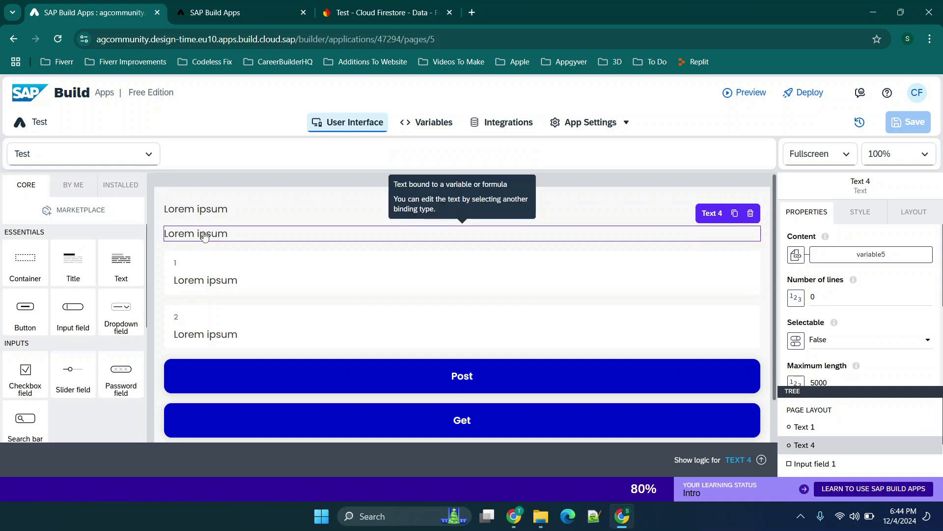
click(431, 214)
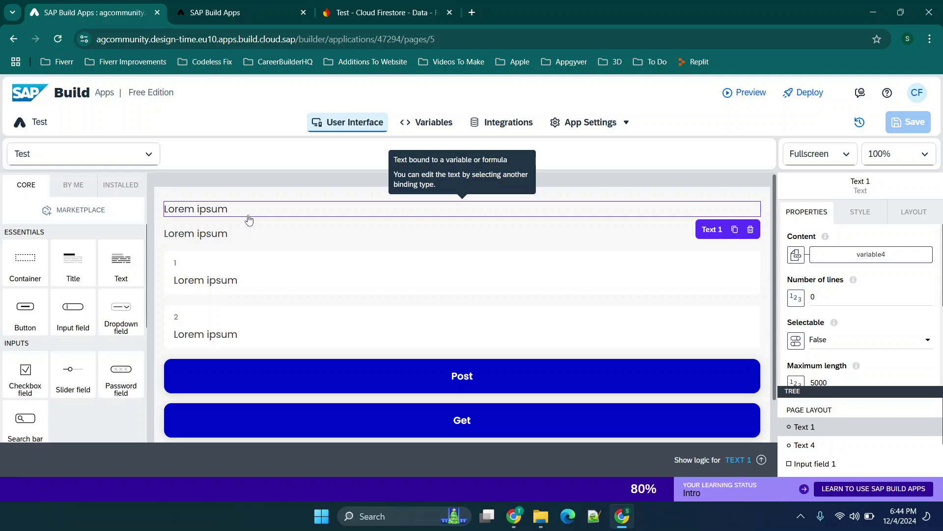
scroll(275, 231, down, 1)
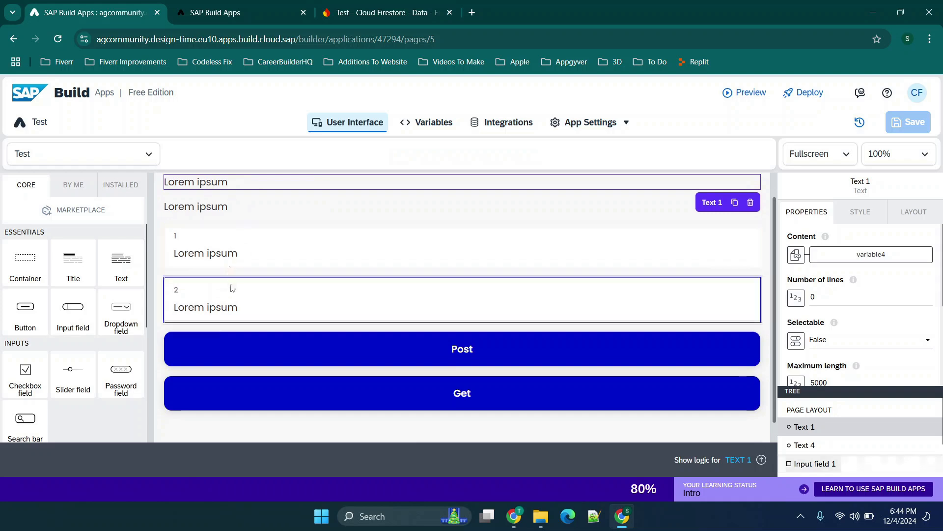
scroll(364, 286, down, 1)
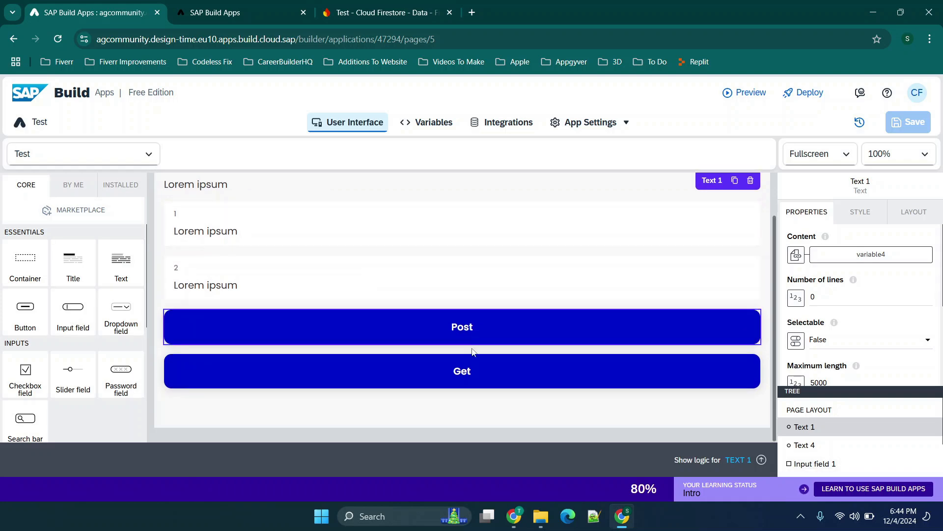
scroll(449, 271, up, 2)
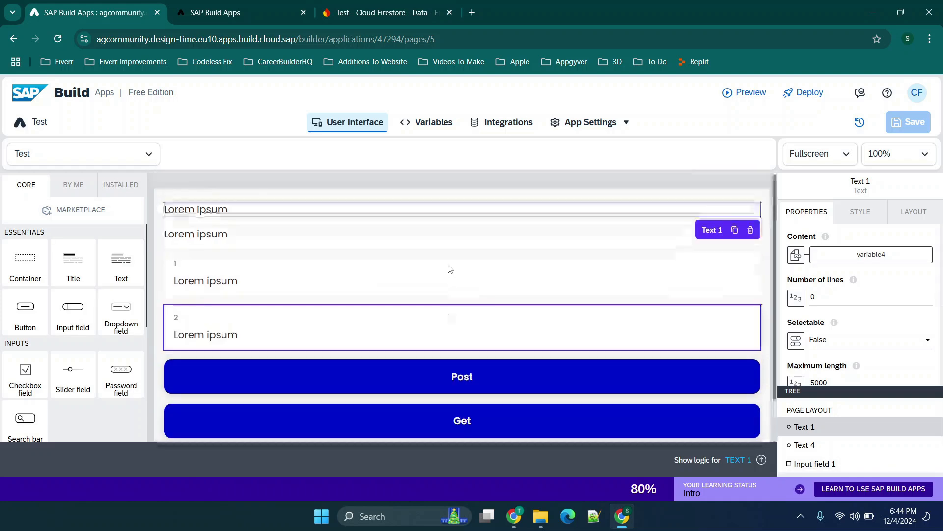
double_click(300, 215)
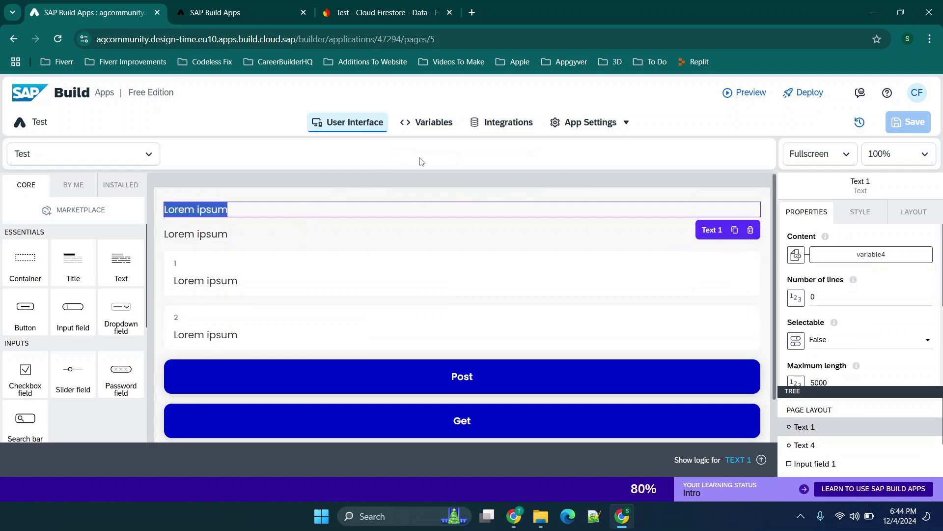
- Review the app variables and the page variables defined for the Test page
click(426, 122)
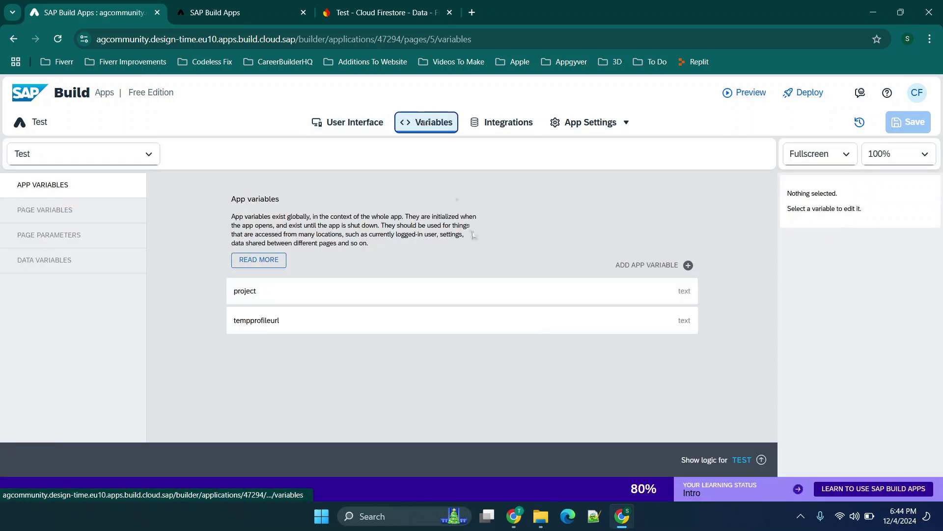
click(76, 211)
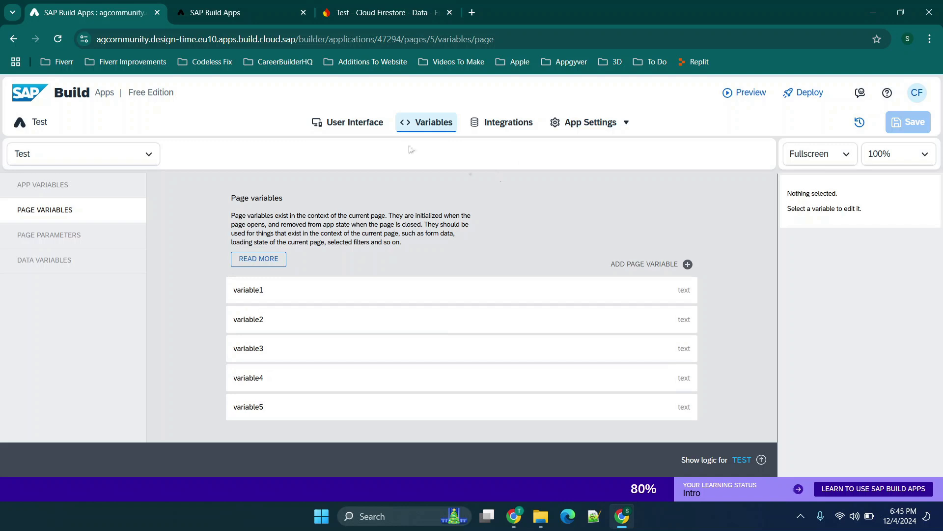
- Return to the Test page design and bind the first text component's content to the page variable variable4
click(348, 123)
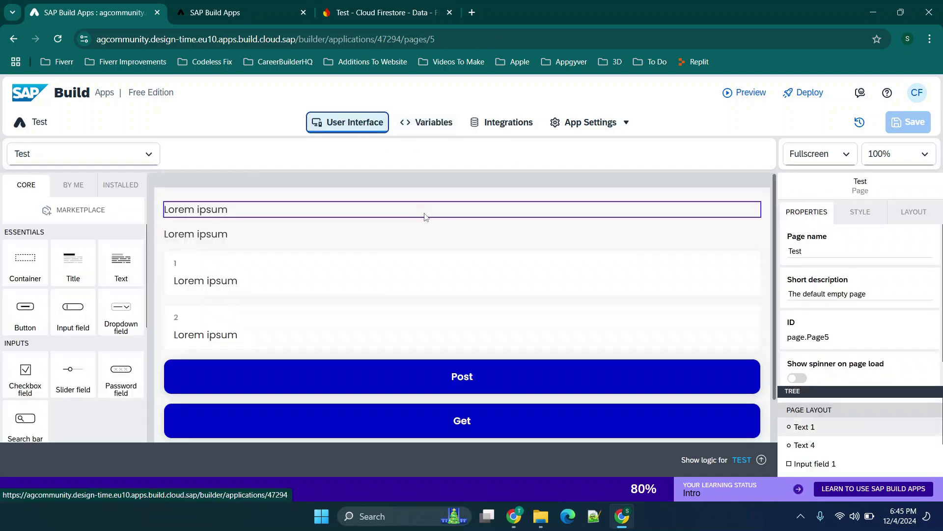
click(372, 213)
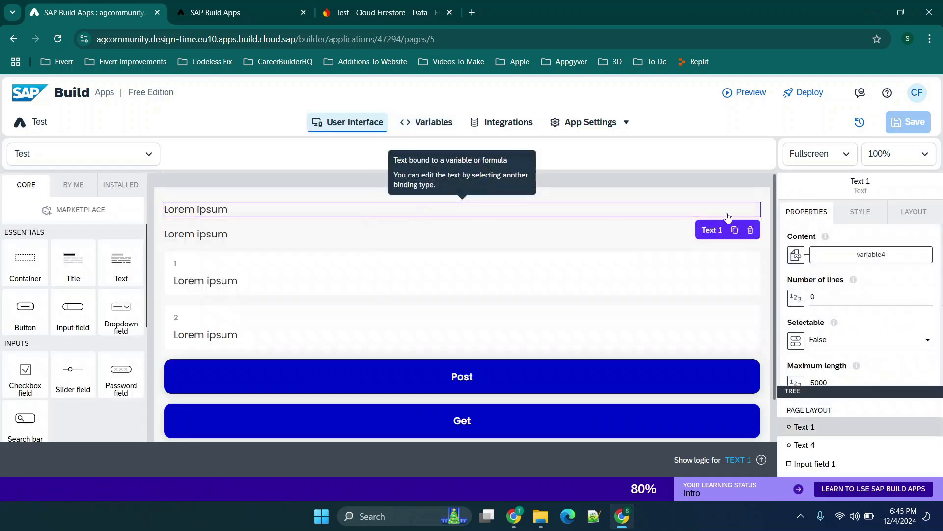
click(797, 255)
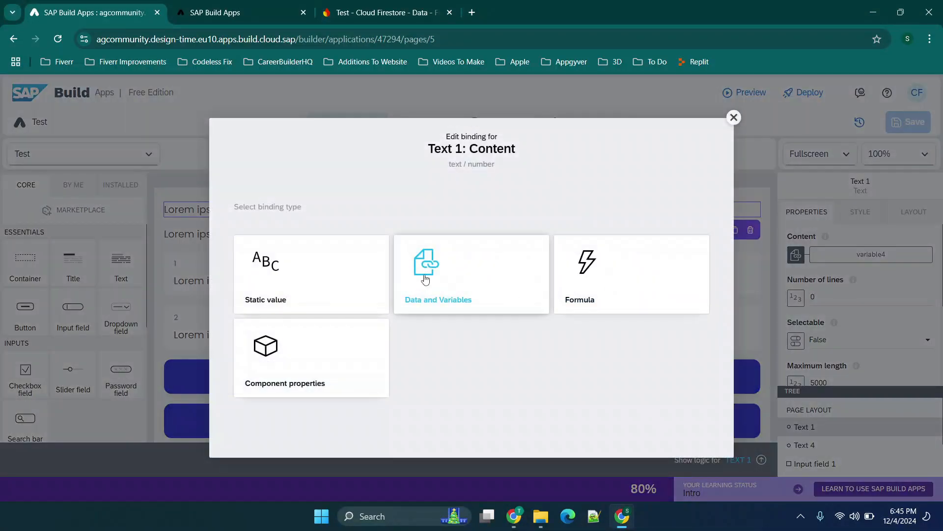
click(425, 279)
click(447, 312)
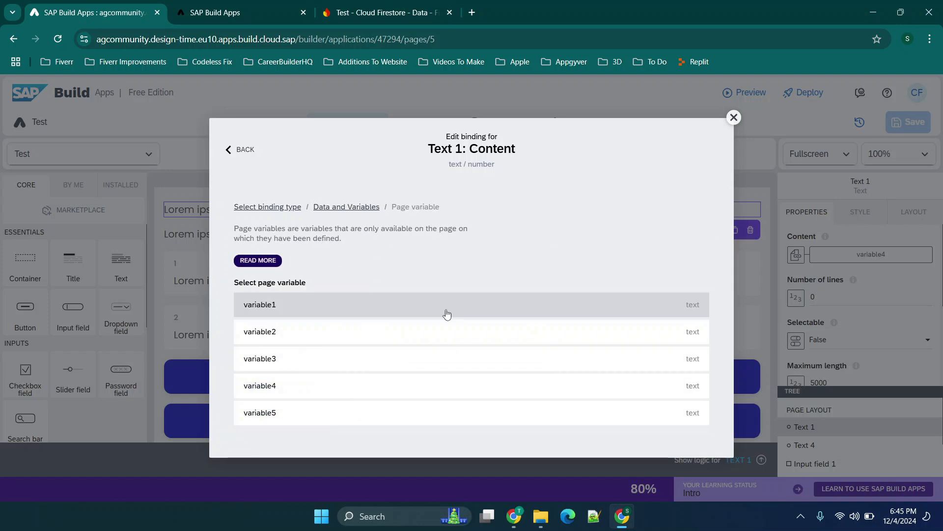
click(285, 394)
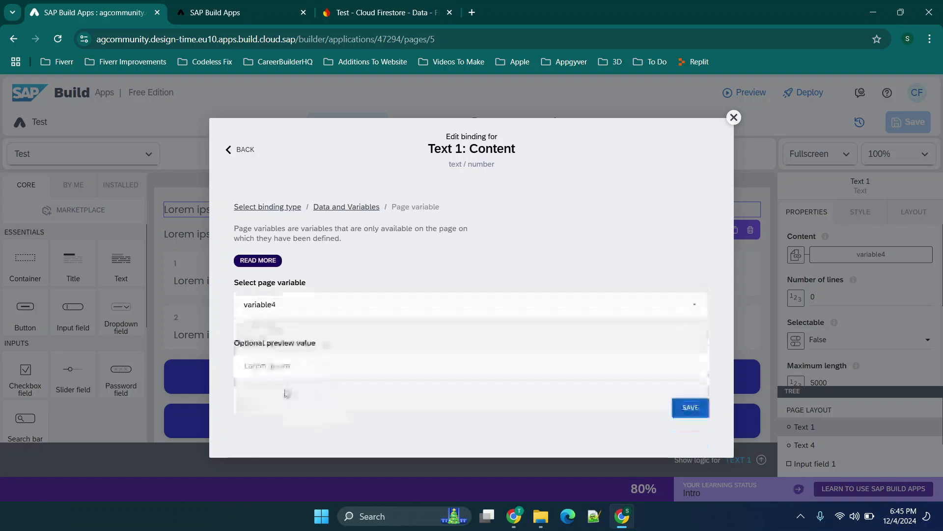
click(699, 407)
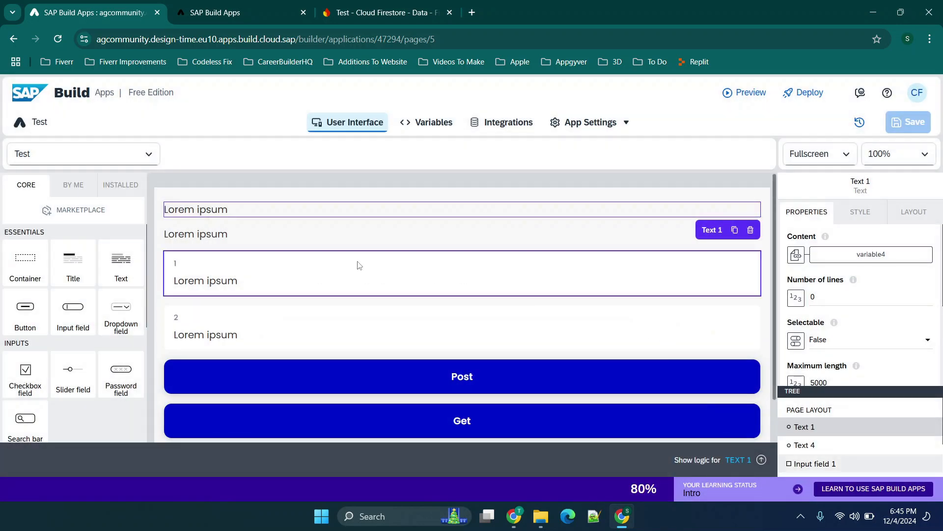
- Inspect the content binding of the second text component and the value bindings of input fields 1 and 2
click(249, 235)
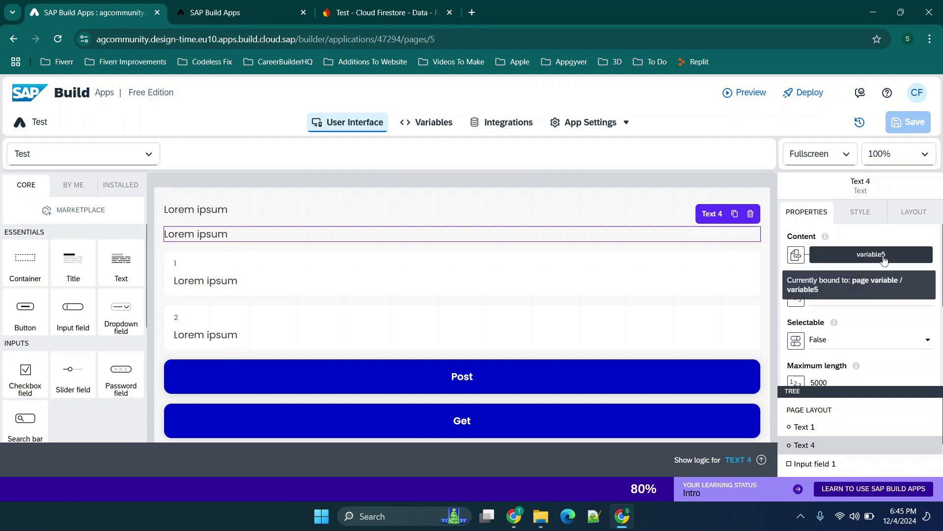
click(323, 270)
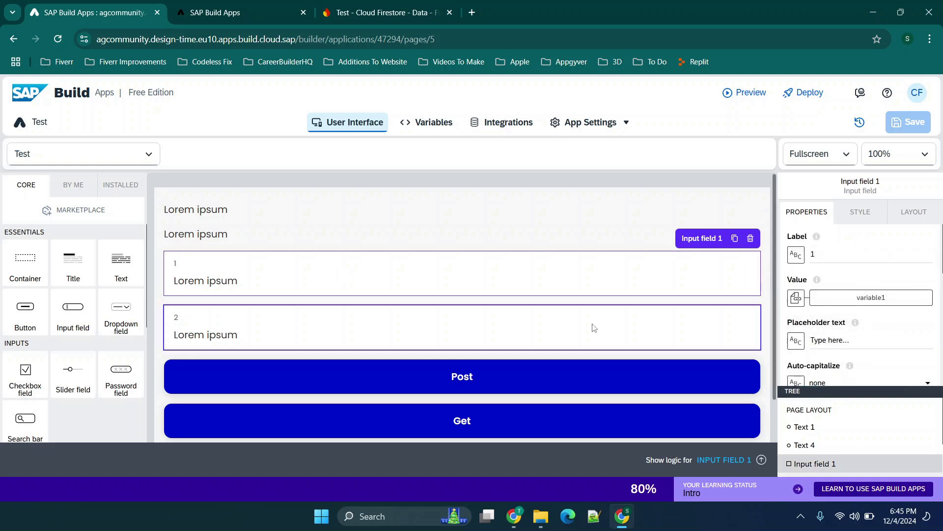
click(444, 328)
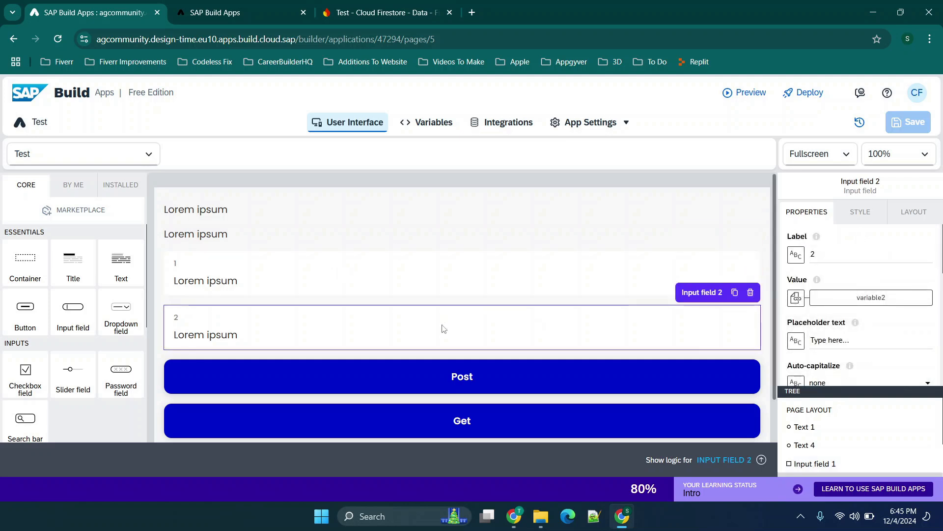
click(226, 281)
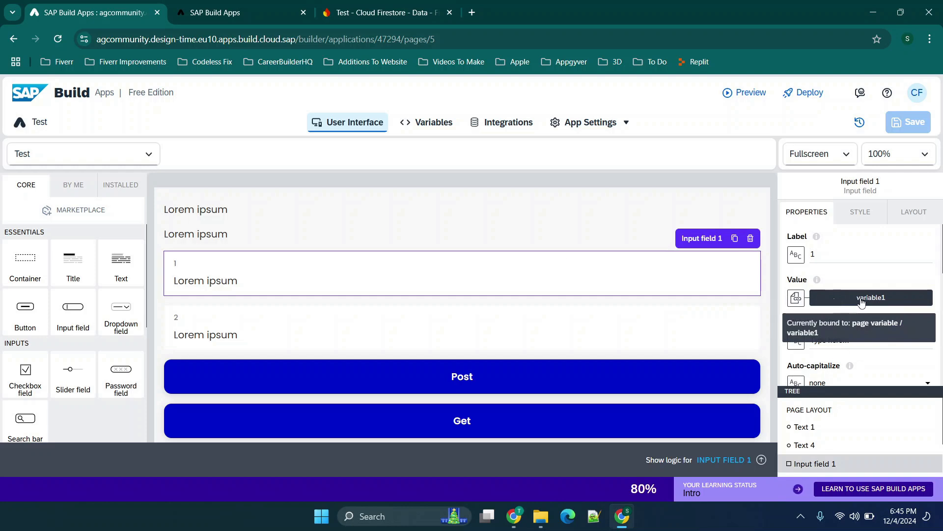
click(590, 328)
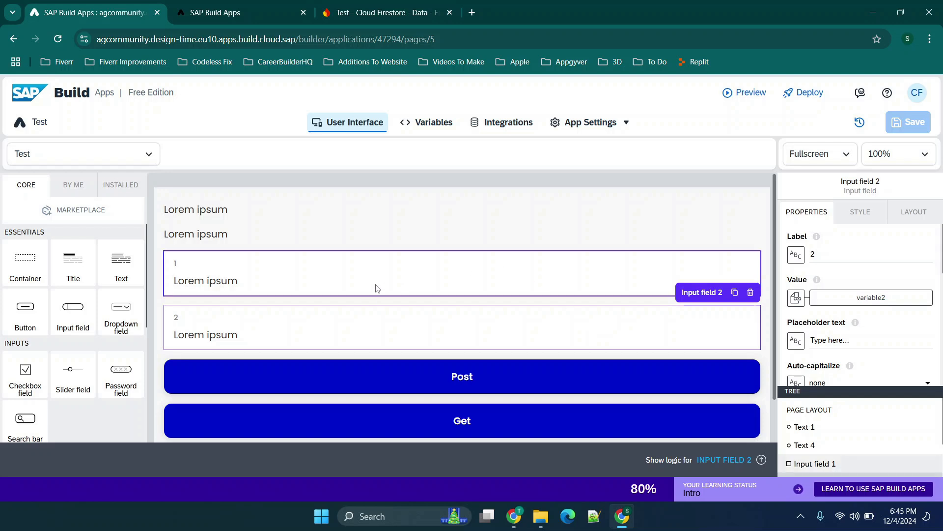
- Switch to the app preview, open the Test page, and enter "fghjk" in field 1 and "ertyuikl" in field 2
click(217, 13)
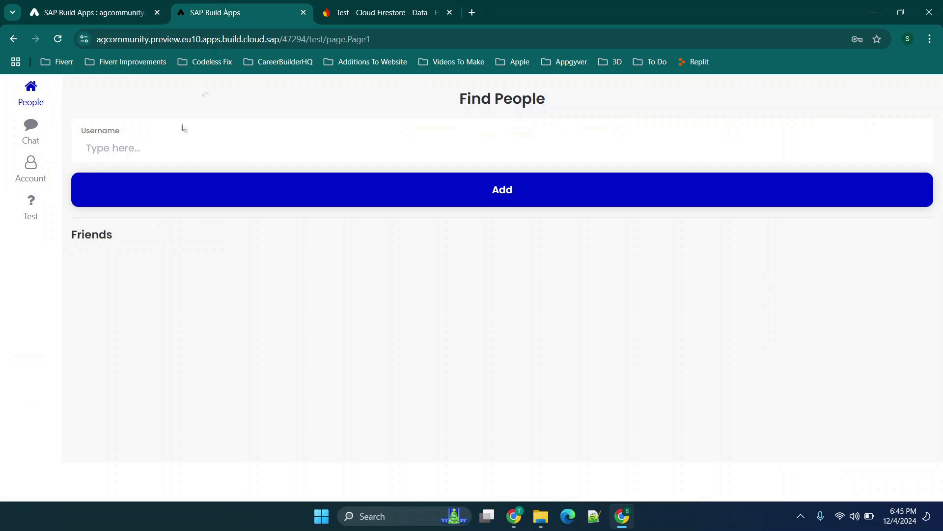
click(35, 212)
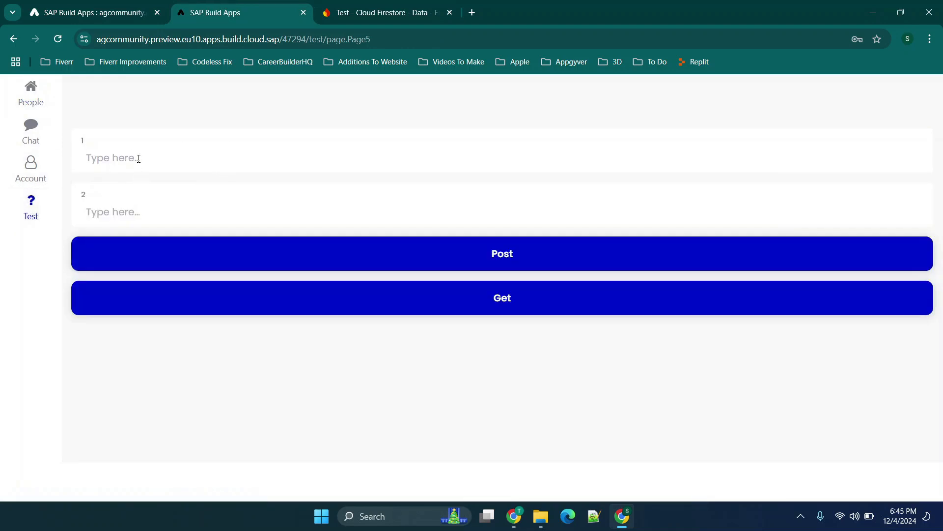
text(fghjk)
click(112, 209)
text(ertyukl)
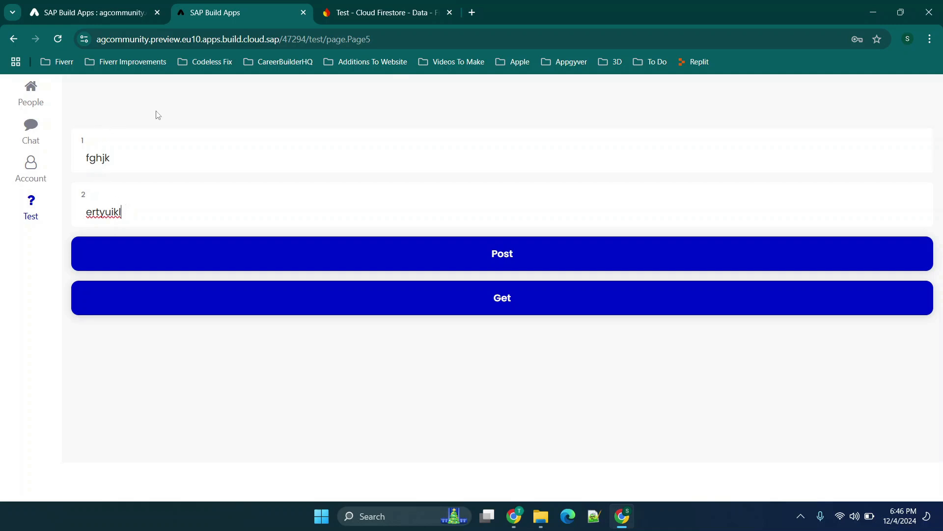
- Switch back to the Test page design in the app builder and select the Post button
click(68, 4)
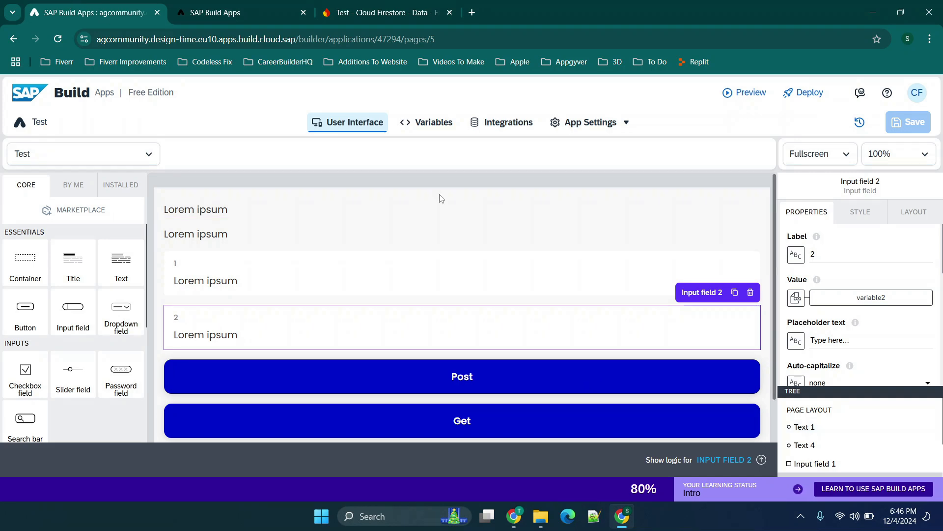
scroll(442, 199, down, 1)
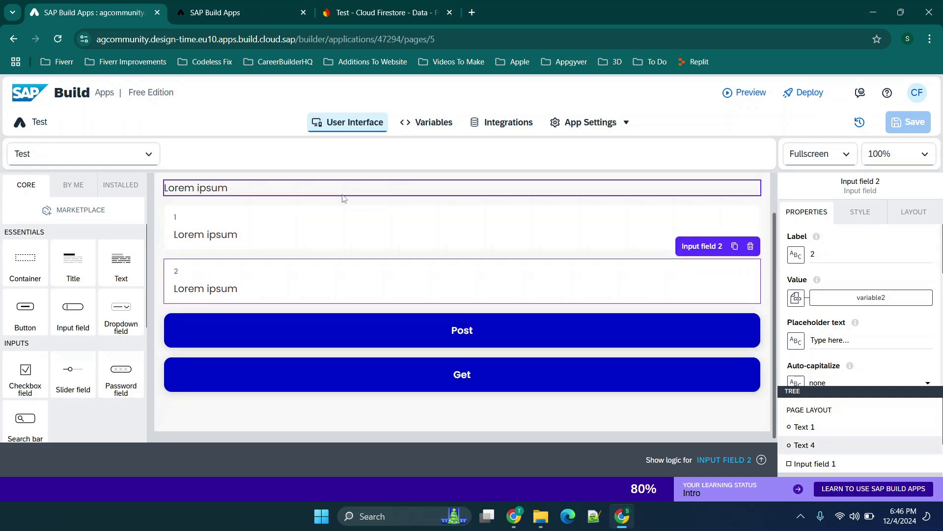
click(463, 334)
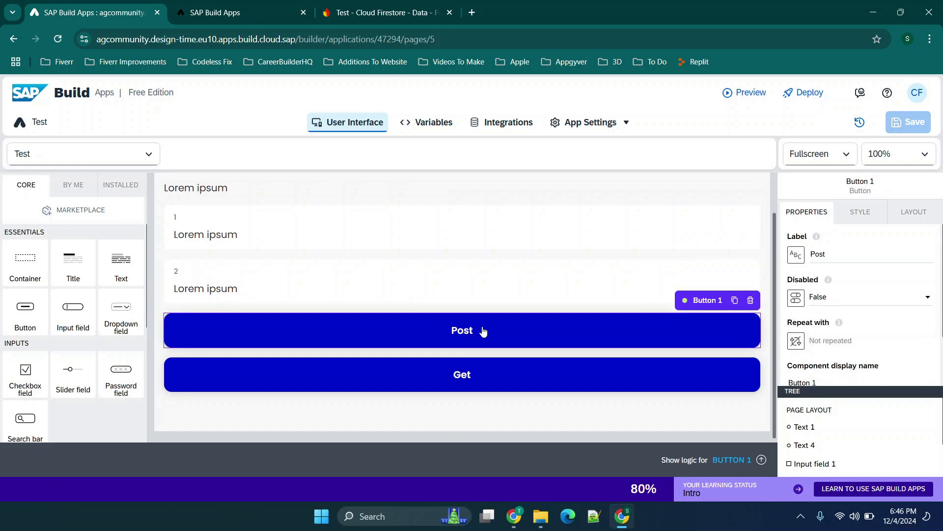
scroll(528, 326, down, 1)
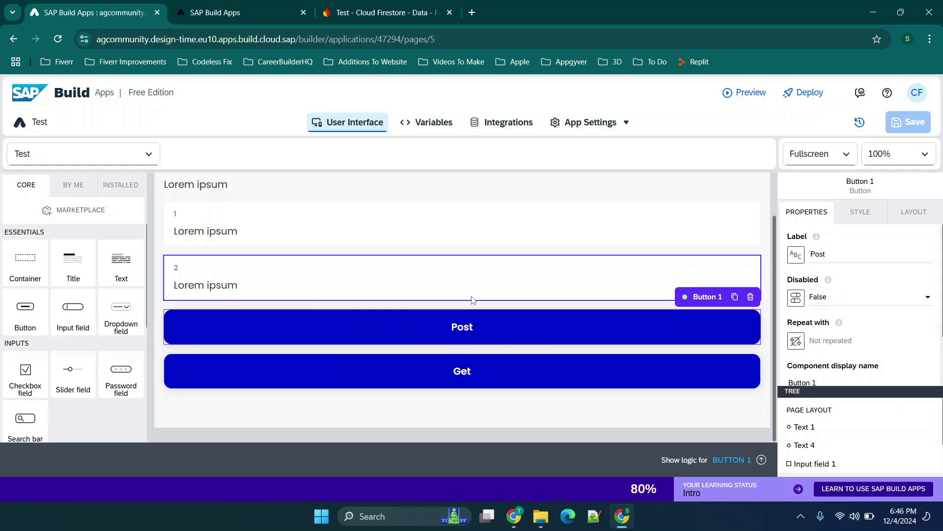
double_click(526, 325)
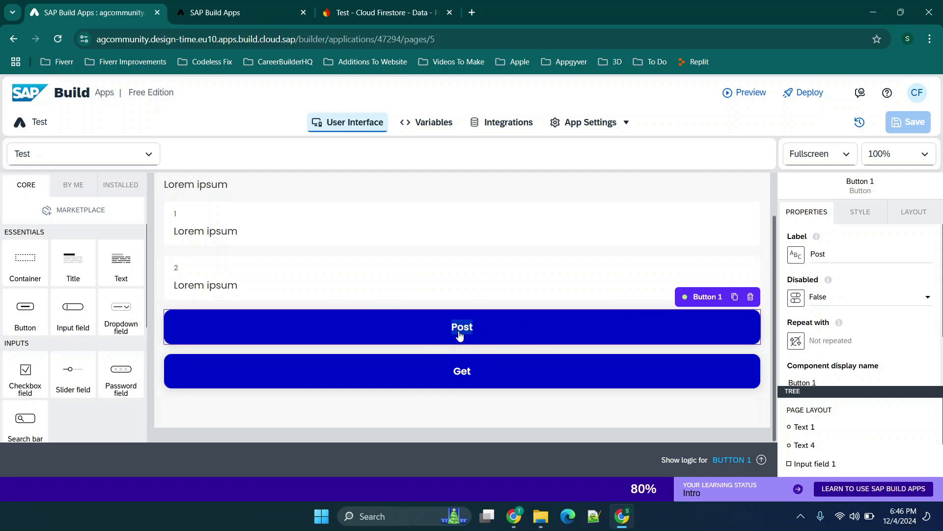
text(cxc)
key(BackSpace)
key(BackSpace)
key(BackSpace)
key(ctrl+z)
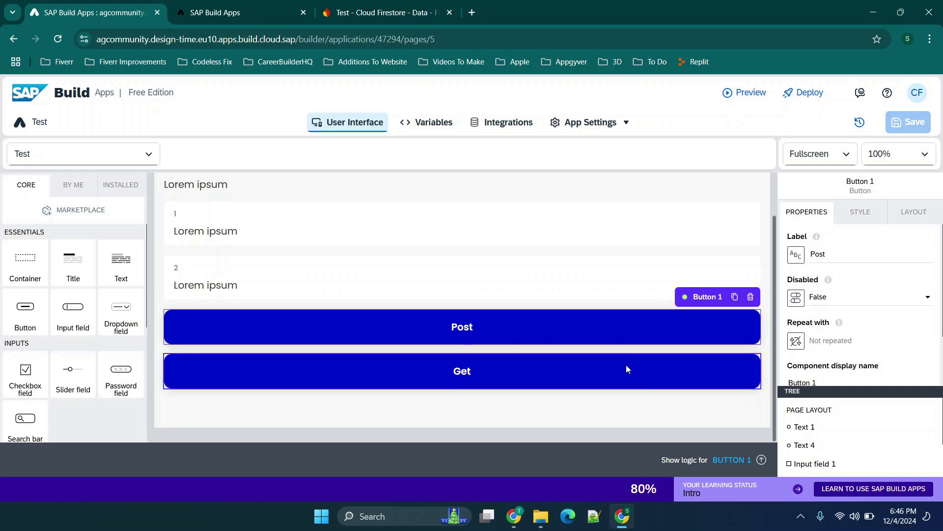
drag(626, 365, 615, 332)
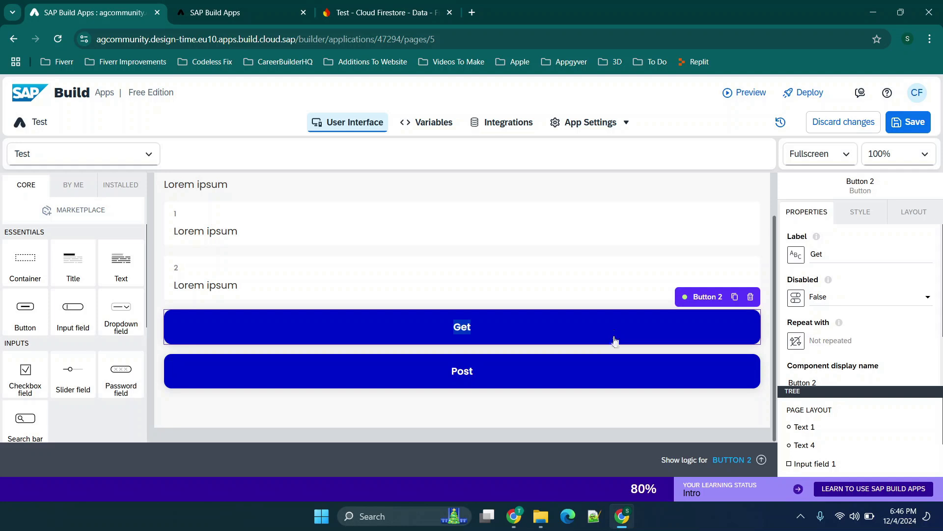
drag(618, 368, 611, 322)
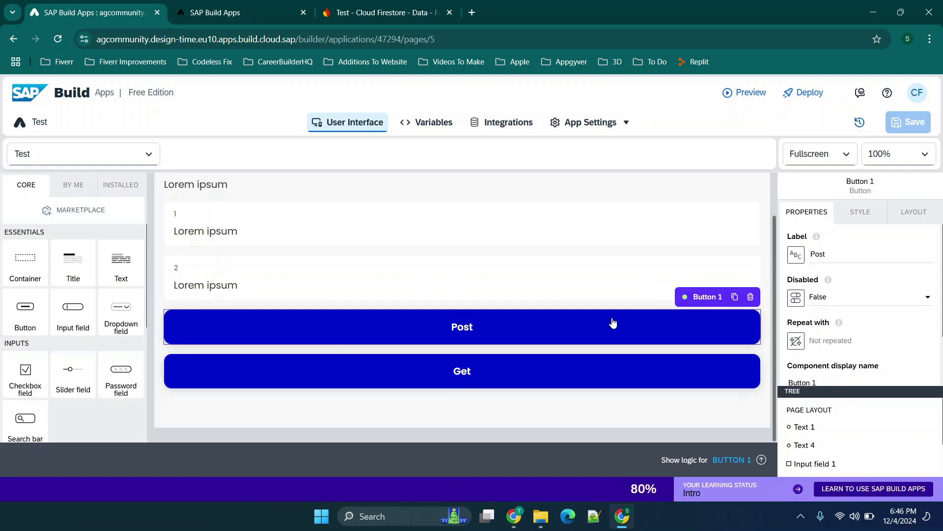
- Show the logic canvas for the Post button
double_click(563, 330)
click(607, 333)
click(731, 460)
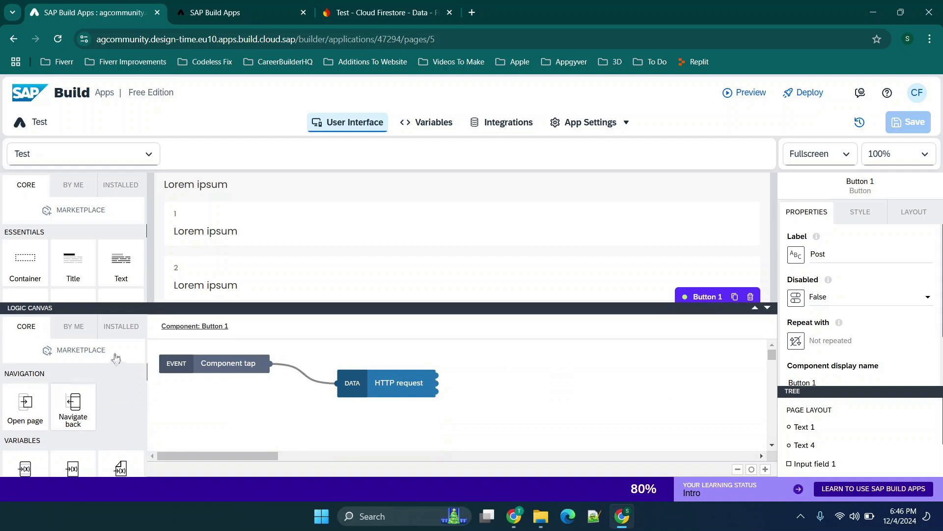
- Search the flow function marketplace for "http" to find the HTTP request function, and exit the marketplace
click(123, 327)
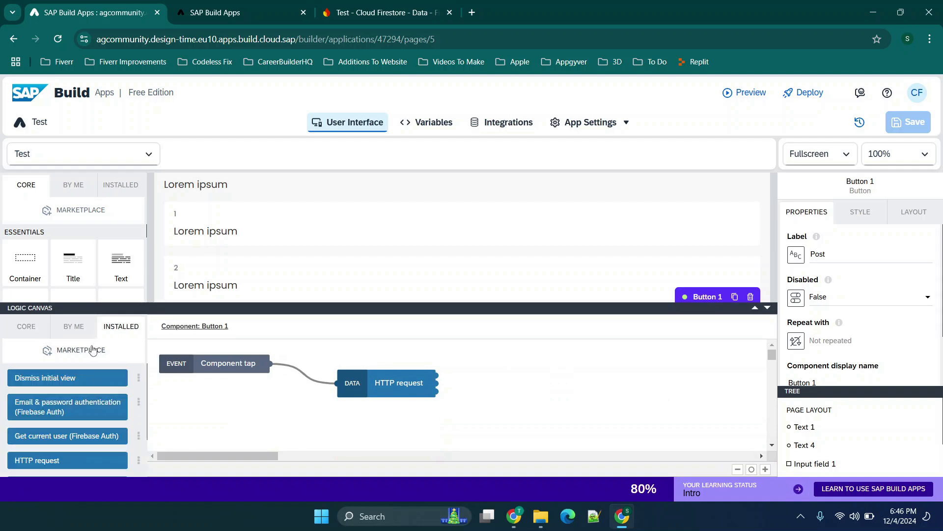
click(95, 350)
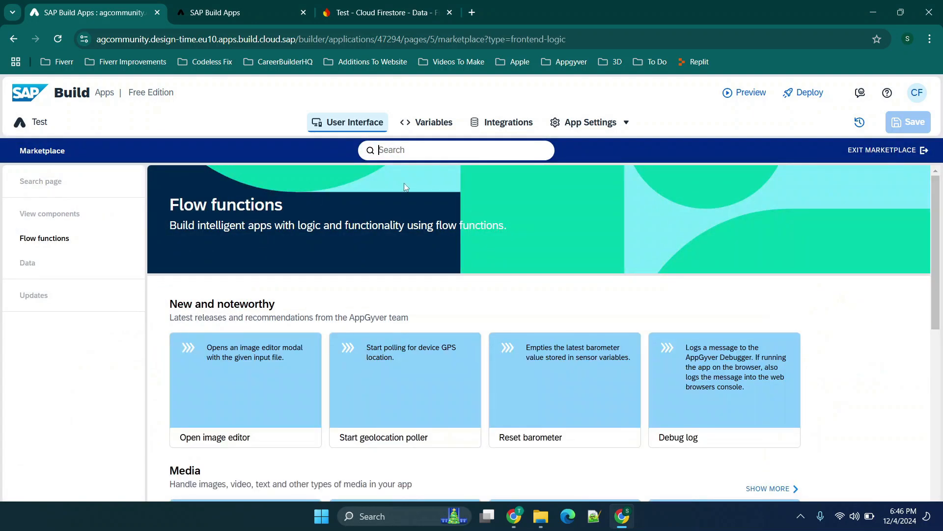
text(http)
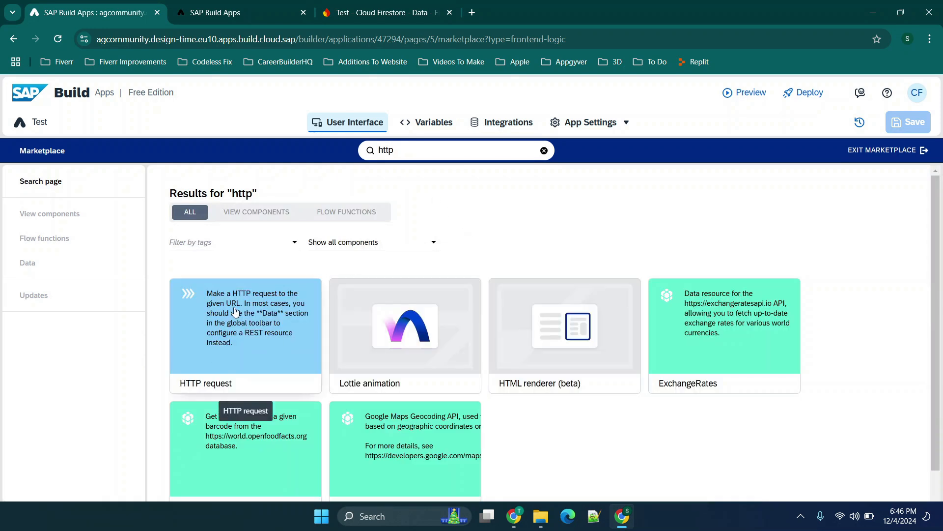
click(885, 150)
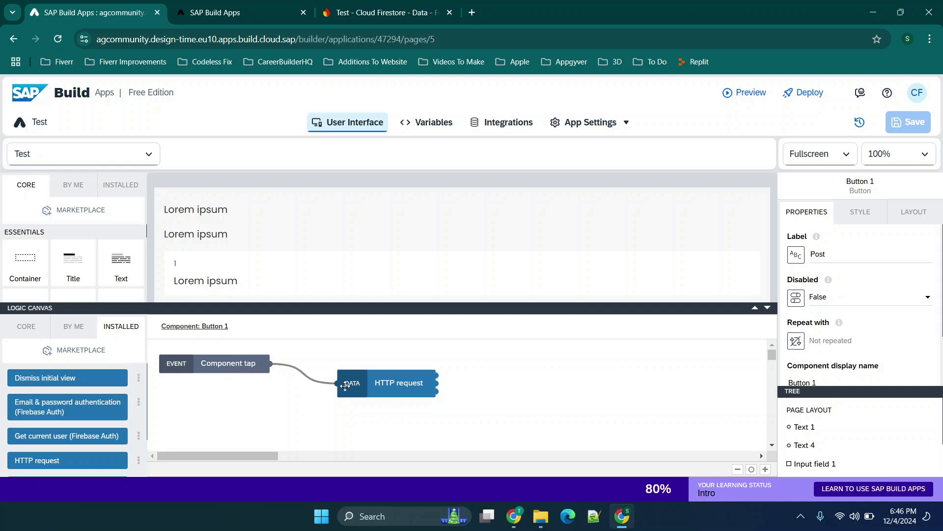
- Examine the URL, HTTP method, headers and request body of the Post button's HTTP request node
click(345, 386)
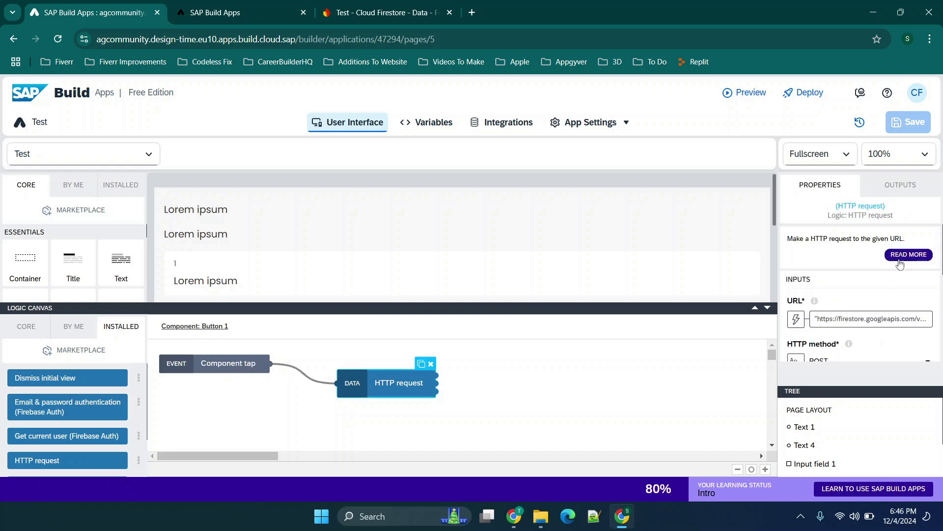
scroll(892, 283, down, 3)
scroll(876, 291, down, 2)
scroll(876, 290, up, 5)
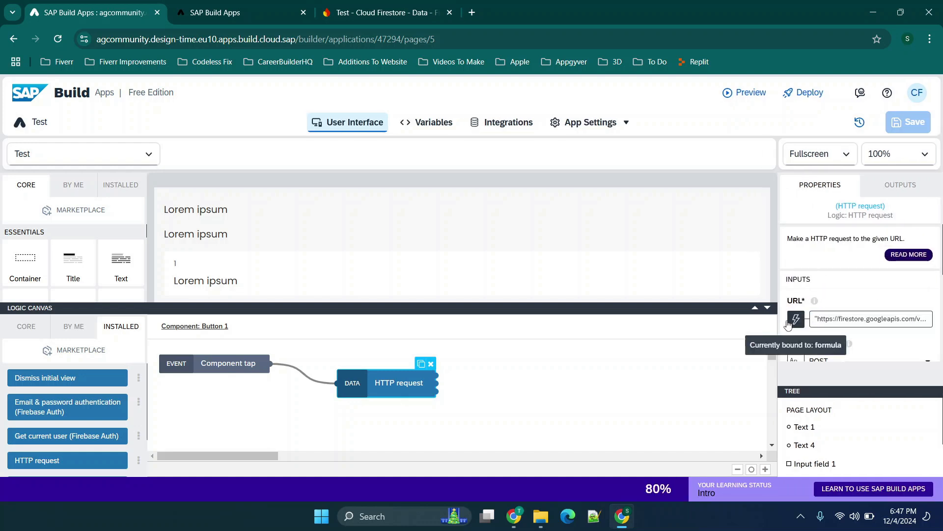
scroll(799, 295, down, 1)
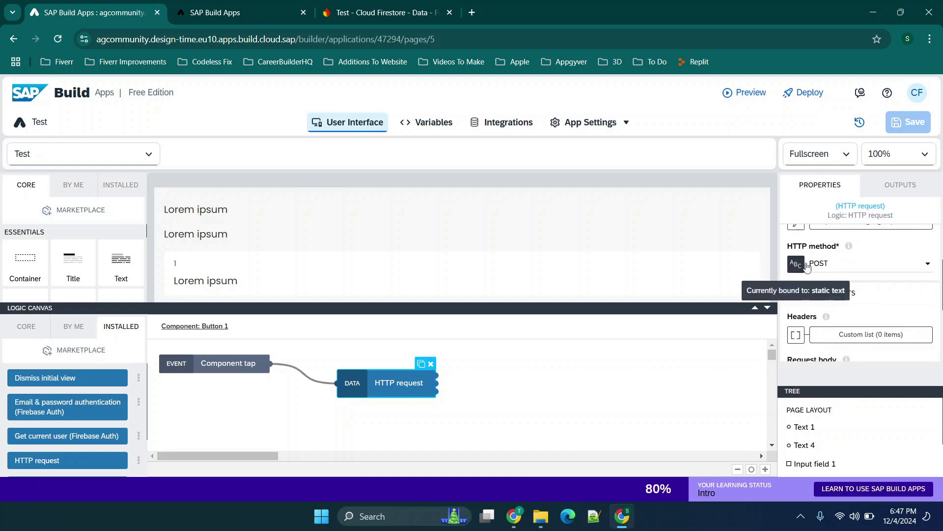
scroll(816, 267, down, 2)
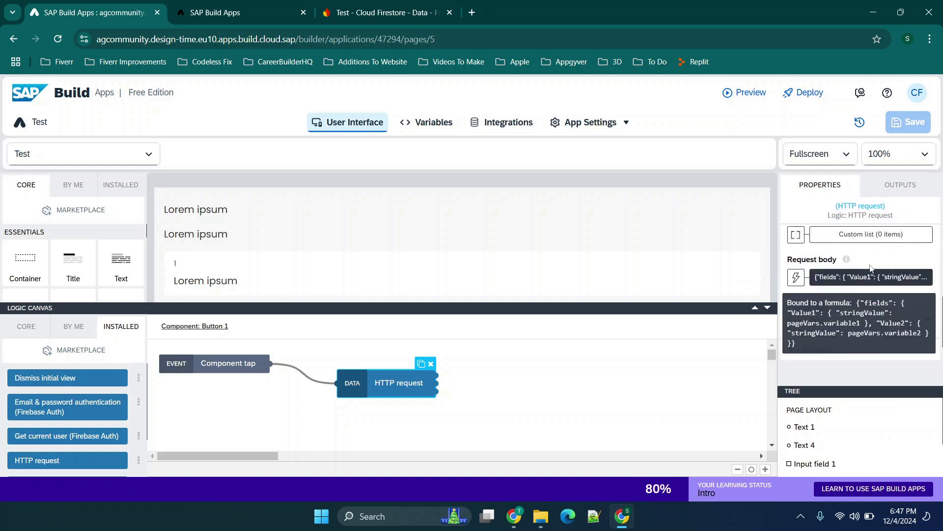
scroll(831, 267, up, 3)
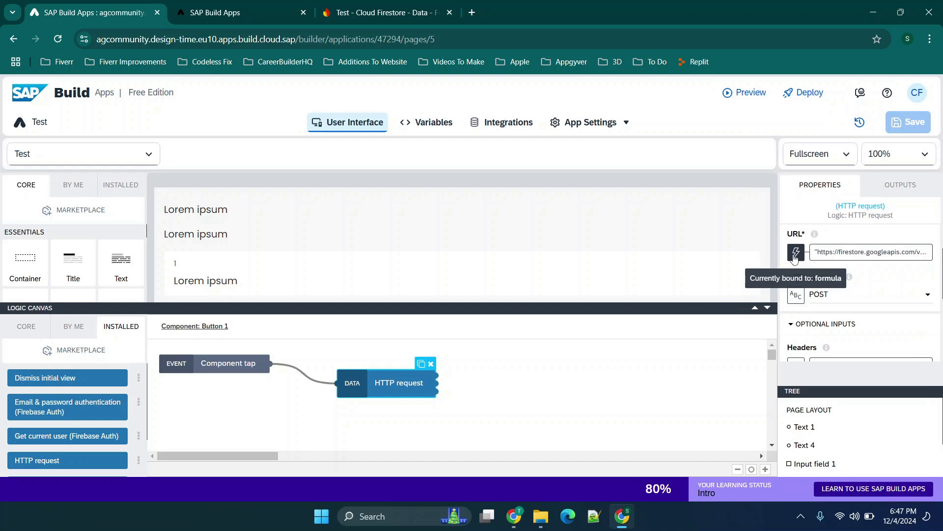
- Open the URL binding formula of the Post button's HTTP request and highlight its appVars.project part
click(795, 252)
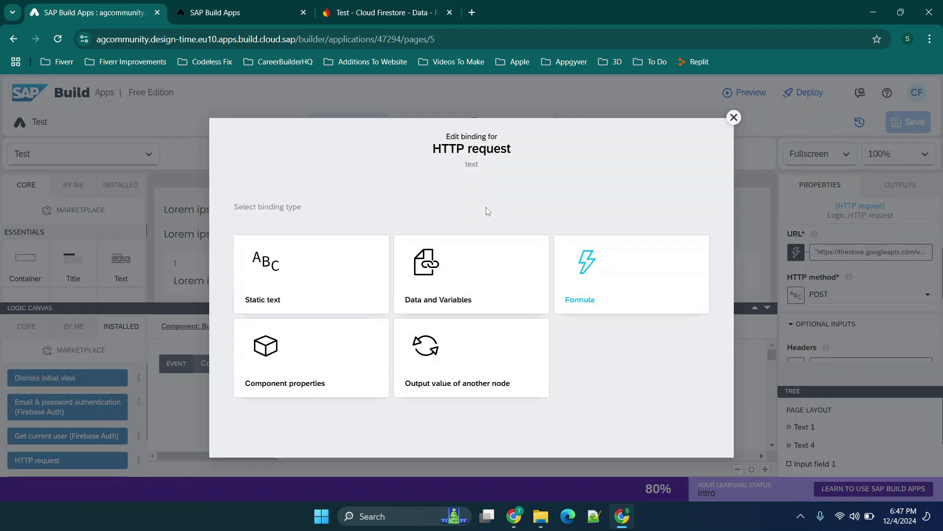
click(584, 273)
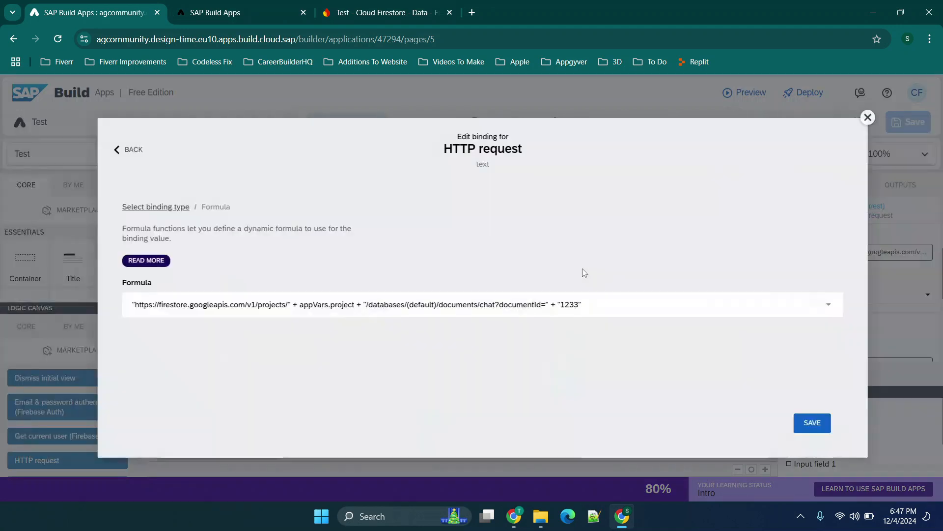
click(316, 302)
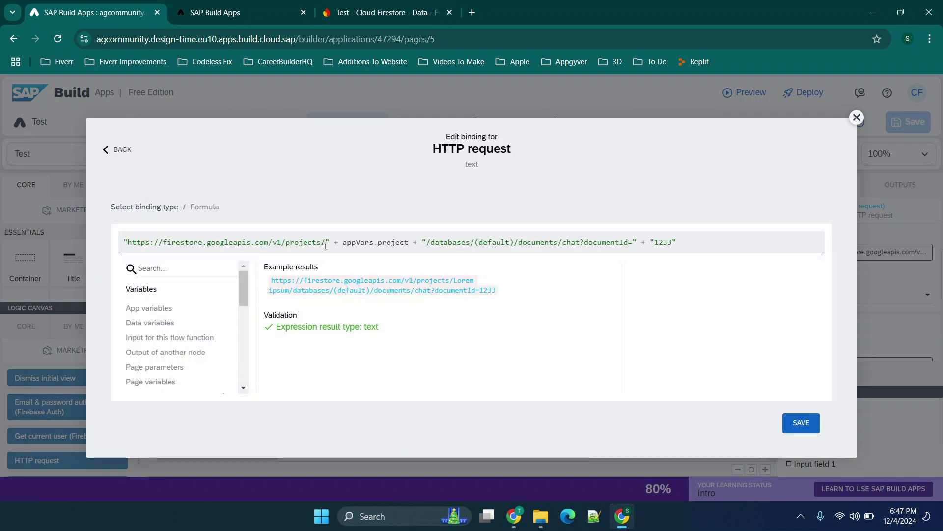
drag(343, 244, 412, 248)
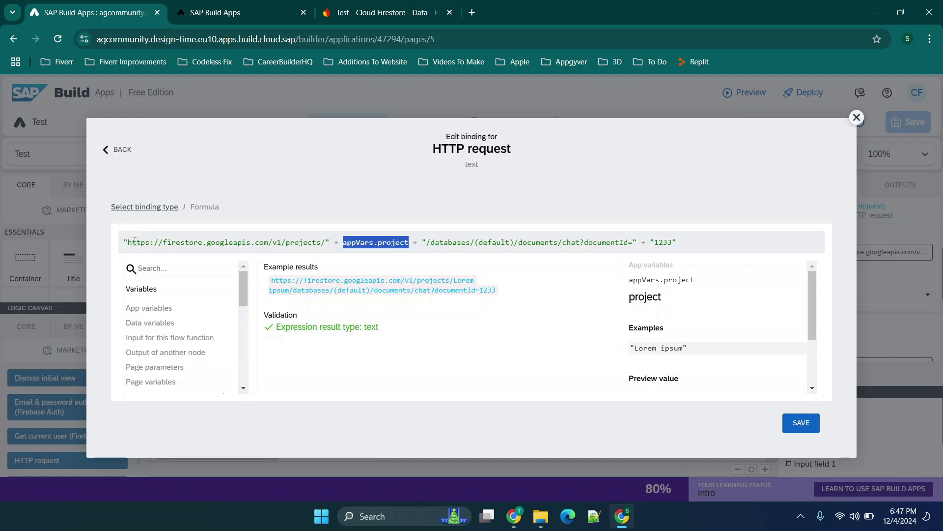
- Switch to the Firestore console and examine the project ID, collection and document parts of the page address
click(354, 14)
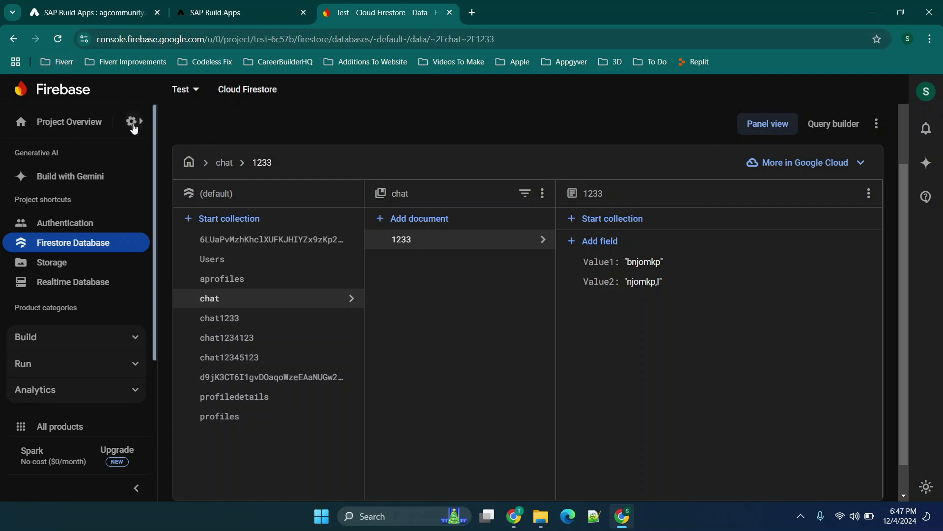
click(291, 35)
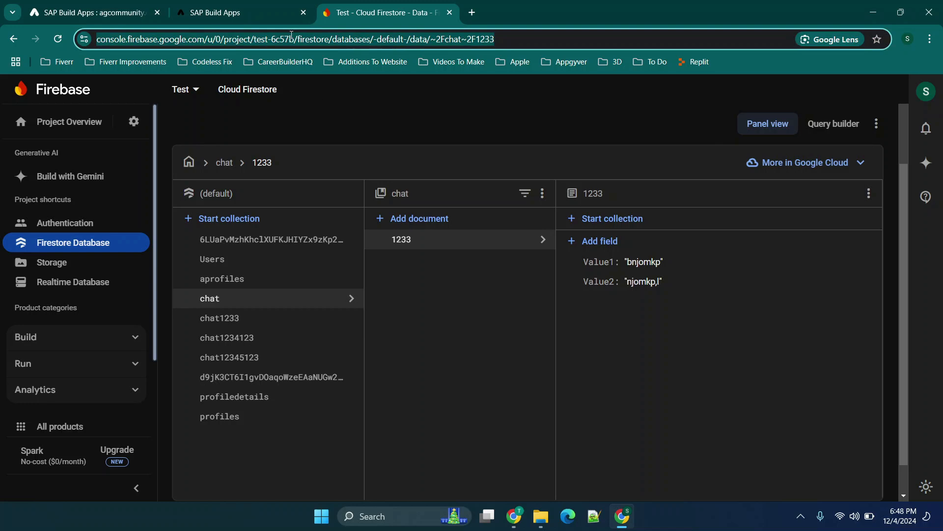
click(290, 37)
double_click(317, 39)
click(313, 39)
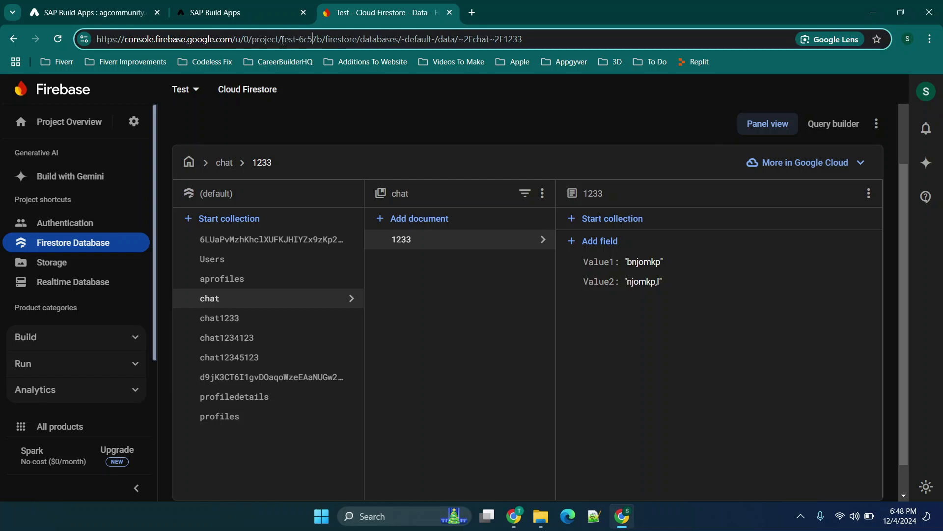
drag(282, 39, 324, 40)
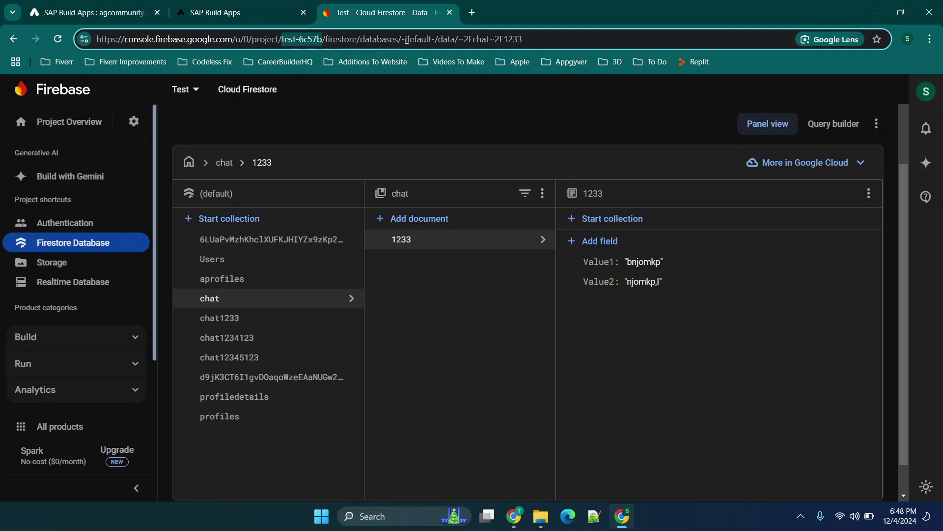
double_click(477, 39)
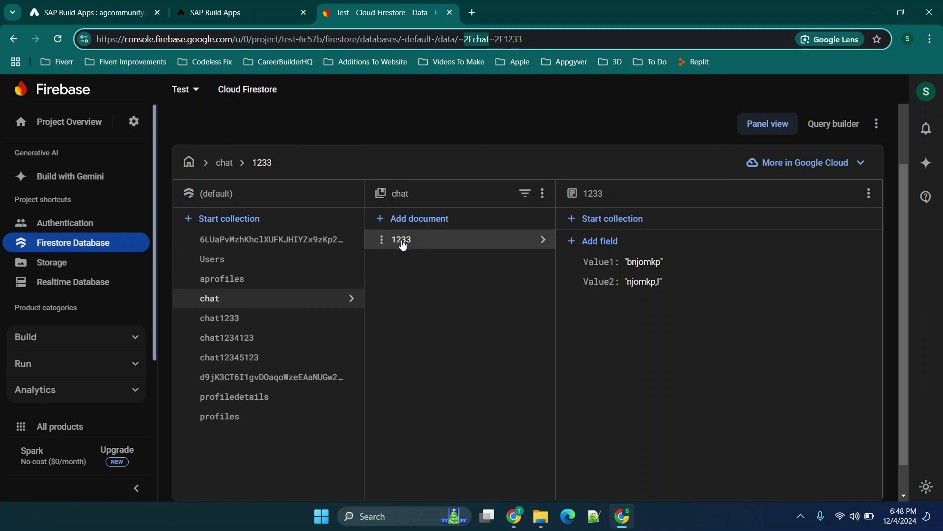
click(514, 40)
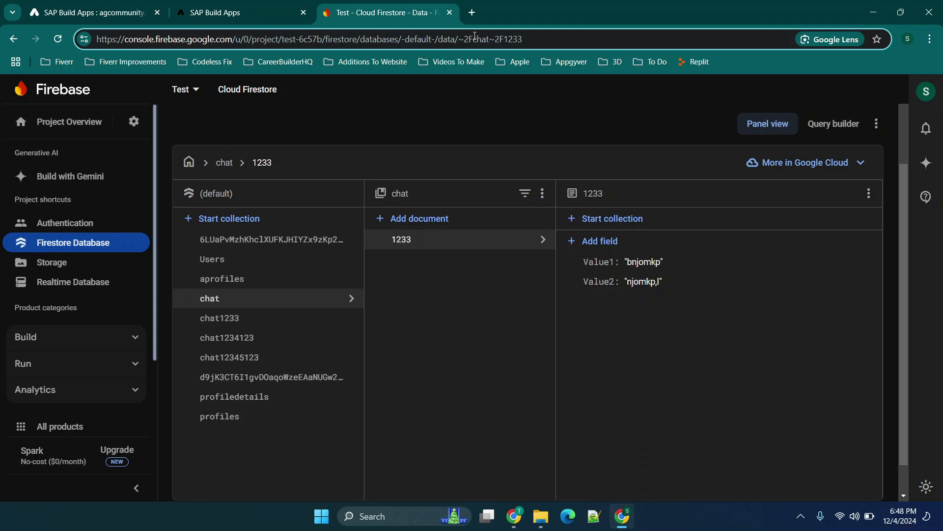
- Delete the chat collection from the Firestore database, confirming with its ID "chat"
click(245, 16)
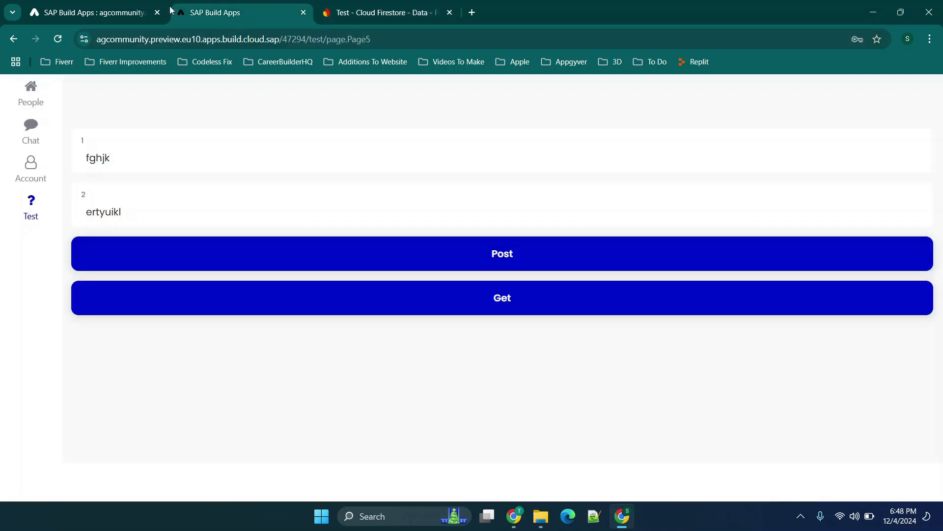
click(388, 13)
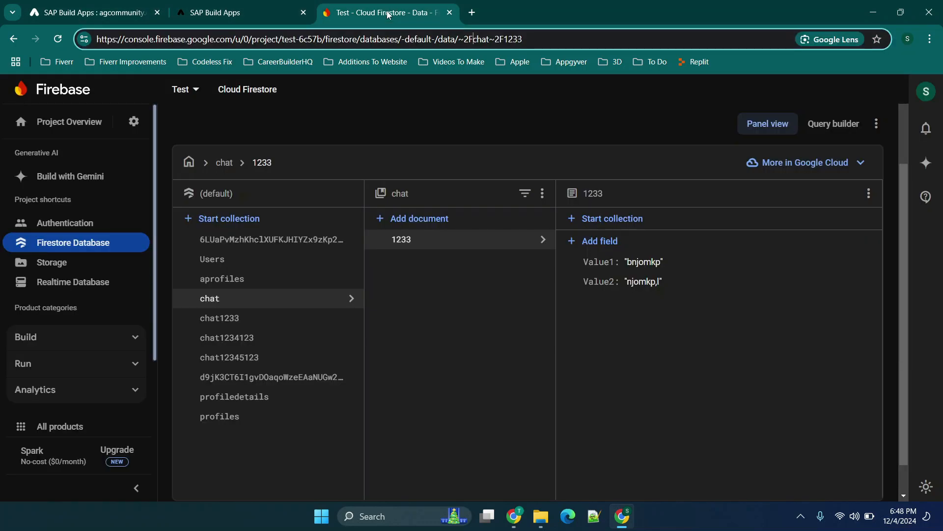
right_click(257, 305)
click(241, 304)
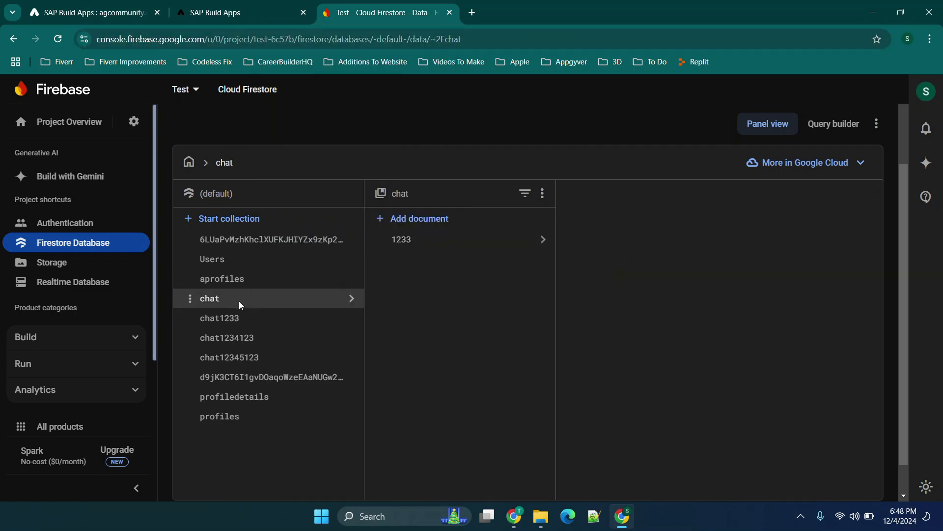
click(190, 299)
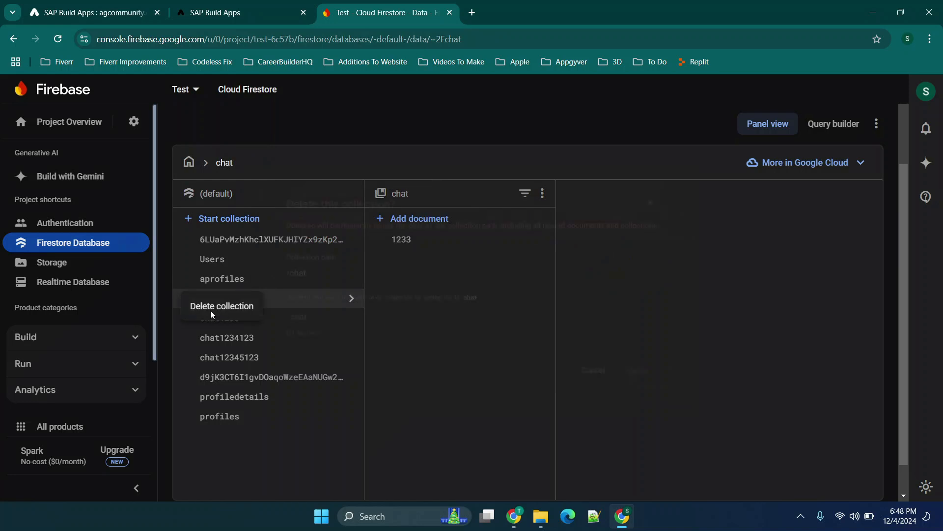
click(212, 306)
click(293, 323)
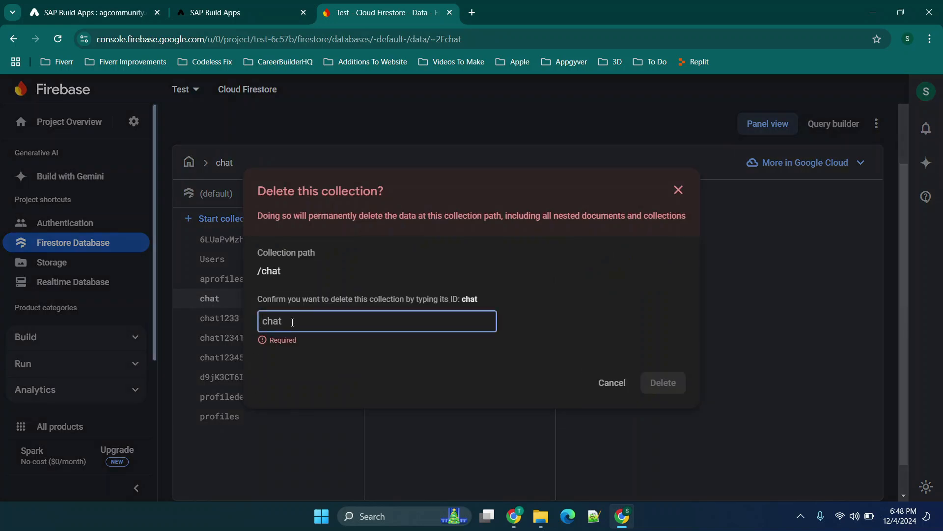
text(chat)
click(659, 387)
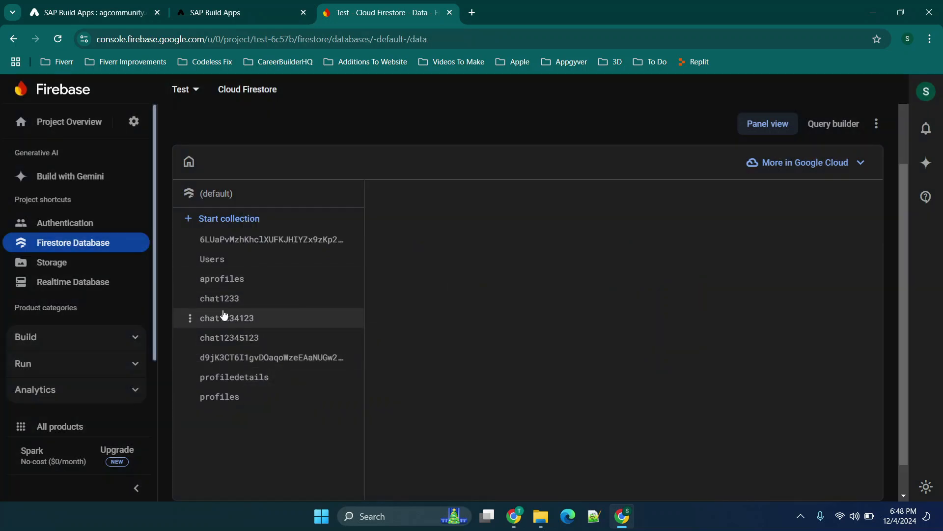
- Switch back to the app builder and exit the HTTP request's URL formula editor without saving
click(103, 6)
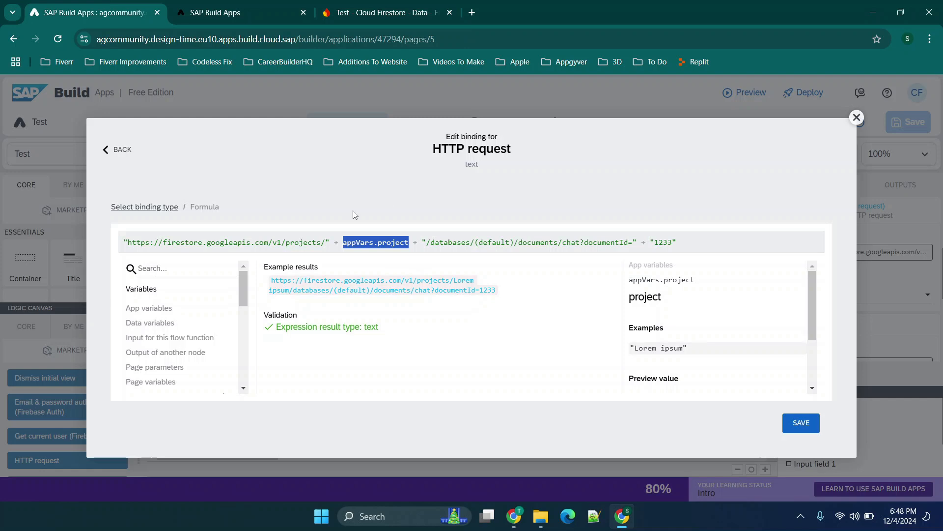
click(252, 241)
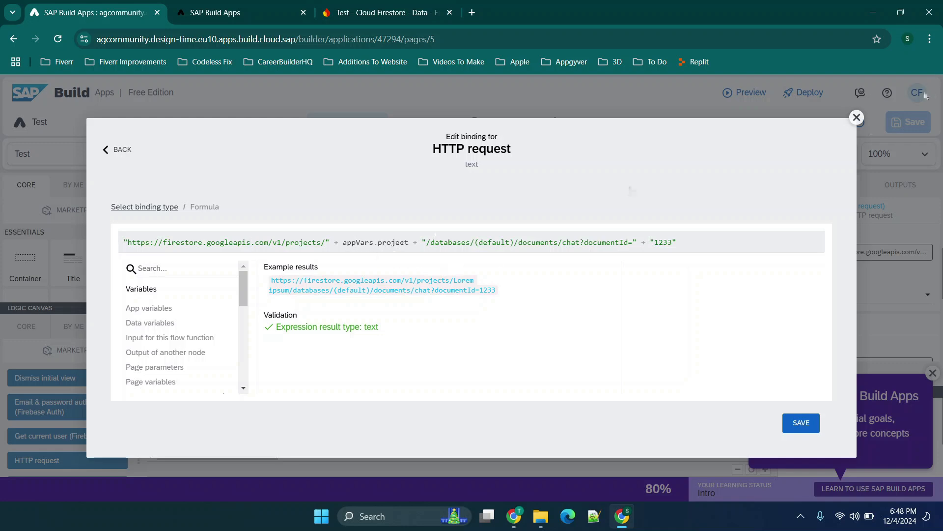
click(857, 116)
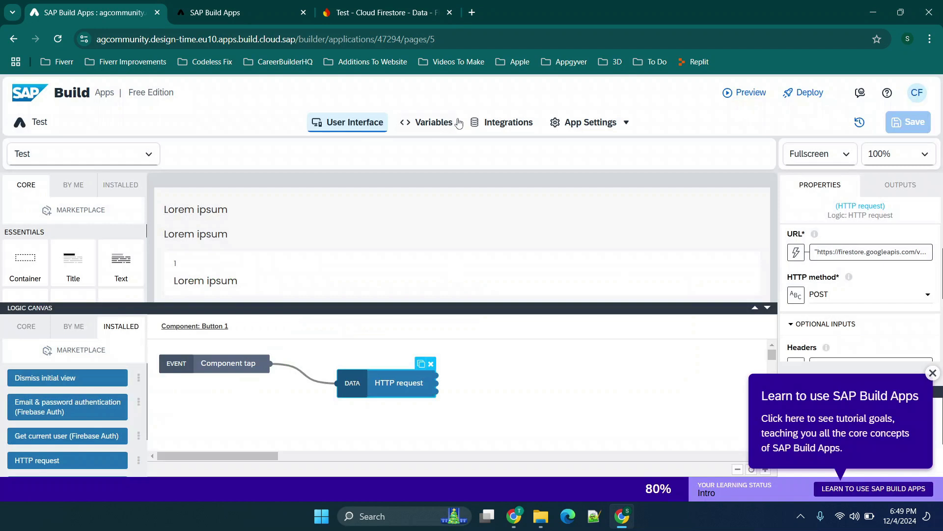
- Show the settings of the project app variable and compare its initial value with the project ID in the Firebase console address
click(454, 123)
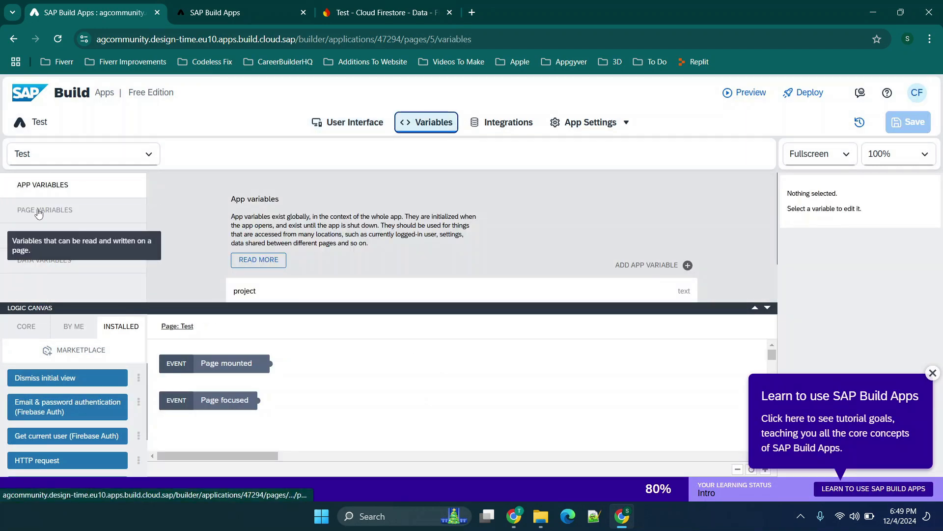
scroll(370, 265, down, 2)
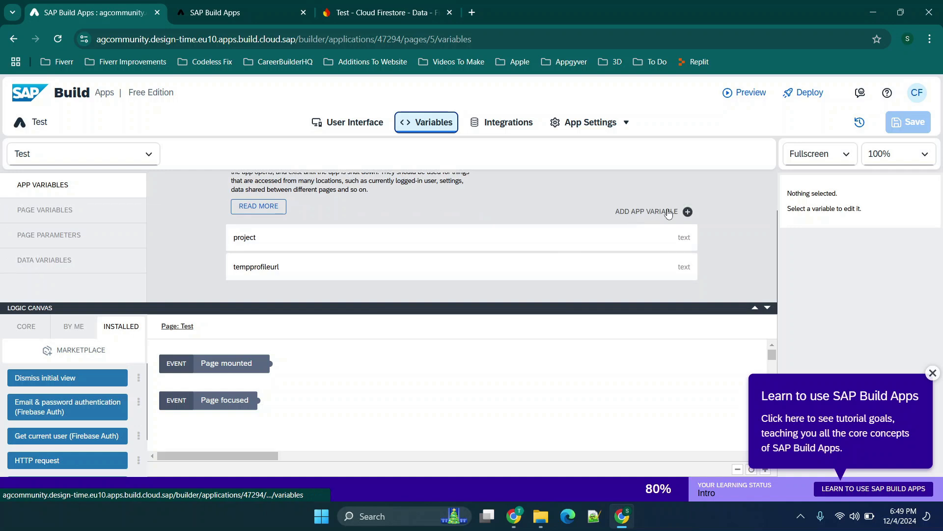
click(346, 246)
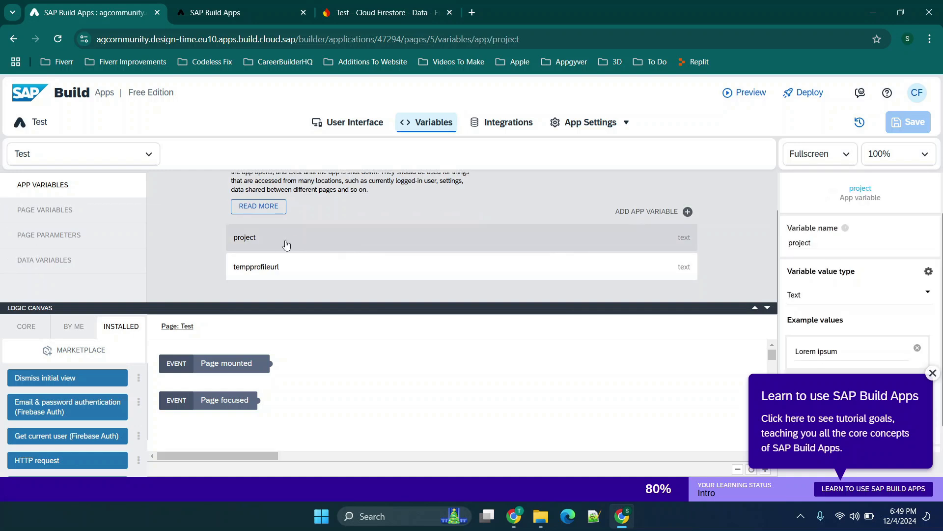
click(932, 374)
scroll(910, 358, down, 1)
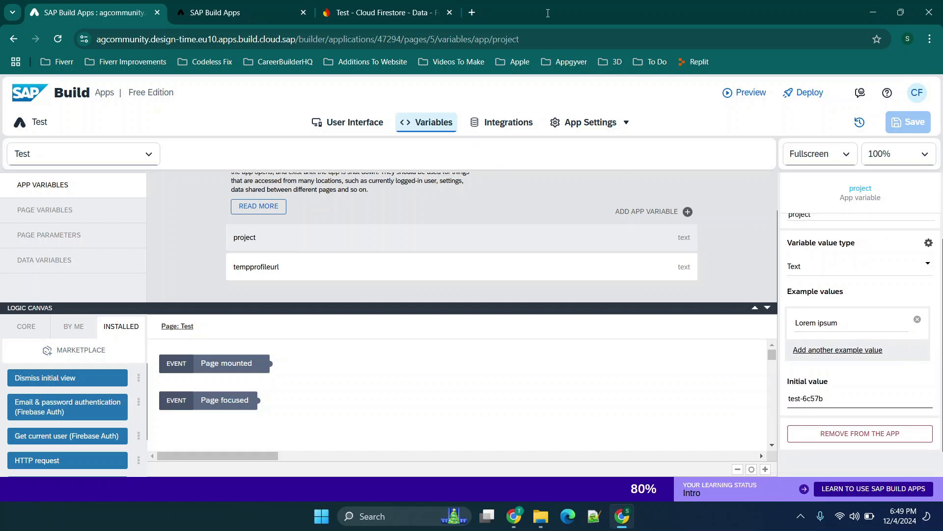
click(386, 12)
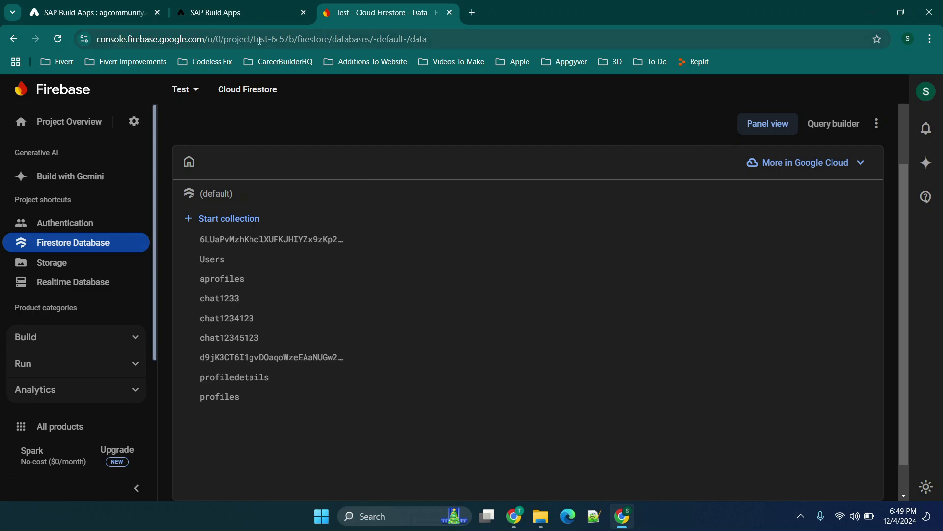
click(125, 12)
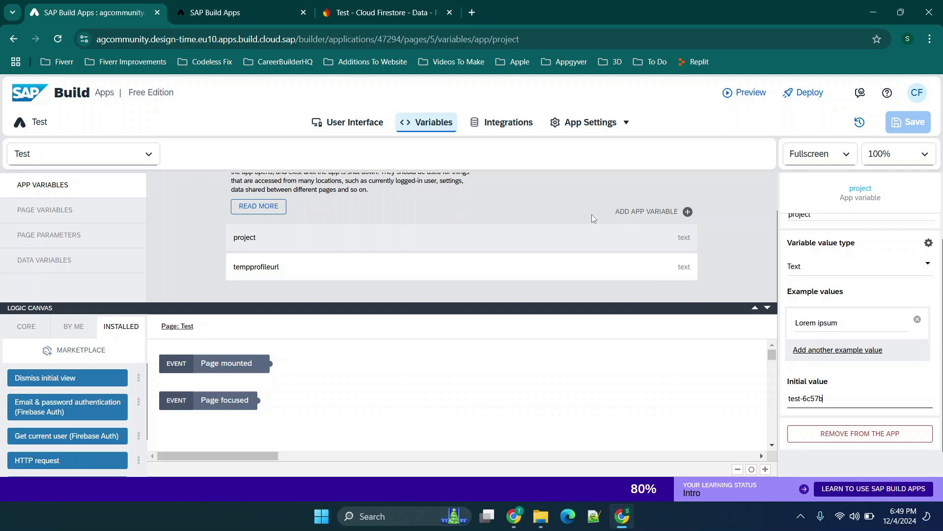
scroll(592, 214, up, 1)
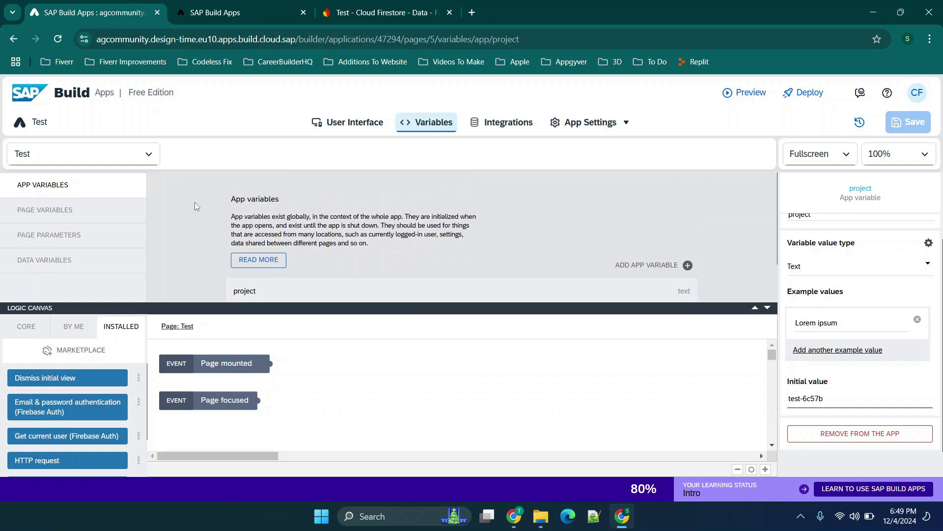
scroll(425, 206, down, 1)
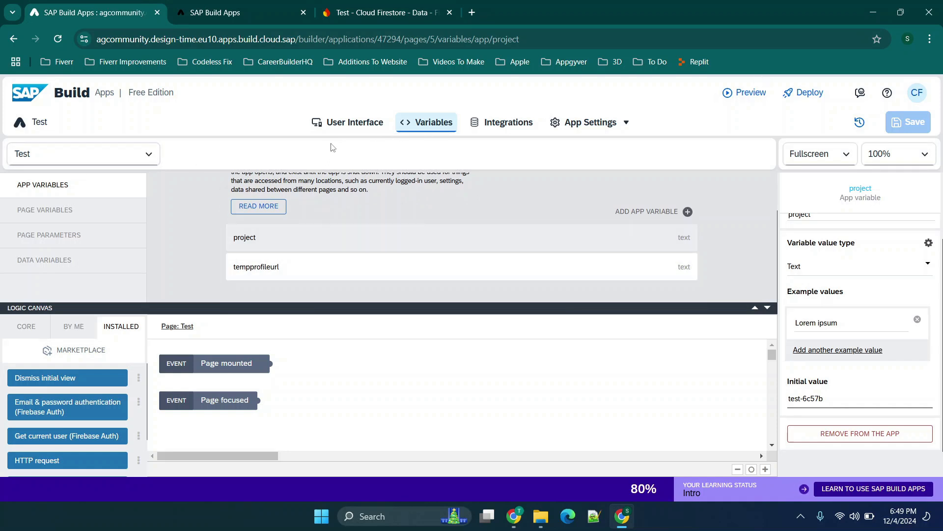
- Return to the page design and reopen the URL formula of the Post button's HTTP request
click(342, 126)
scroll(457, 193, down, 5)
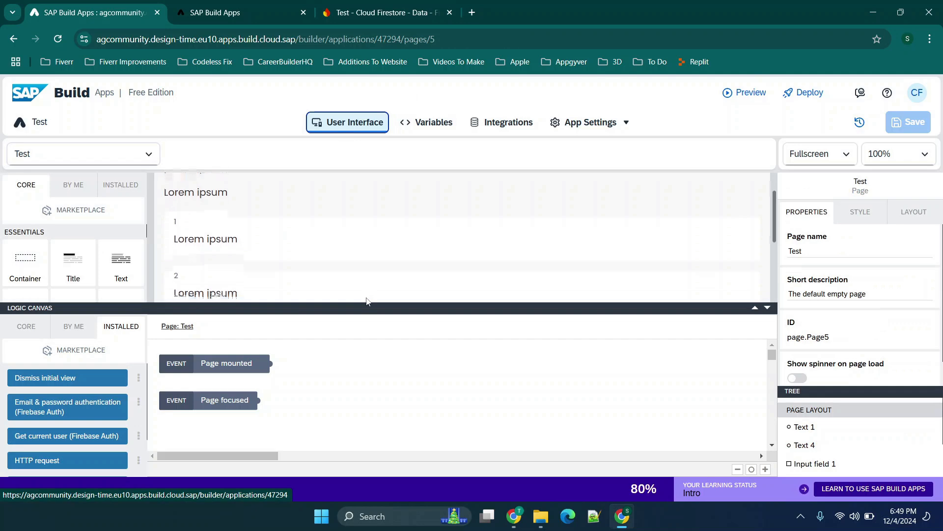
click(457, 193)
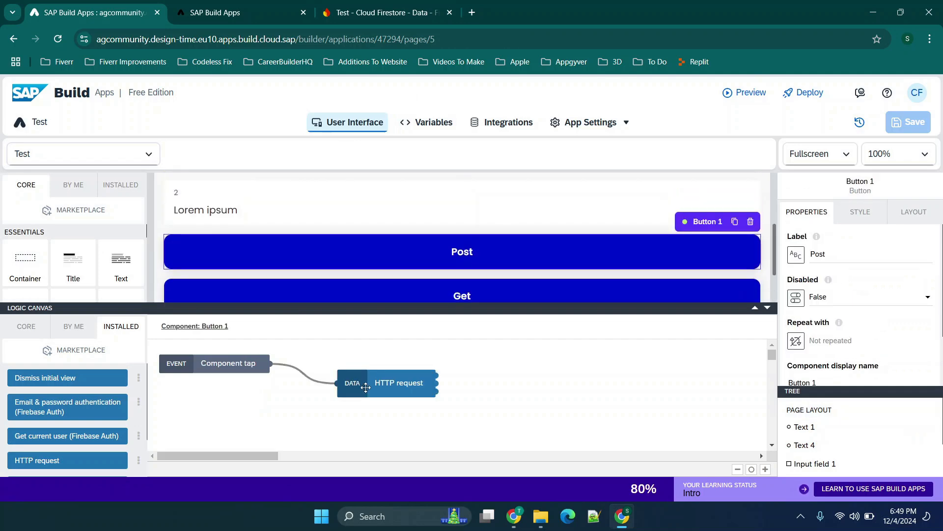
click(371, 384)
click(869, 319)
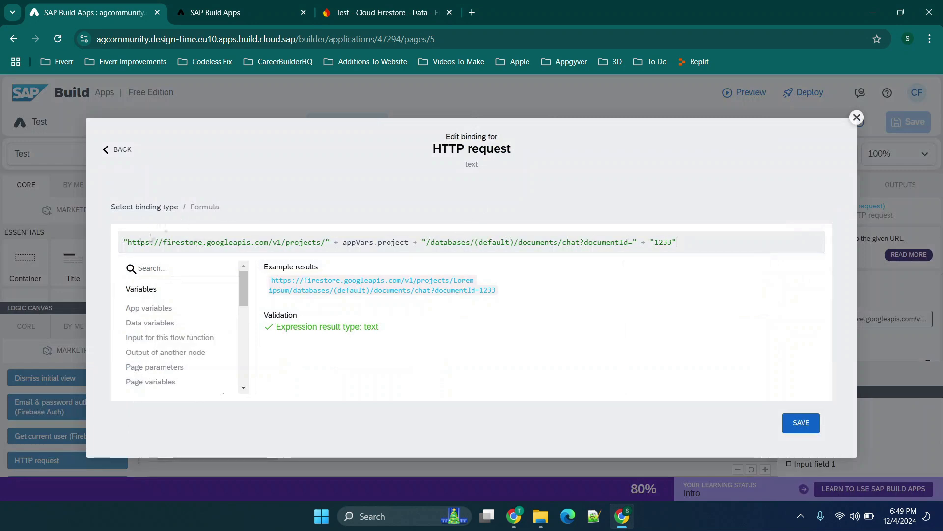
- Examine the URL formula's base address, database path and document ID parts, checking them against the Firestore console
drag(127, 242, 337, 240)
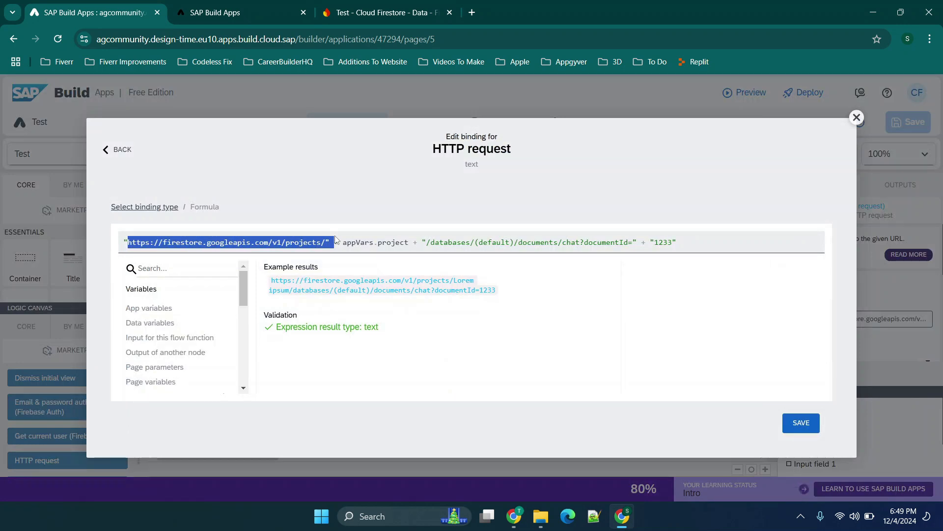
drag(348, 242, 630, 242)
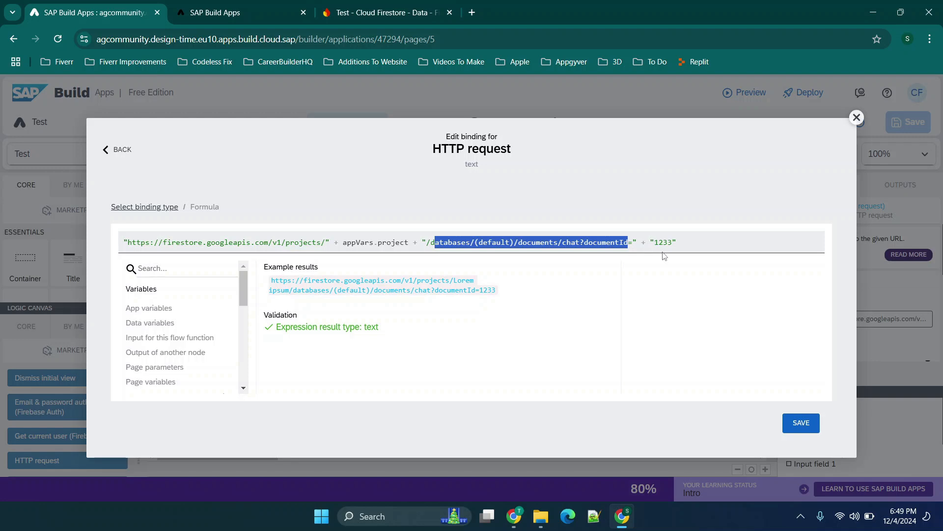
click(373, 6)
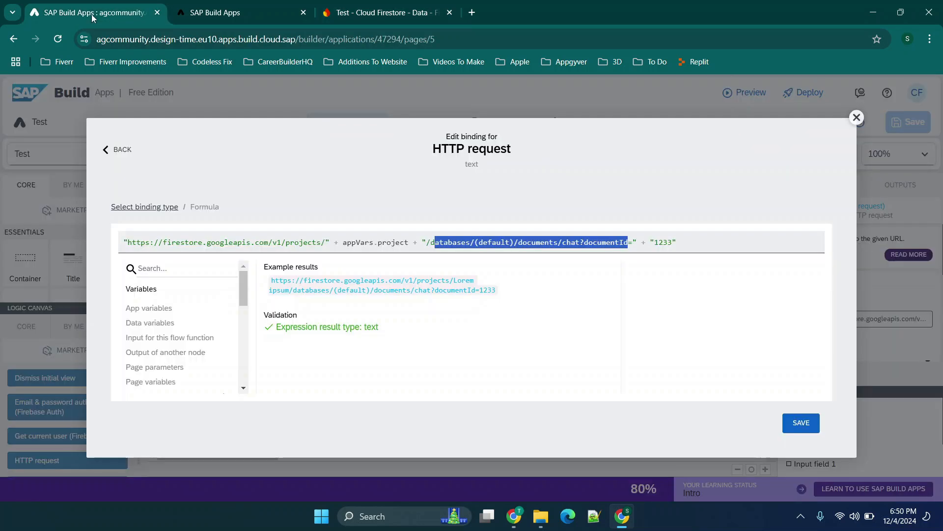
click(93, 14)
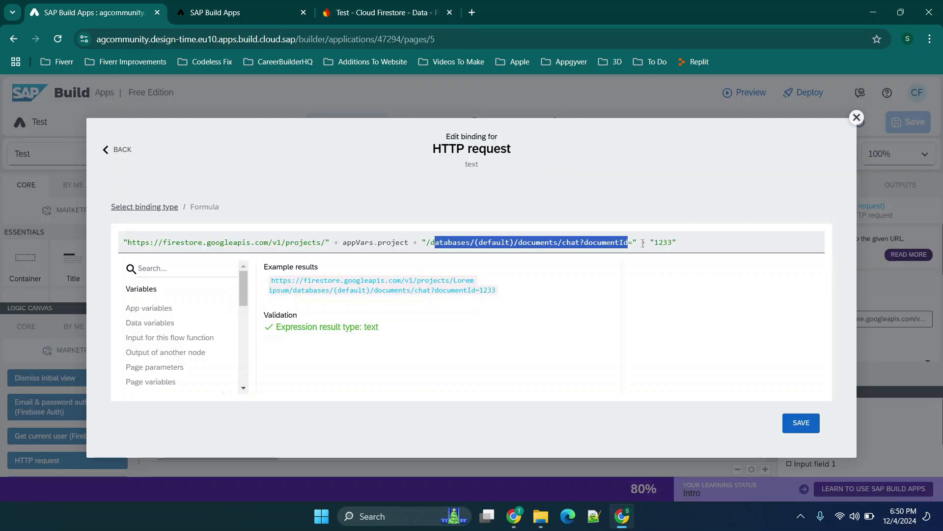
click(642, 243)
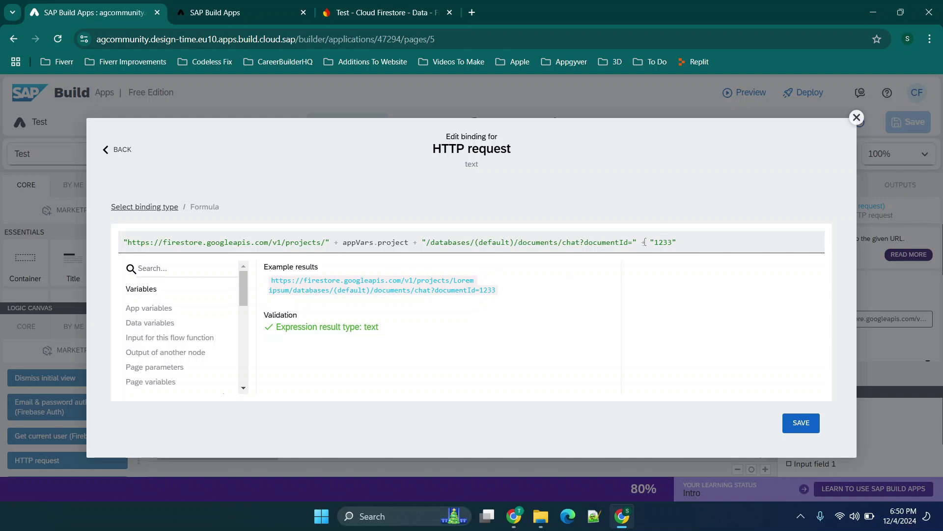
- Remove the ?documentId= parameter and "1233" from the URL formula so it ends in /documents/chat", and save the formula
click(581, 245)
drag(582, 242, 683, 228)
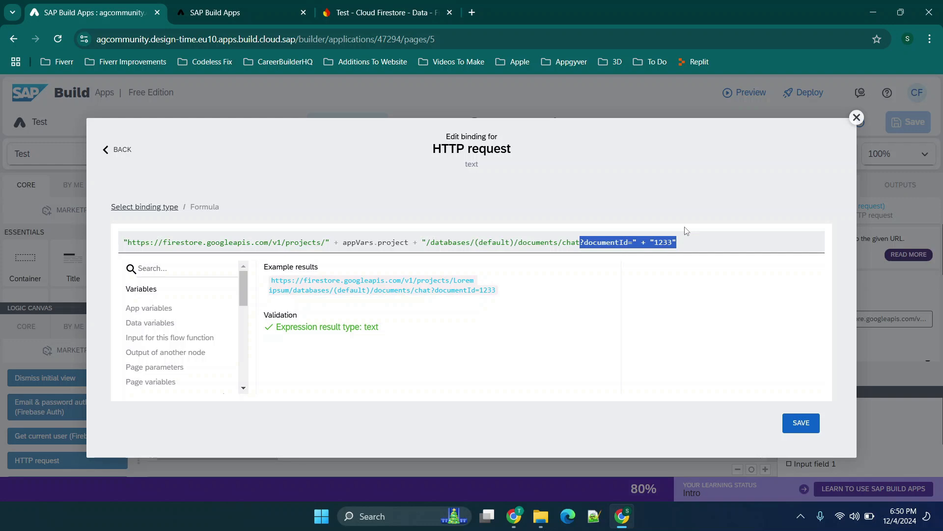
key(BackSpace)
text(")
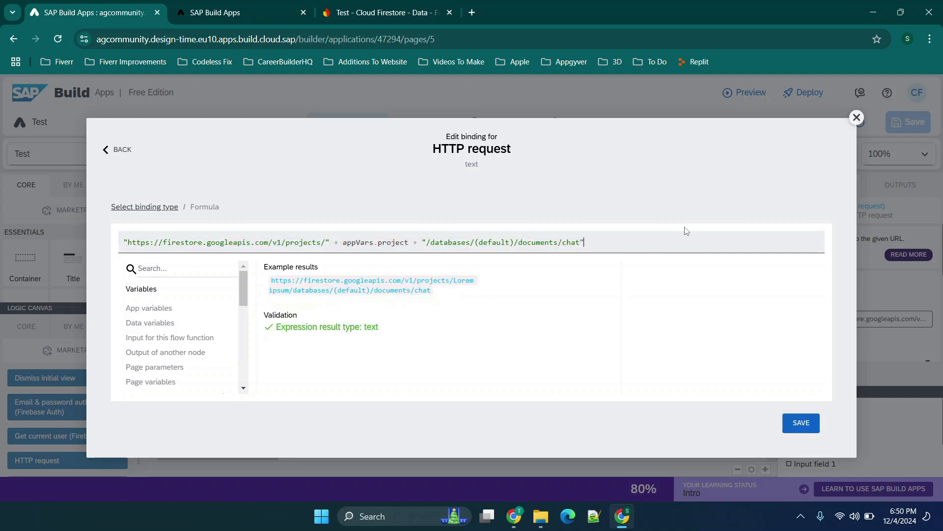
click(797, 431)
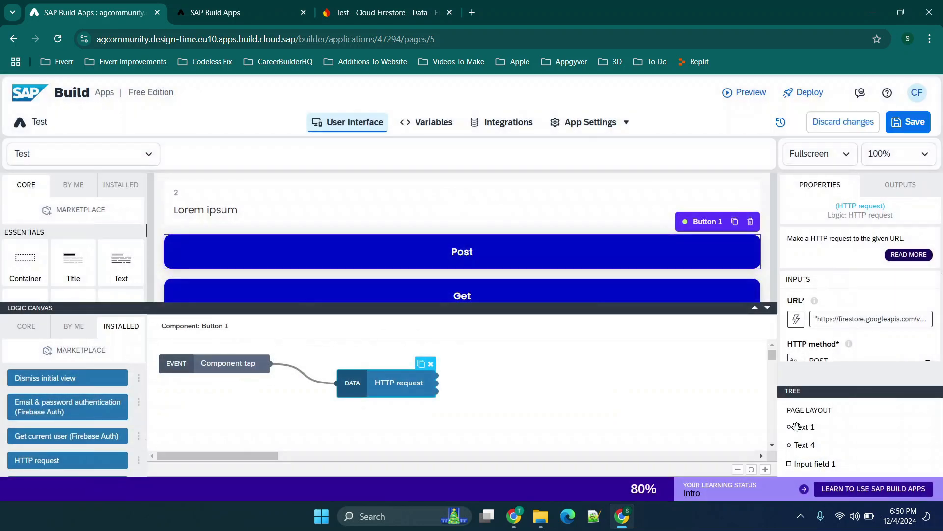
- Examine the request body formula of the Post button's HTTP request and close it without changes
scroll(875, 292, down, 2)
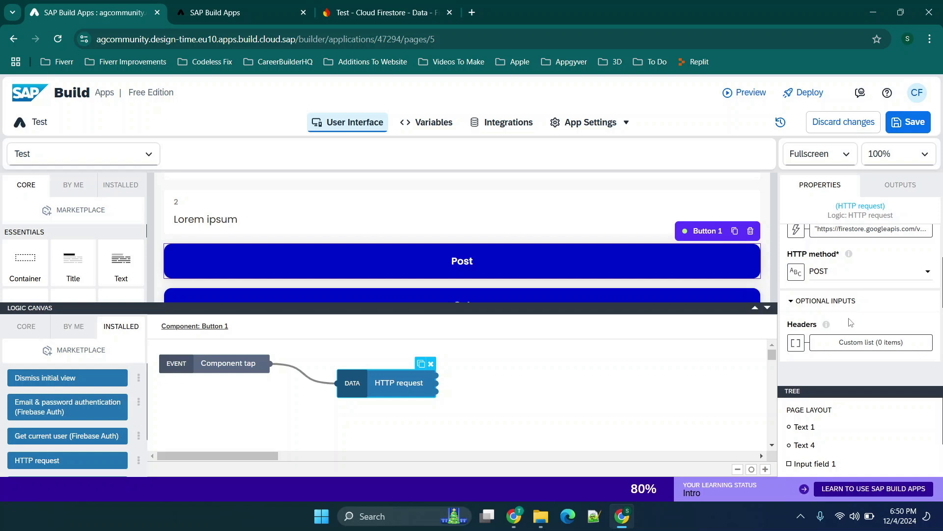
scroll(841, 323, down, 1)
scroll(841, 309, down, 1)
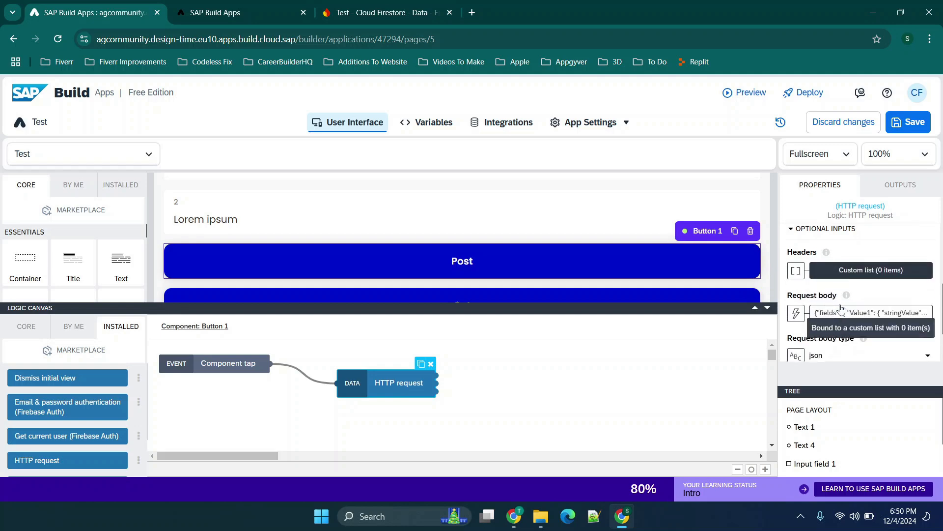
click(796, 304)
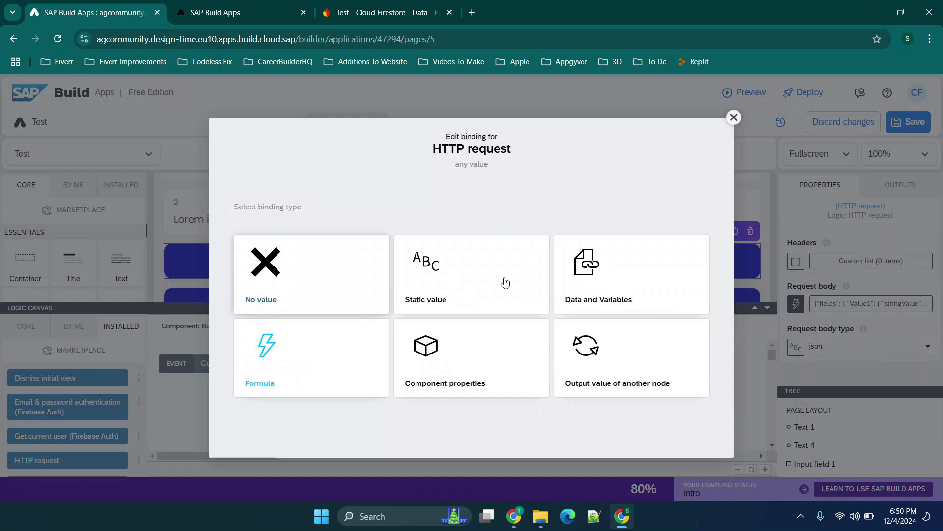
click(275, 345)
click(301, 309)
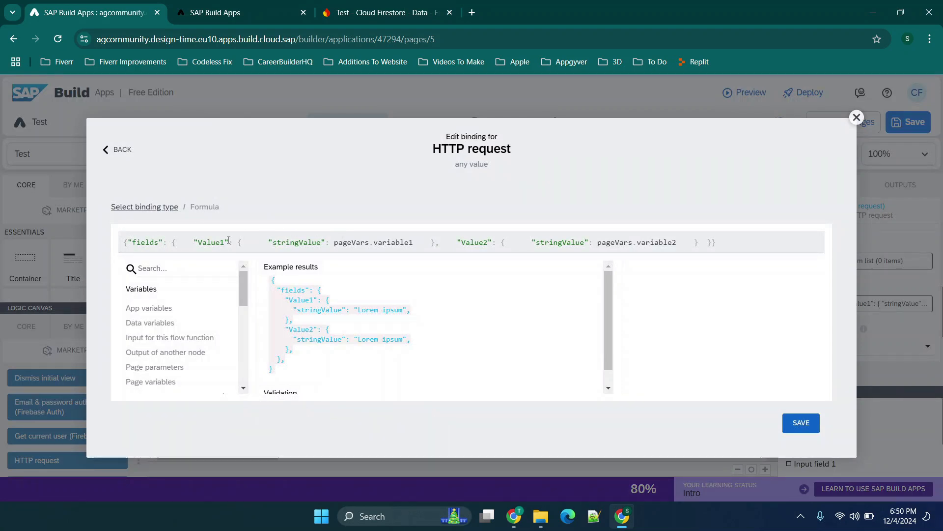
click(202, 243)
click(855, 118)
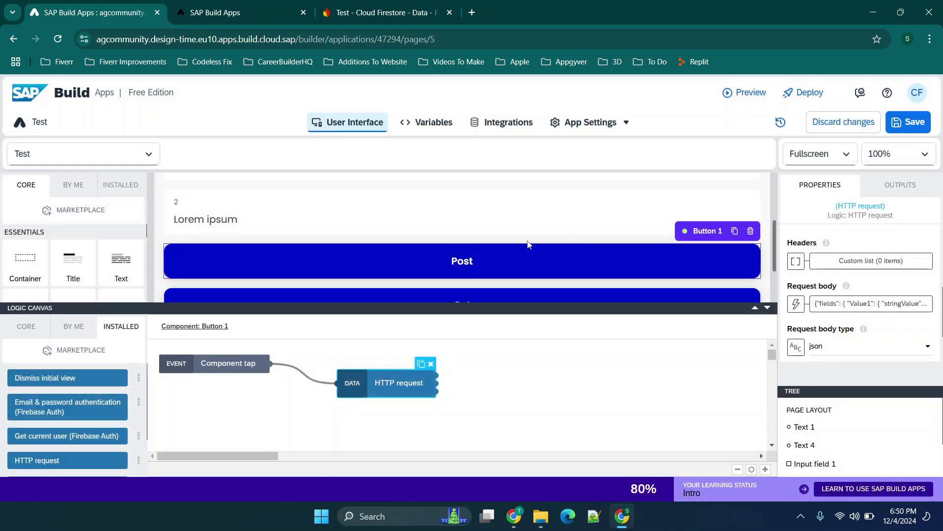
- Save the app and show its Test page in the running app preview
scroll(529, 244, up, 1)
scroll(441, 284, down, 1)
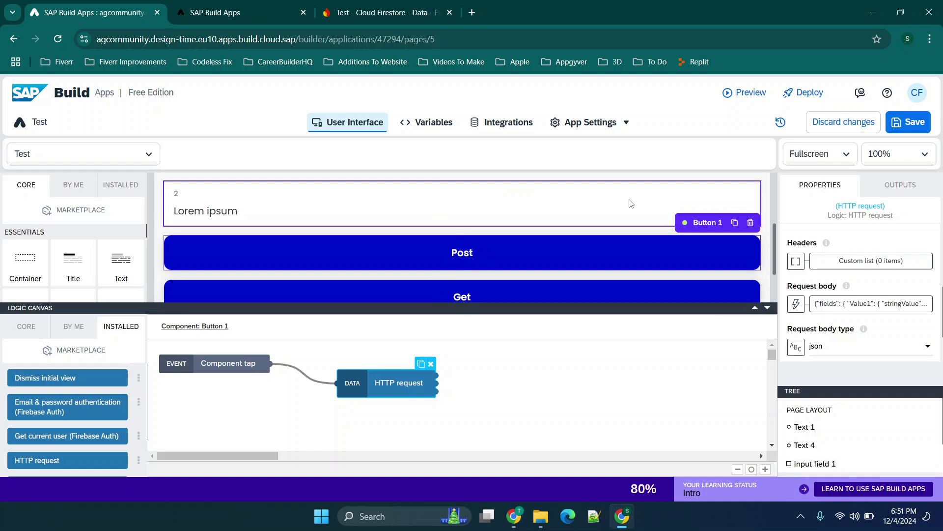
key(ctrl+s)
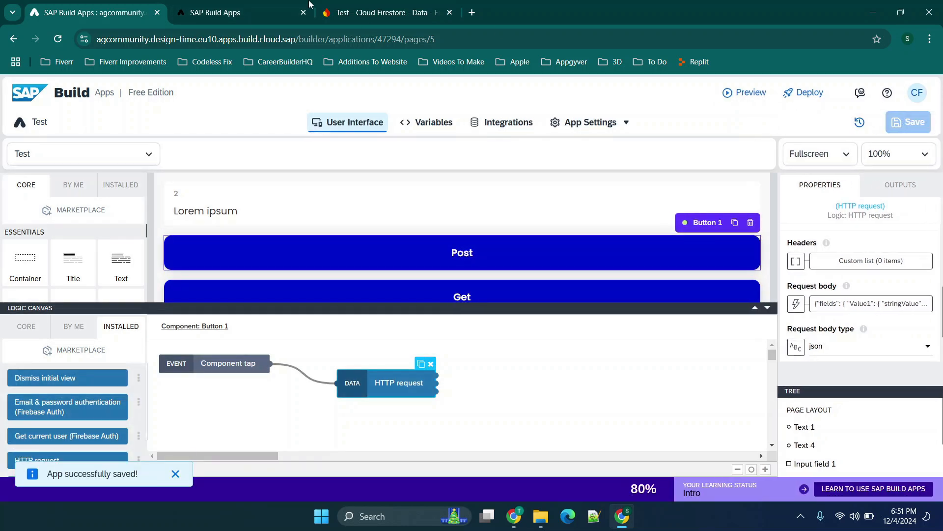
click(189, 6)
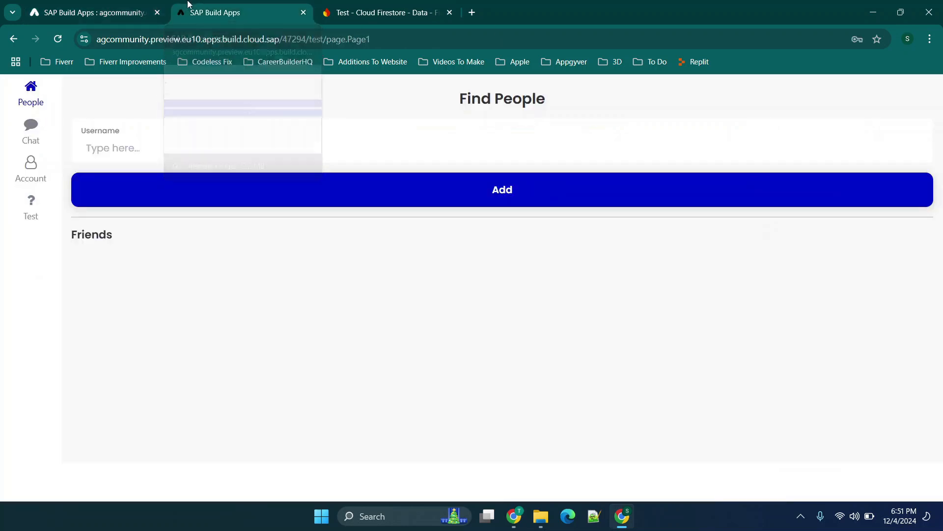
click(18, 203)
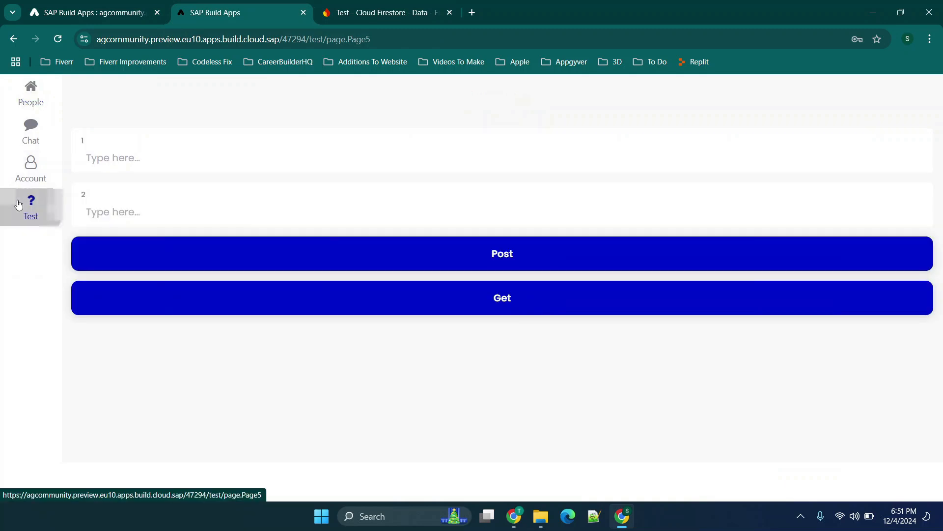
text(Hello)
click(135, 210)
text(1234567890)
click(530, 268)
- Switch to the Firestore console, reload the data, and inspect the document in the chat collection
click(361, 4)
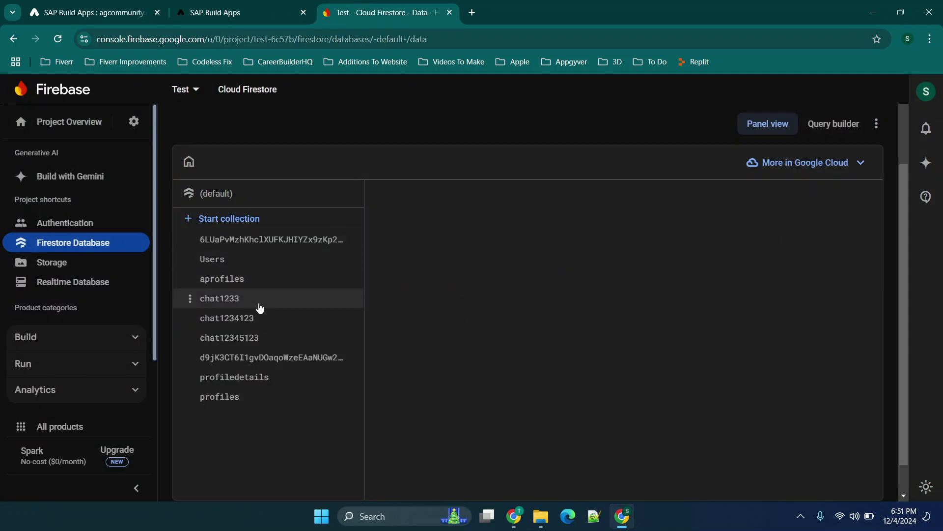
click(59, 38)
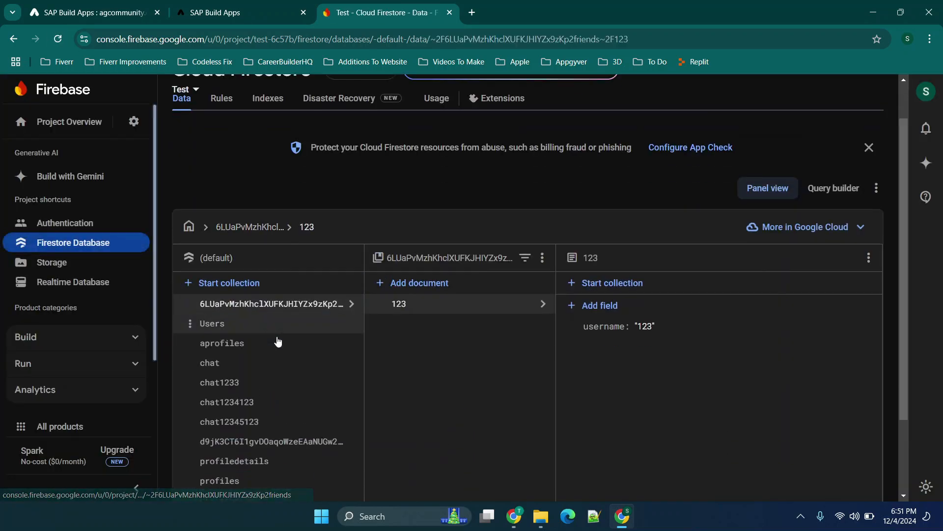
scroll(266, 339, down, 1)
click(228, 333)
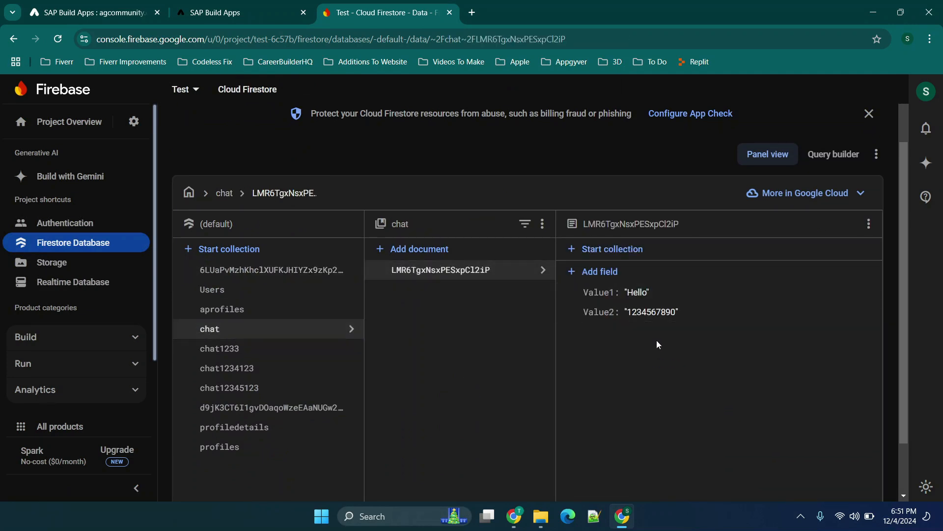
click(226, 14)
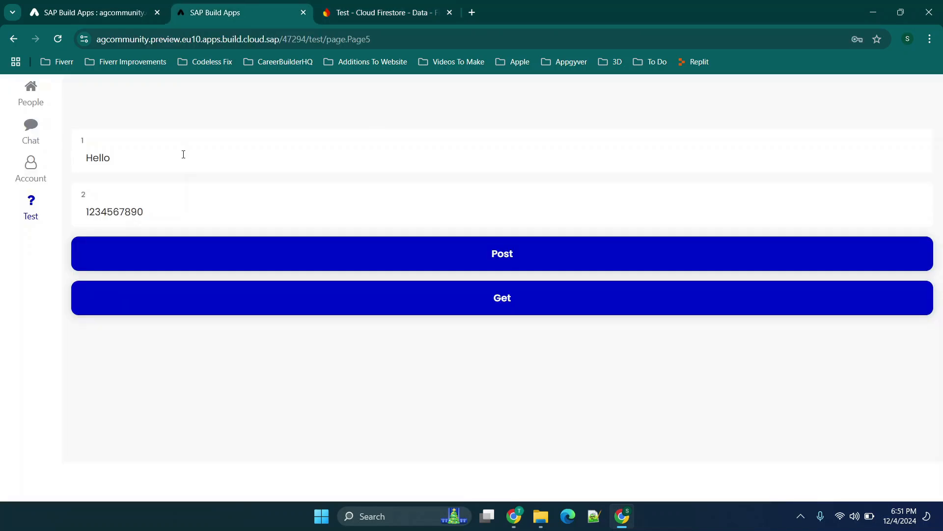
text(drftyguhi)
text(crtvybuni)
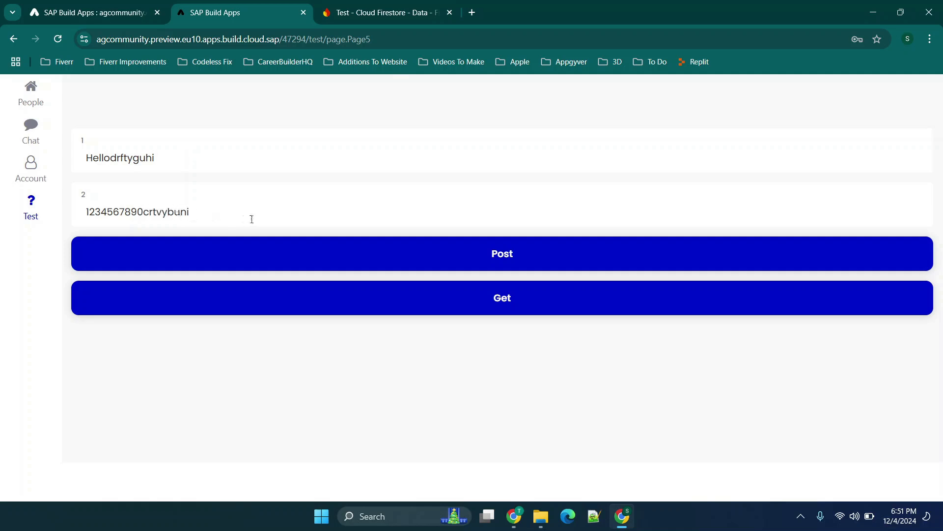
click(440, 262)
click(381, 3)
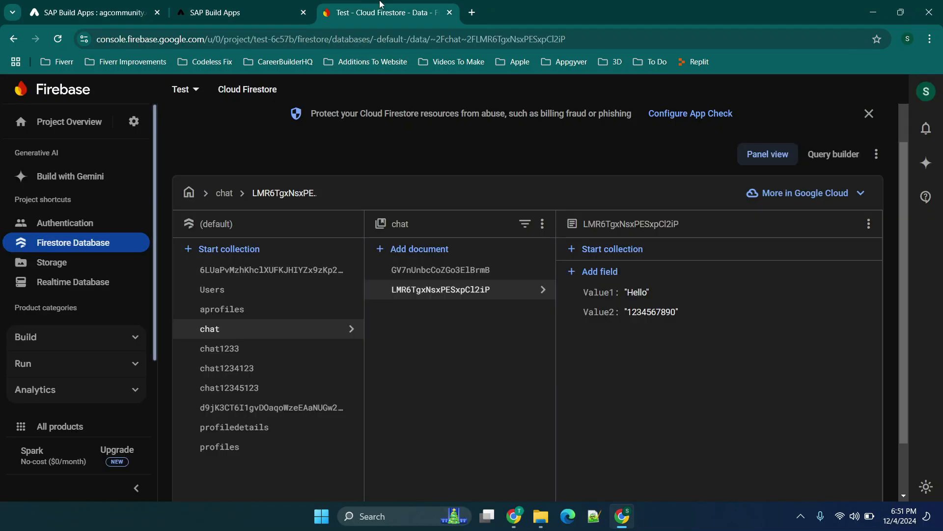
click(478, 270)
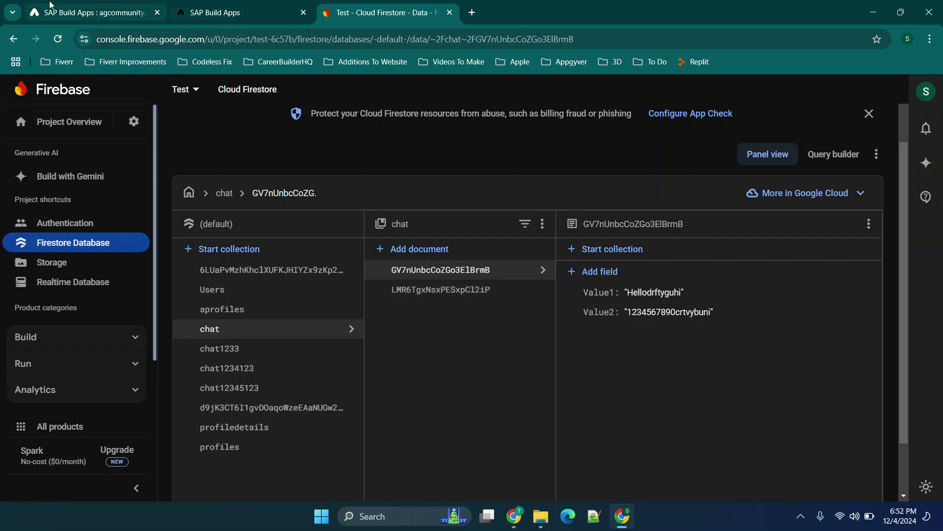
- Return to the app builder and extend the Post request's URL formula after chat with ?documentId=" + "1233"
click(68, 6)
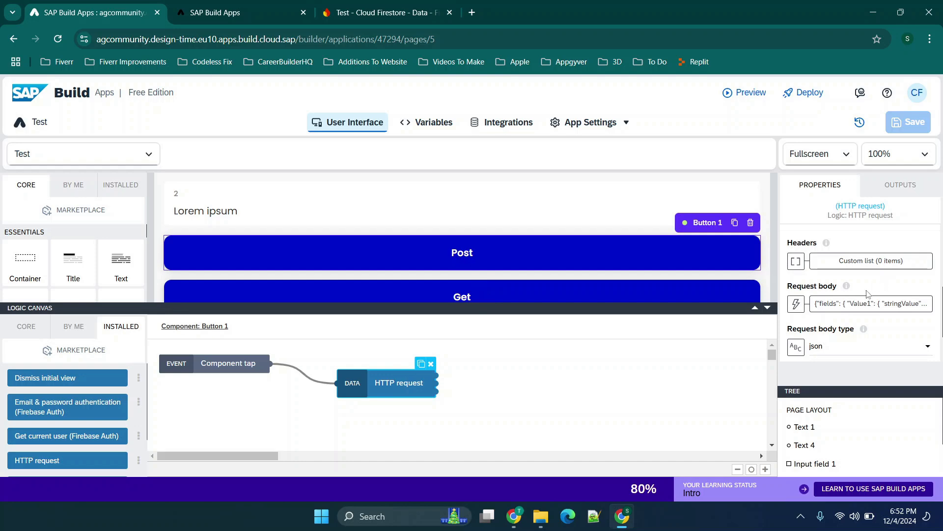
scroll(865, 284, up, 5)
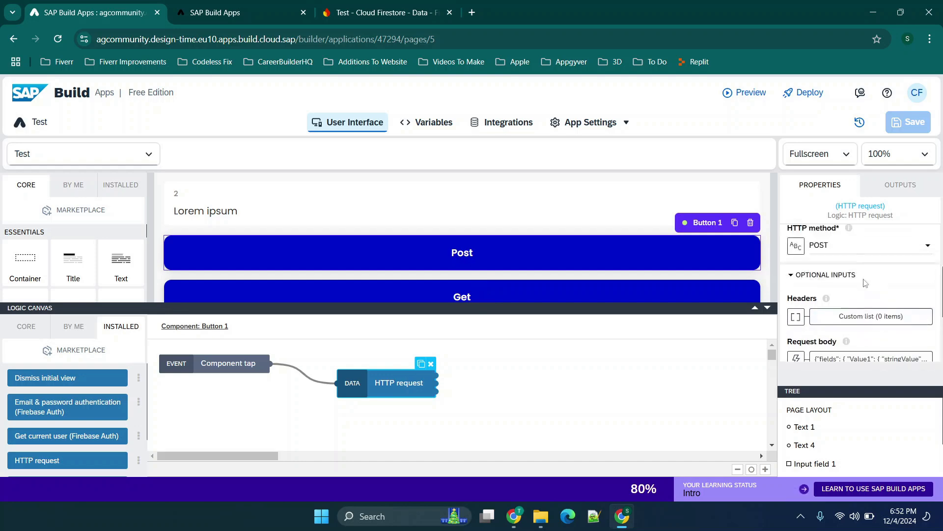
click(844, 256)
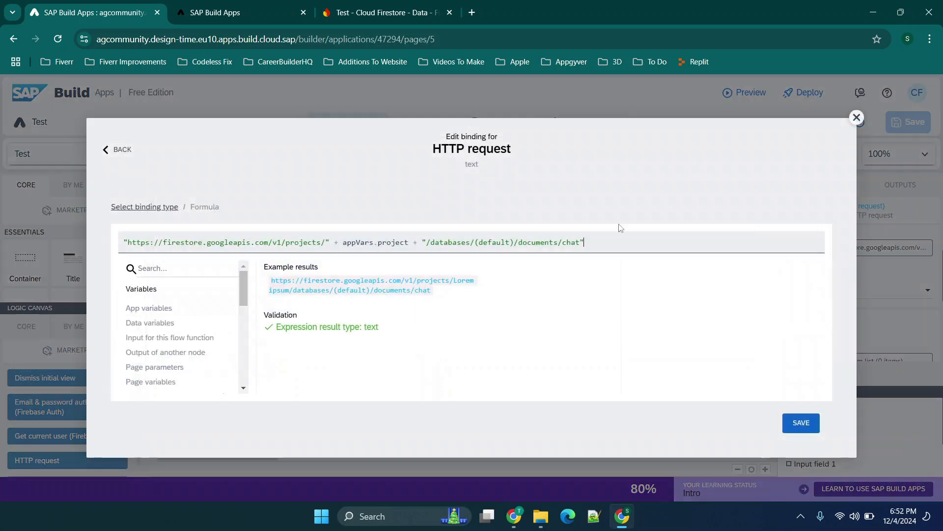
key(BackSpace)
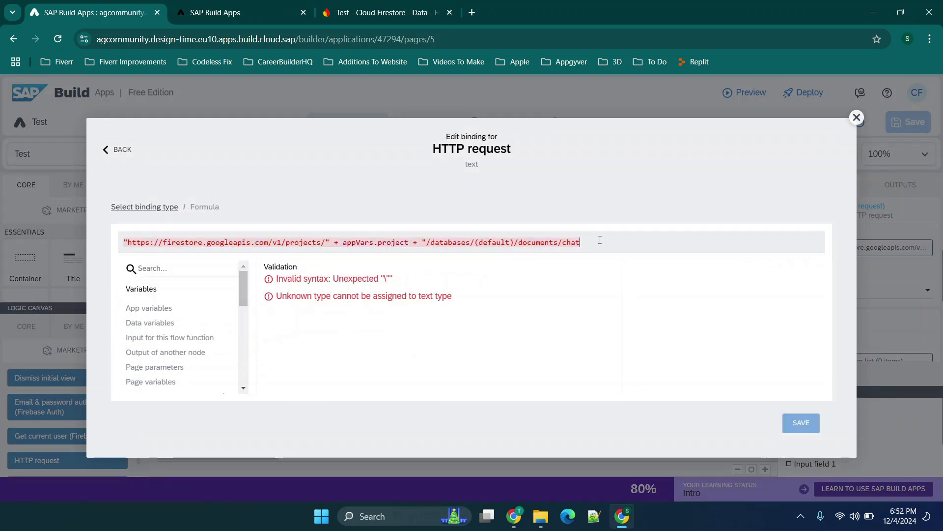
text(?documentId=" + "1233")
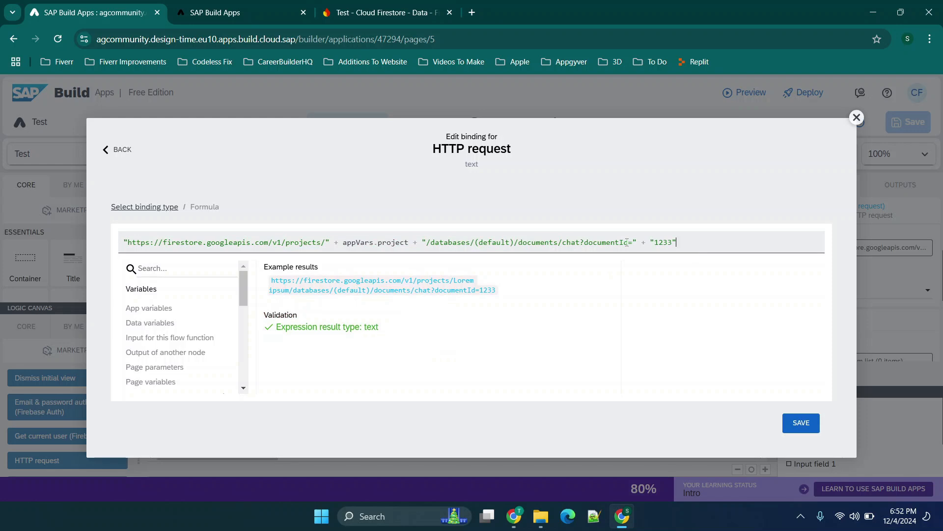
- Try replacing the "1233" document ID in the formula with an app variable, browsing appVars.project and appVars.tempprofileurl
drag(656, 242, 675, 240)
click(658, 243)
drag(653, 238, 684, 243)
key(BackSpace)
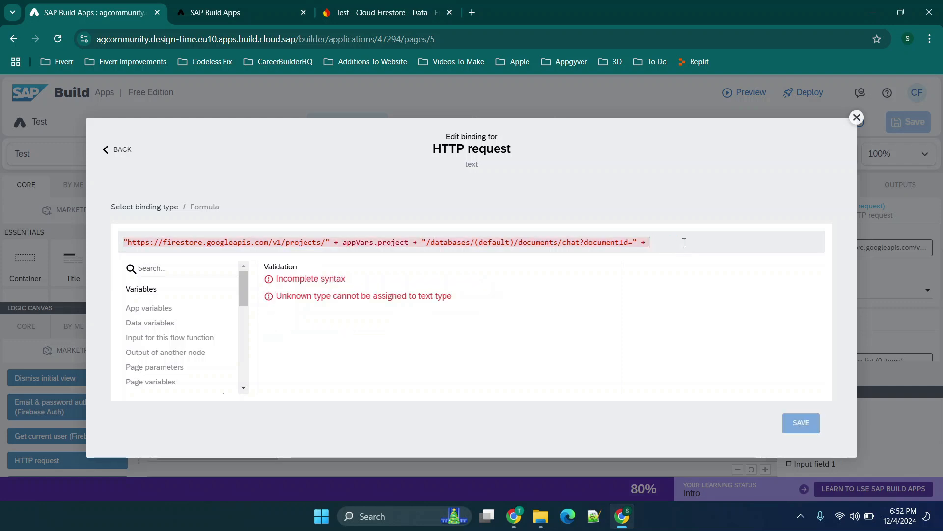
text(a)
text(pp)
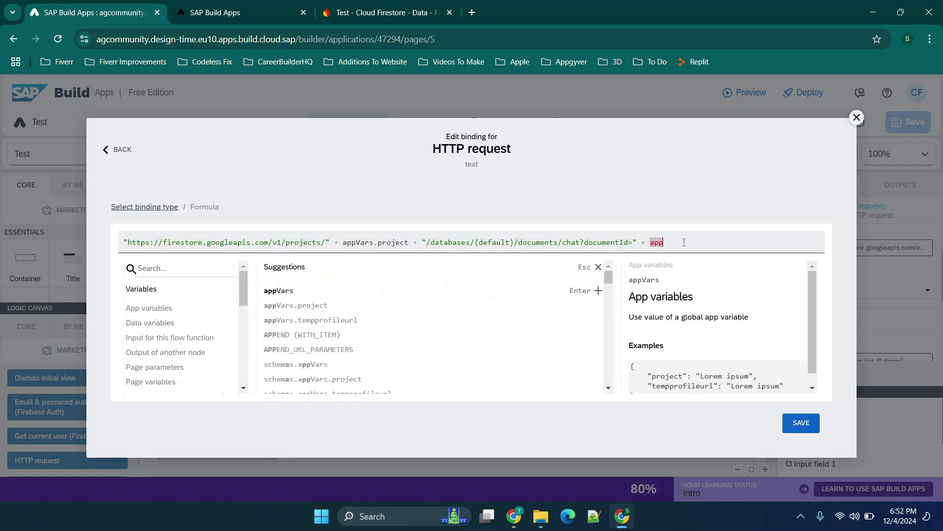
click(293, 310)
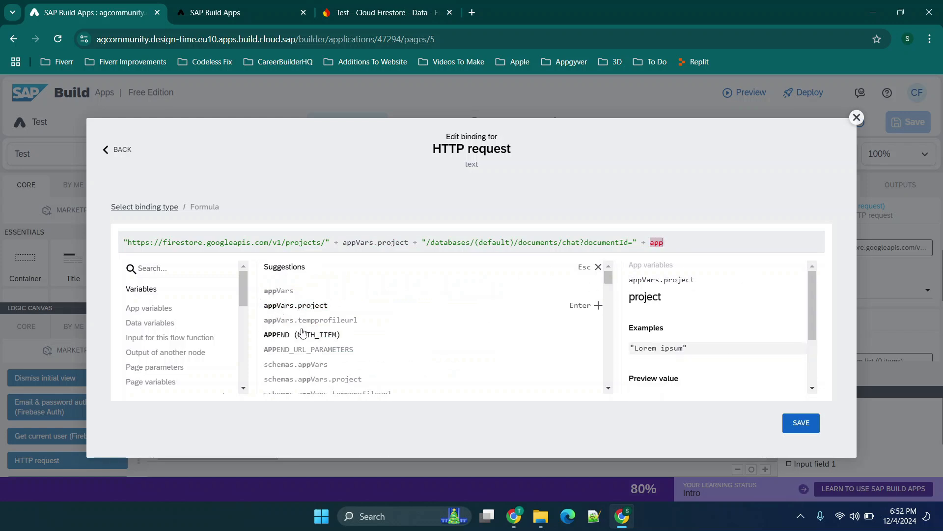
click(328, 320)
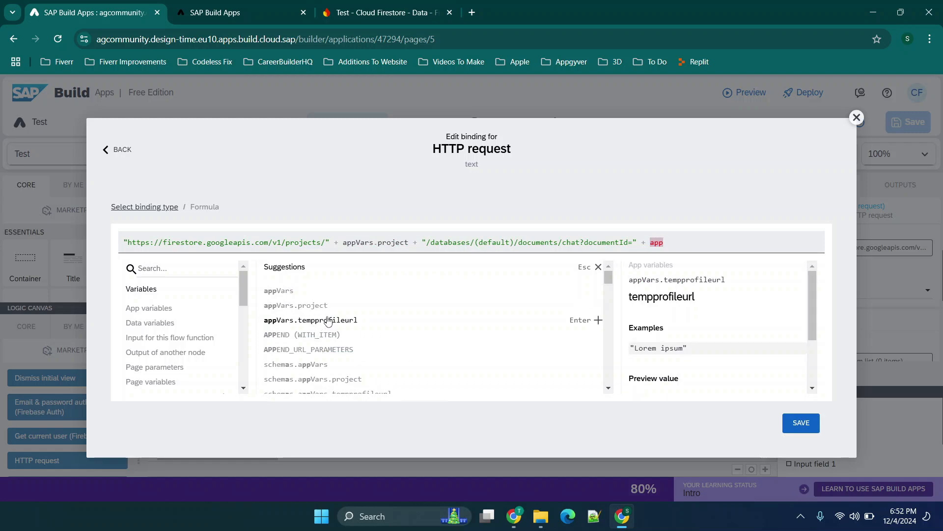
- Try a page variable as the document ID instead, and put "1233" back in the formula
key(BackSpace)
key(BackSpace)
key(BackSpace)
text(page)
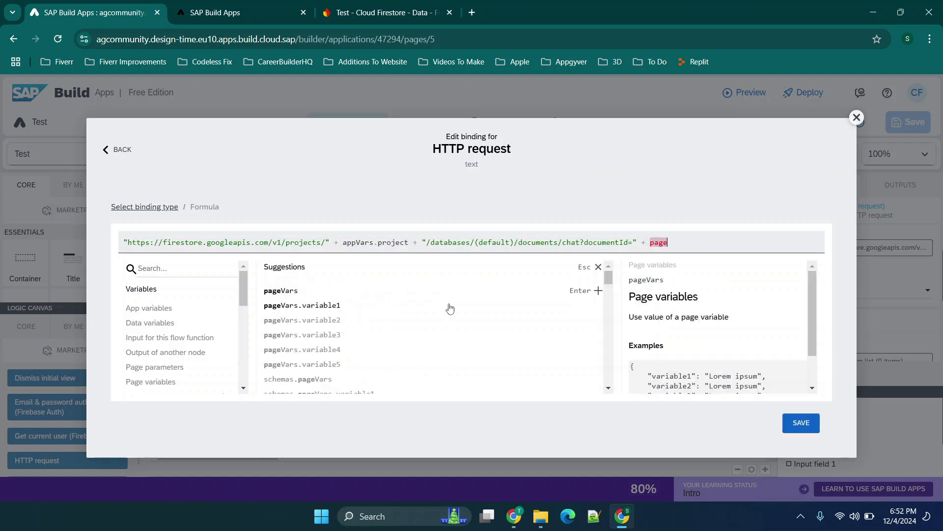
key(BackSpace)
key(BackSpace)
key(BackSpace)
key(BackSpace)
text("1233")
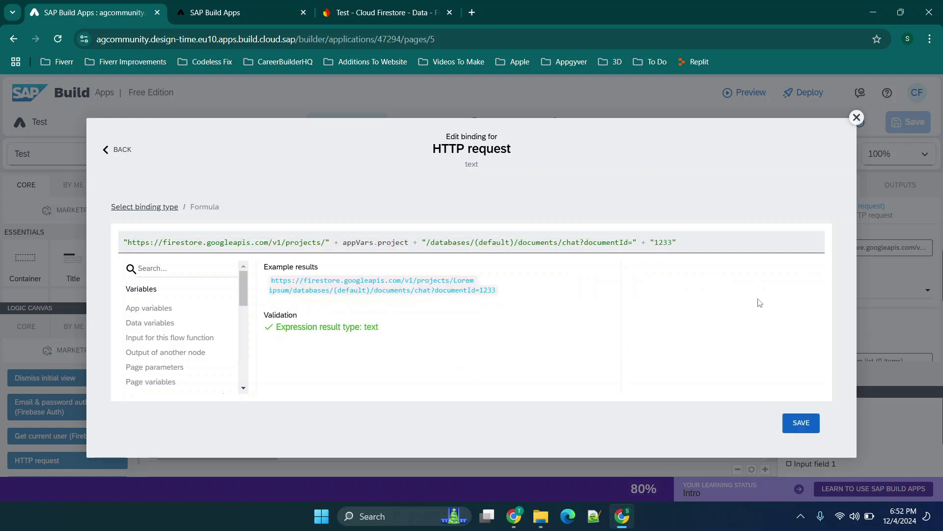
- Save the URL formula with the document ID, and save the app
click(800, 423)
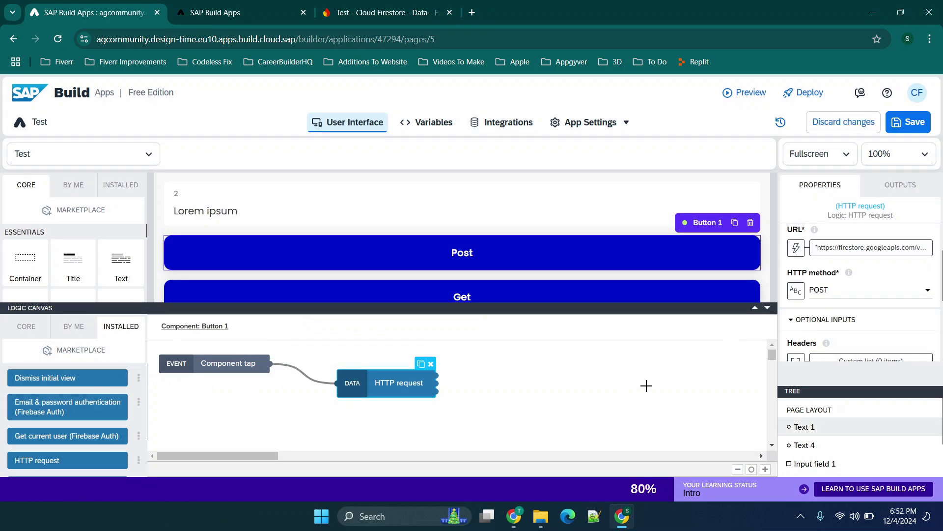
click(908, 121)
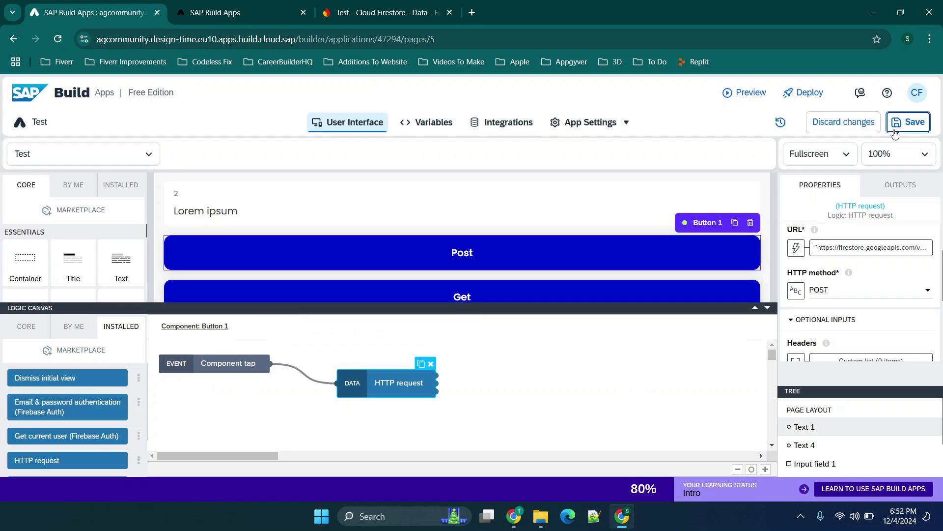
- Post drftgyhujikol and edrftgyhujiko from the previewed app's Test page, and open document 1233 in Firestore's chat collection
click(332, 6)
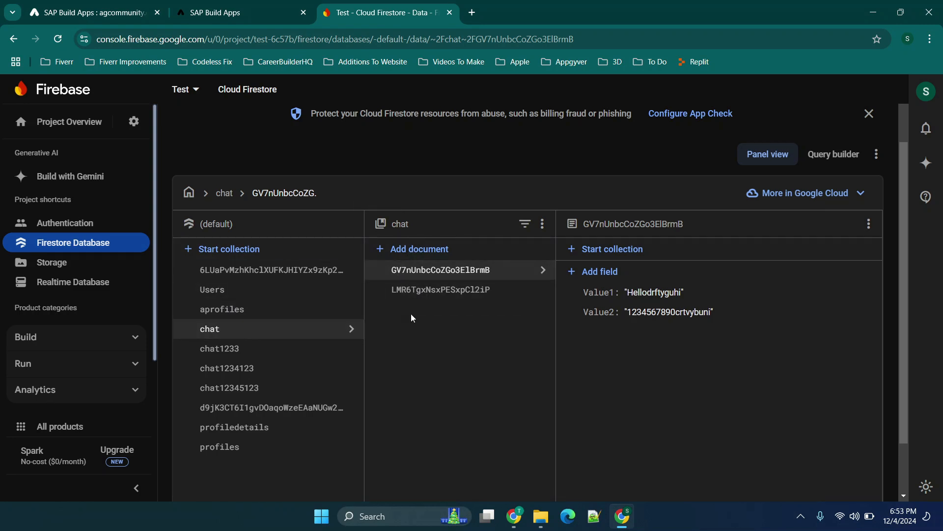
click(224, 4)
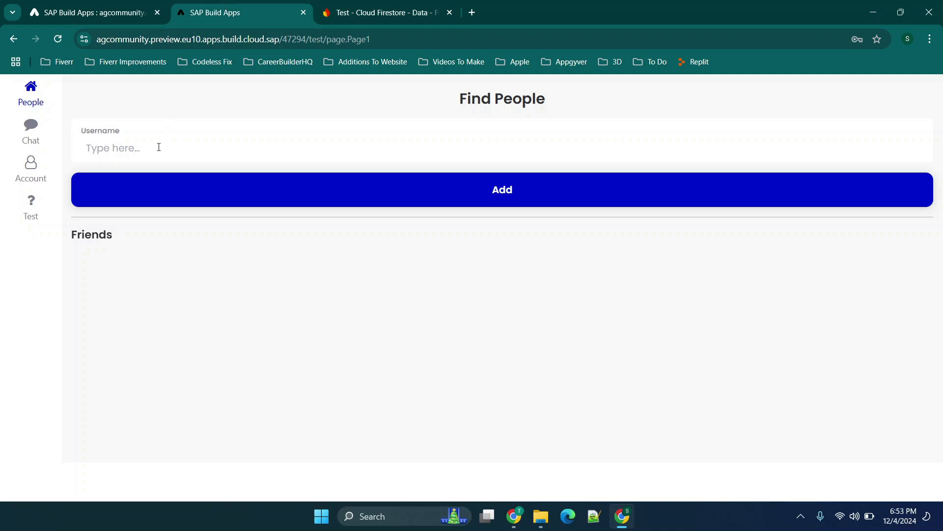
click(25, 207)
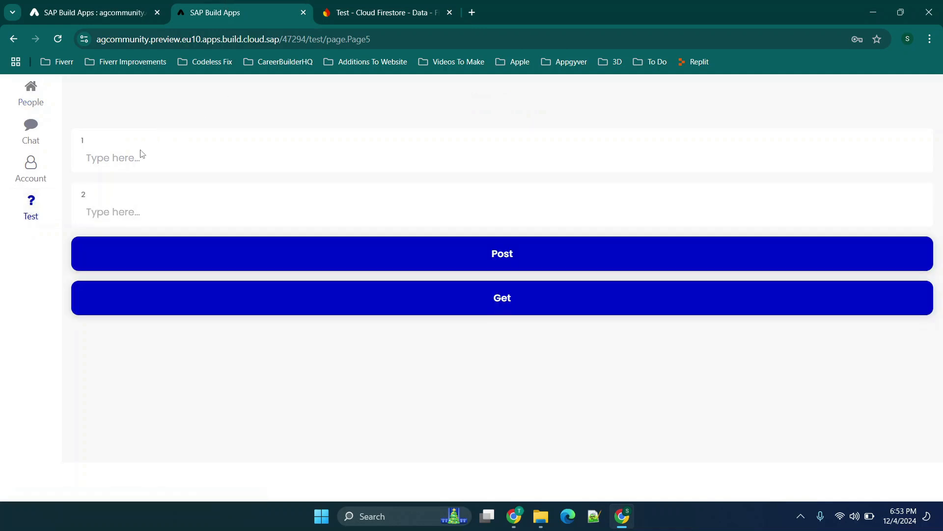
text(drftgyhujikol)
click(159, 211)
text(edrftgyhujiko)
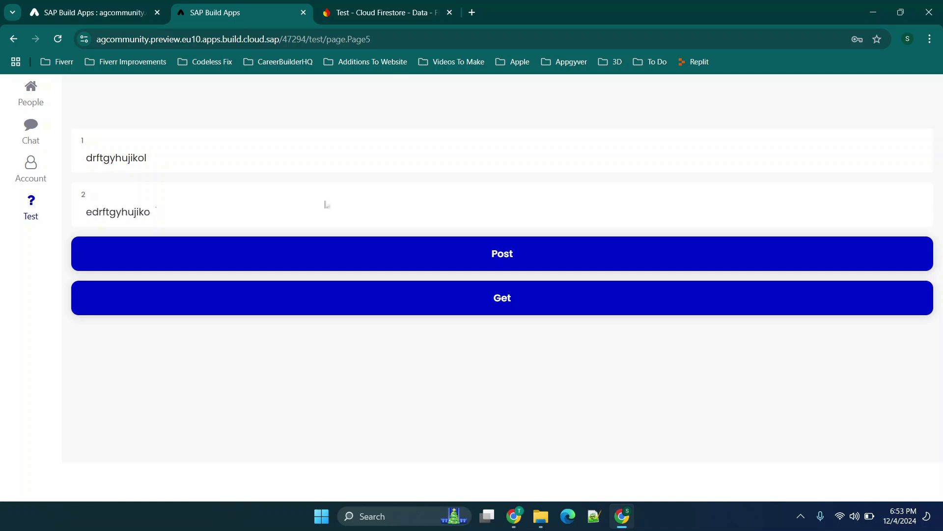
click(444, 258)
click(388, 10)
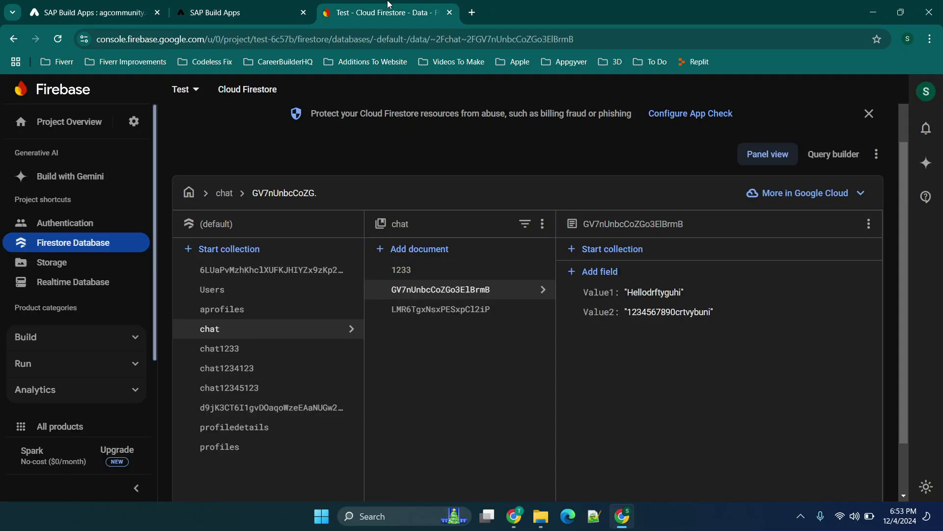
click(412, 274)
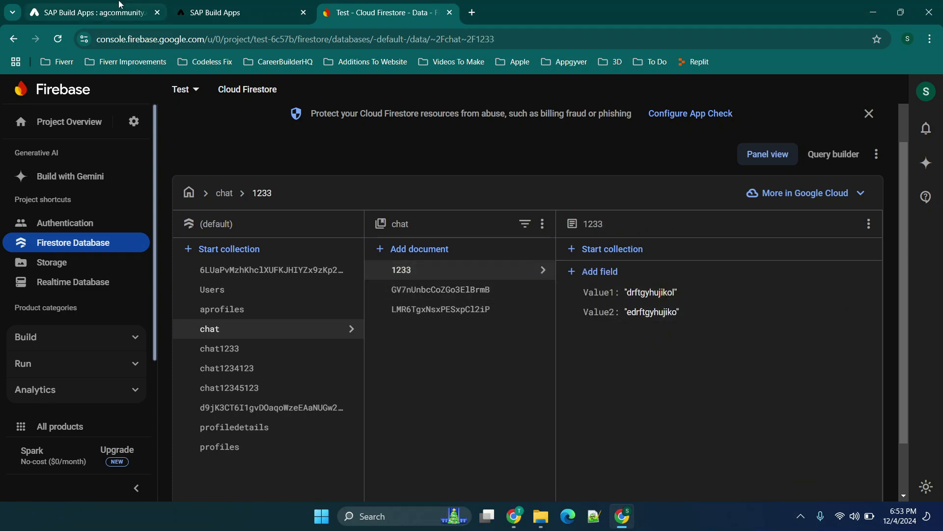
- Return to the app builder and examine the Get button's Get record node and the Post request's HTTP method options
click(94, 13)
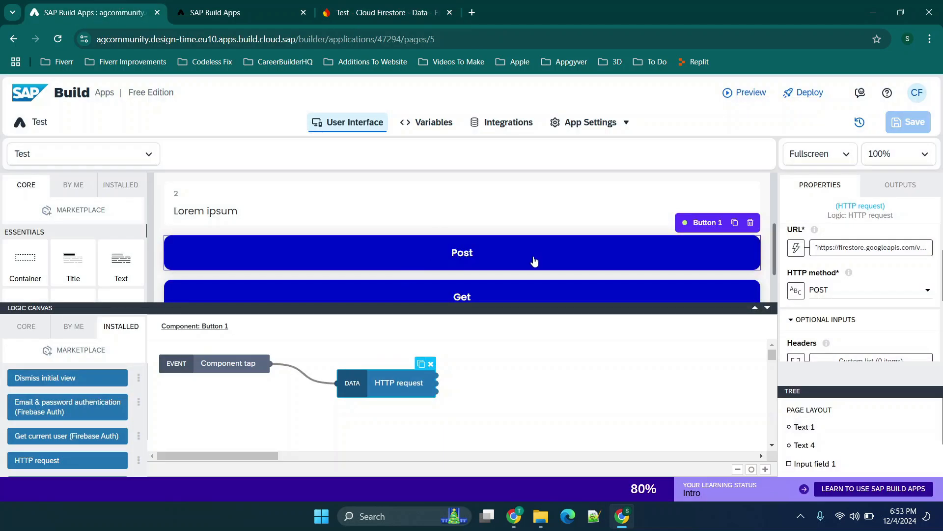
click(456, 296)
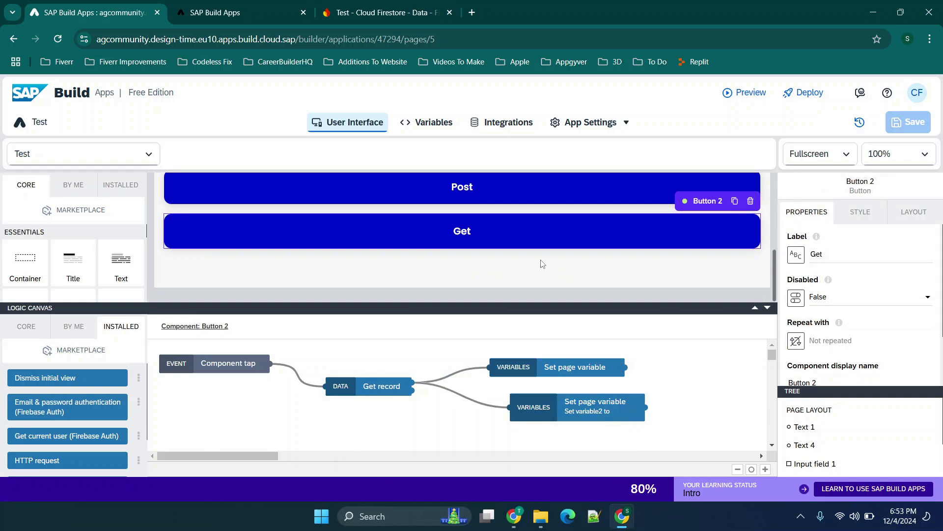
click(399, 382)
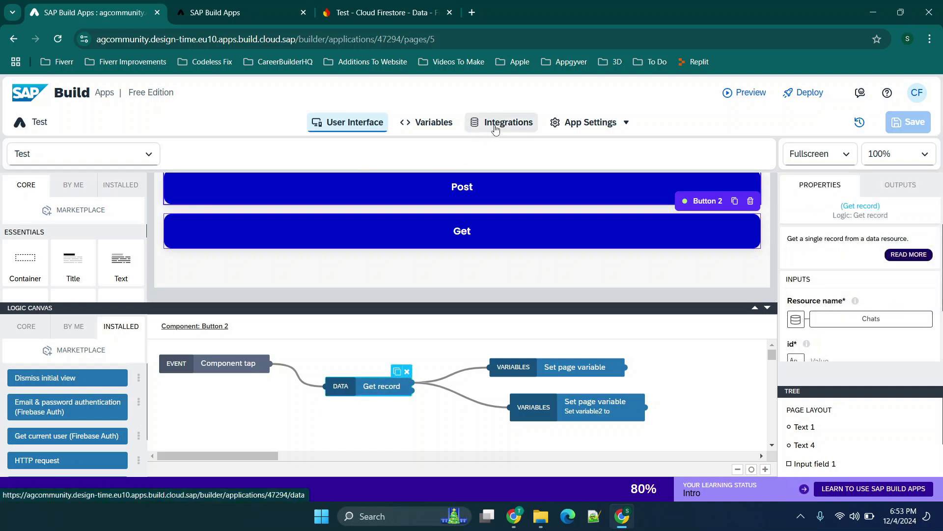
scroll(575, 243, up, 1)
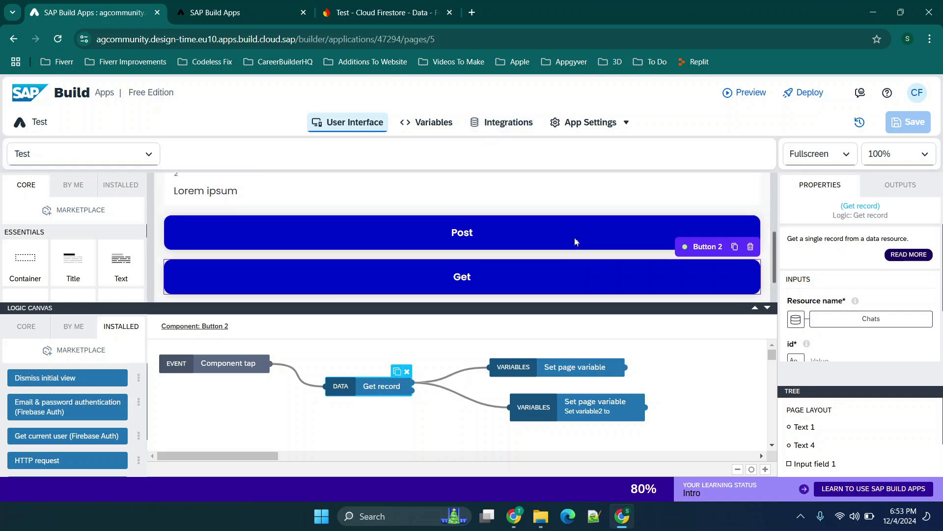
click(493, 236)
click(383, 388)
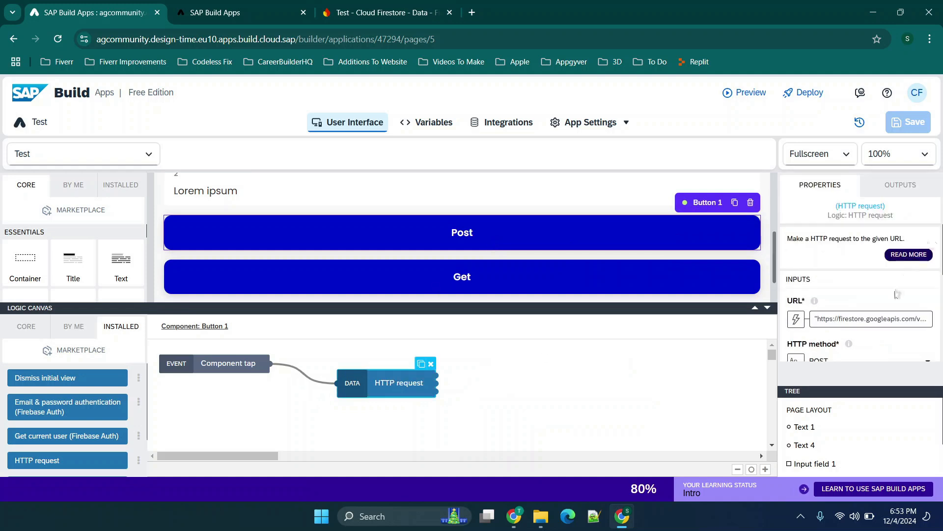
scroll(845, 276, down, 2)
click(834, 241)
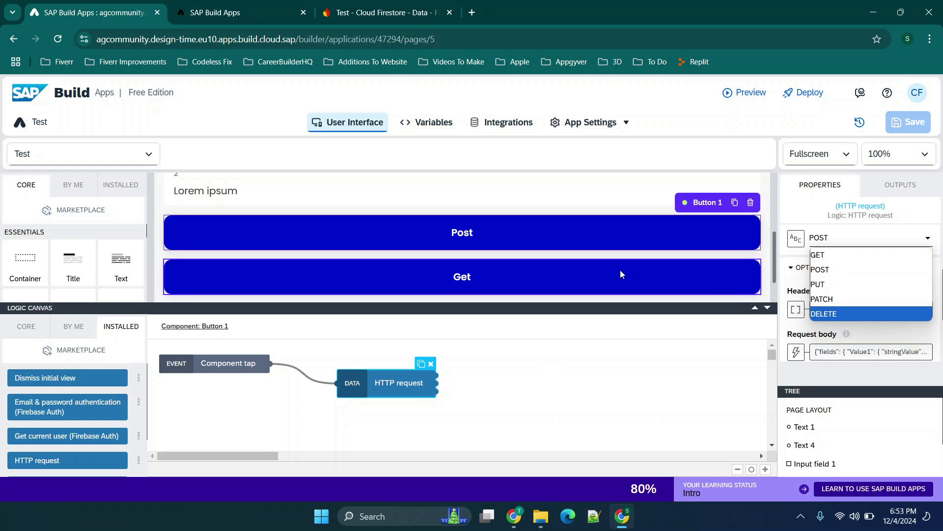
scroll(519, 265, up, 1)
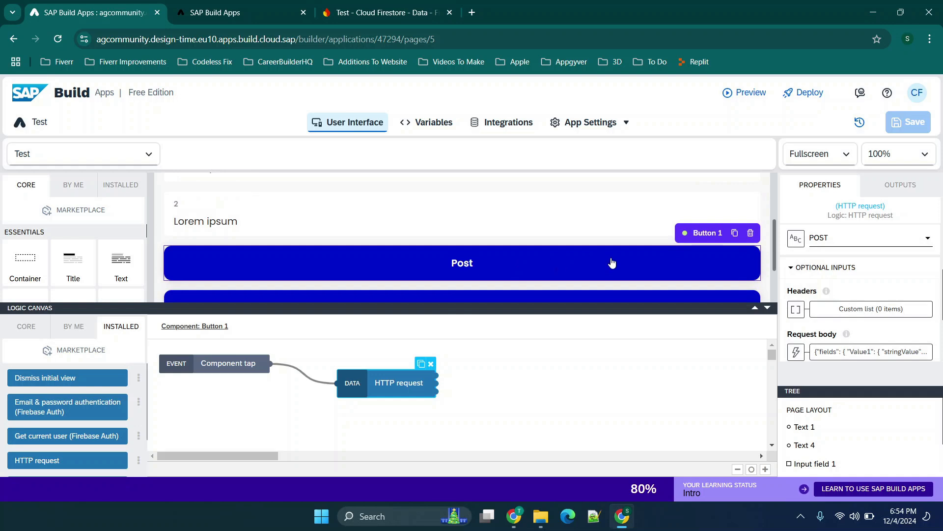
- Collapse the logic canvas to view the page, and reopen it to review the Get button's logic
click(767, 308)
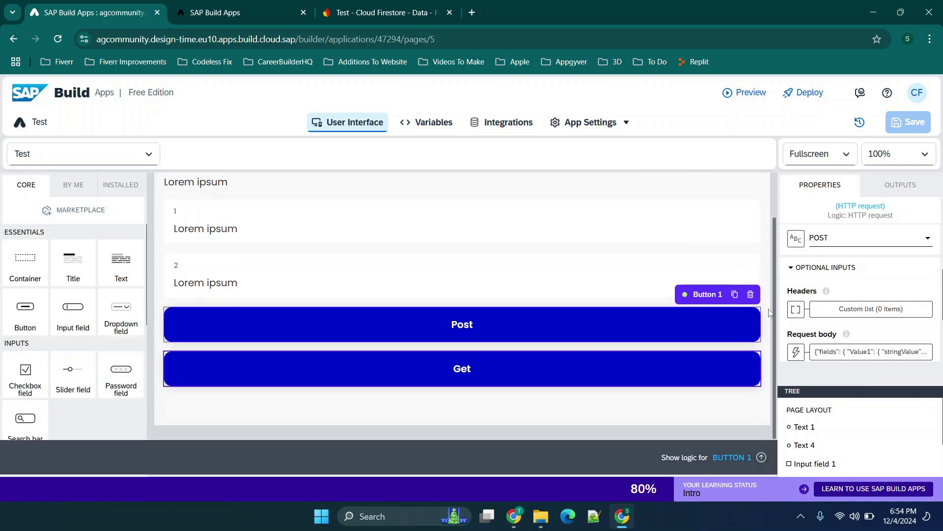
click(530, 361)
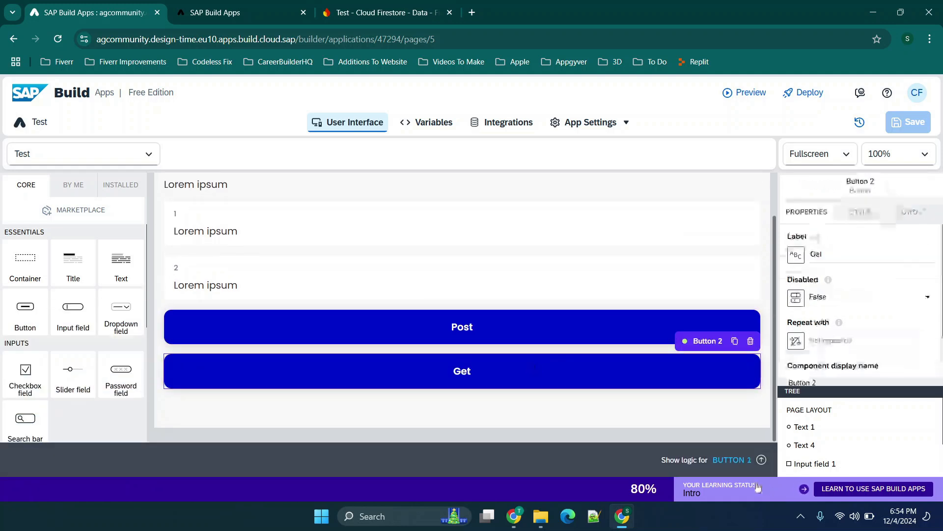
click(731, 460)
scroll(596, 221, up, 1)
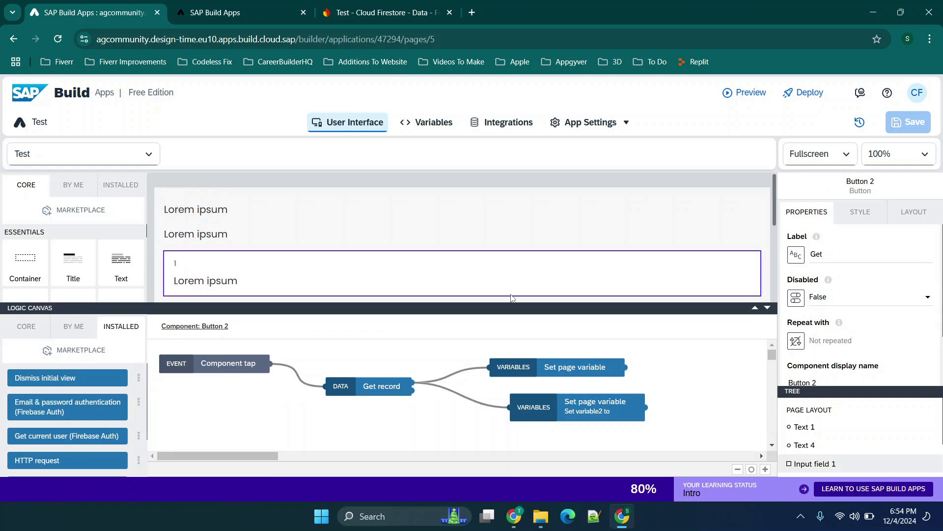
scroll(510, 257, down, 3)
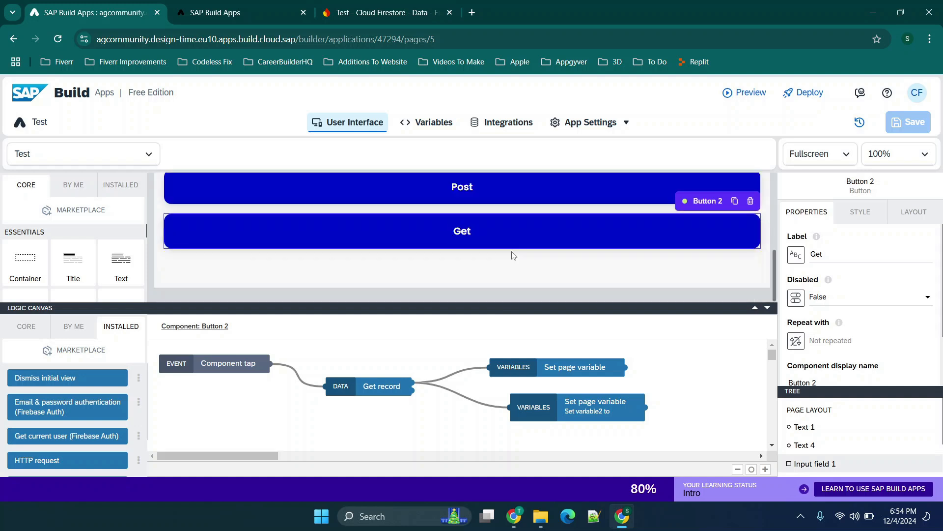
double_click(503, 246)
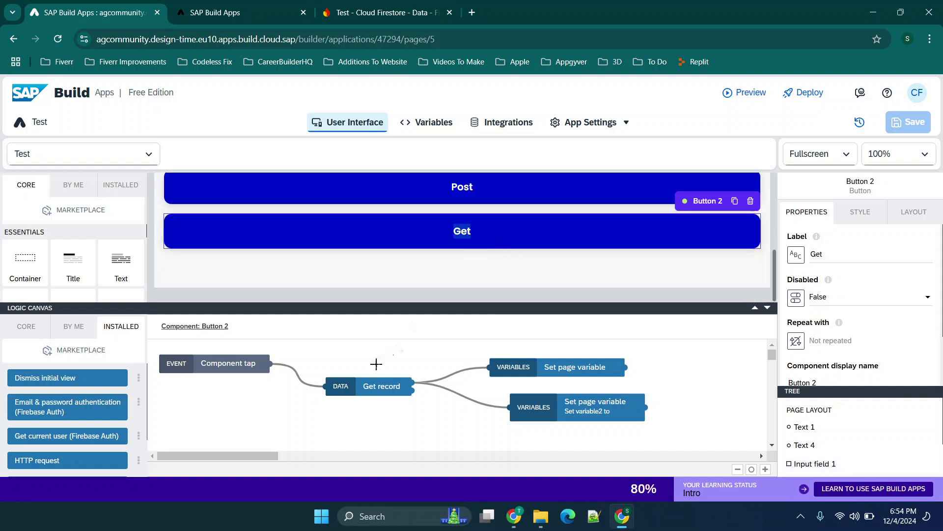
- Duplicate the Post button on the Test page and label the copy Get1
click(529, 184)
click(463, 233)
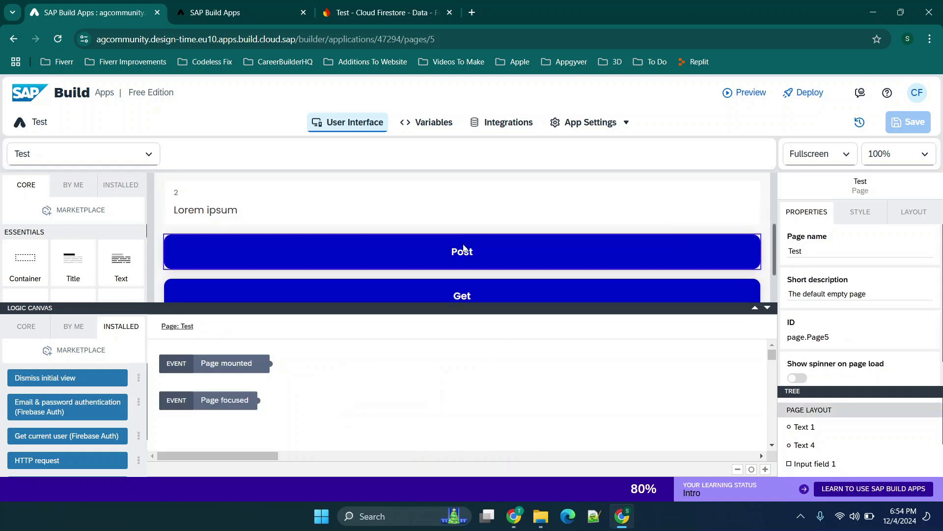
click(463, 248)
key(ctrl+c)
key(ctrl+v)
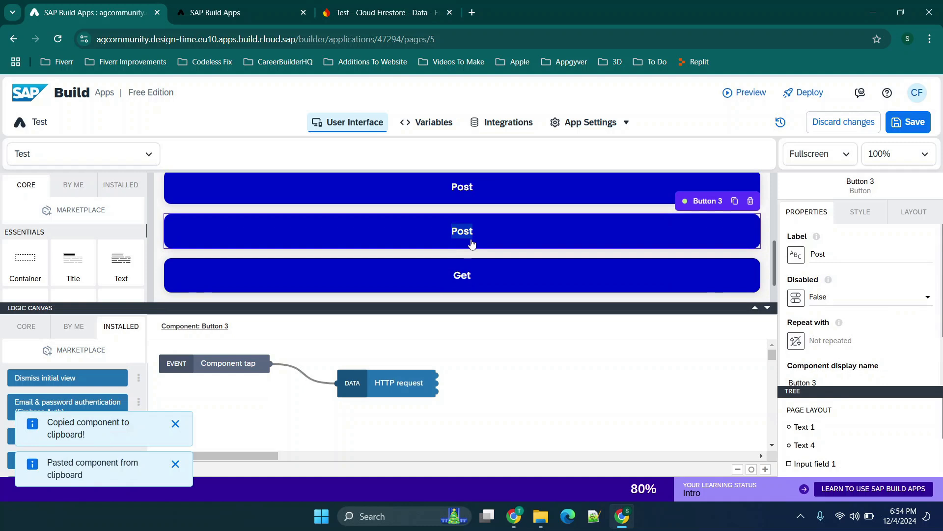
text(Get)
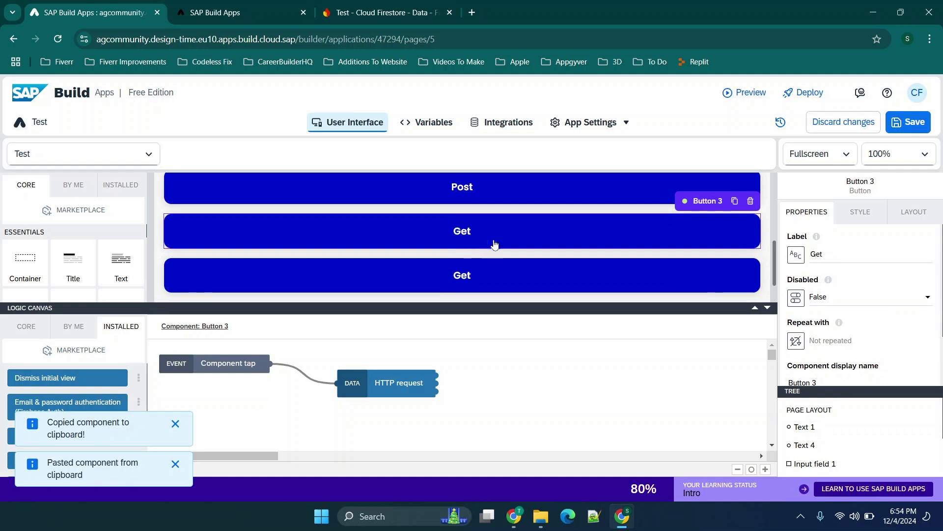
text(1)
- Set the HTTP method of Get1's HTTP request to GET and its request body to no value
click(390, 388)
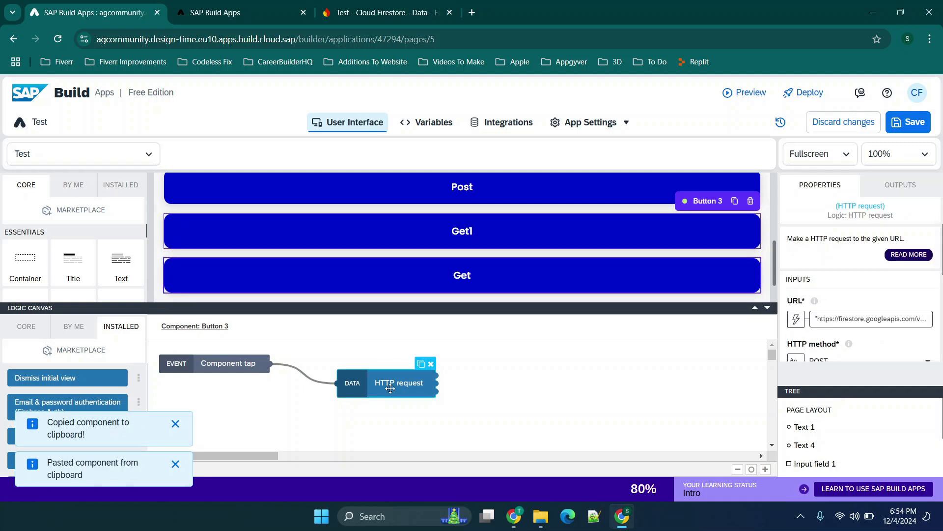
scroll(857, 297, down, 2)
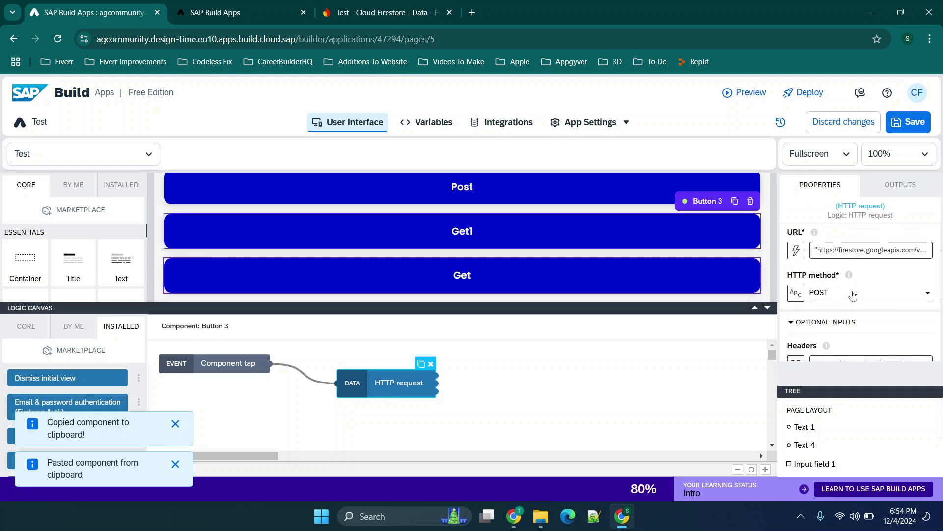
click(853, 295)
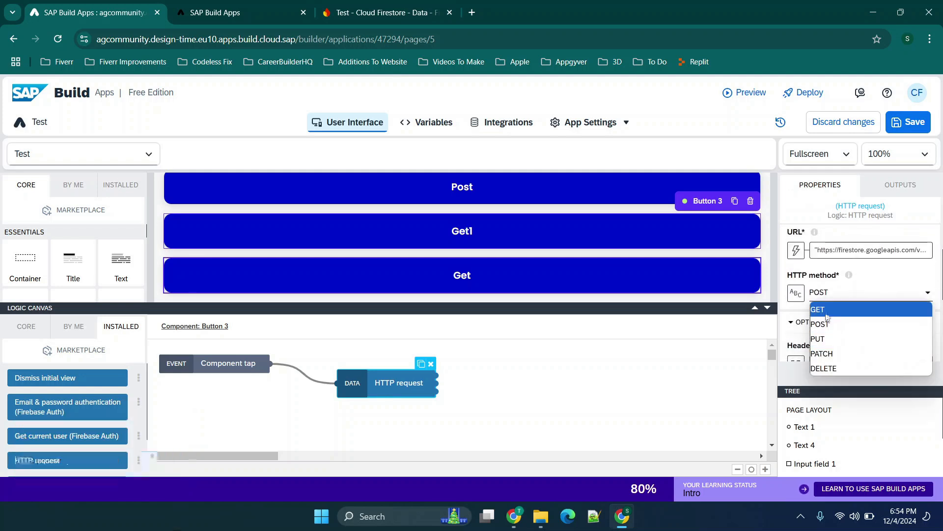
click(827, 311)
scroll(826, 317, down, 1)
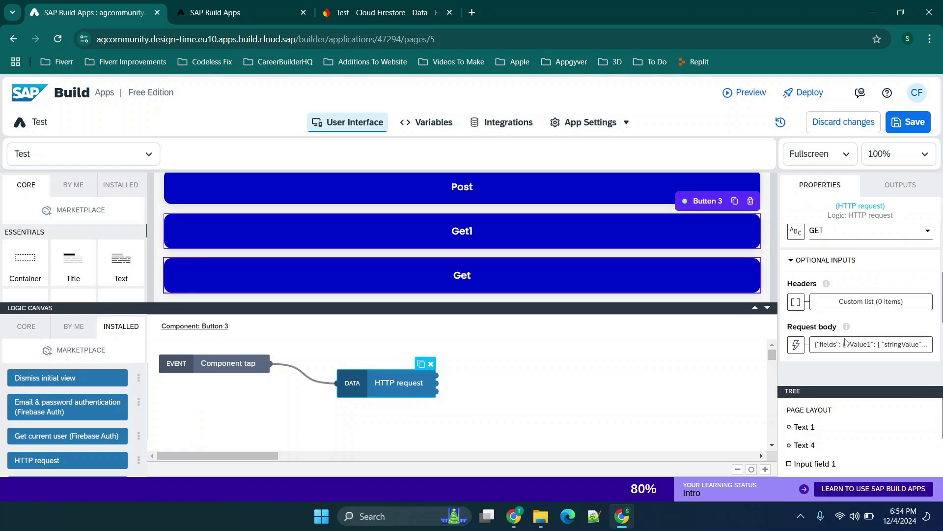
click(797, 346)
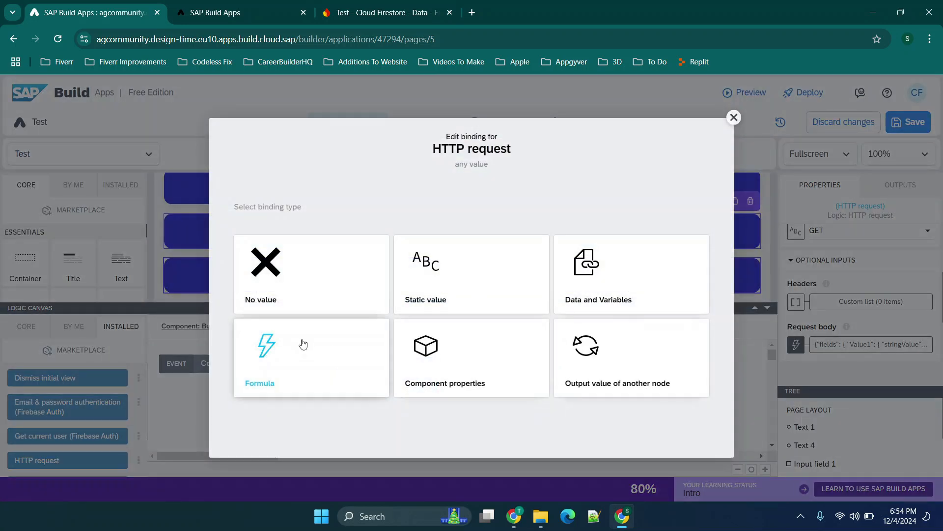
click(294, 273)
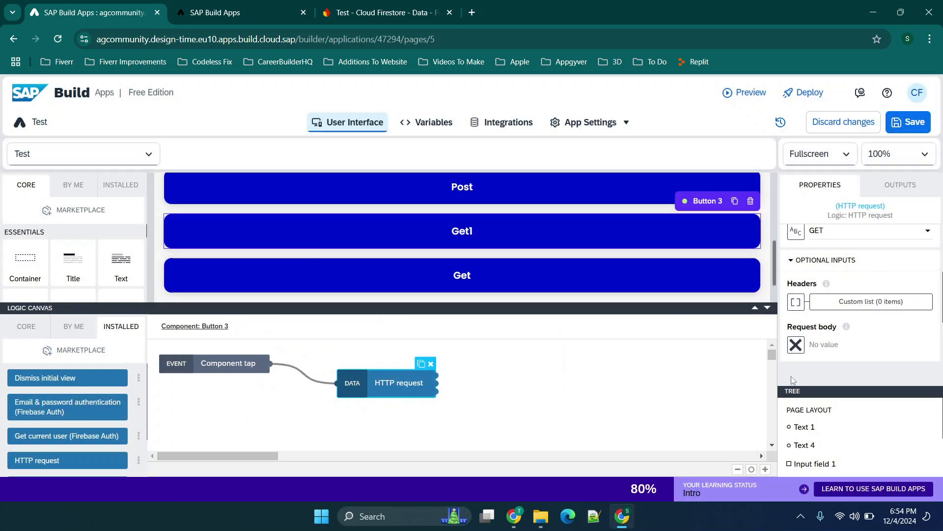
- Add a Set page variable node to Get1's logic and connect the HTTP request's first output to it
click(27, 327)
scroll(73, 418, down, 2)
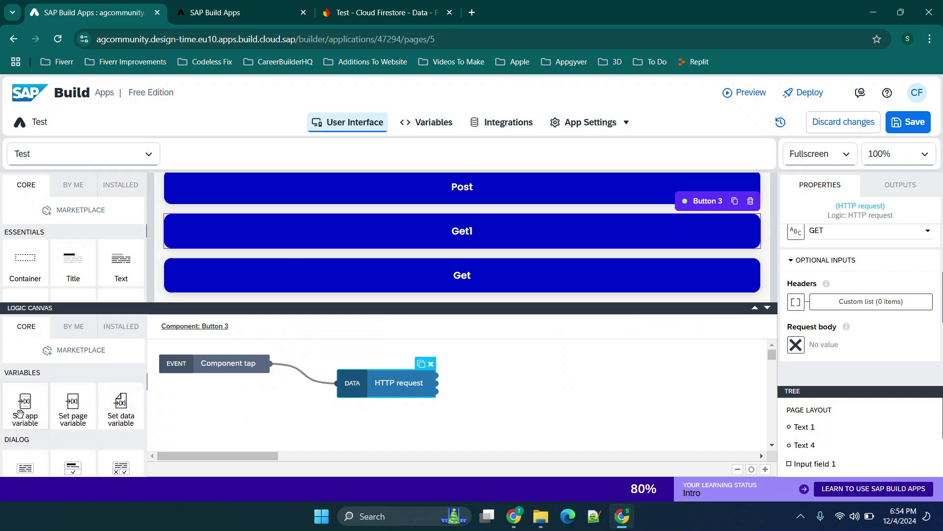
click(342, 431)
drag(73, 404, 524, 369)
drag(436, 376, 457, 370)
- Check which variable Text 1 is bound to, and set variable4 as the target of Get1's Set page variable node
scroll(504, 248, up, 3)
scroll(503, 247, up, 2)
click(282, 213)
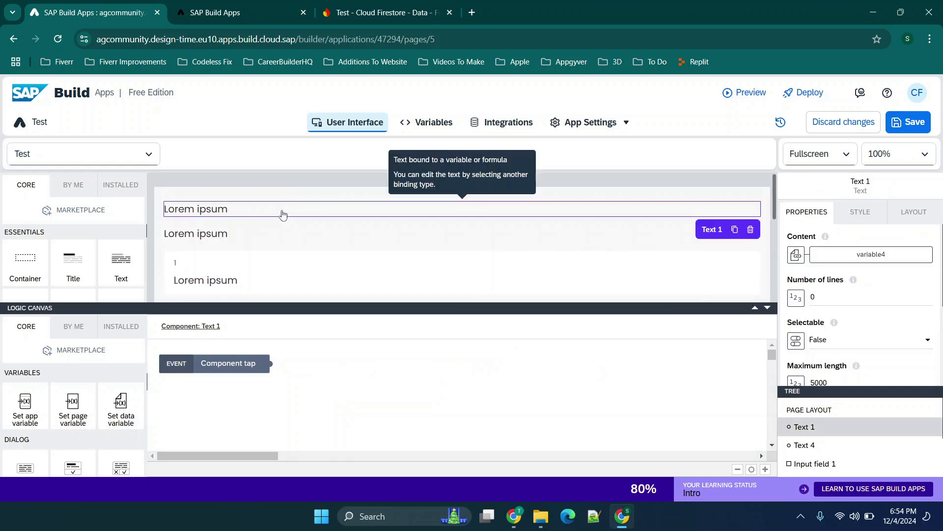
scroll(451, 236, down, 5)
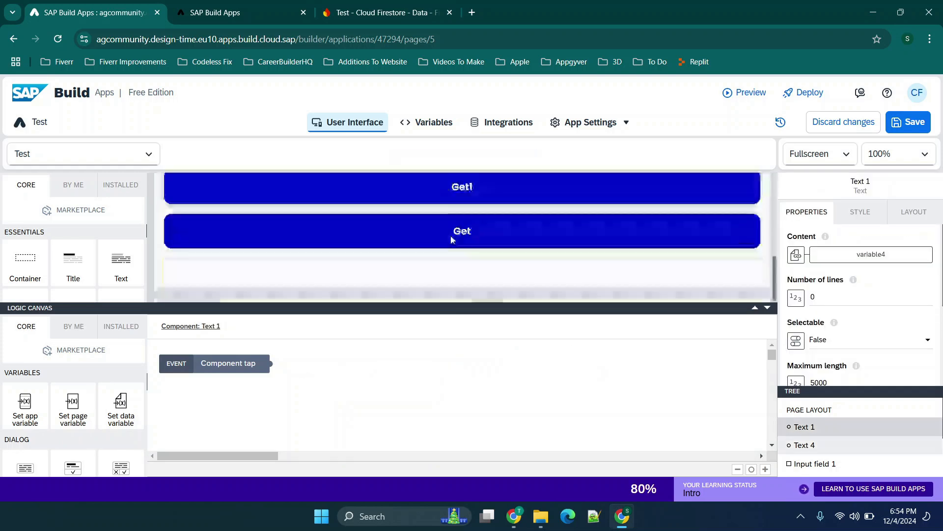
click(475, 185)
scroll(475, 197, up, 1)
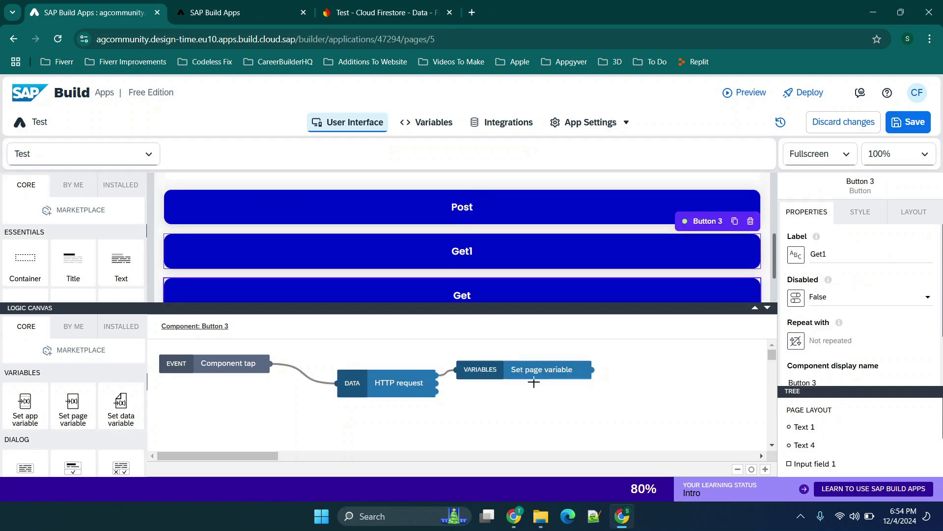
click(525, 378)
click(837, 332)
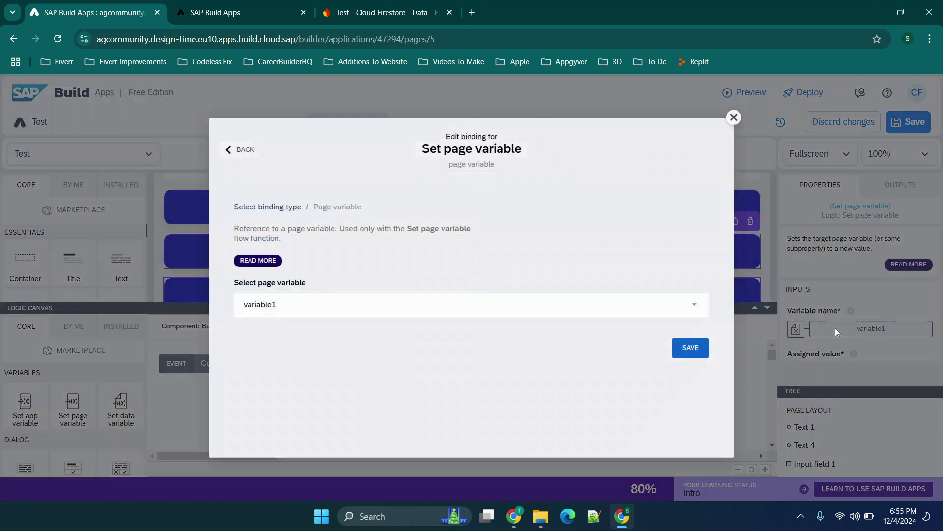
click(355, 304)
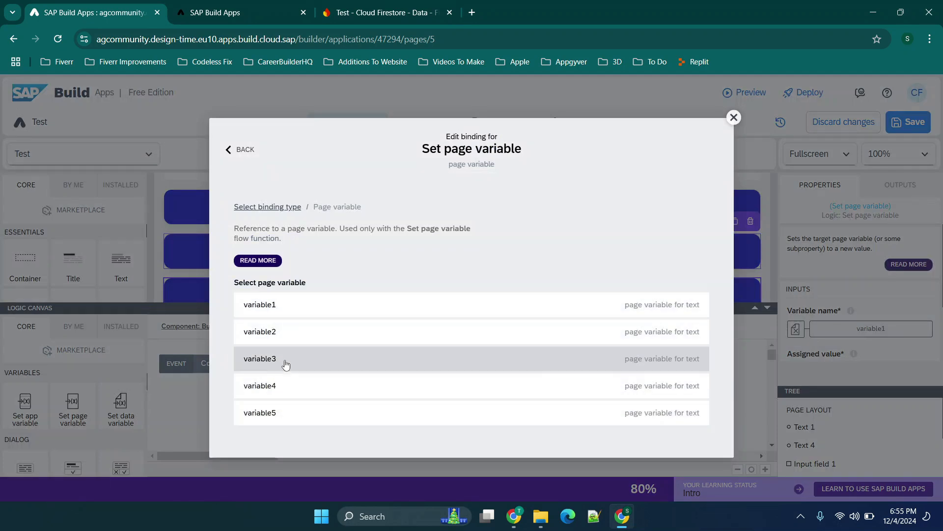
click(264, 385)
click(691, 348)
- Bind the Set page variable node's assigned value to the HTTP request's Raw response body output and save the app
scroll(880, 286, down, 2)
click(796, 283)
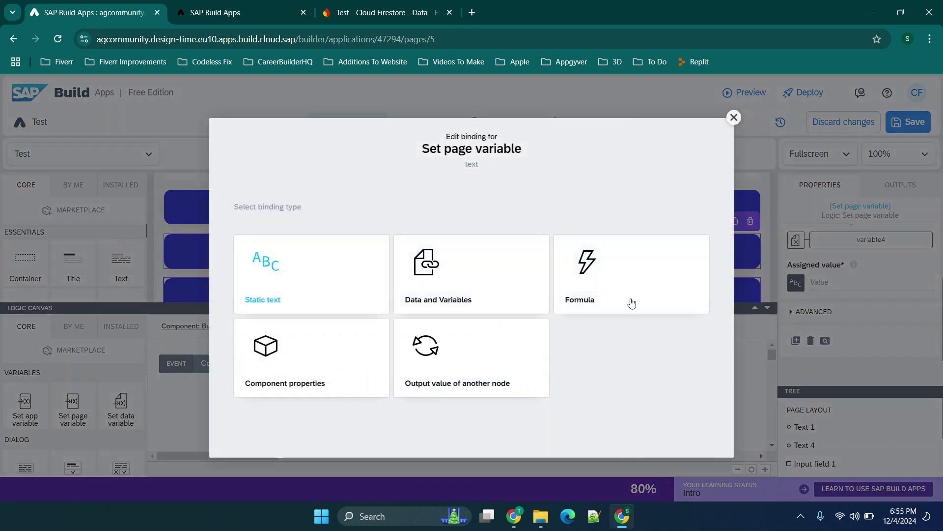
click(444, 369)
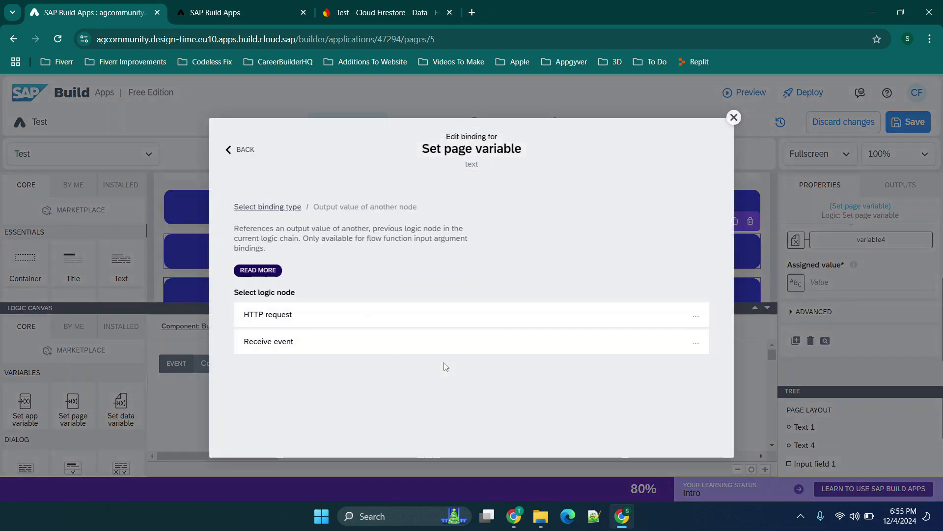
click(289, 321)
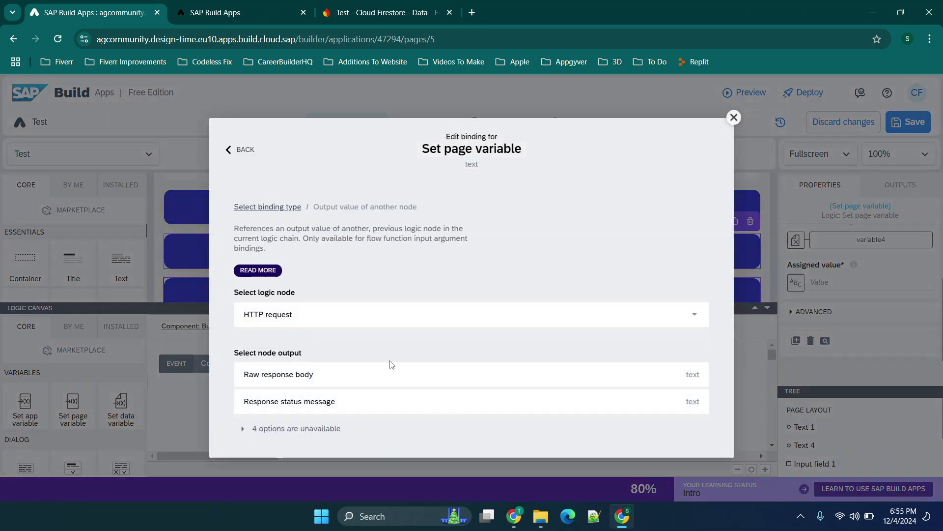
click(316, 380)
click(702, 419)
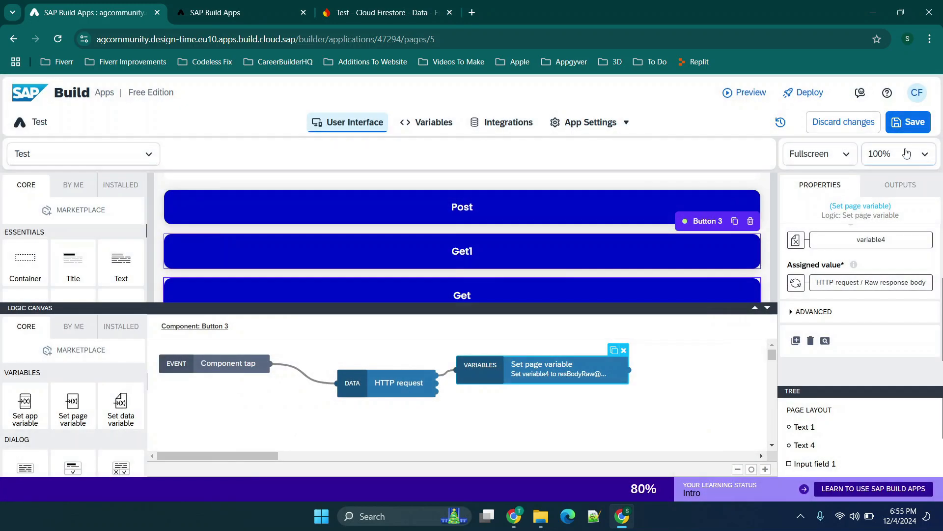
click(909, 123)
- Switch to the app preview, open the Test page and run Get1
click(282, 6)
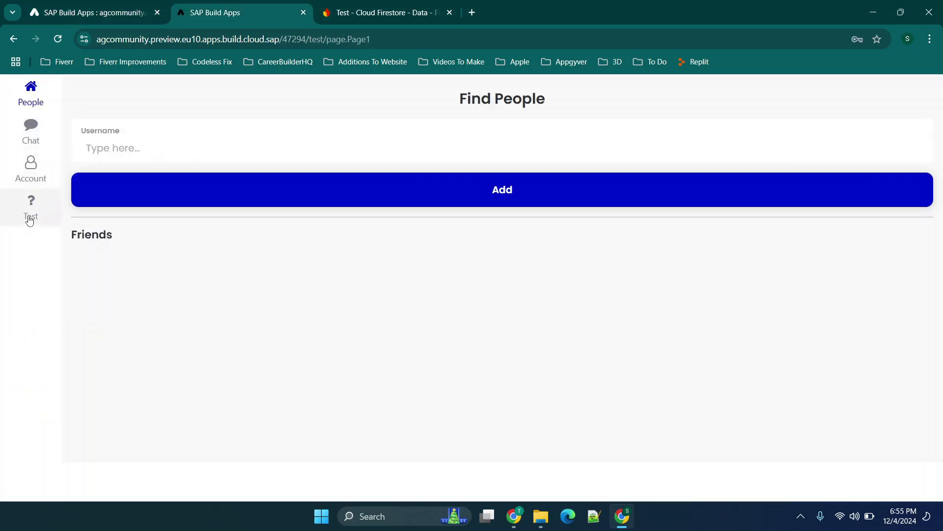
click(30, 219)
click(524, 300)
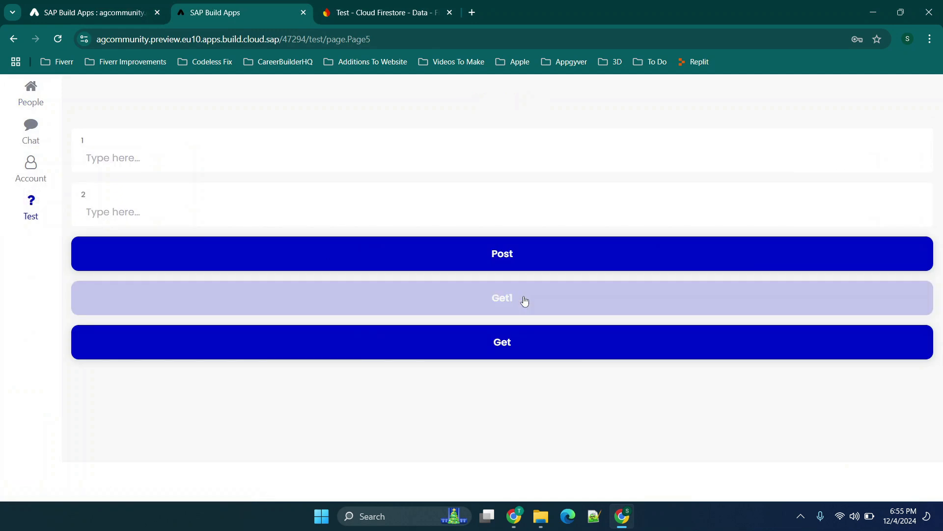
click(493, 300)
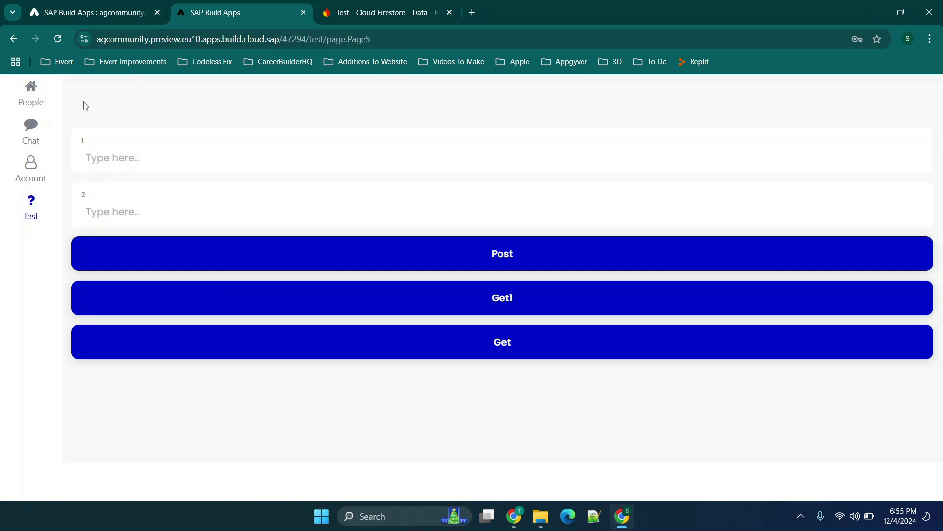
- In the builder, remove "?documentId=" from the URL formula of Get1's HTTP request and save the app
click(85, 9)
click(388, 384)
scroll(858, 275, down, 1)
scroll(857, 275, up, 1)
double_click(537, 264)
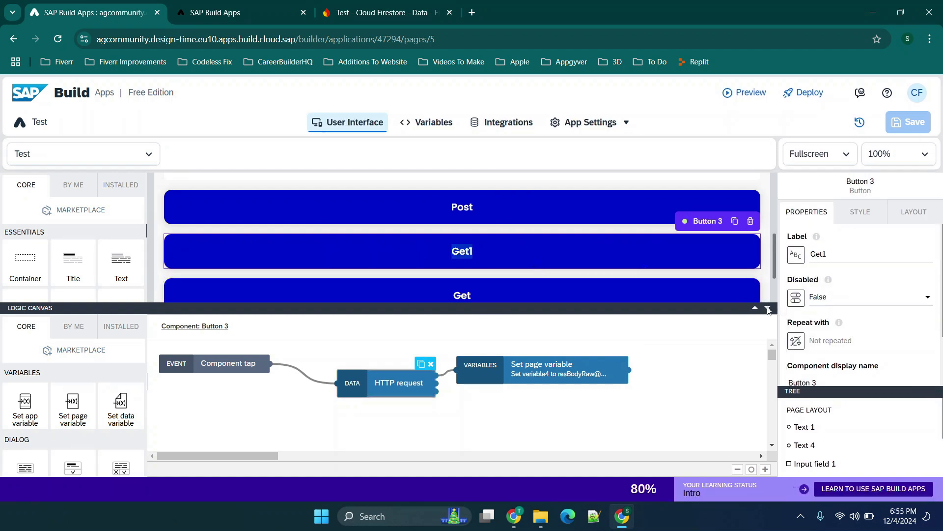
click(408, 383)
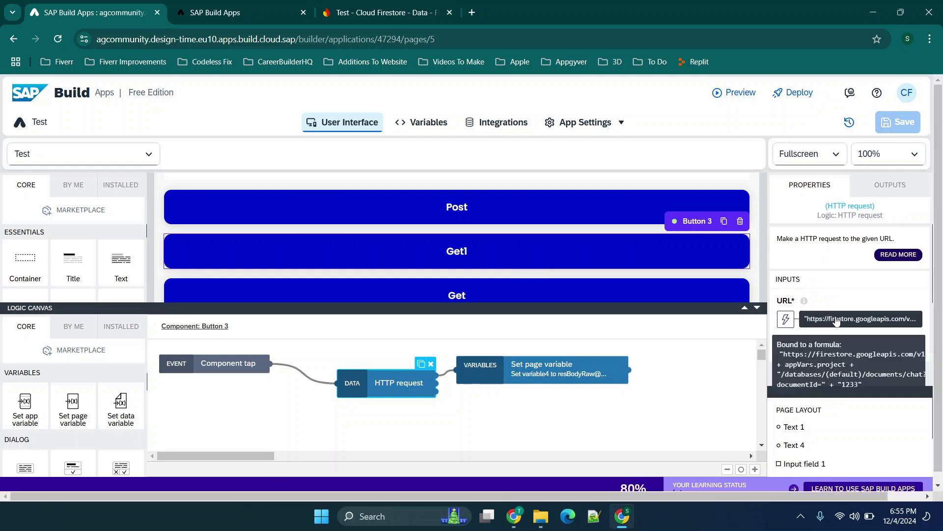
click(836, 319)
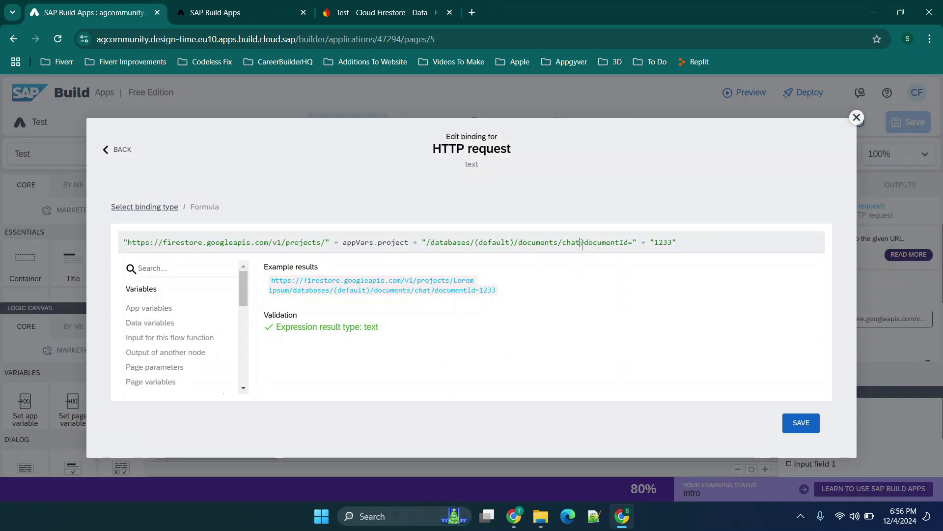
drag(581, 242, 633, 245)
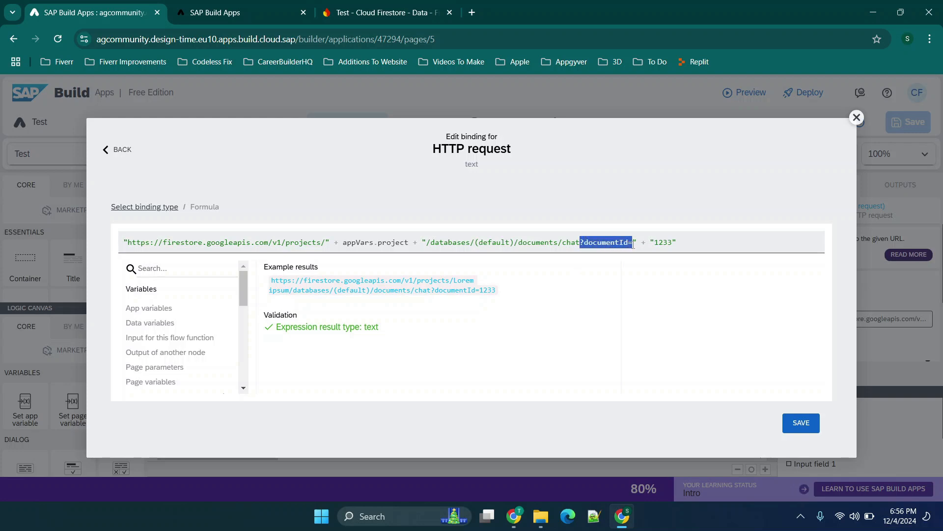
key(BackSpace)
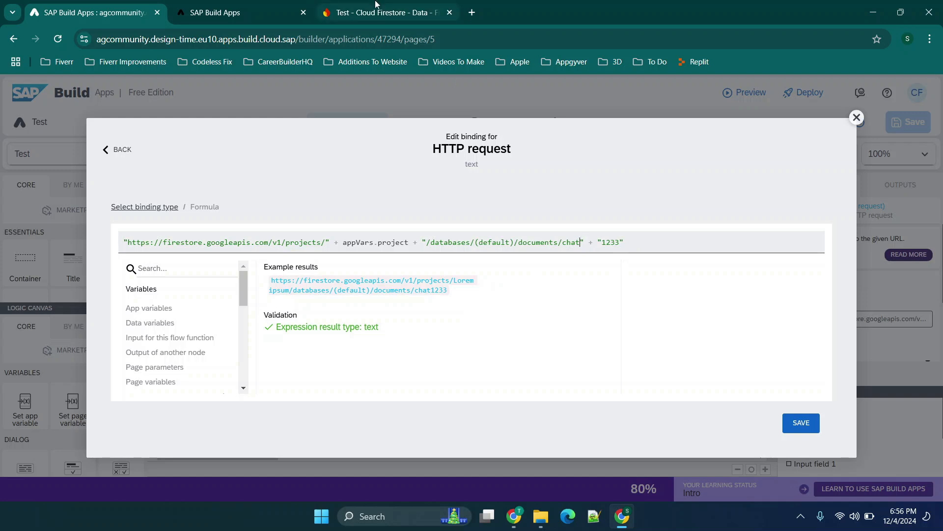
click(376, 10)
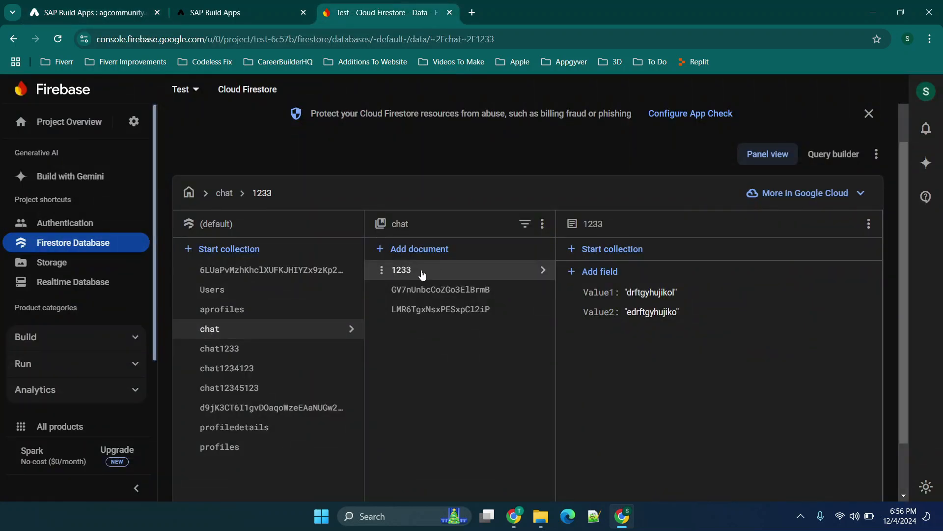
click(158, 4)
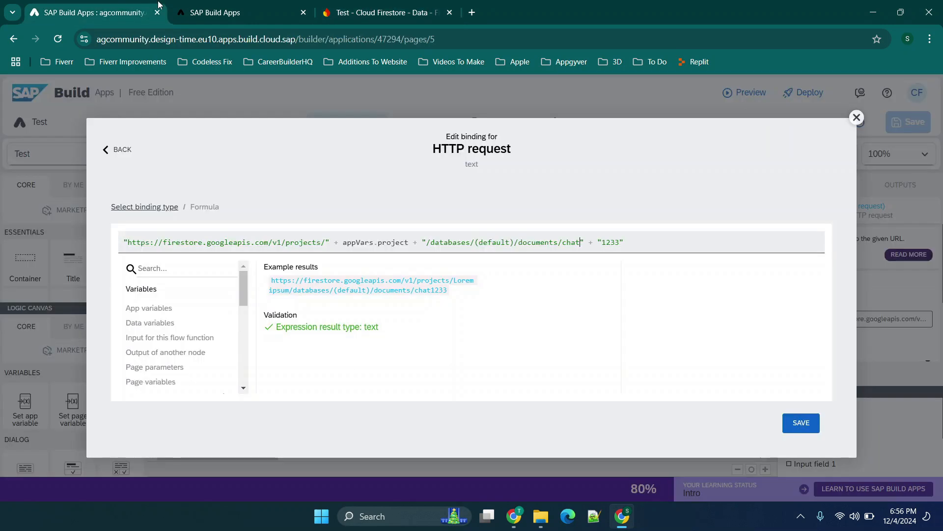
click(799, 424)
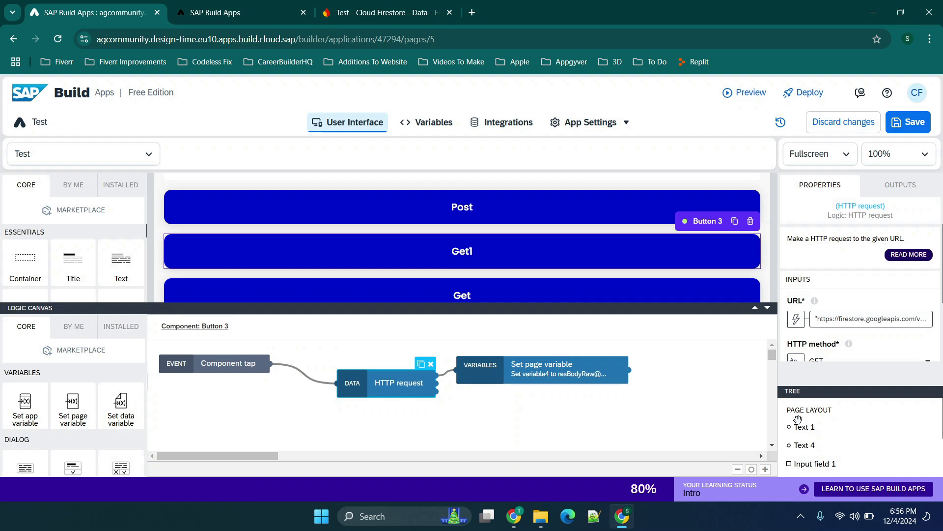
click(902, 127)
- Run Get1 again on the preview's Test page to test the shortened request URL
click(246, 5)
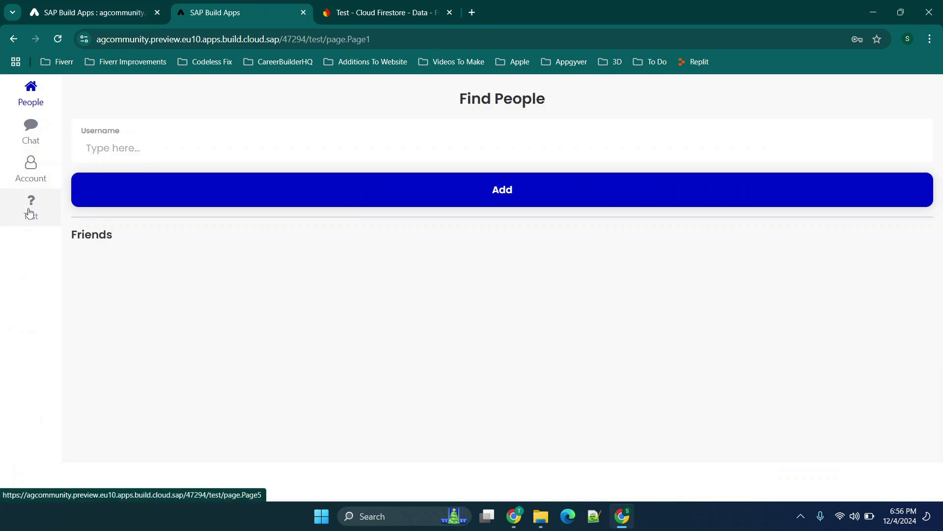
click(31, 208)
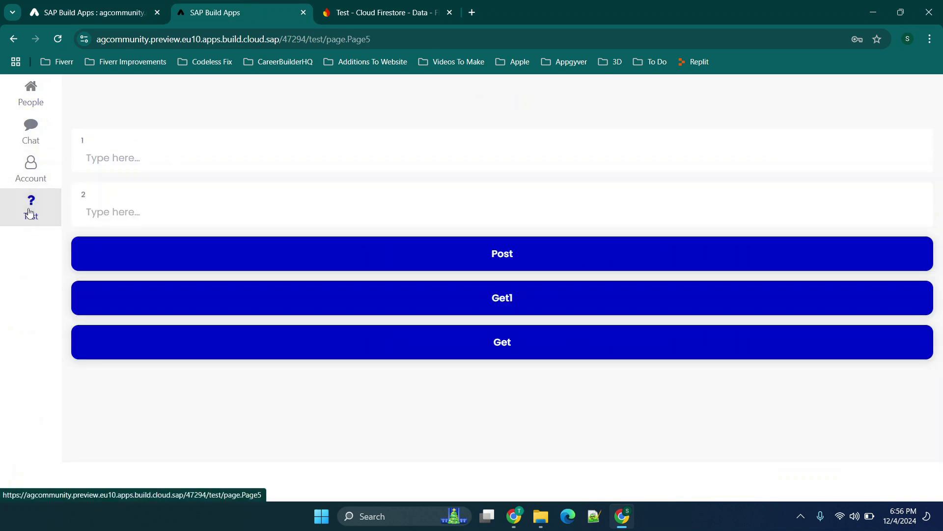
click(506, 296)
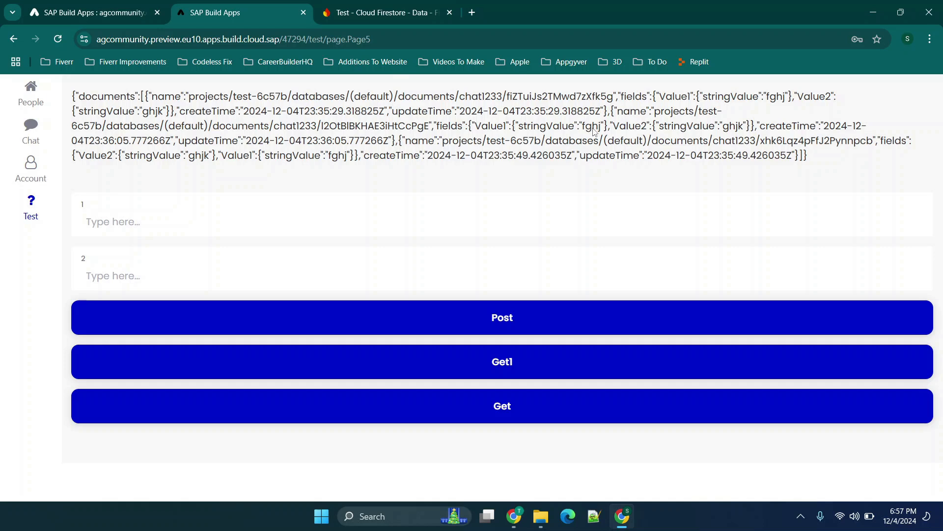
- Compare Get1's response with the documents in Firestore's chat and chat1233 collections
click(383, 5)
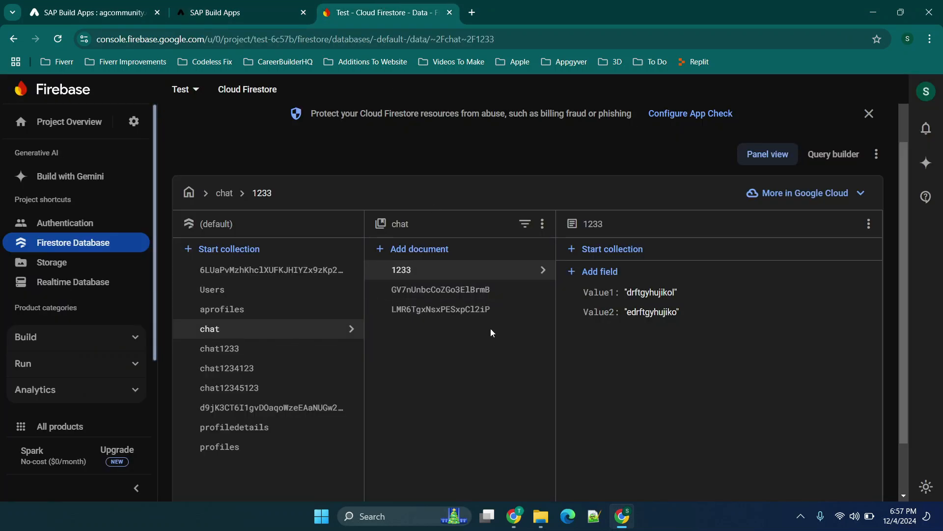
click(451, 293)
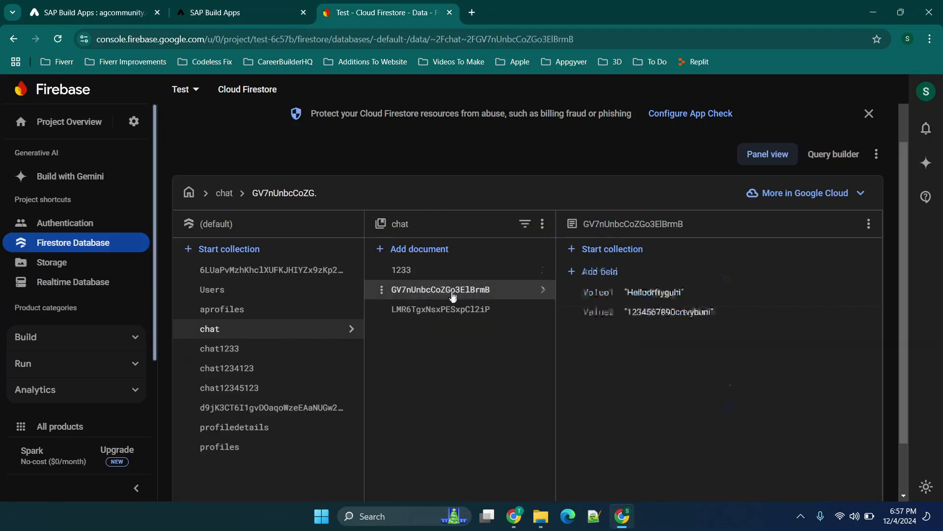
click(452, 317)
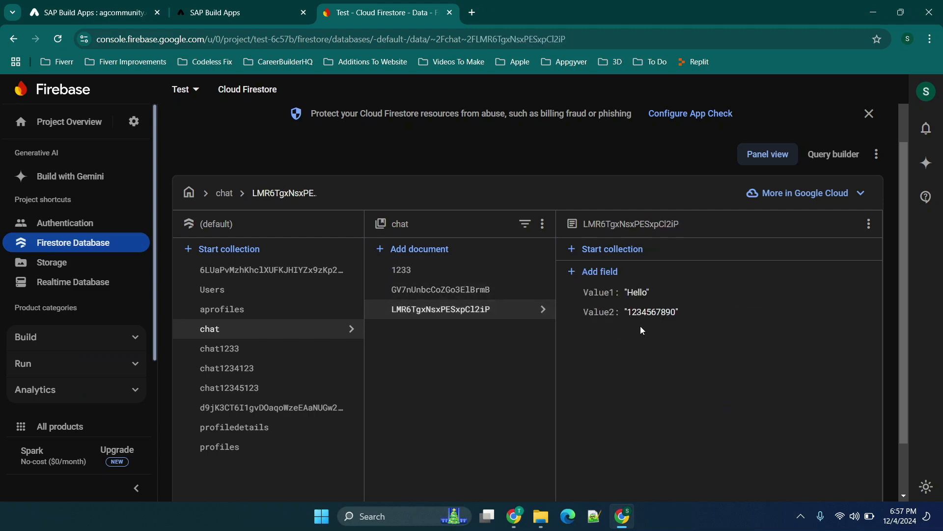
click(426, 270)
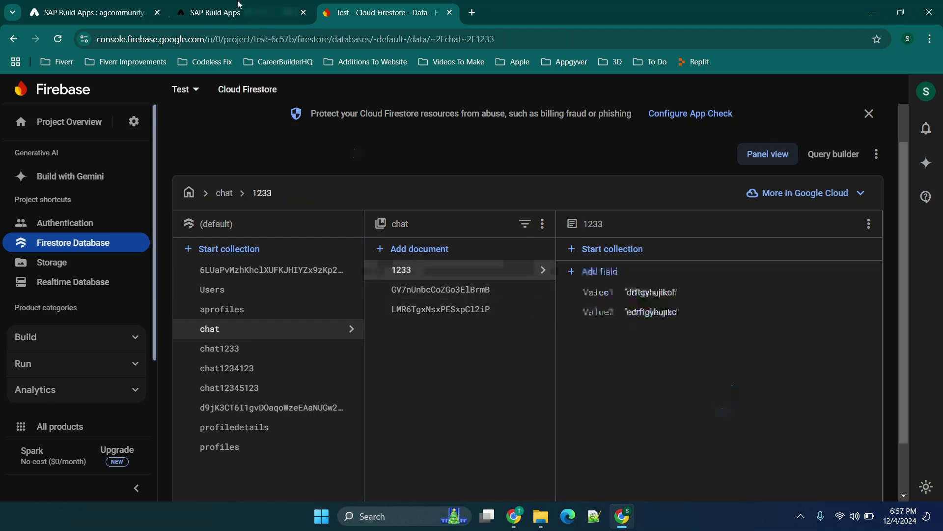
click(239, 10)
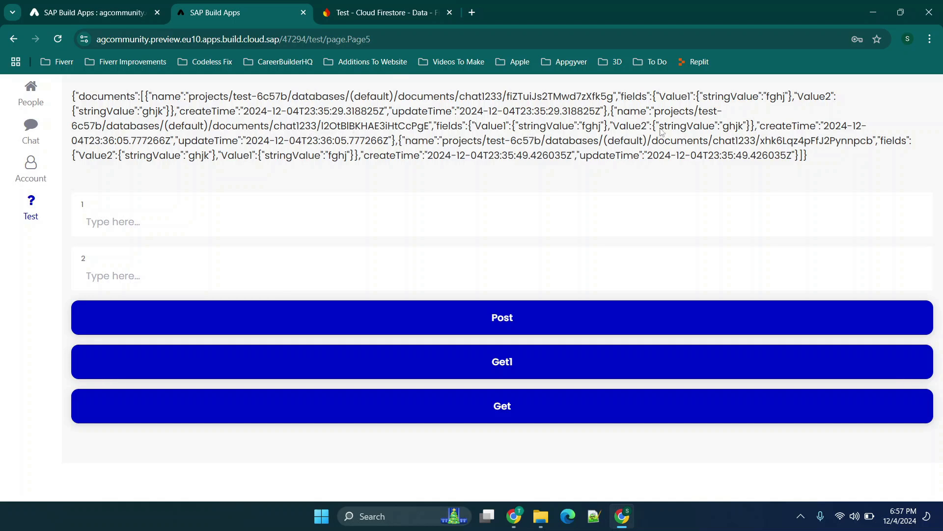
click(352, 4)
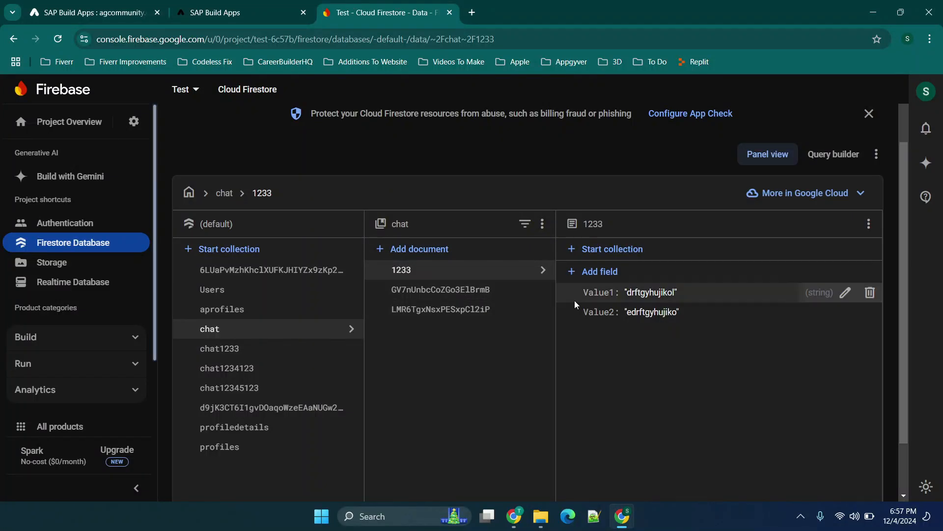
click(227, 357)
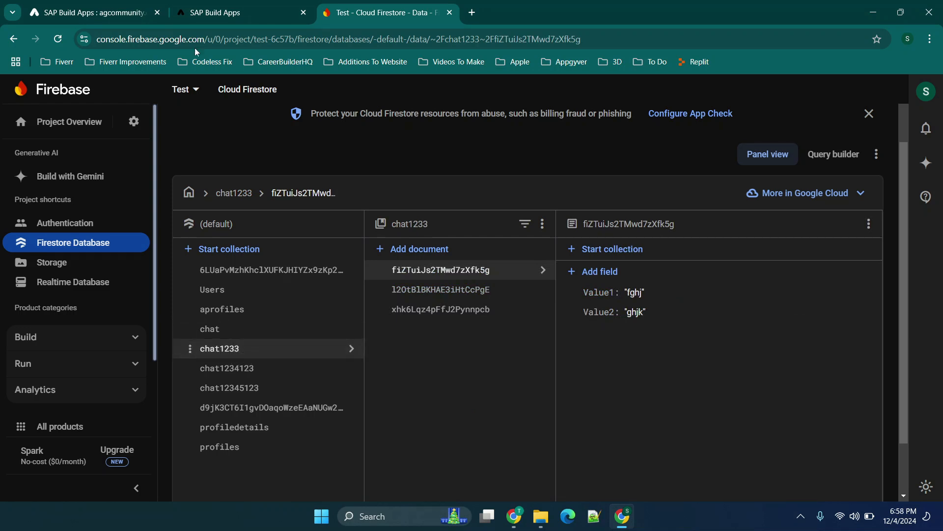
- Back in the builder, delete + "1233" from the HTTP request's URL formula so it ends with "/databases/(default)/documents/chat", and save the app
click(220, 7)
click(108, 5)
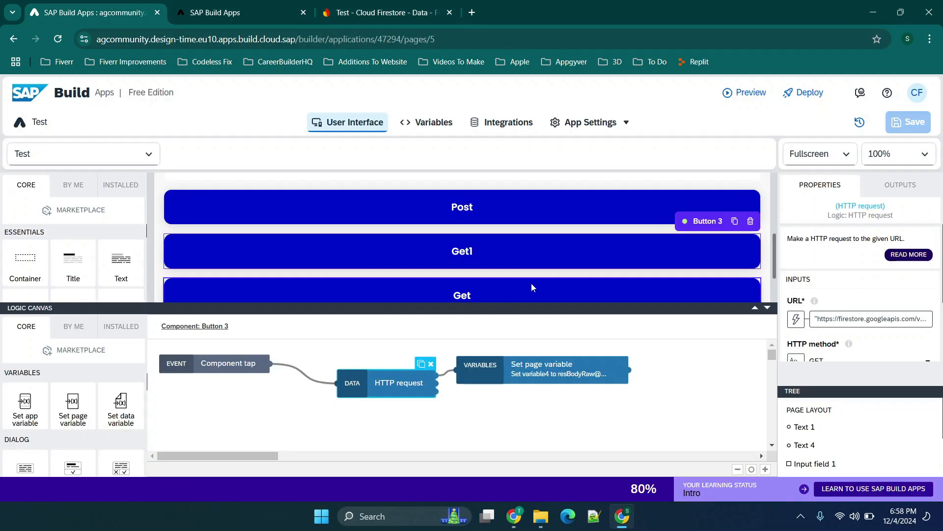
click(508, 384)
click(509, 383)
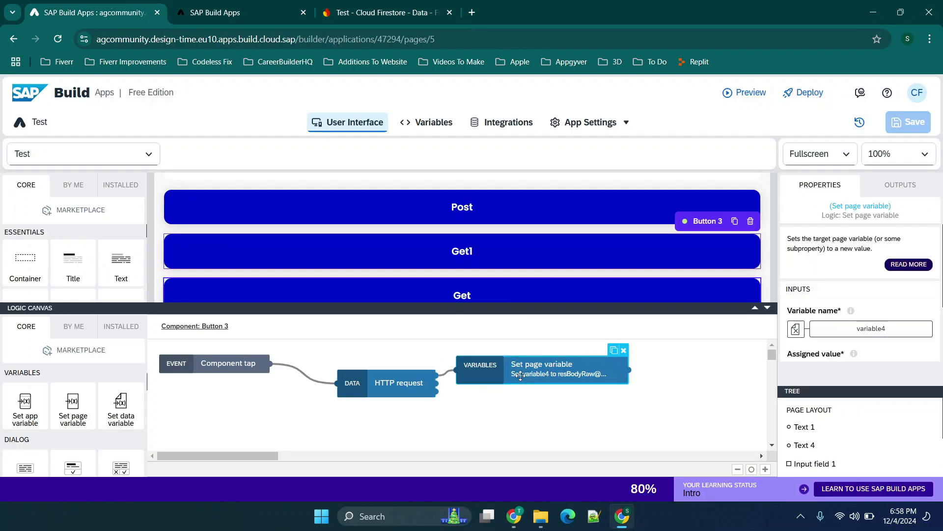
click(397, 387)
mouse_move(920, 322)
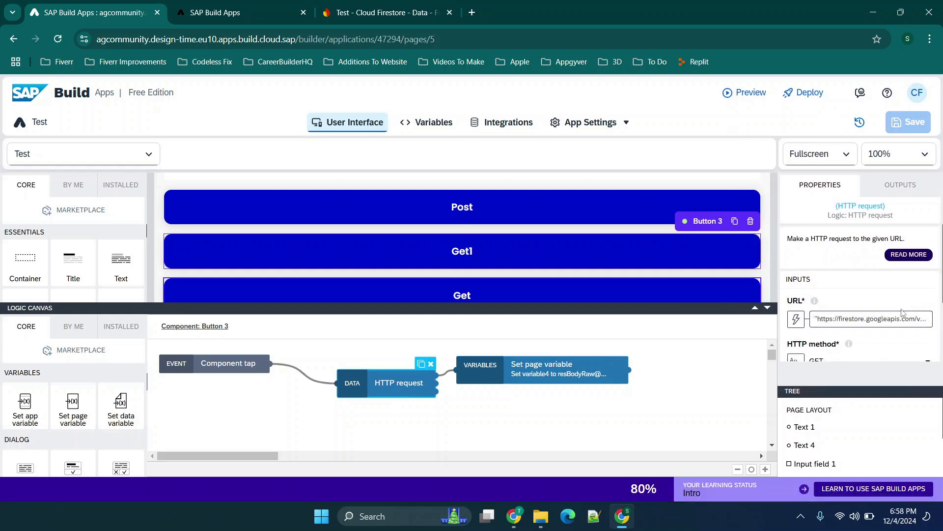
click(860, 320)
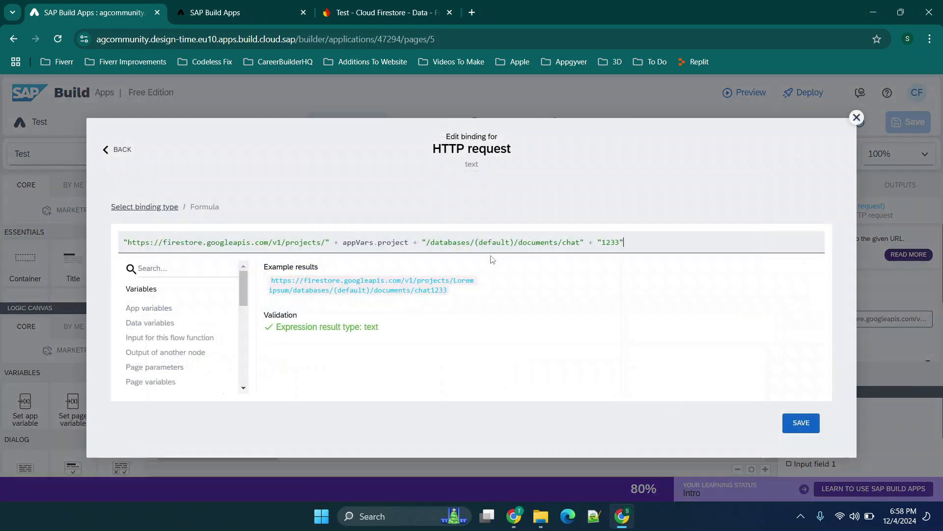
click(623, 247)
key(BackSpace)
key(BackSpace)
key(BackSpace)
key(BackSpace)
key(BackSpace)
key(BackSpace)
key(BackSpace)
key(BackSpace)
key(BackSpace)
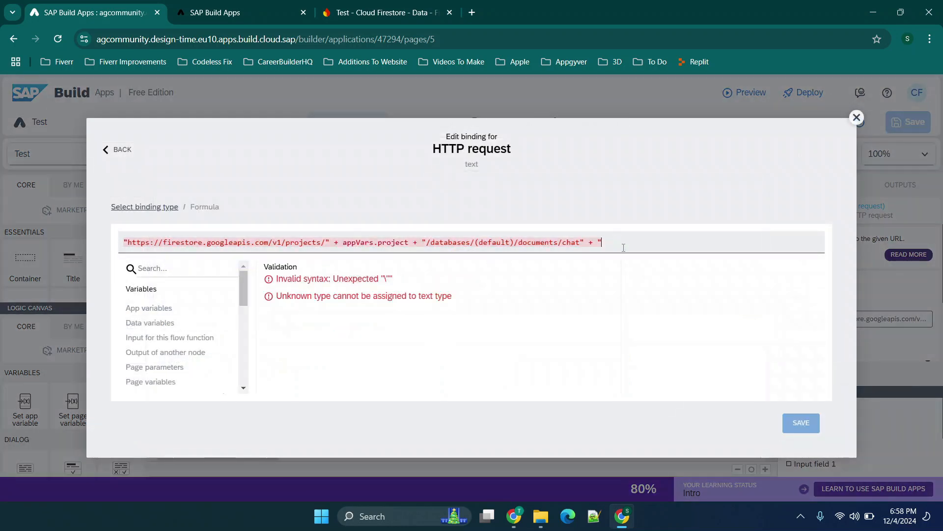
click(801, 423)
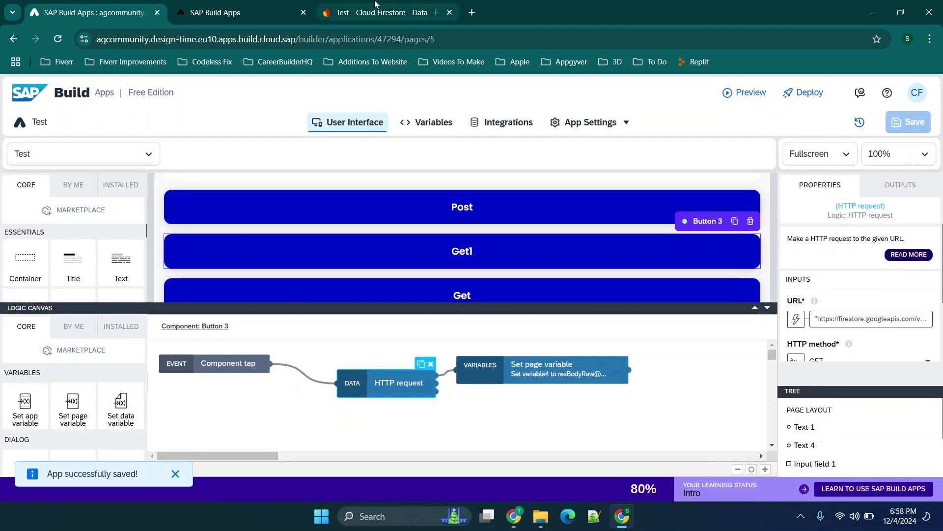
- View the chat collection in Firestore and run Get1 on the preview's Test page to retrieve its documents
click(376, 6)
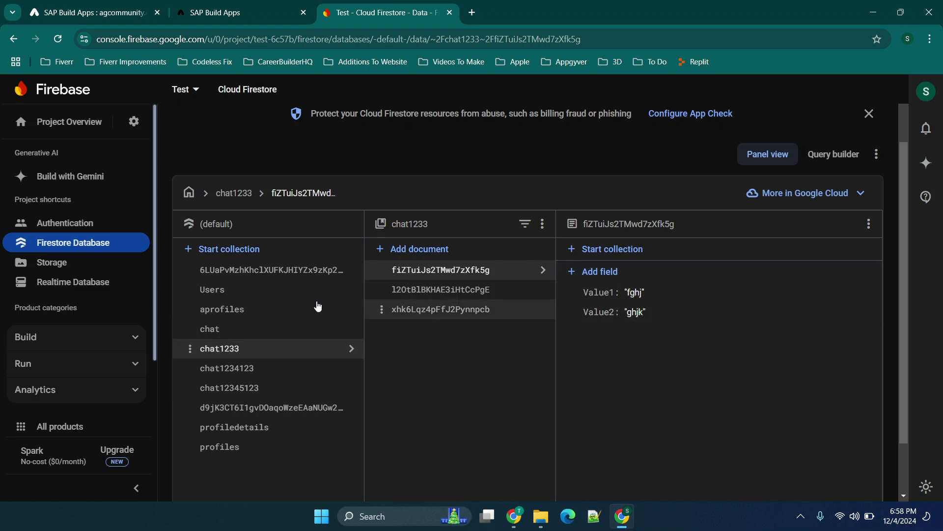
click(213, 334)
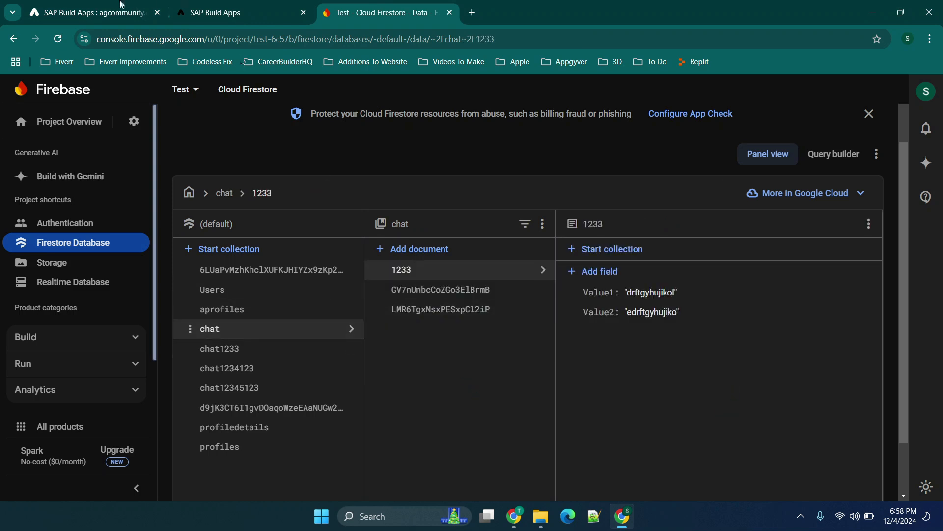
click(221, 12)
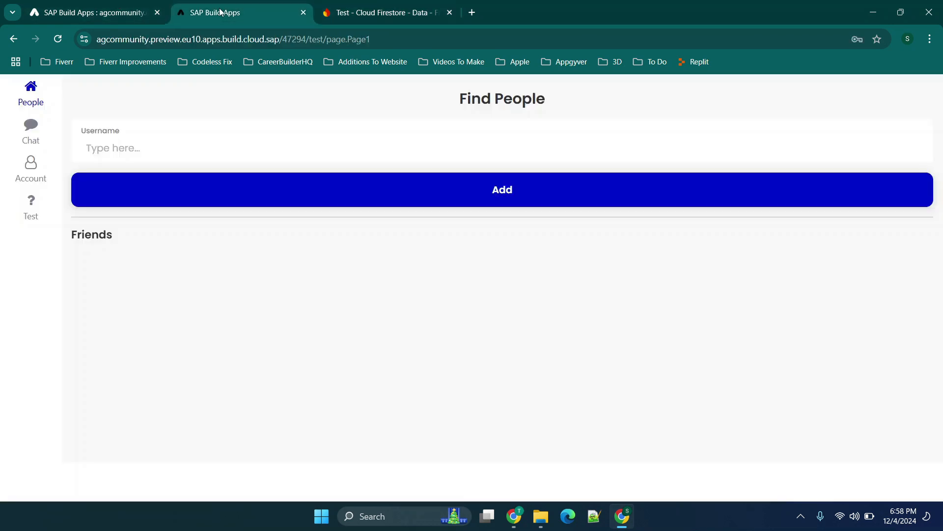
click(33, 205)
click(515, 307)
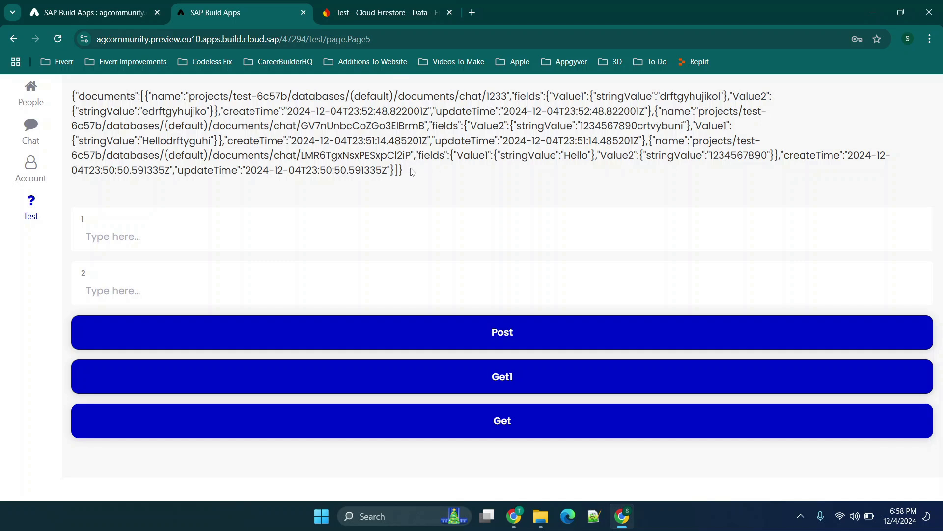
- In the builder, extend the Get1 HTTP request's URL formula to end with "/databases/(default)/documents/chat/1233" and save the app
click(380, 5)
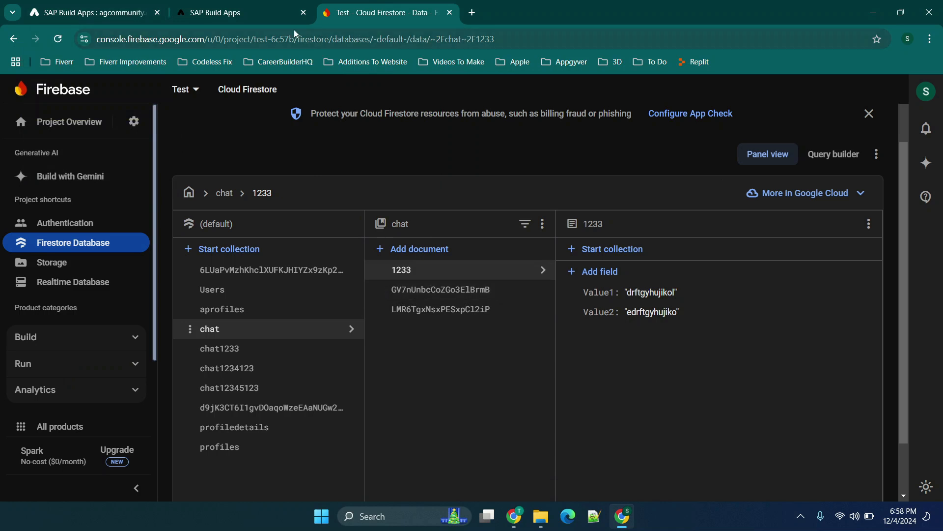
click(246, 5)
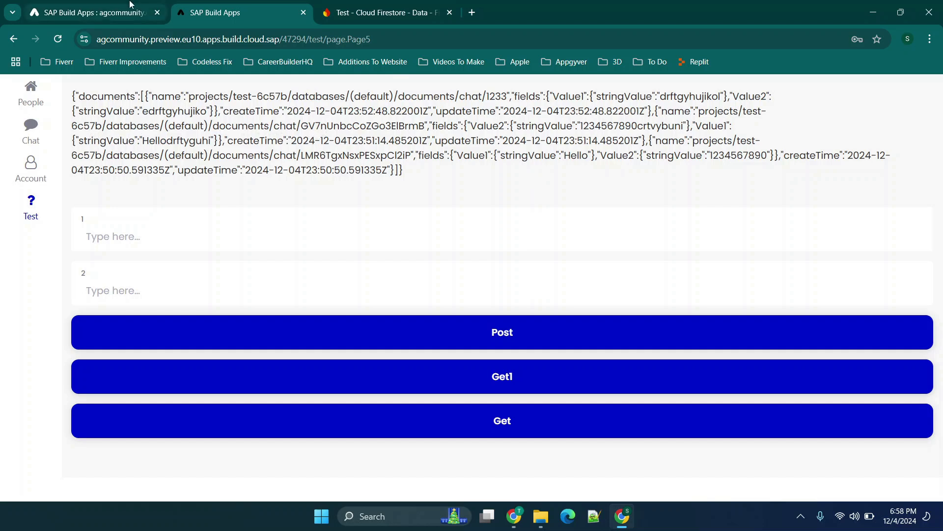
click(93, 13)
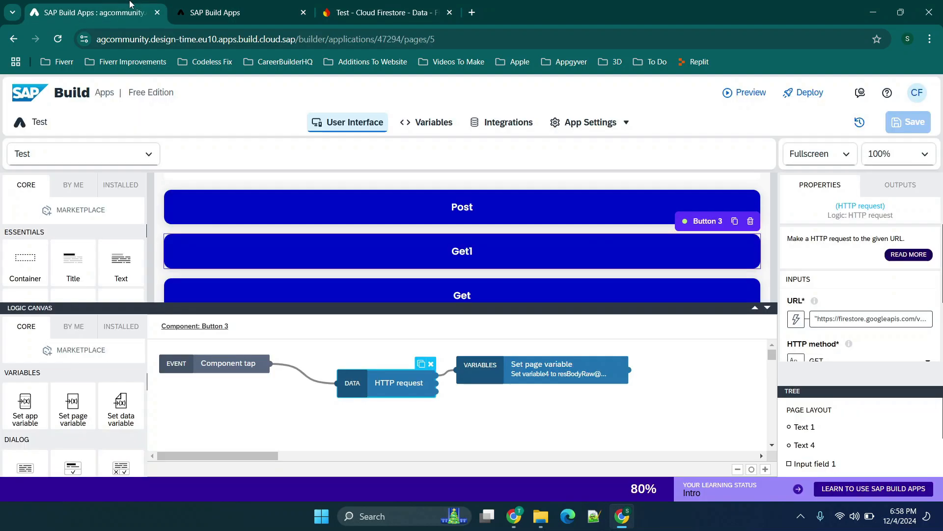
click(491, 364)
click(431, 379)
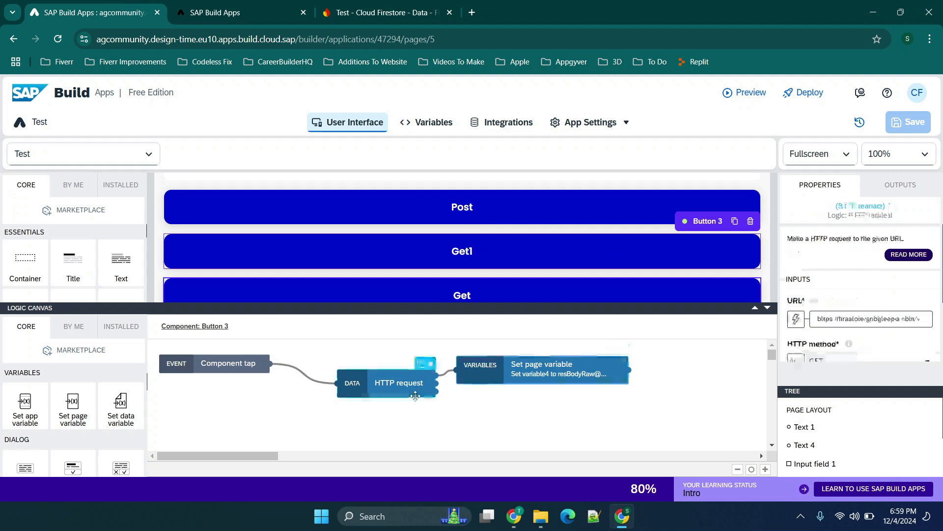
click(833, 318)
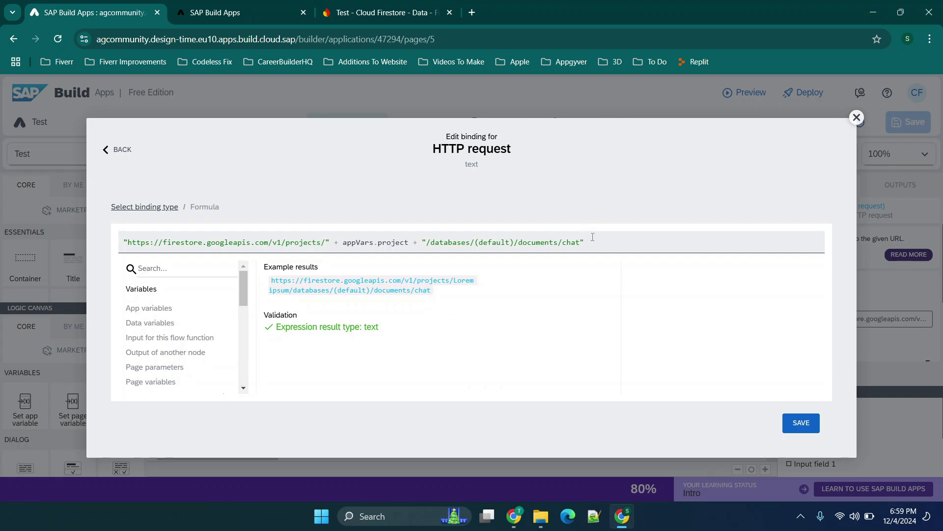
key(Left)
text(/1233)
click(808, 422)
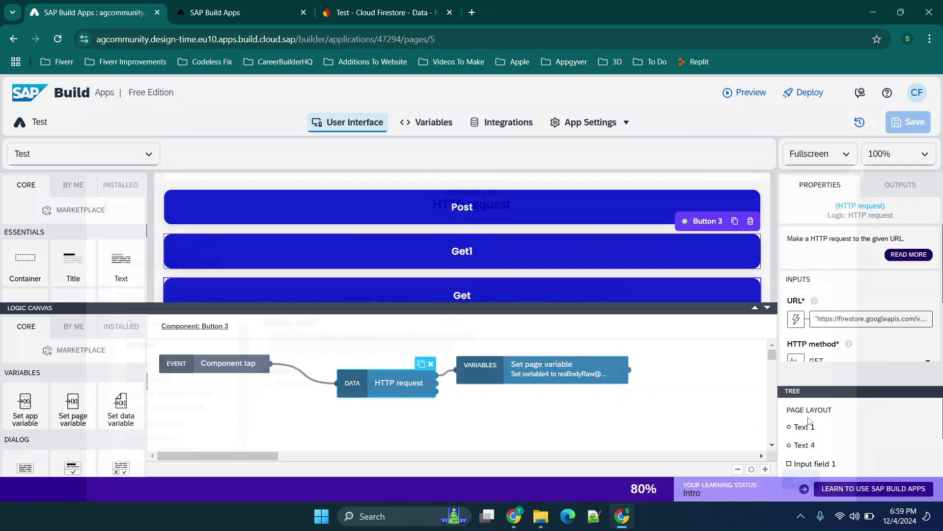
click(908, 122)
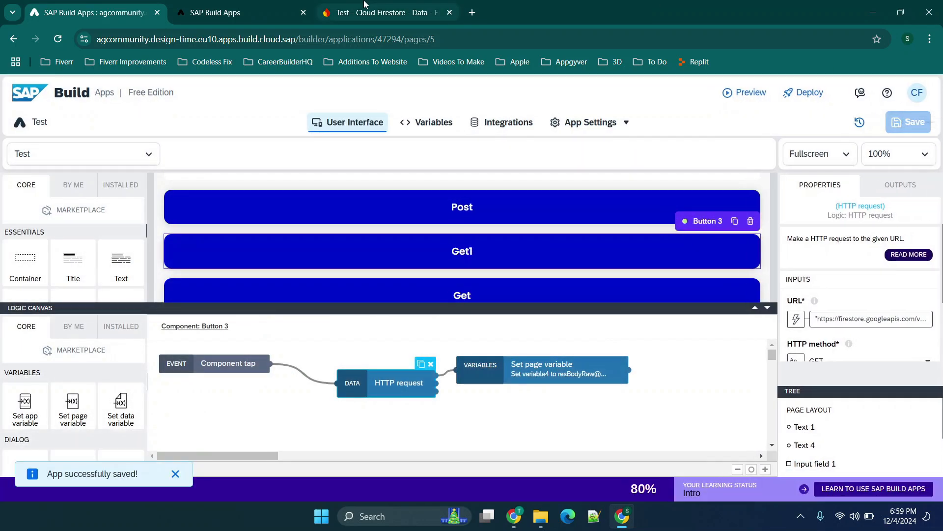
- Run Get1 on the preview's Test page and compare its response with document 1233 in Firestore's chat collection
click(383, 12)
click(232, 4)
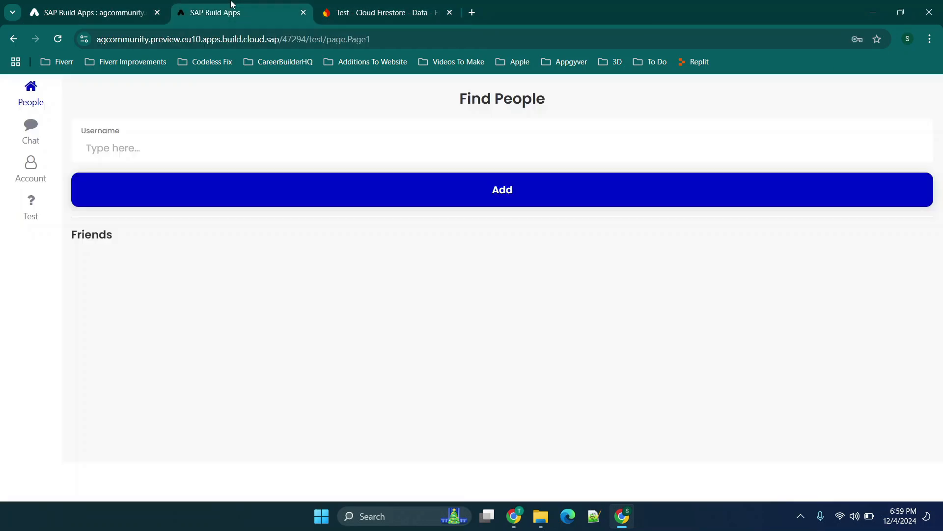
click(30, 207)
click(491, 309)
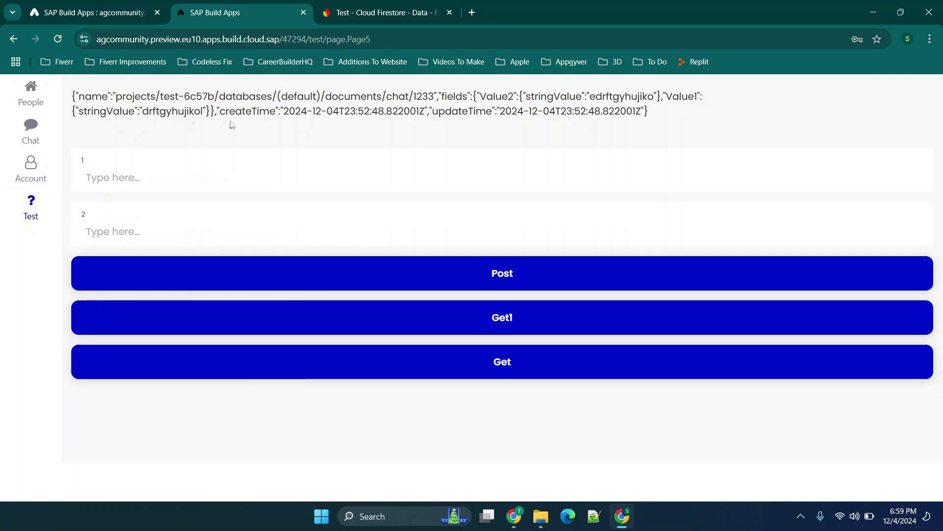
click(384, 12)
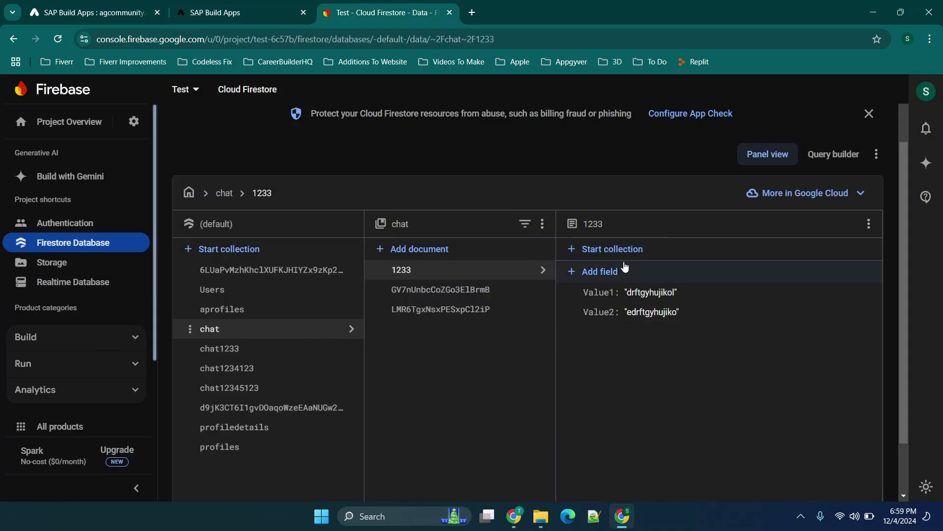
- Back in the builder, review the Post button's properties and the Get1 button's HTTP request logic
click(30, 6)
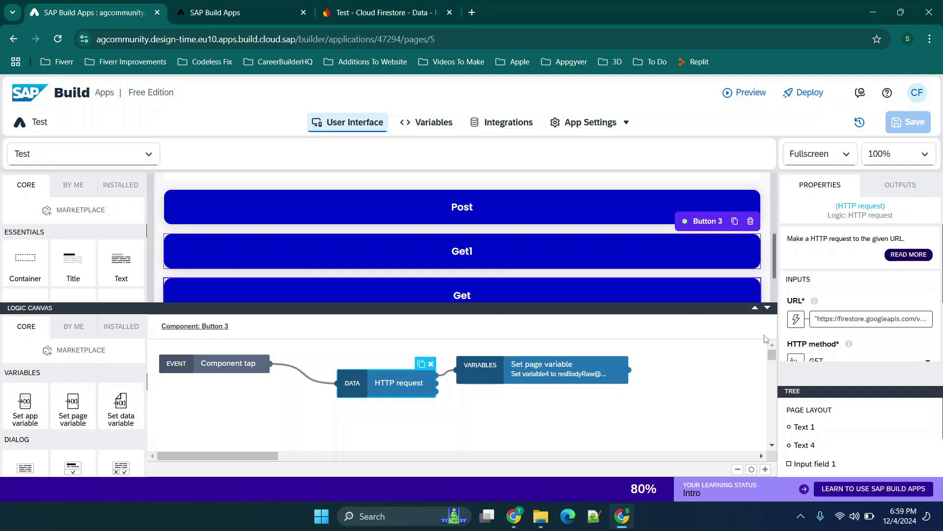
click(770, 310)
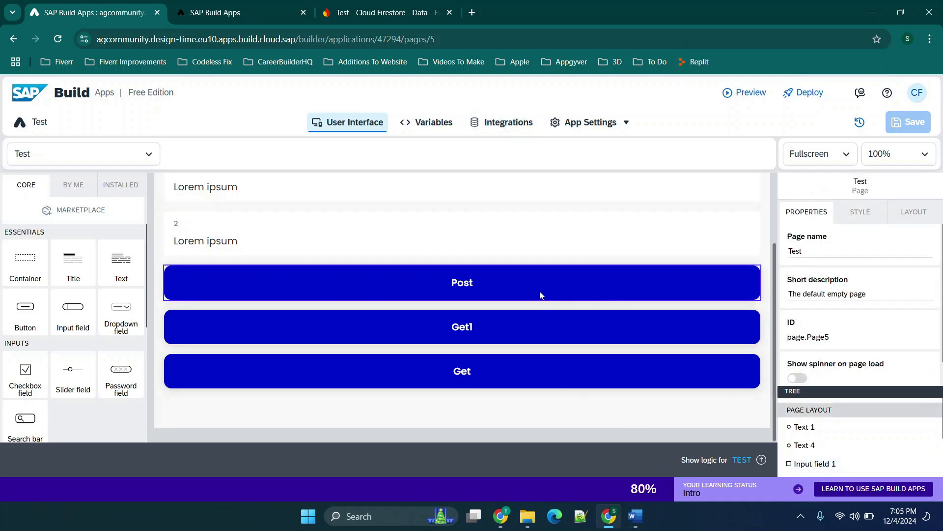
click(540, 293)
scroll(853, 336, down, 2)
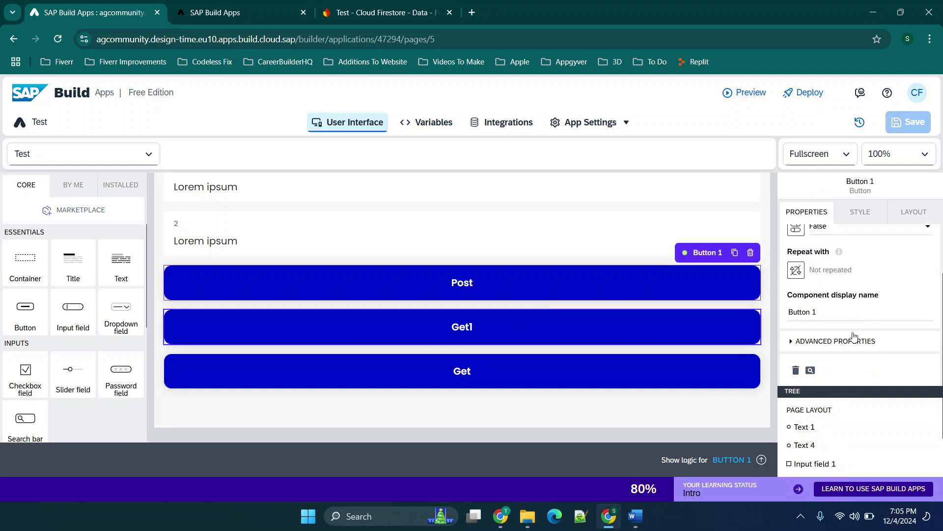
scroll(543, 310, up, 1)
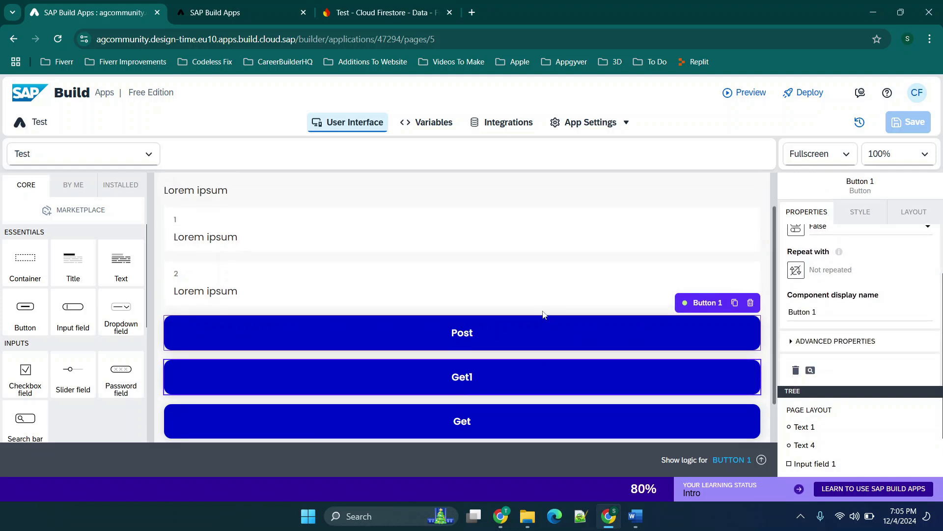
scroll(495, 251, down, 1)
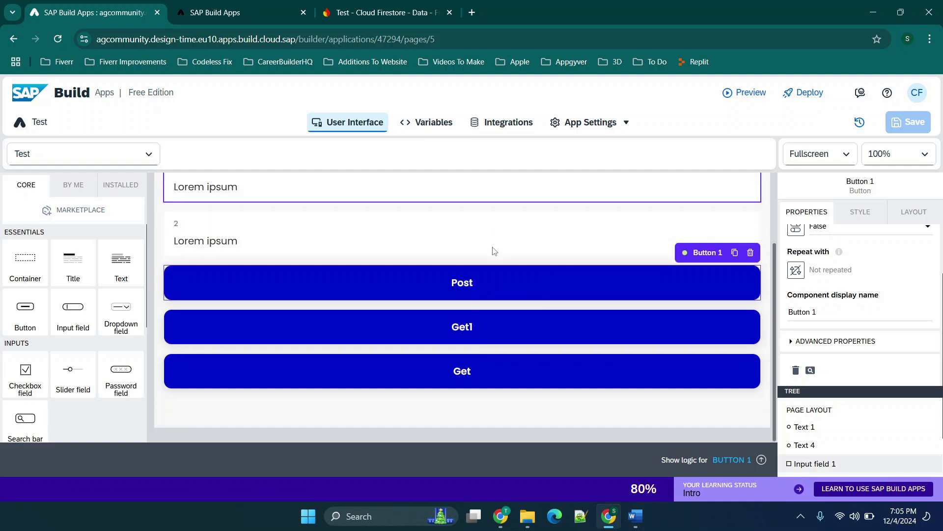
click(463, 331)
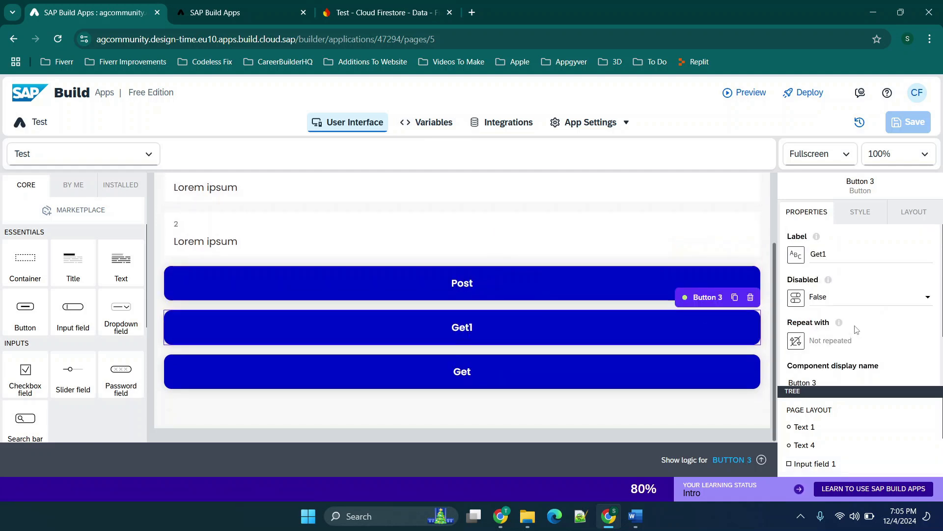
click(734, 458)
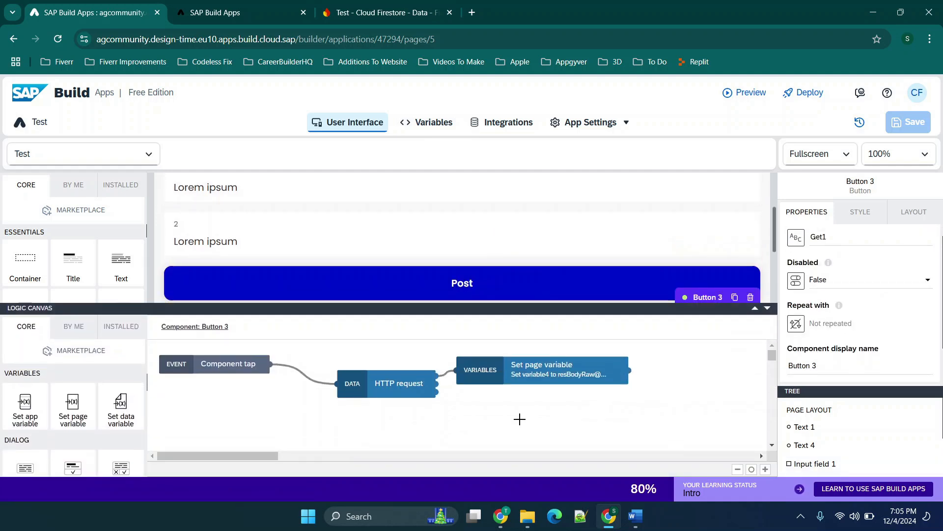
click(418, 381)
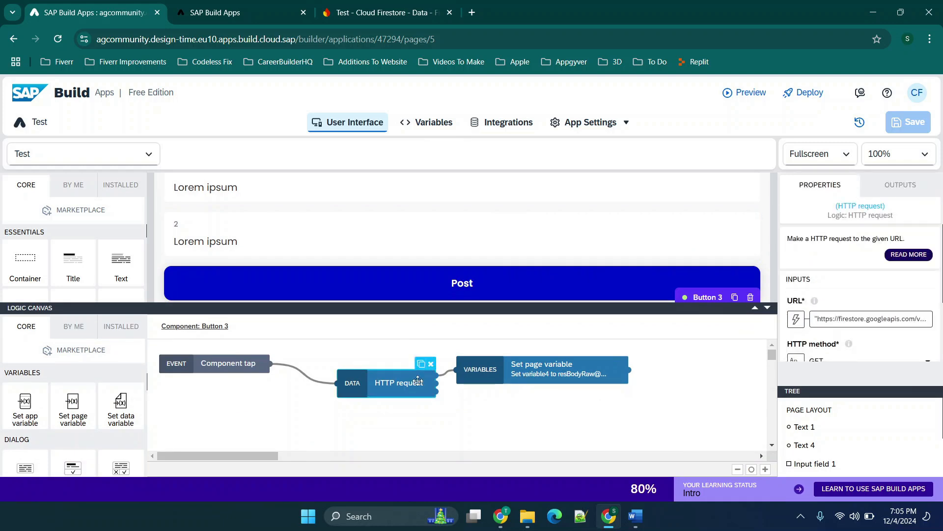
click(768, 308)
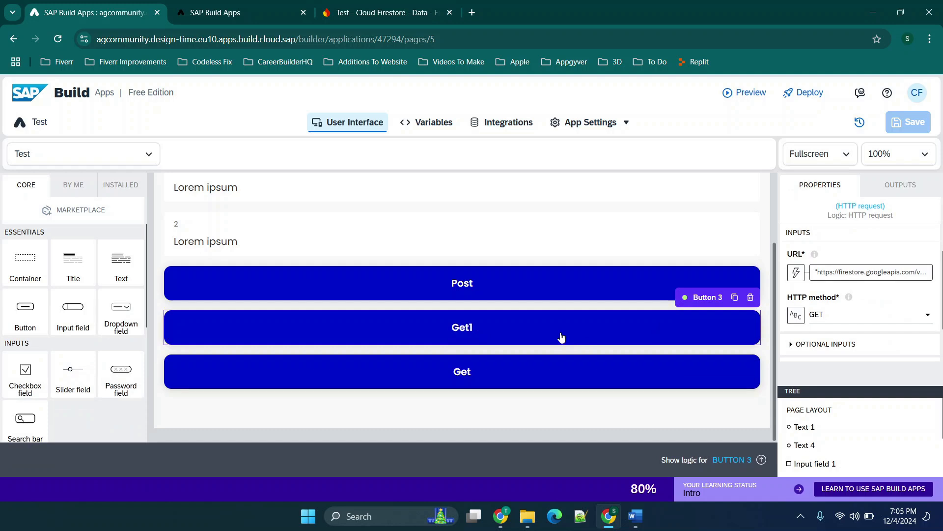
- Delete the Get1 button from the Test page and save the app
double_click(562, 337)
key(BackSpace)
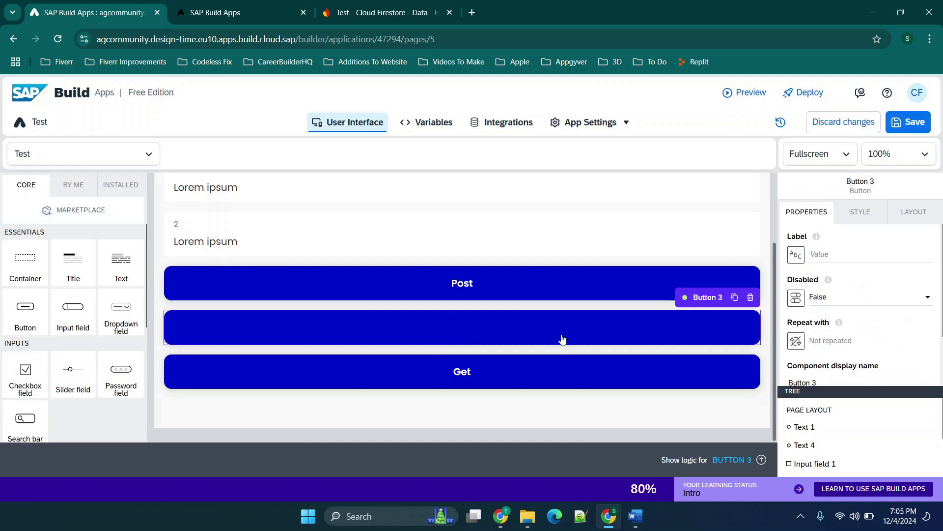
click(551, 361)
click(548, 328)
click(572, 367)
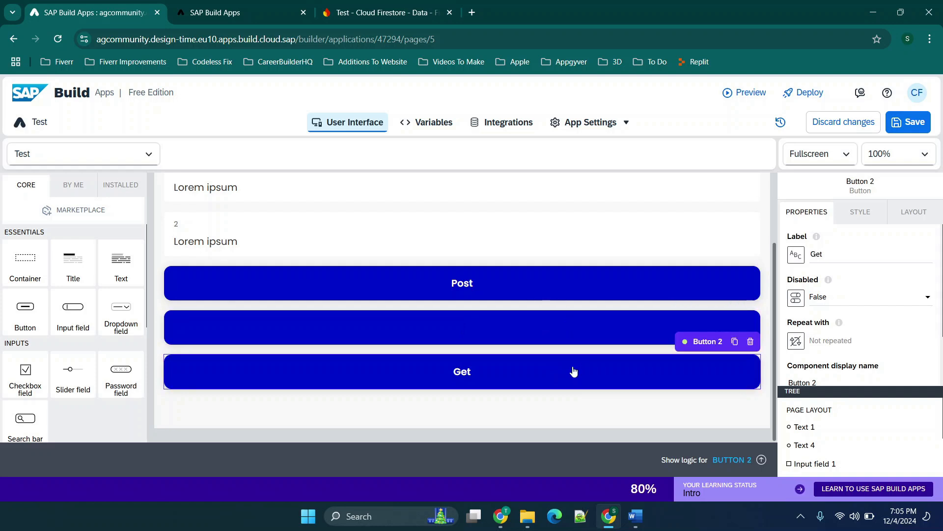
click(577, 321)
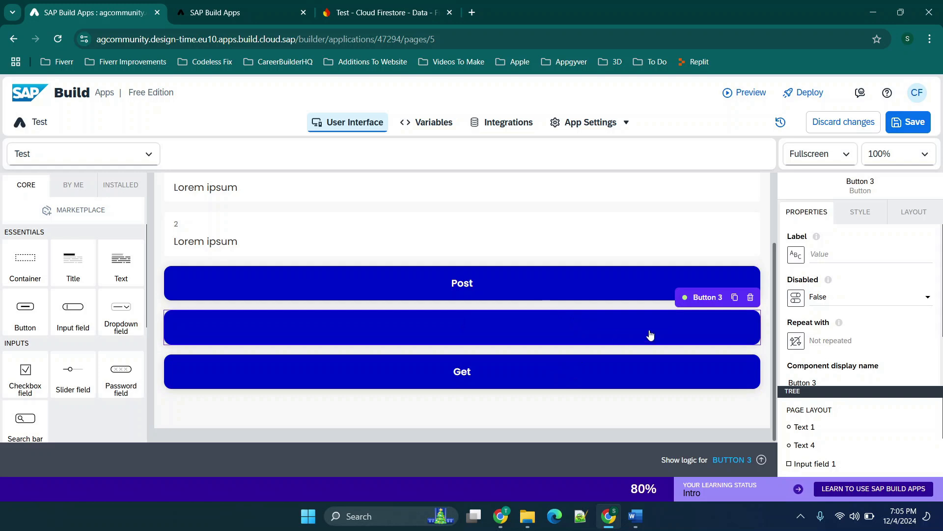
click(750, 297)
click(908, 123)
- Open the Chats data entity in the app's integrations and examine its resource URL and Get Collection relative path and id placeholder
click(517, 127)
scroll(357, 248, down, 5)
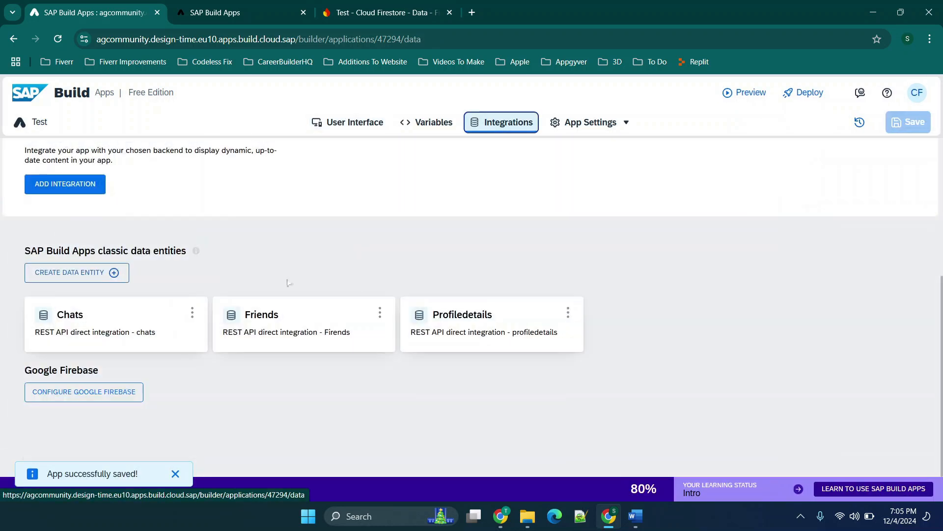
click(85, 328)
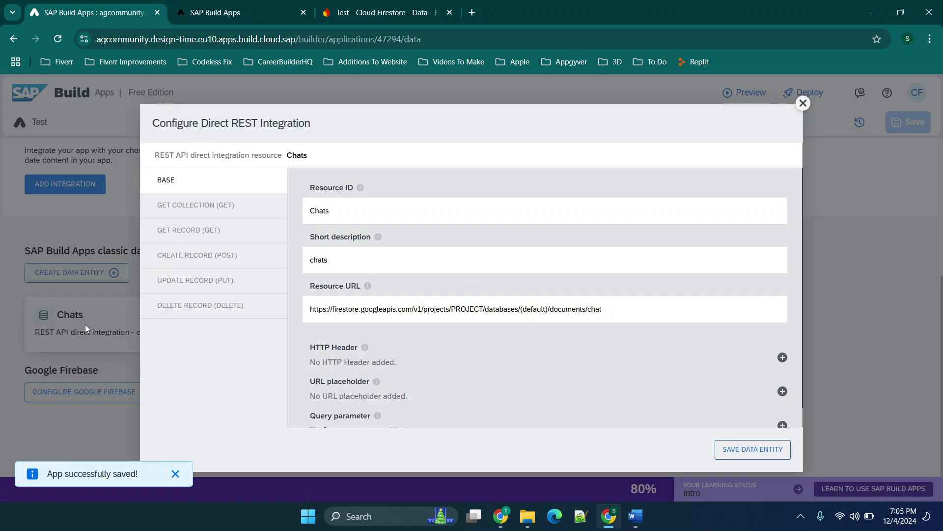
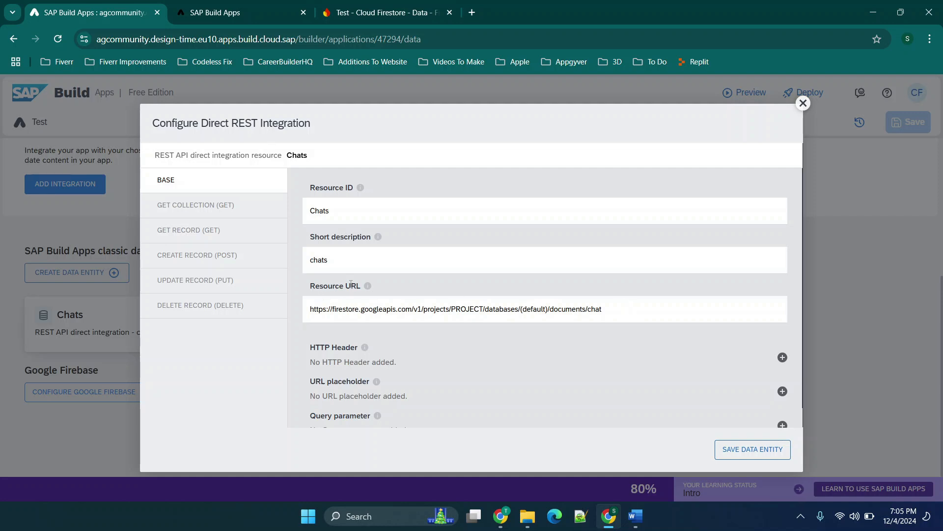
double_click(319, 308)
click(346, 313)
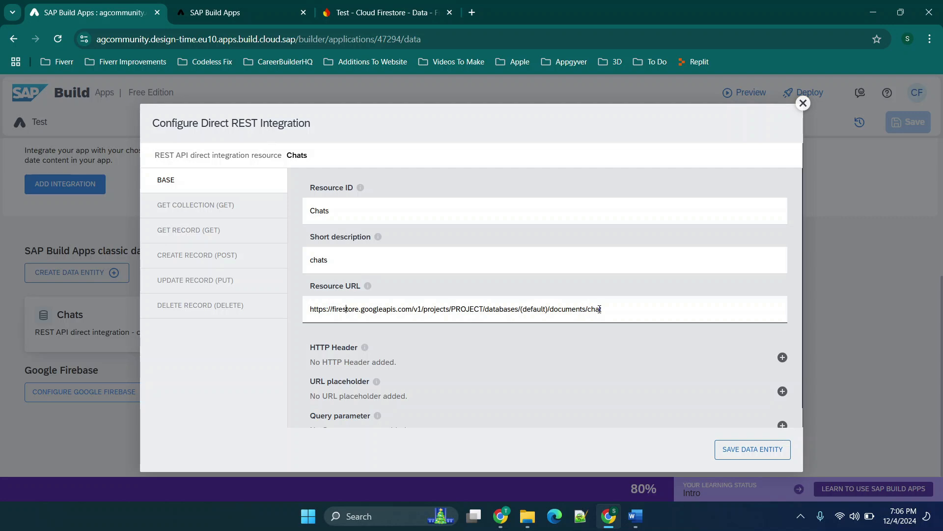
click(170, 207)
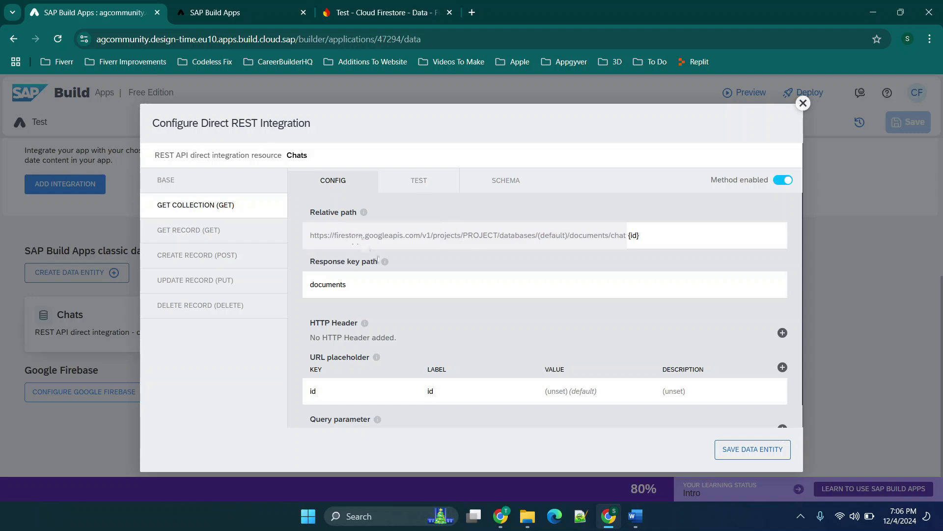
click(660, 233)
scroll(521, 343, down, 1)
- Compare the Chats entity's Get Collection settings with the chat collection's documents in Firestore
click(373, 13)
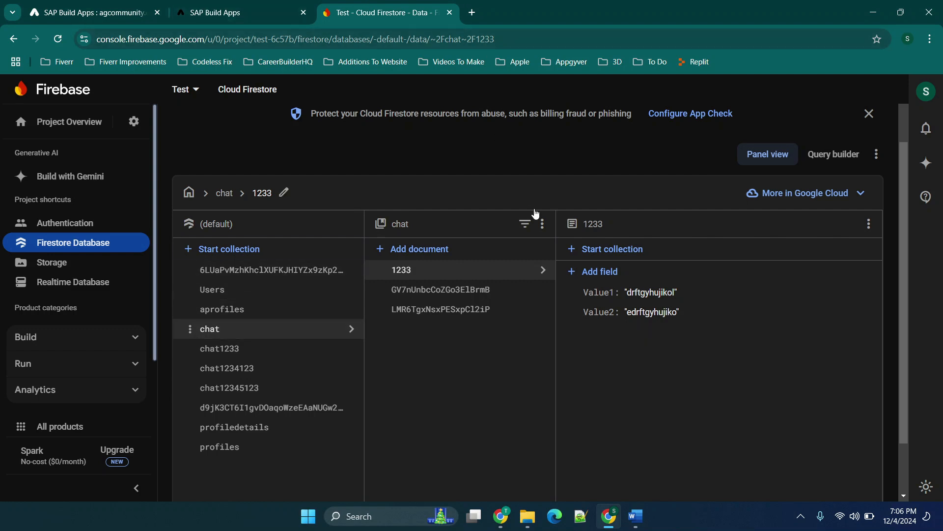
click(94, 12)
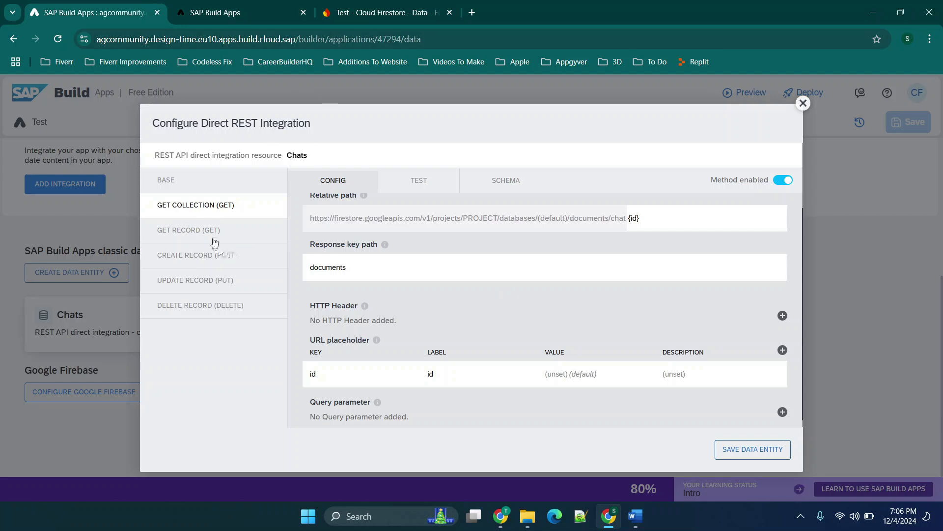
click(377, 4)
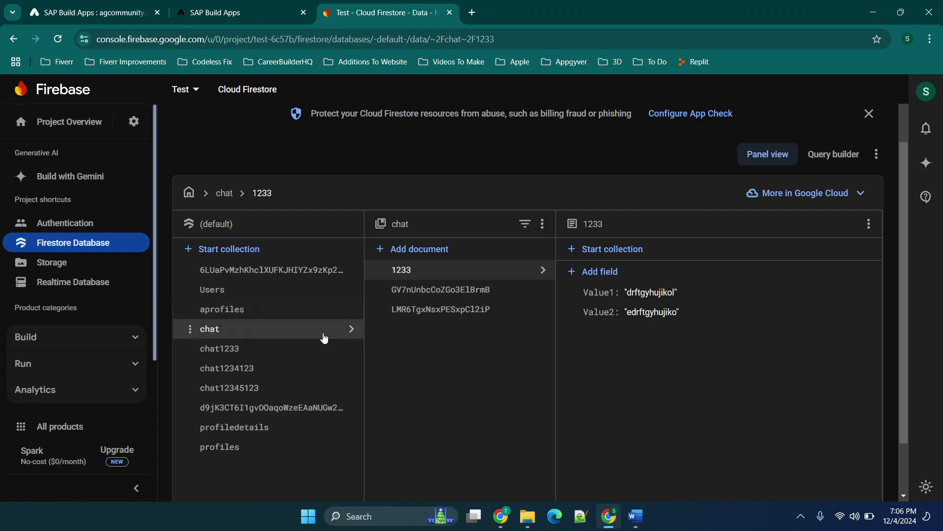
click(205, 4)
click(123, 6)
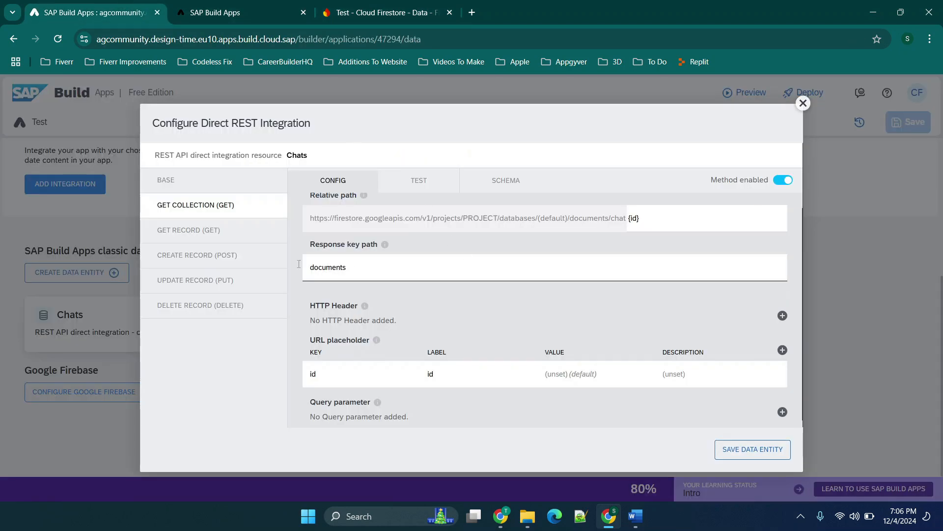
- Check the Chats entity's Create Record (POST) settings, close the entity without saving, and view the available types for a new data entity
click(206, 256)
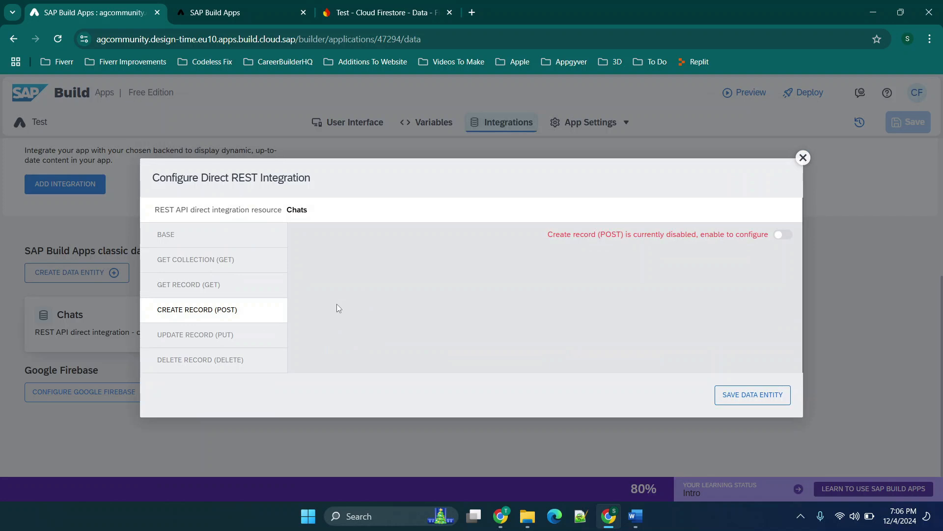
click(805, 160)
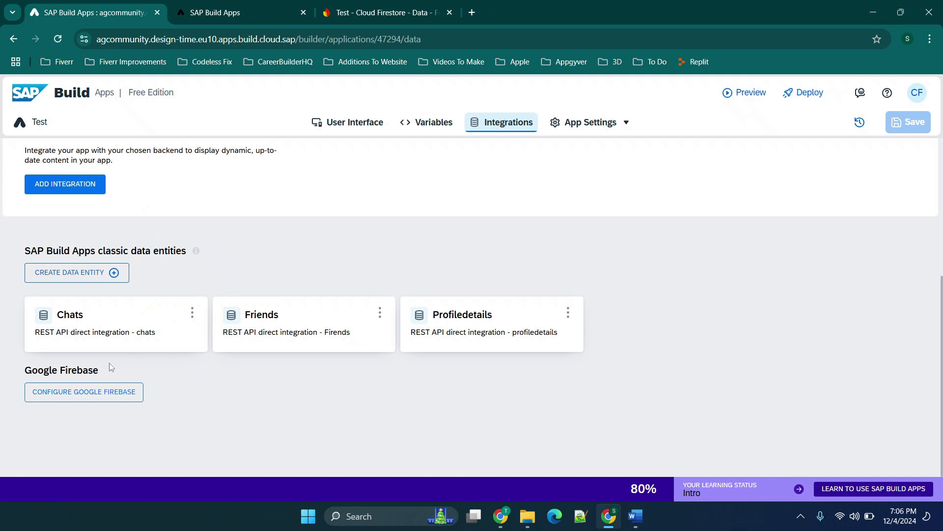
scroll(119, 253, up, 1)
click(98, 293)
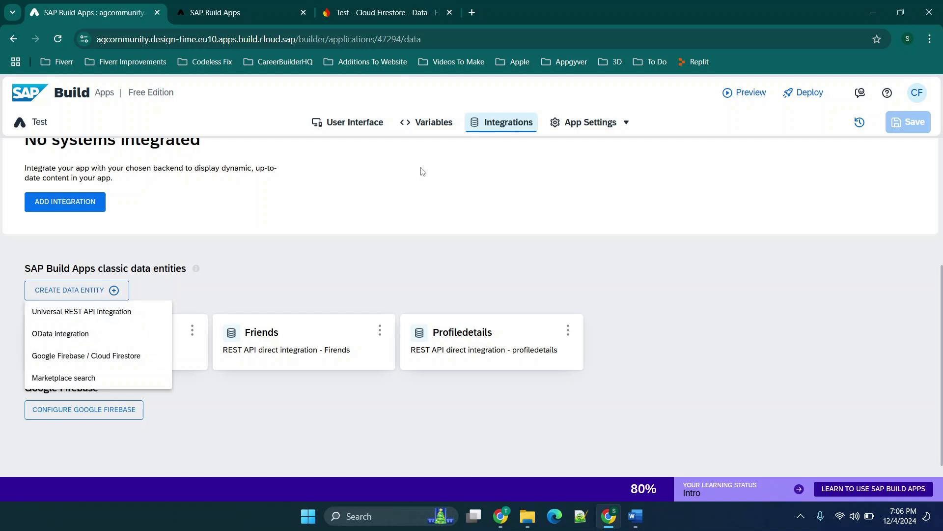
scroll(235, 196, up, 1)
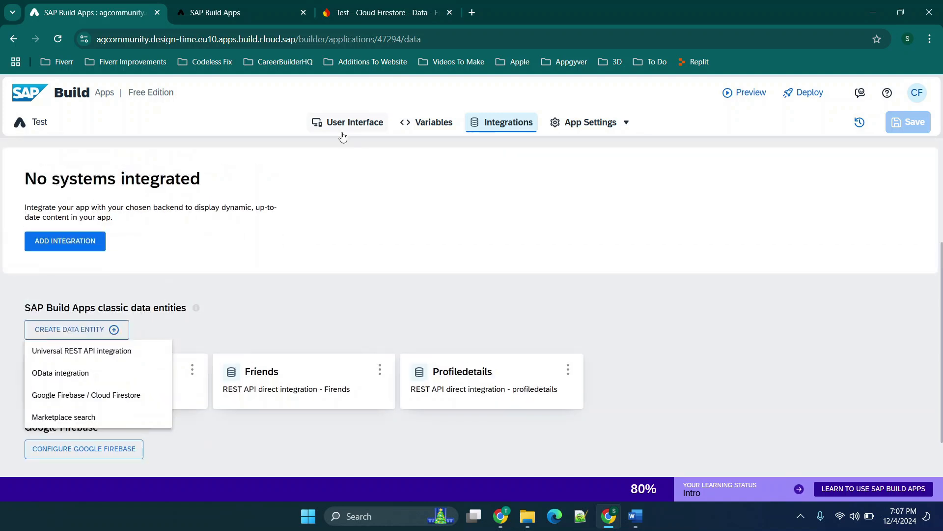
- Start a new Universal REST API integration data entity in the app's integrations
click(342, 132)
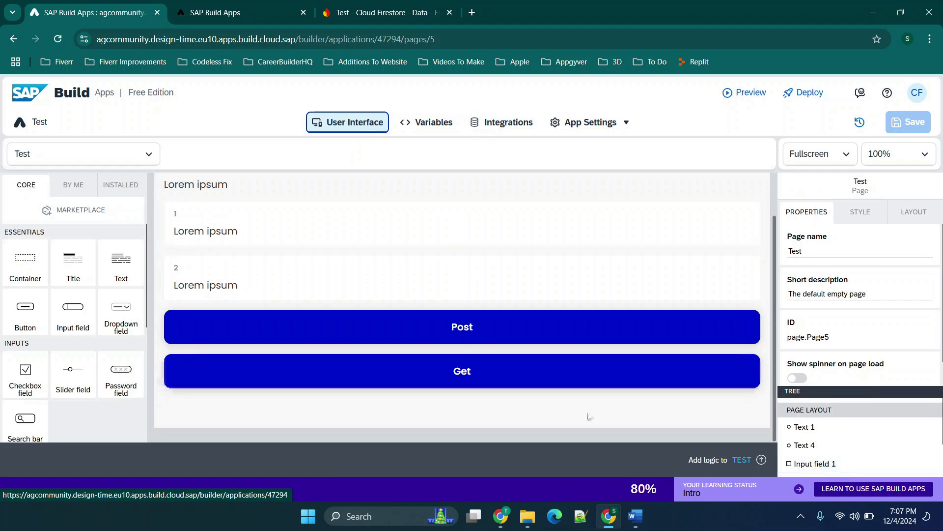
click(490, 125)
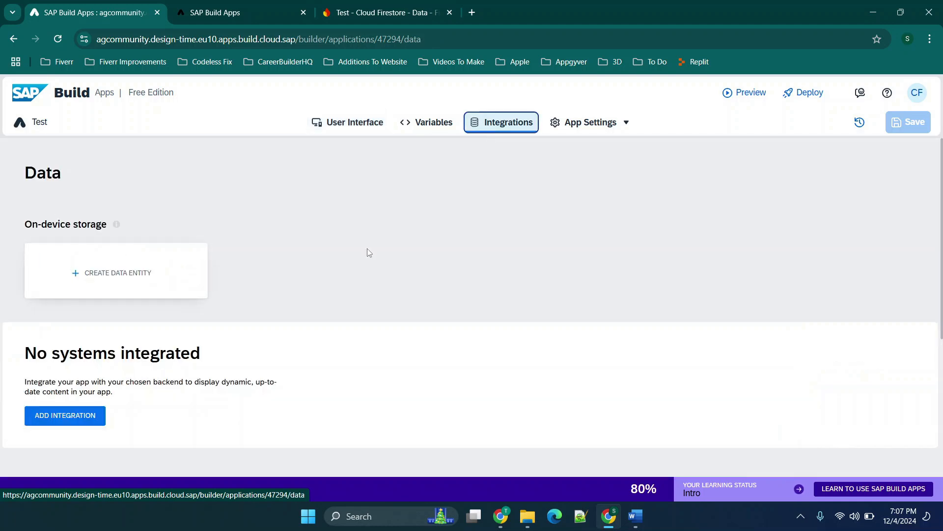
scroll(75, 427, down, 4)
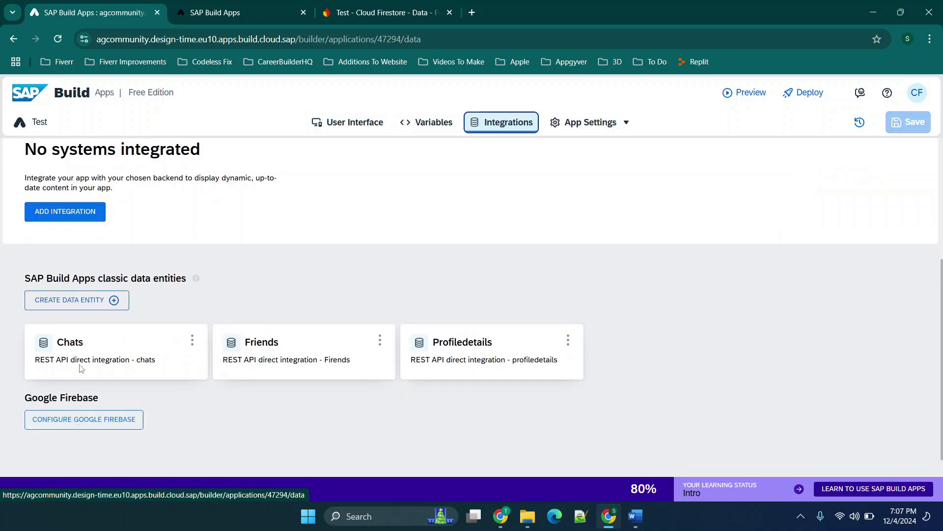
click(88, 303)
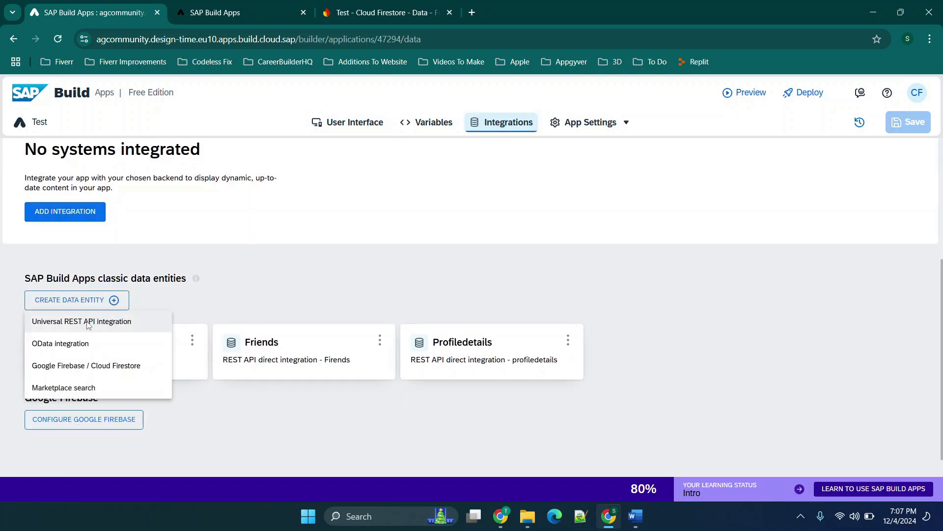
click(88, 323)
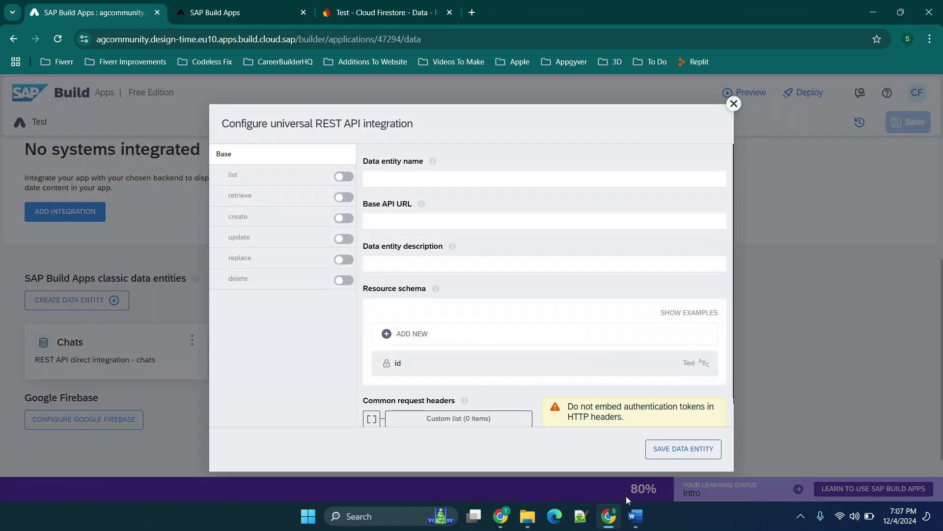
- Copy the Firestore chat document URL expression from the Word notes and return to the REST API configuration
click(635, 516)
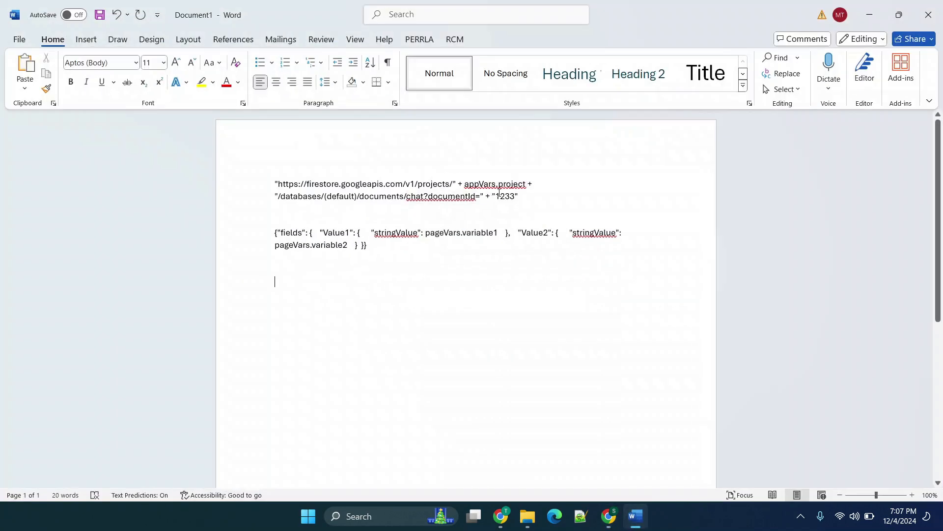
triple_click(527, 193)
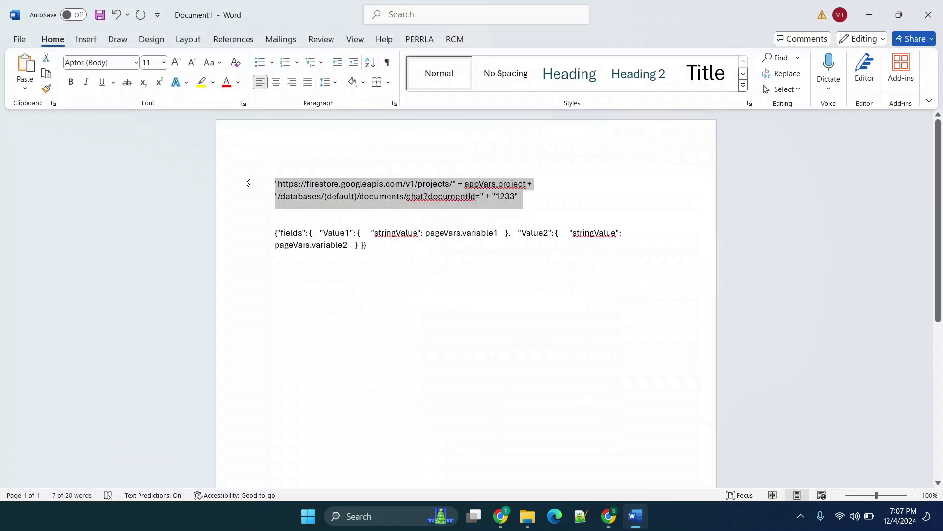
click(634, 520)
click(388, 12)
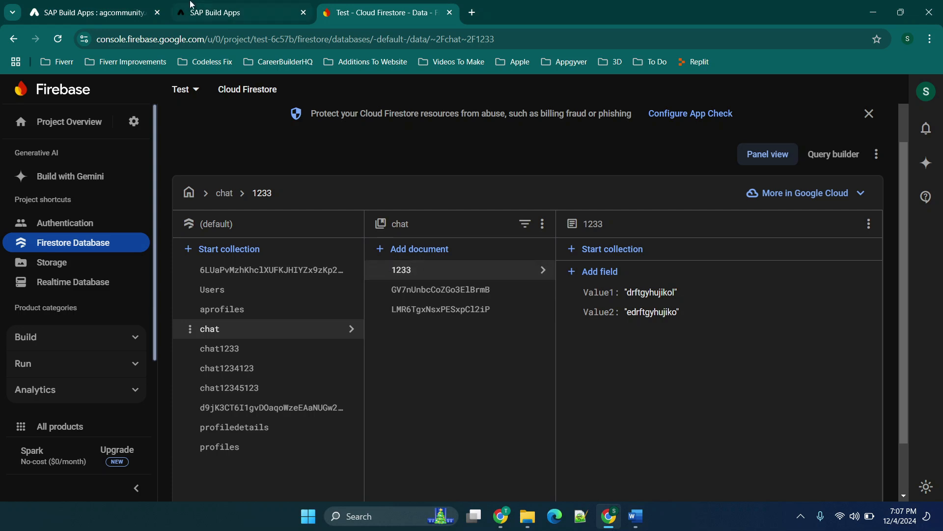
click(122, 19)
- Name the data entity Test and paste the copied Firestore URL expression as its base API URL
click(457, 212)
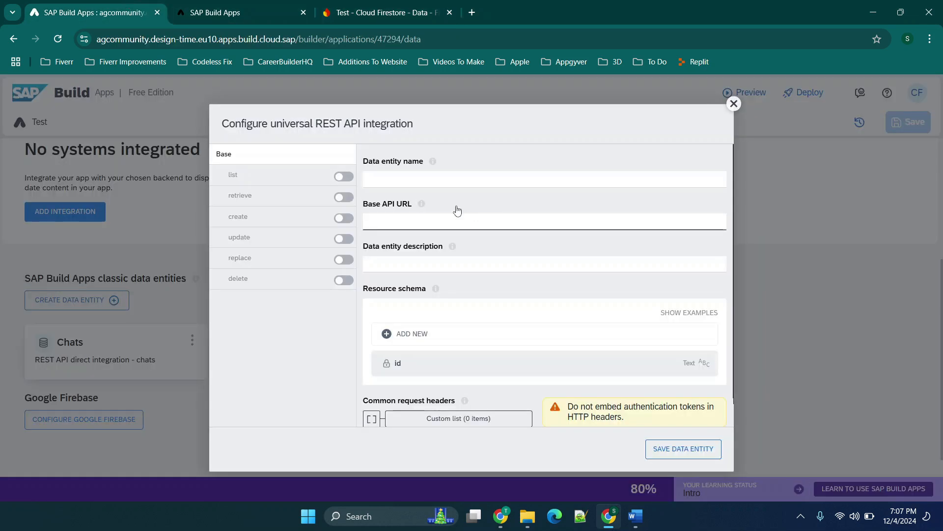
click(437, 182)
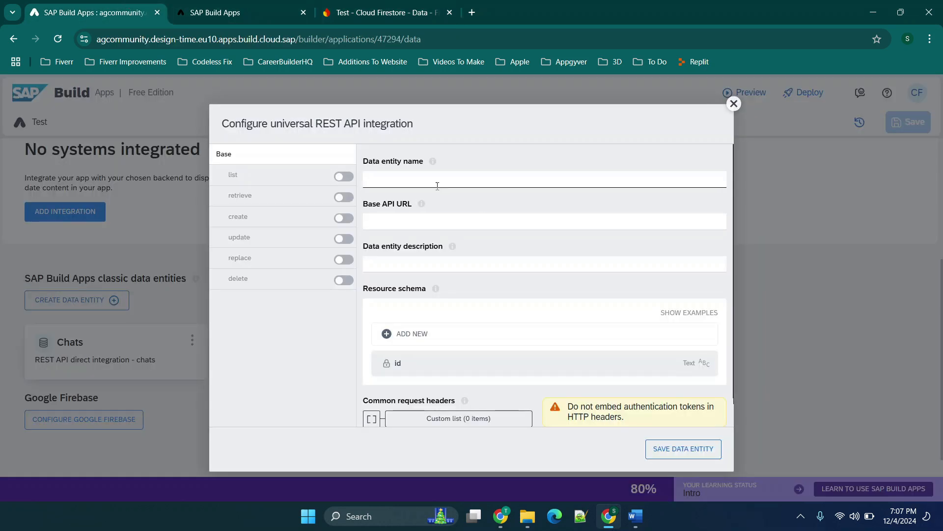
text(Test)
click(419, 222)
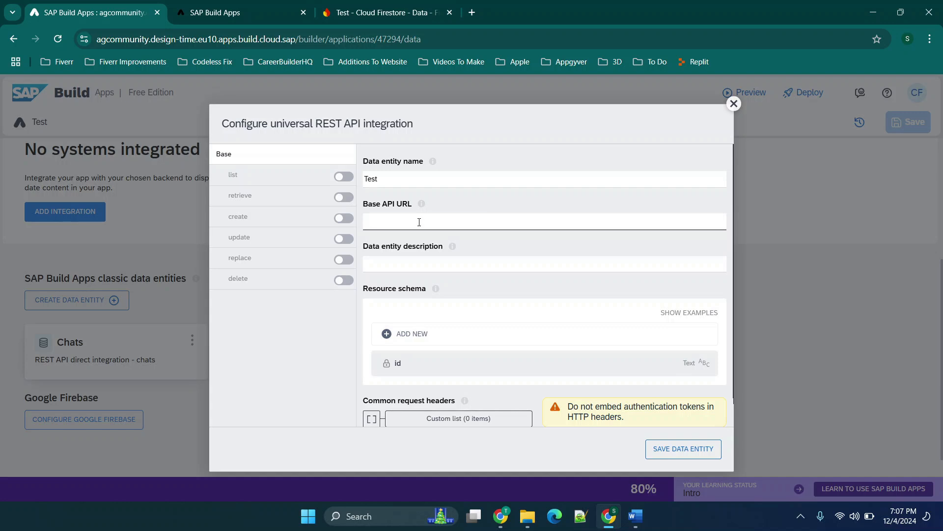
text("https://firestore.googleapis.com/v1/projects/" + appVars.project + "/databases/(default)/documents/chat?documentId=" + "1233")
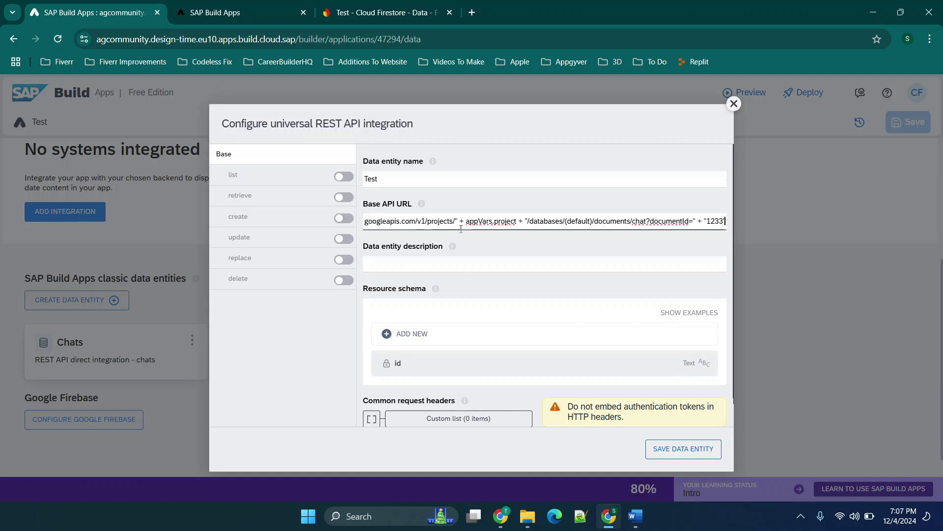
- Remove the base API URL's opening quote and replace the appVars.project concatenation, including its surrounding quotes, with PROJECT
scroll(449, 226, left, 1)
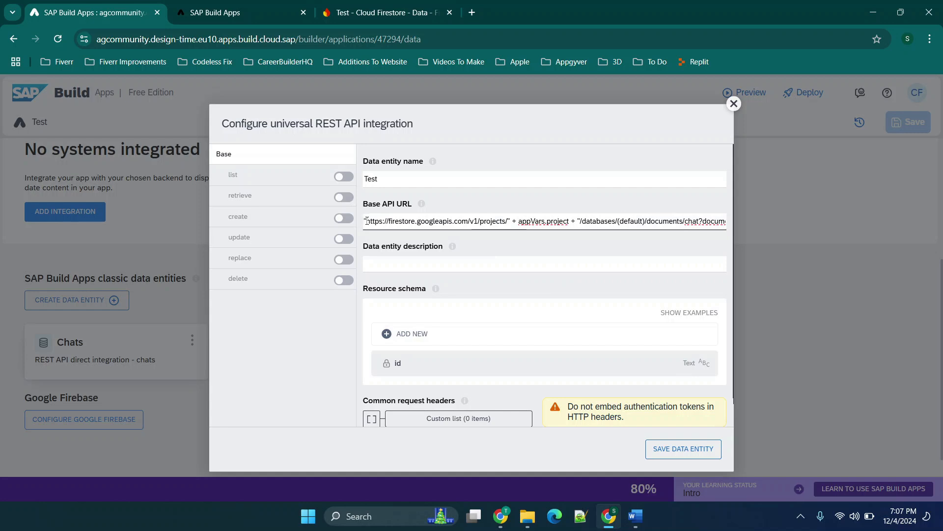
key(BackSpace)
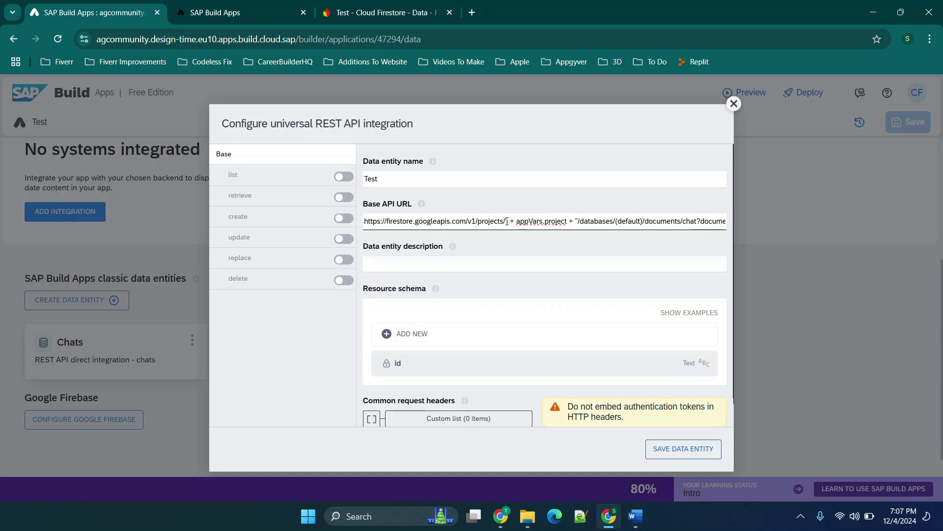
drag(511, 221, 574, 224)
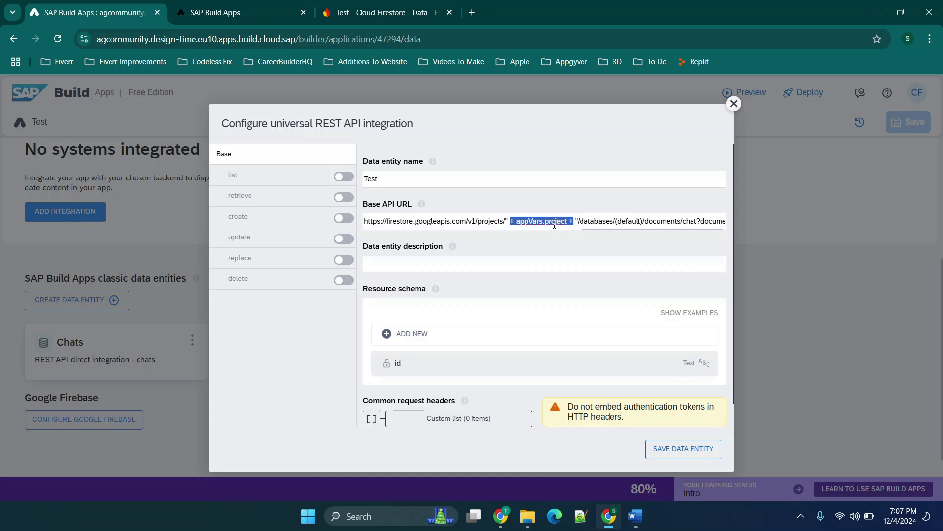
key(BackSpace)
key(Delete)
key(Delete)
key(BackSpace)
key(BackSpace)
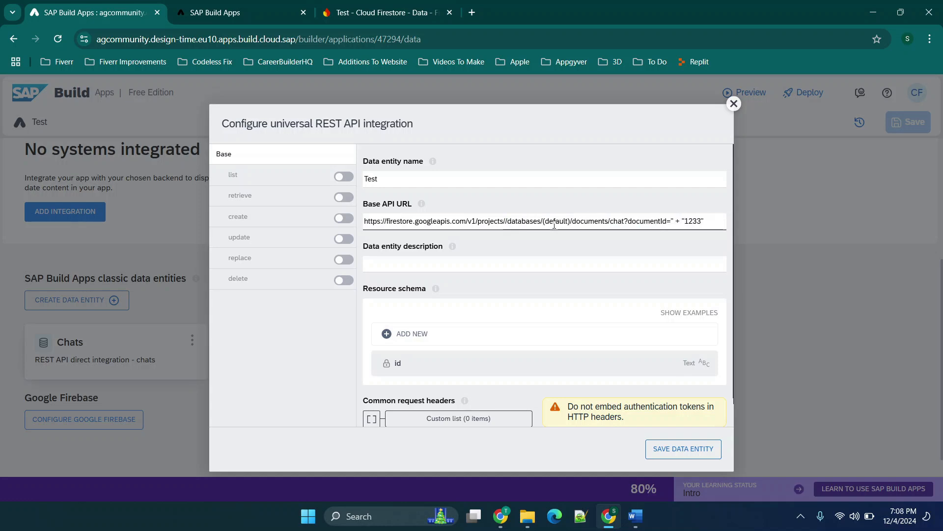
text(PROJECT)
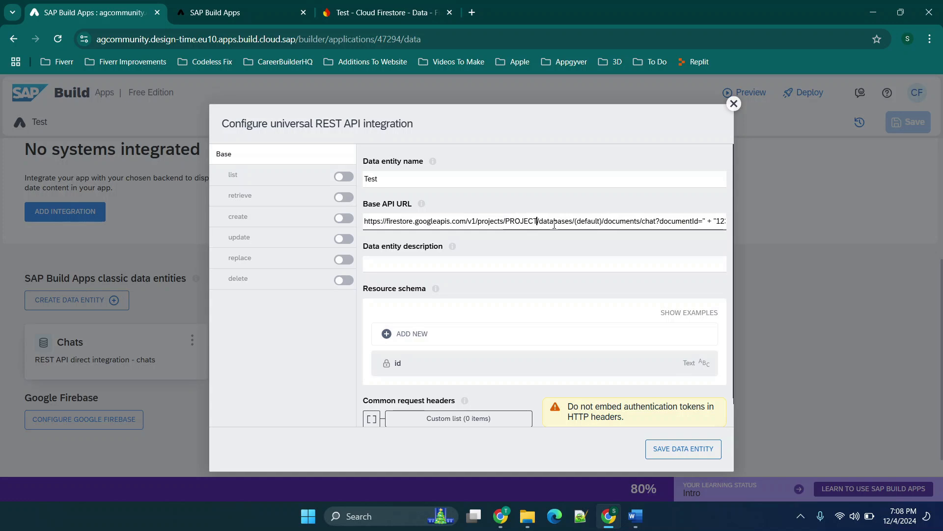
- Copy the project ID test-6c57b from the Firebase console's address and return to the REST API configuration
scroll(580, 223, right, 1)
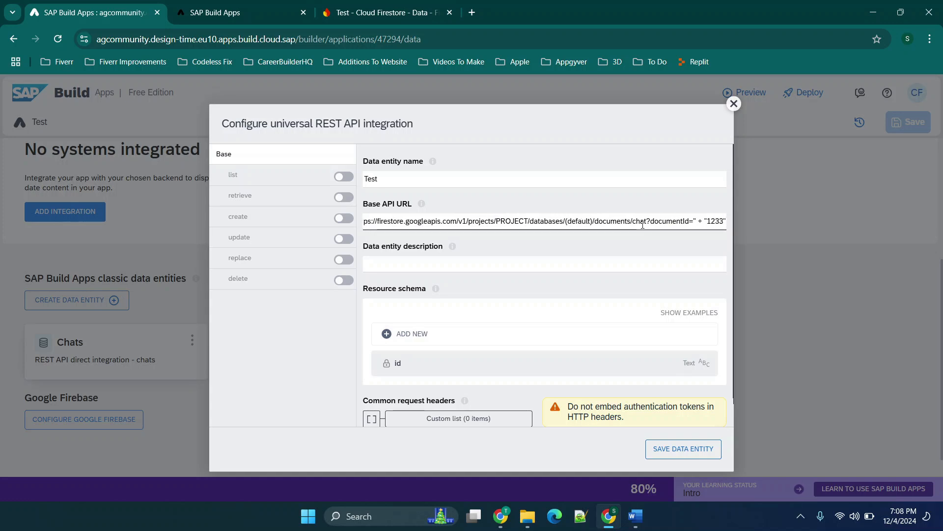
drag(646, 221, 692, 222)
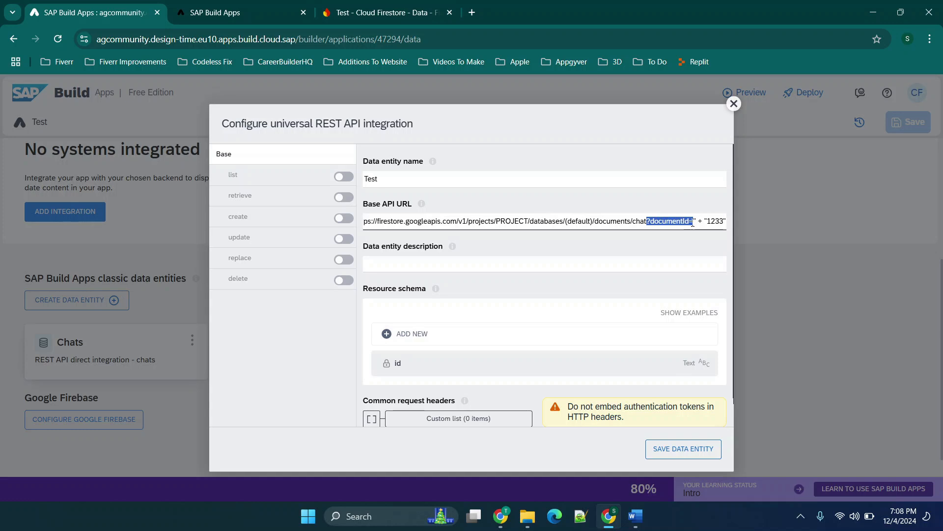
drag(633, 221, 731, 224)
click(378, 13)
click(275, 40)
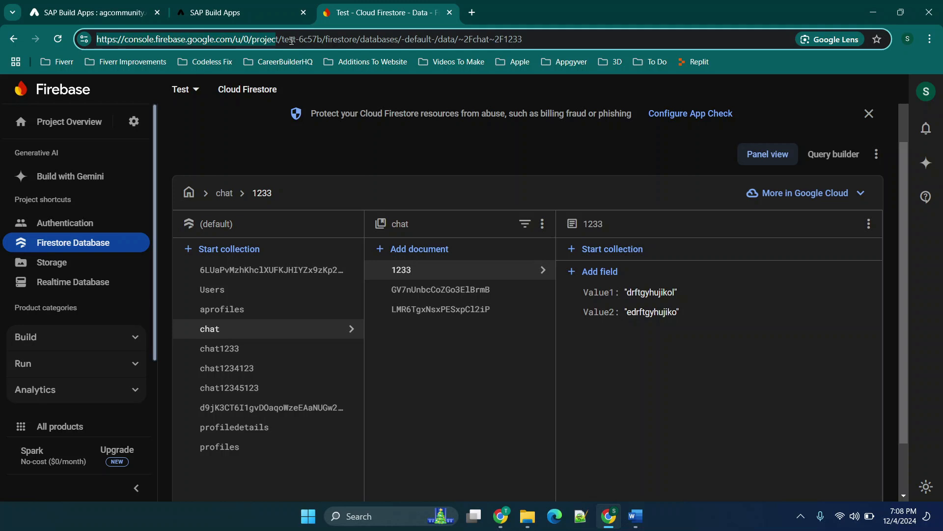
drag(323, 39, 284, 40)
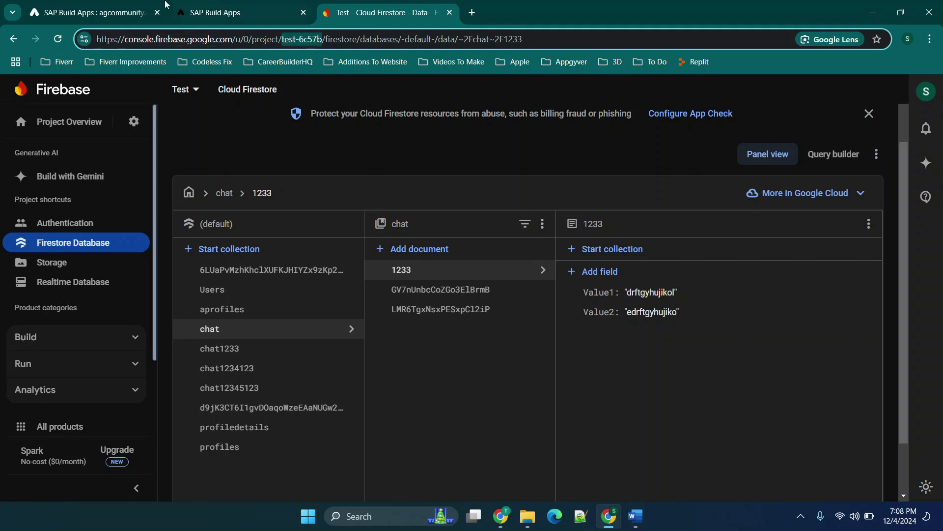
click(96, 12)
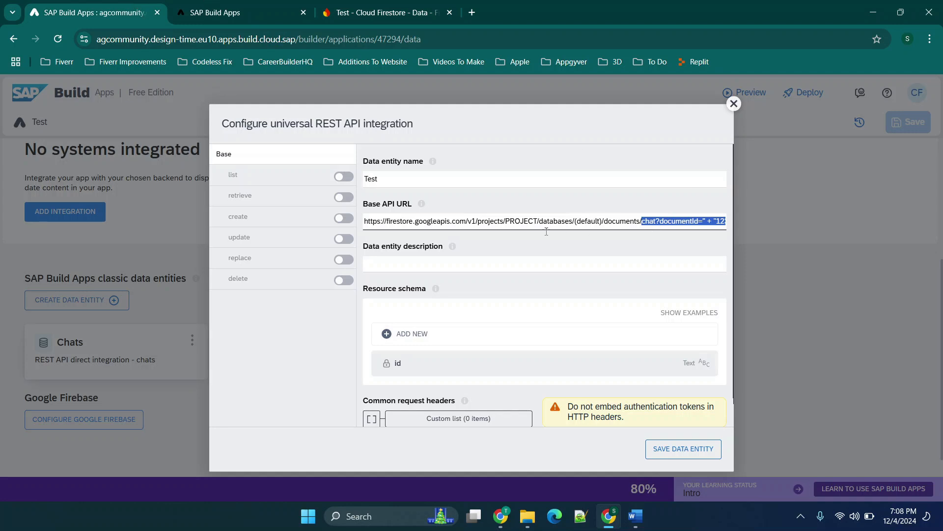
- Replace PROJECT in the base API URL with test-6c57b and delete everything after documents/
click(536, 221)
key(BackSpace)
key(BackSpace)
key(BackSpace)
key(BackSpace)
key(BackSpace)
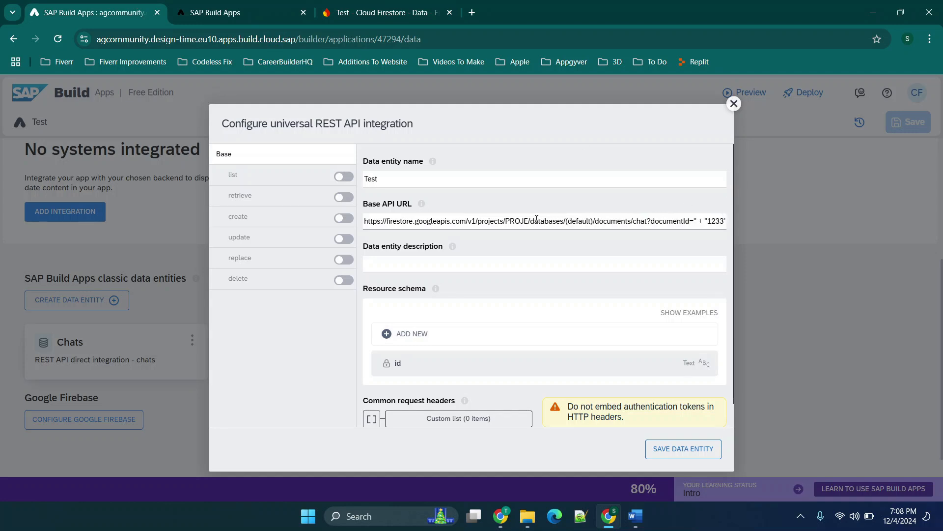
key(BackSpace)
key(BackSpace)
text(test-6c57b)
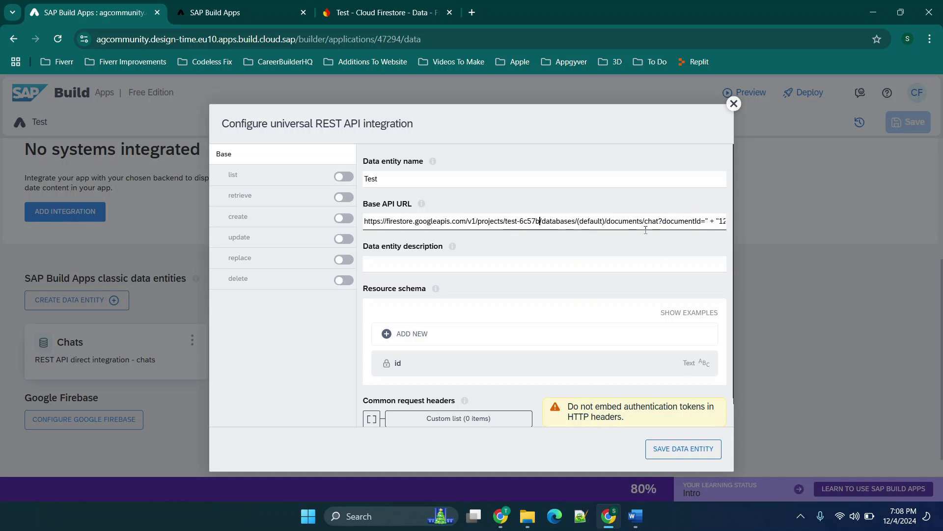
drag(644, 220, 761, 216)
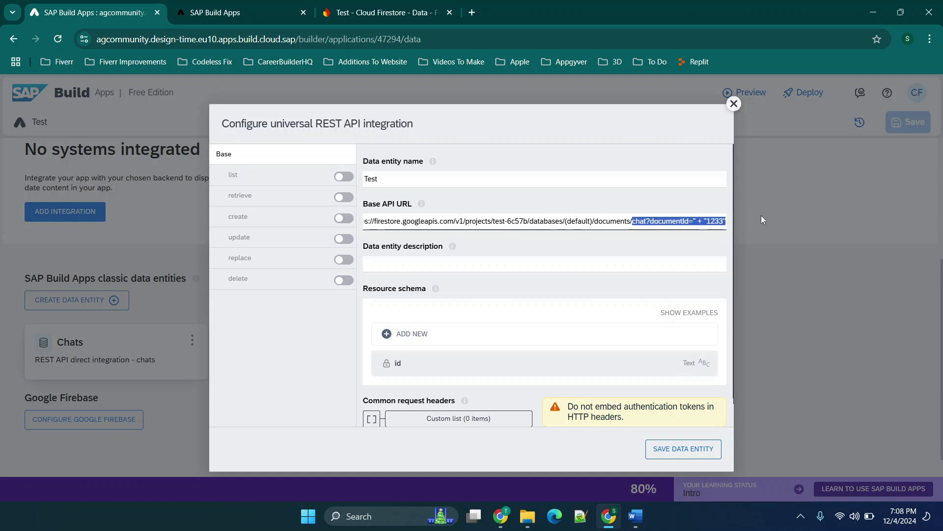
key(BackSpace)
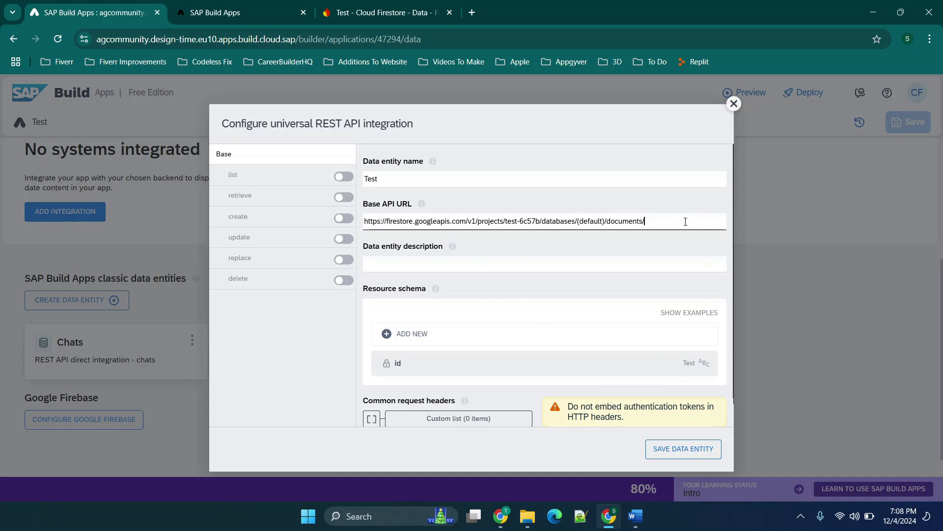
- Copy the base API URL into the Word notes below the JSON body, replace its project ID with PROJECT, and return to the REST API configuration
key(ctrl+a)
key(ctrl+c)
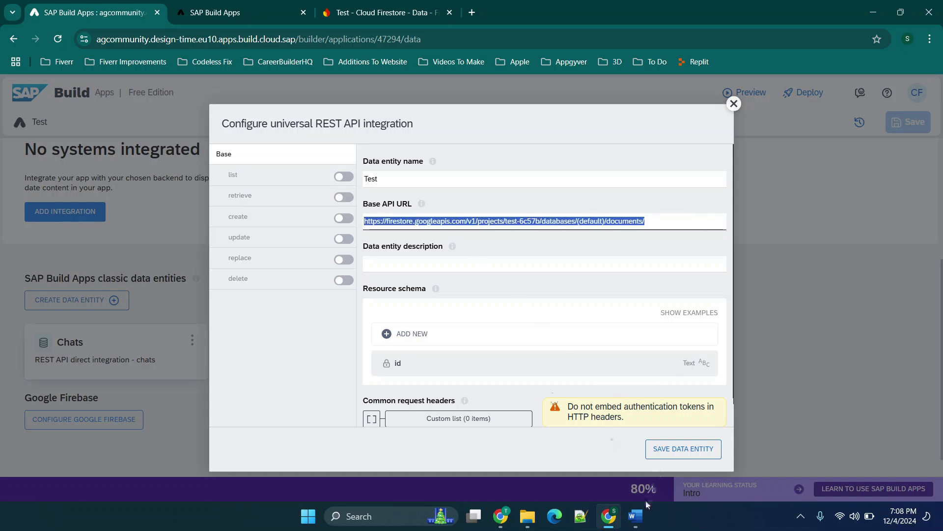
click(636, 516)
click(527, 285)
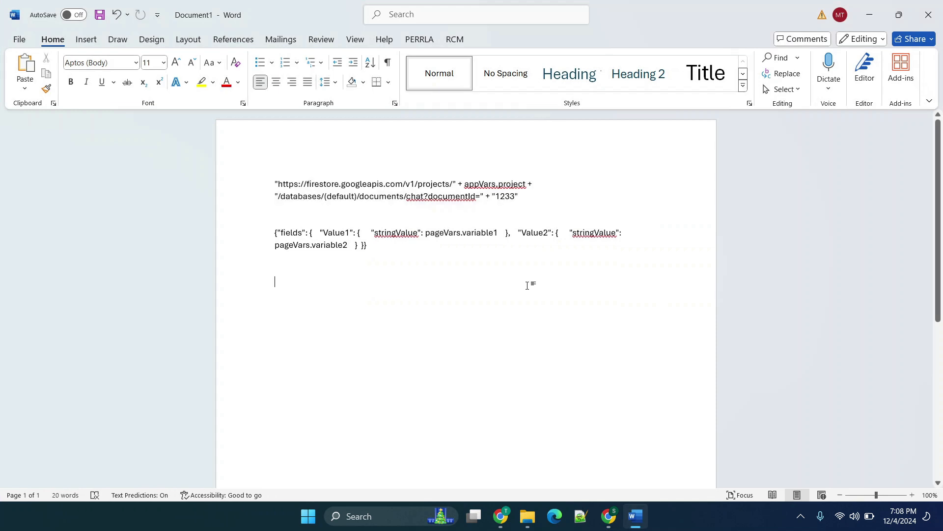
key(ctrl+v)
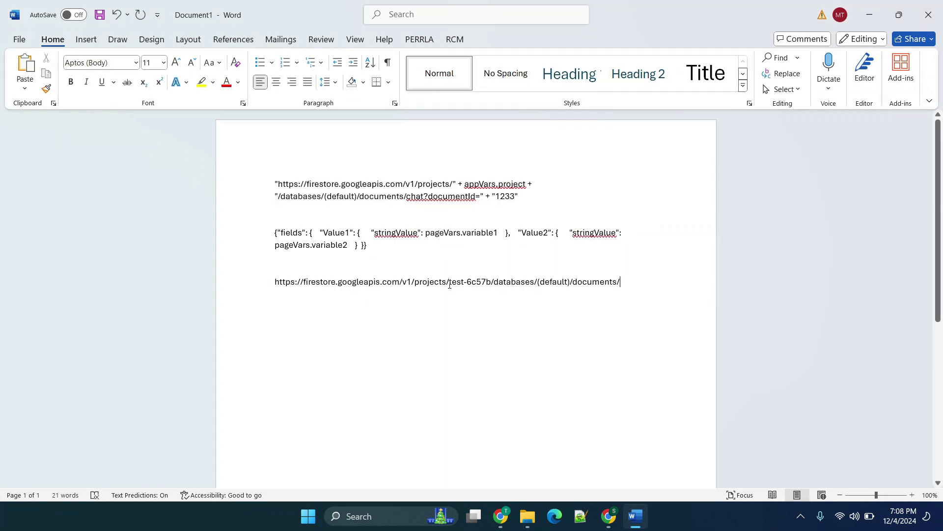
drag(449, 283, 493, 283)
text(FROJECT)
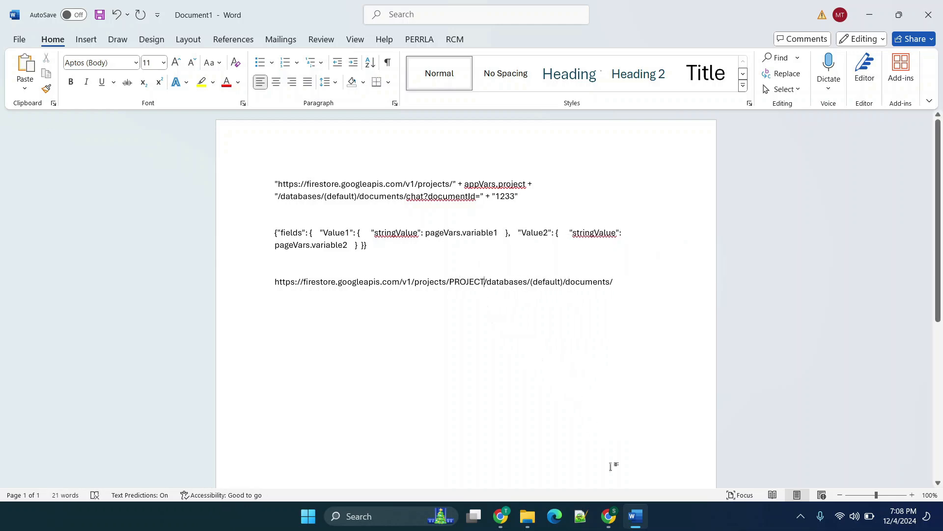
click(636, 517)
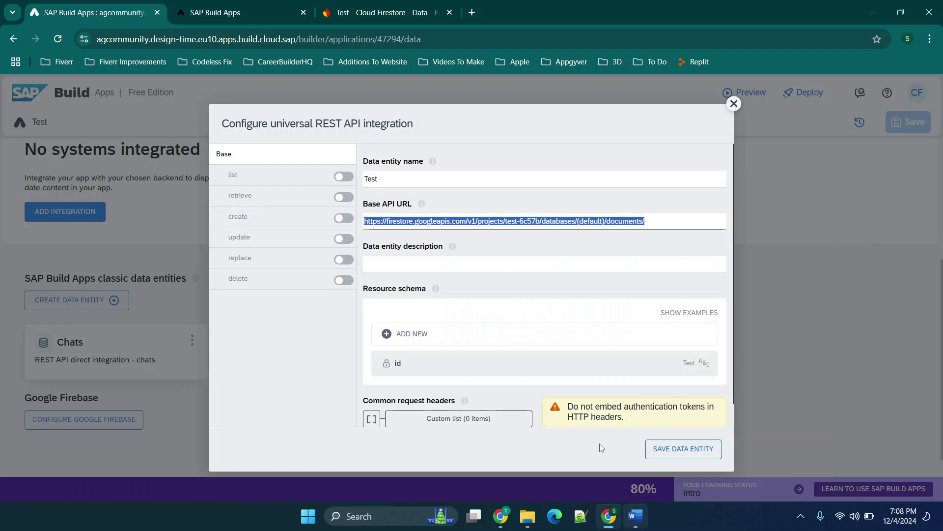
- Set the Test data entity's description to Description in the base settings
scroll(490, 278, down, 1)
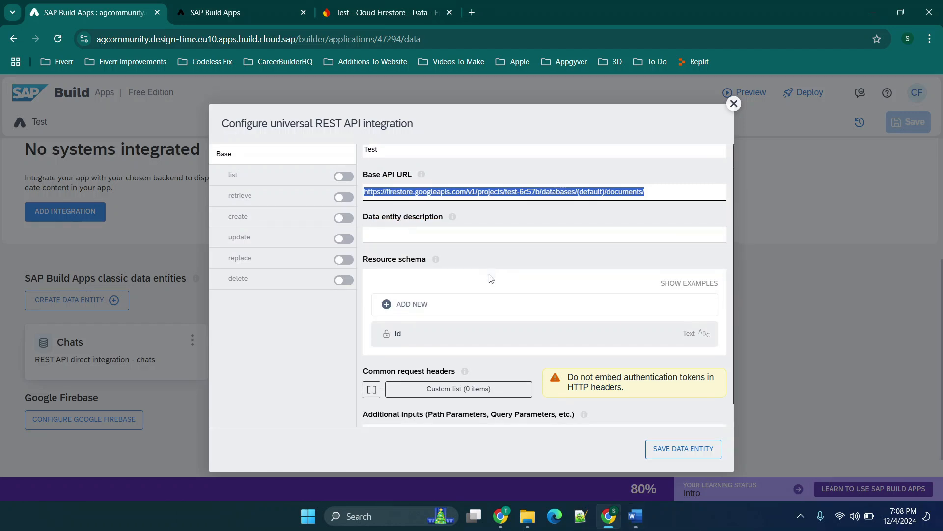
scroll(516, 238, down, 1)
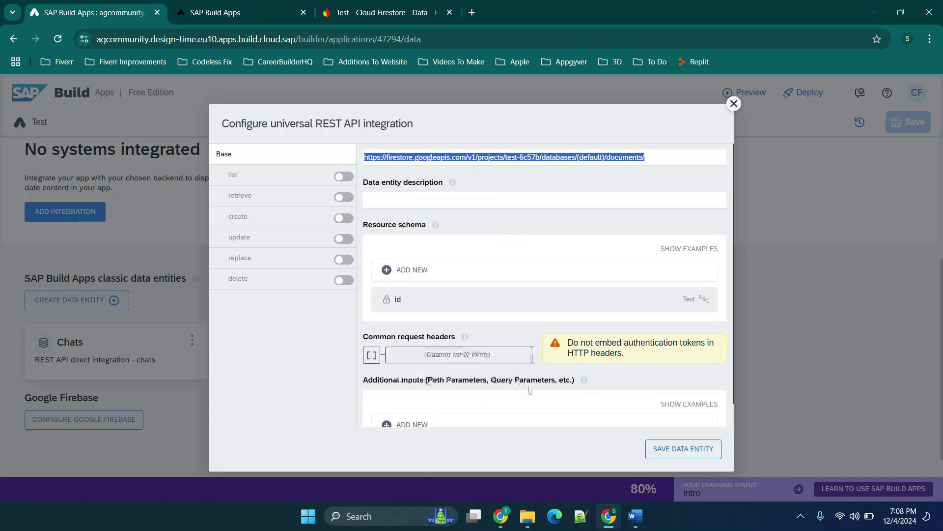
scroll(542, 392, down, 1)
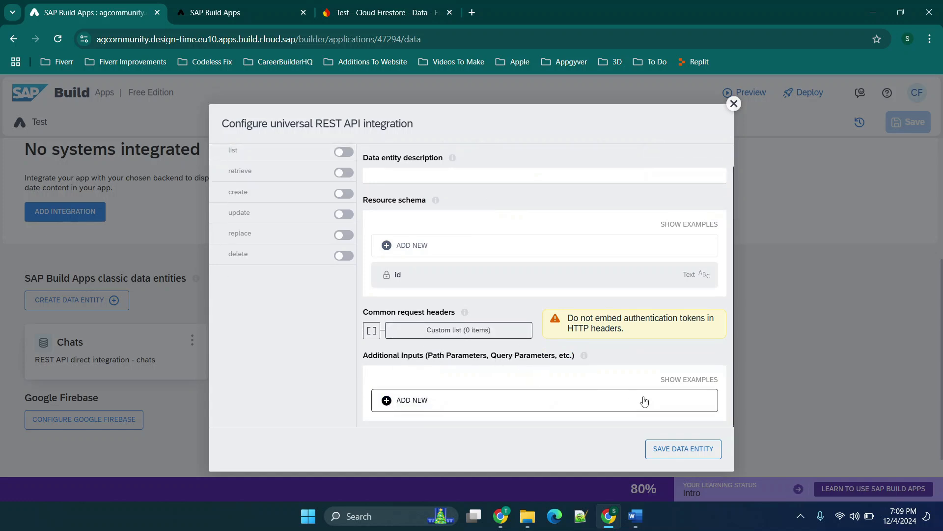
scroll(389, 297, up, 2)
click(426, 235)
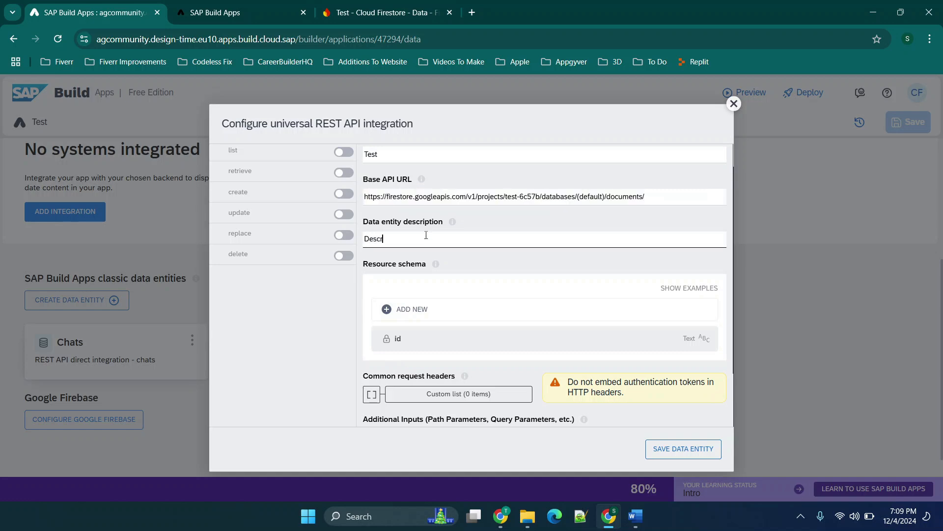
- Try to save the Test data entity before enabling any operation
scroll(569, 347, down, 2)
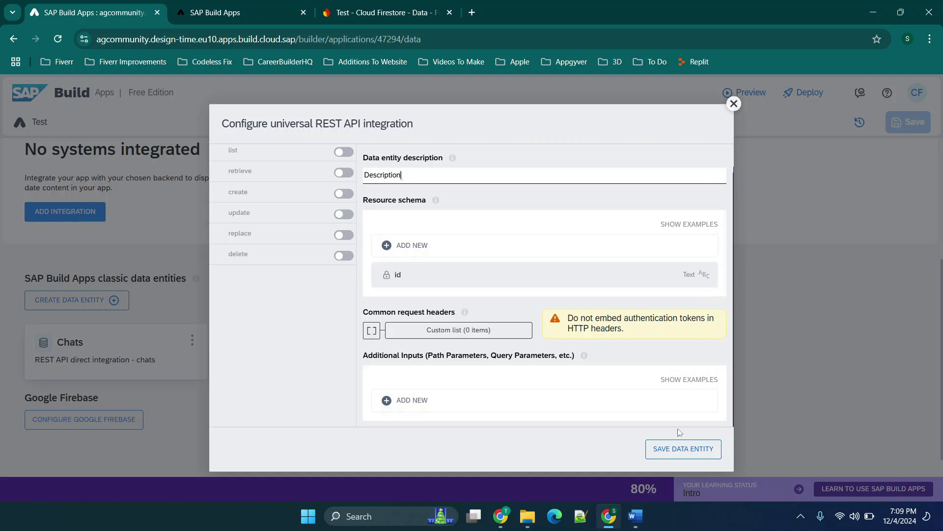
click(680, 449)
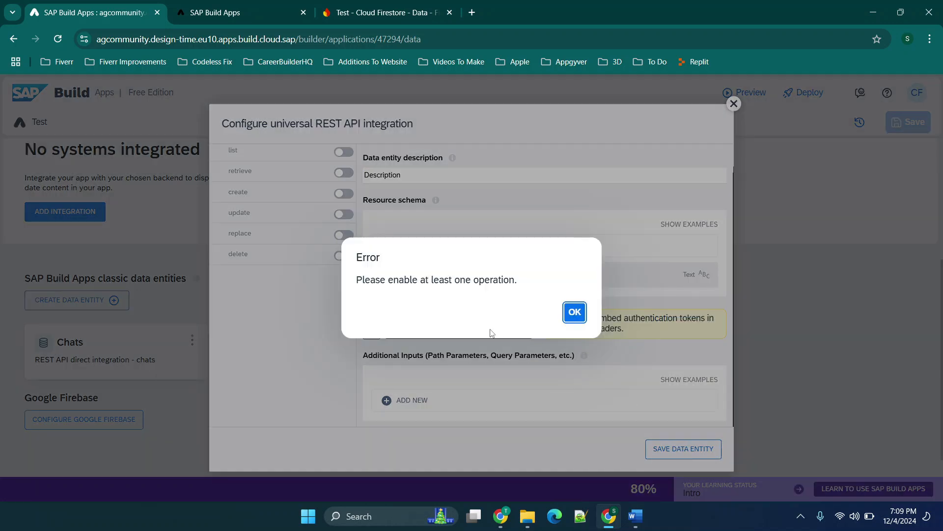
click(574, 311)
- Enable the retrieve operation for the Test data entity and choose GET as its request method
scroll(338, 243, up, 1)
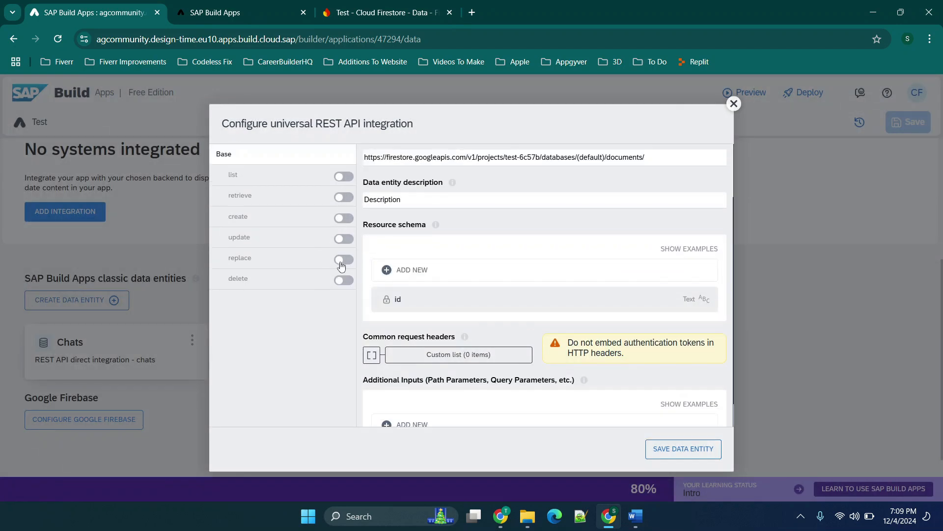
click(344, 198)
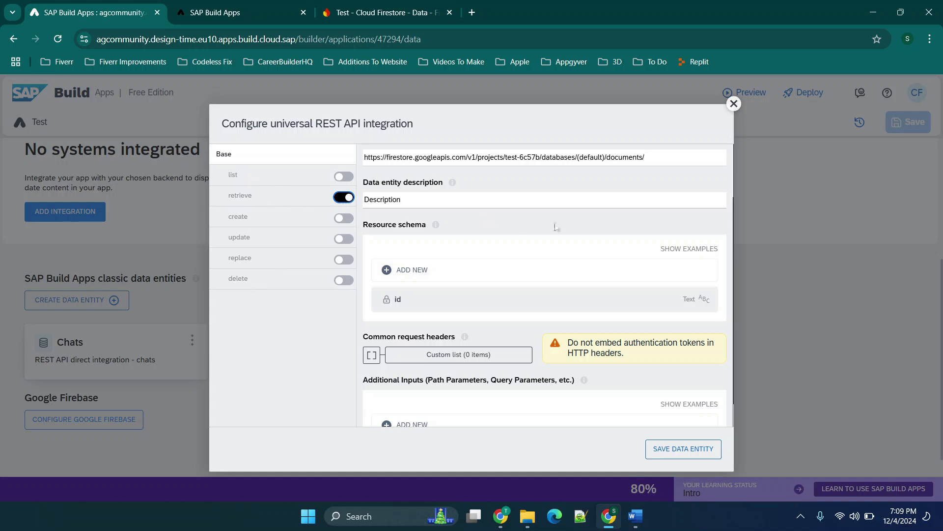
scroll(475, 224, down, 1)
click(241, 178)
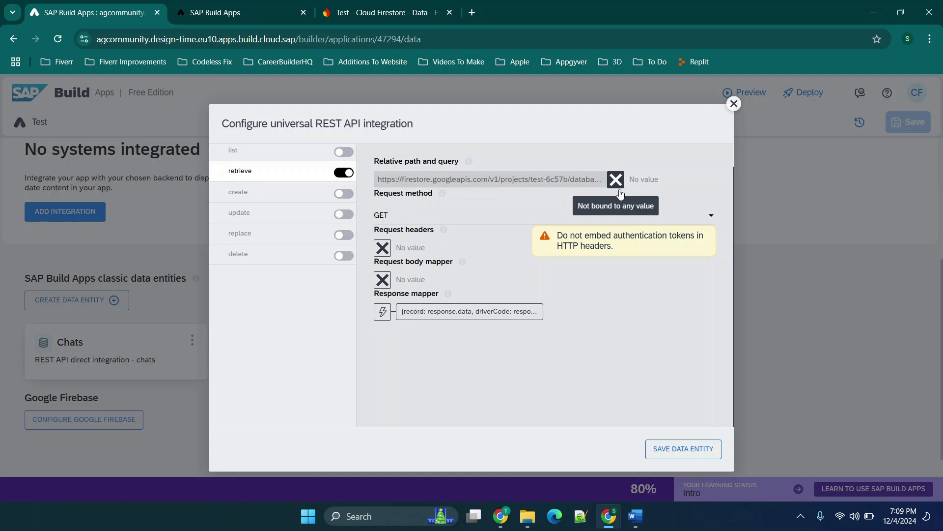
click(388, 217)
click(390, 219)
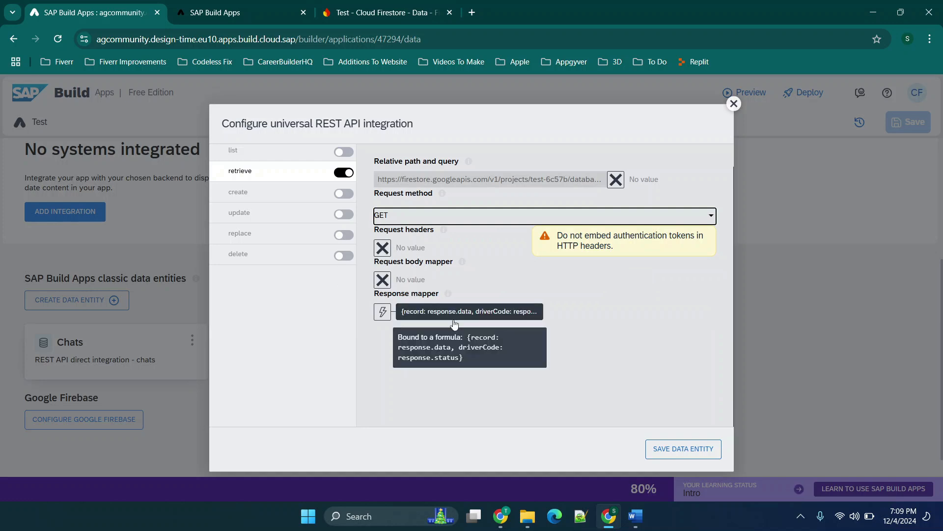
- Save the Test data entity and check the Chats entity's resource URL and Get Collection settings for reference
click(673, 448)
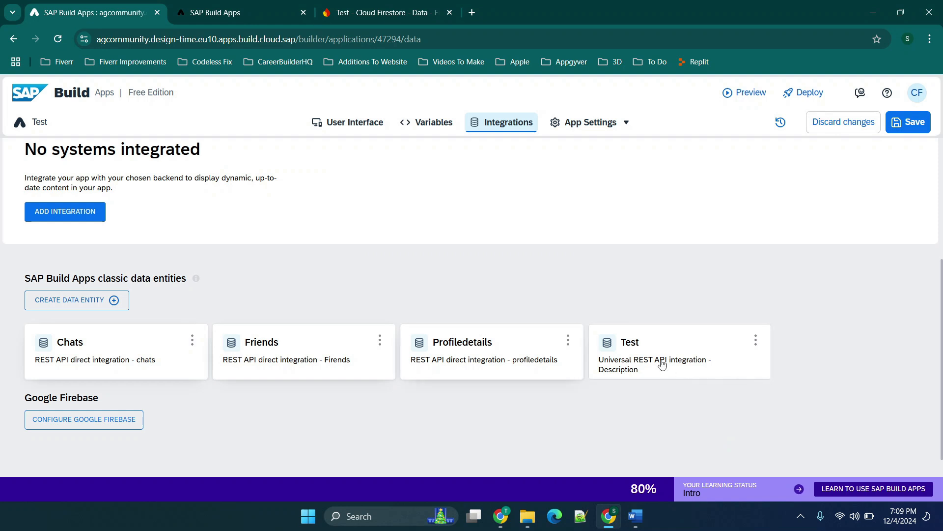
click(113, 345)
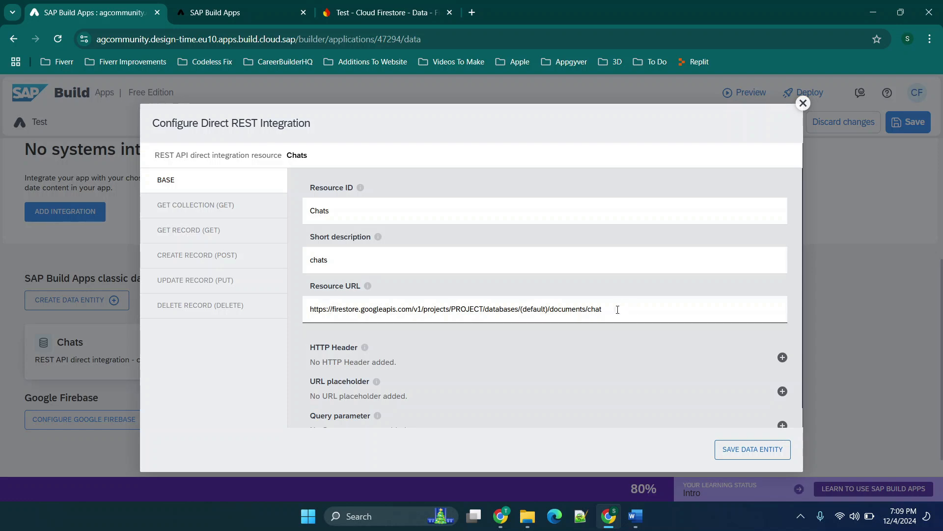
click(226, 210)
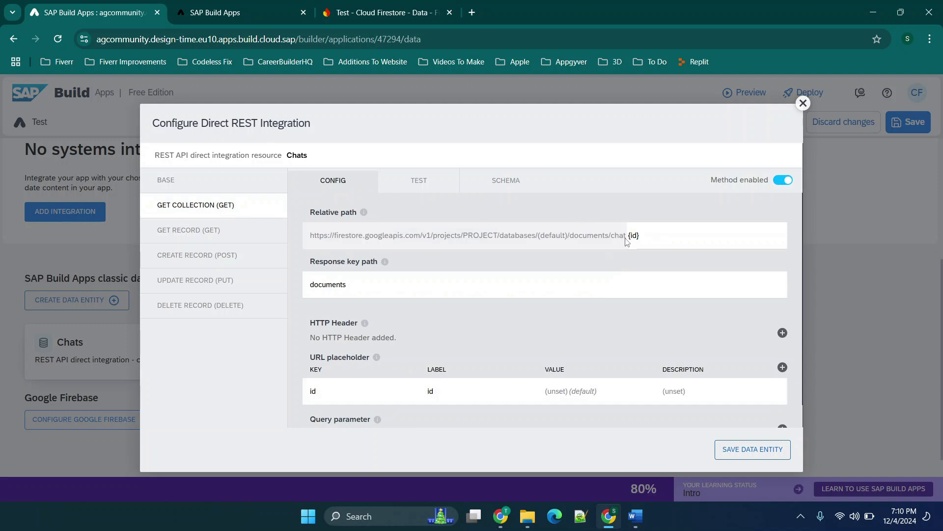
click(803, 104)
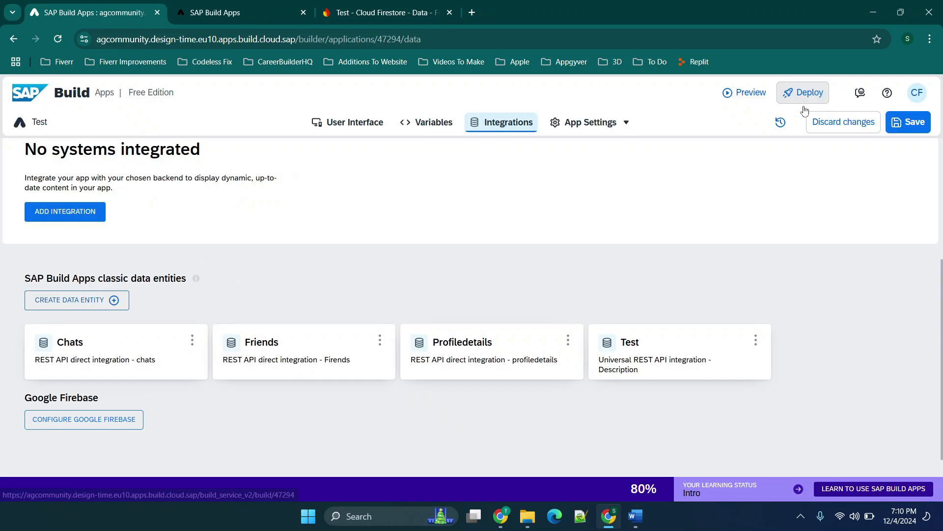
click(656, 355)
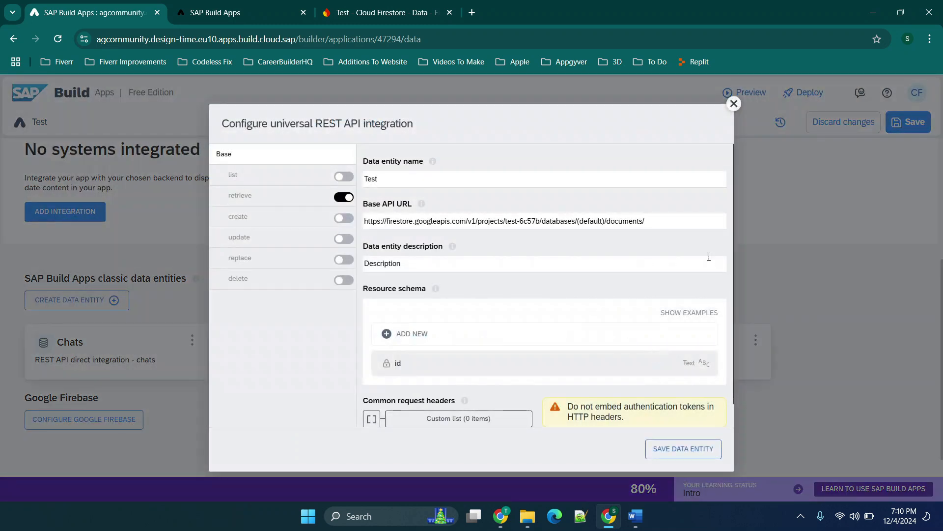
click(677, 224)
scroll(490, 295, down, 1)
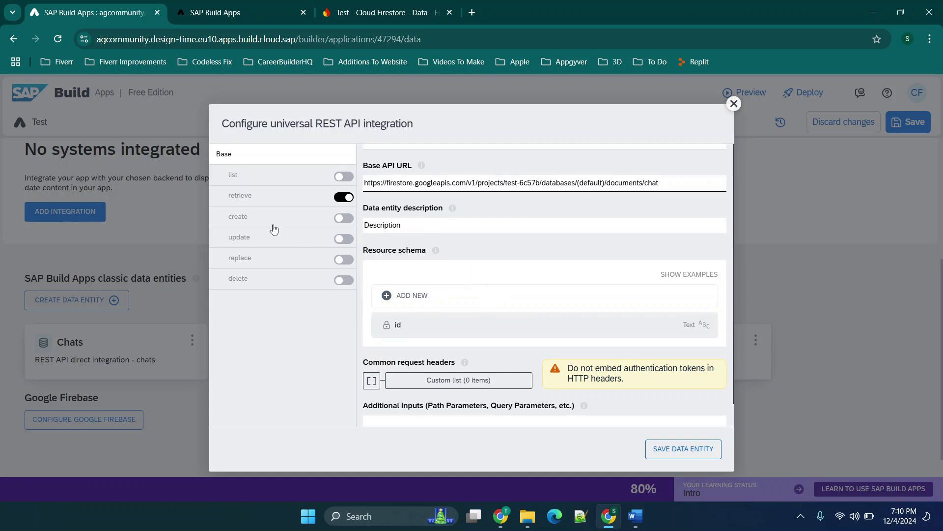
- Run the retrieve method's test with the id left empty and read through the API response
click(263, 199)
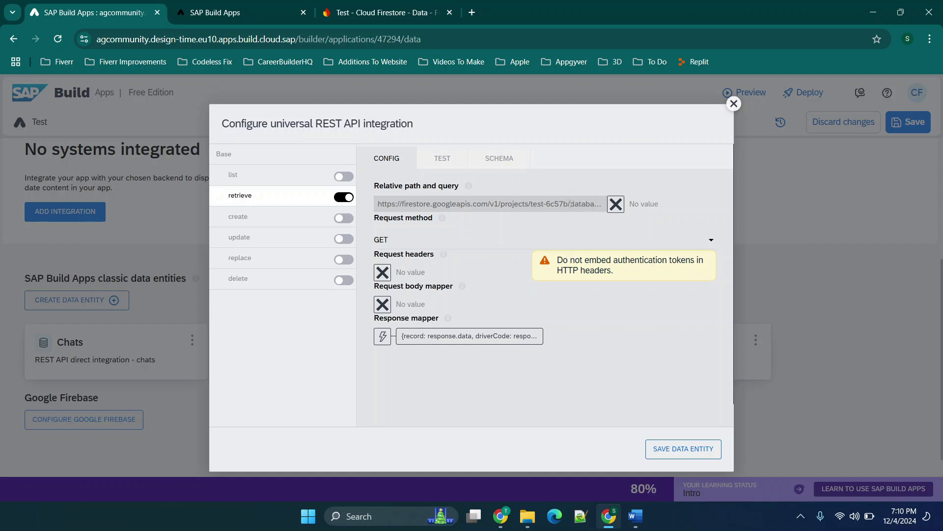
click(441, 165)
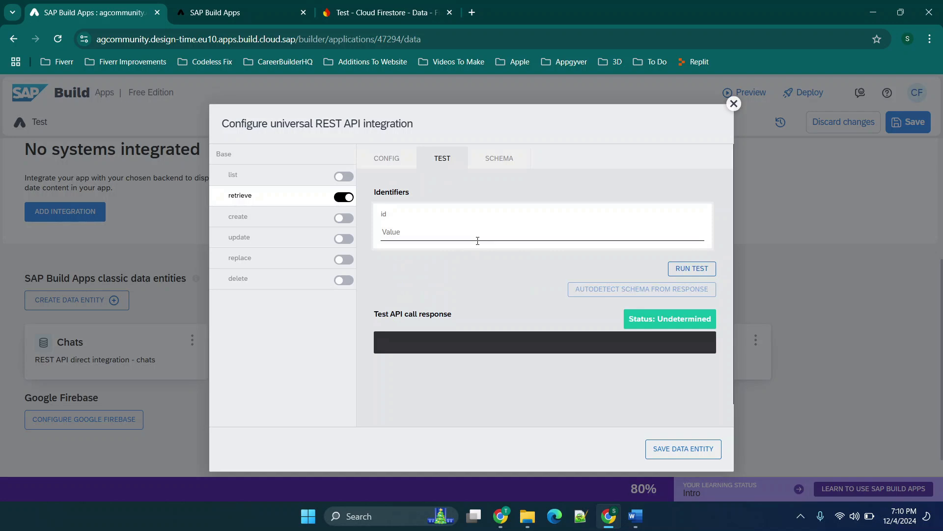
click(692, 268)
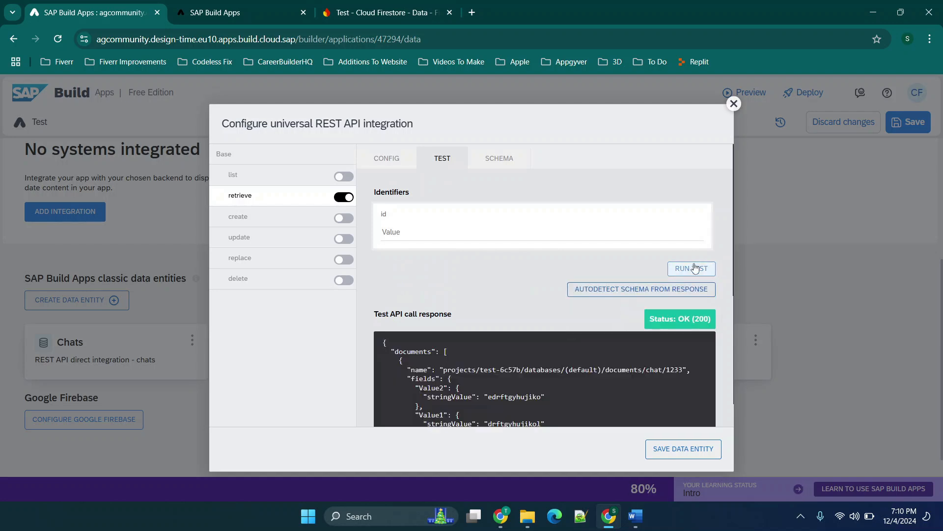
scroll(529, 263, down, 3)
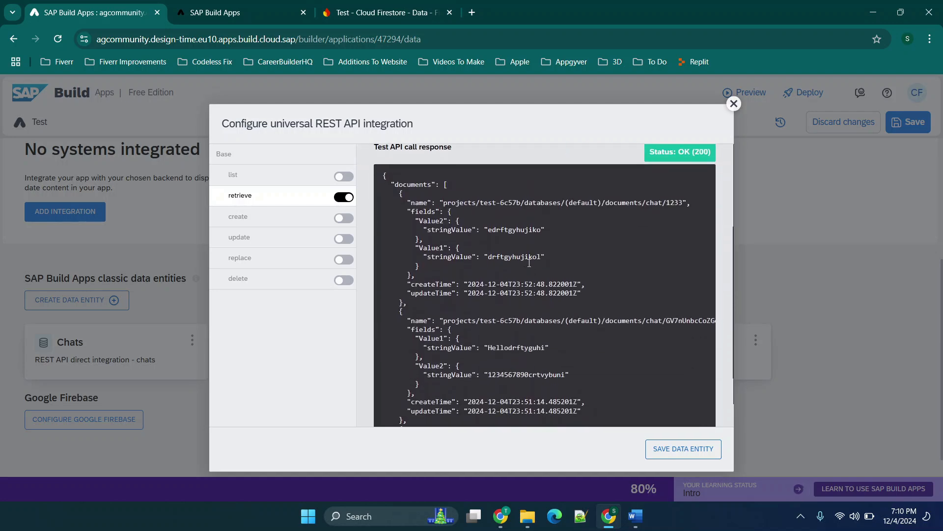
scroll(530, 263, down, 1)
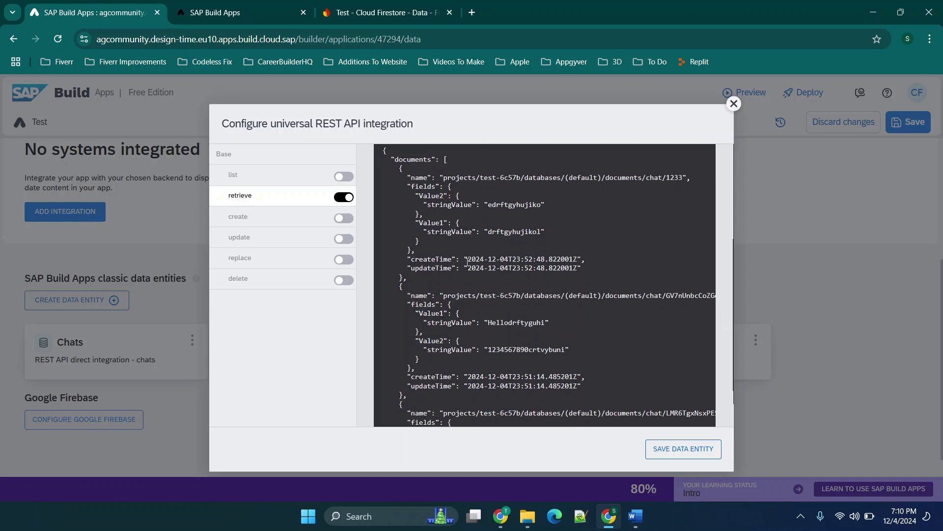
scroll(467, 261, down, 3)
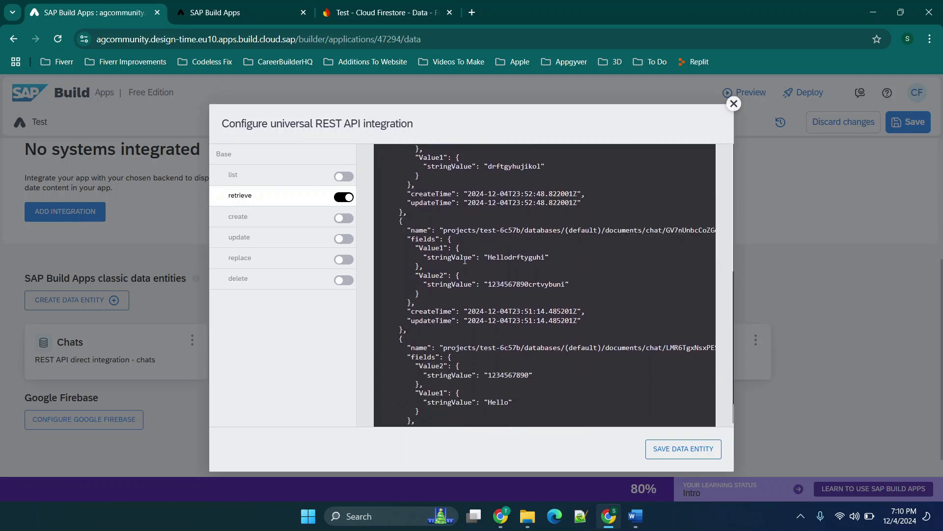
- Compare the test response with the documents in the Firestore chat collection, and check the retrieve method's schema
click(344, 6)
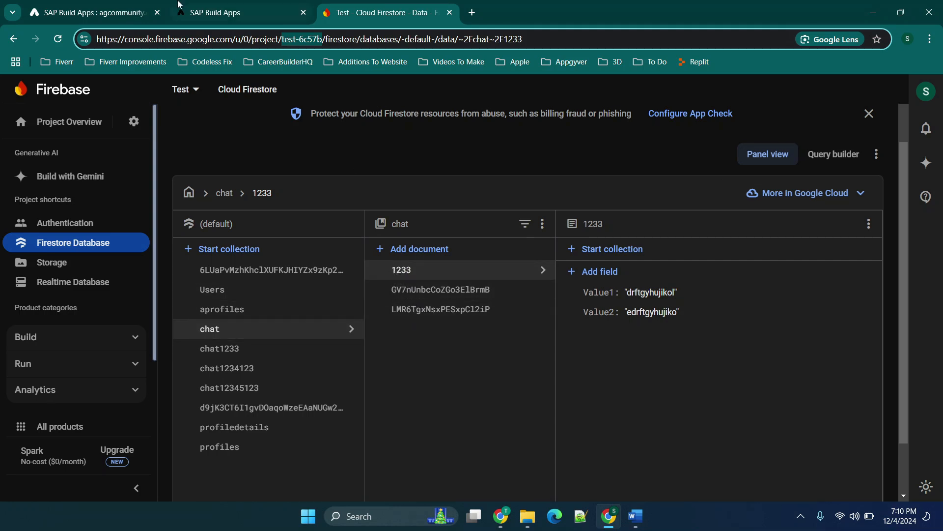
click(212, 4)
click(95, 4)
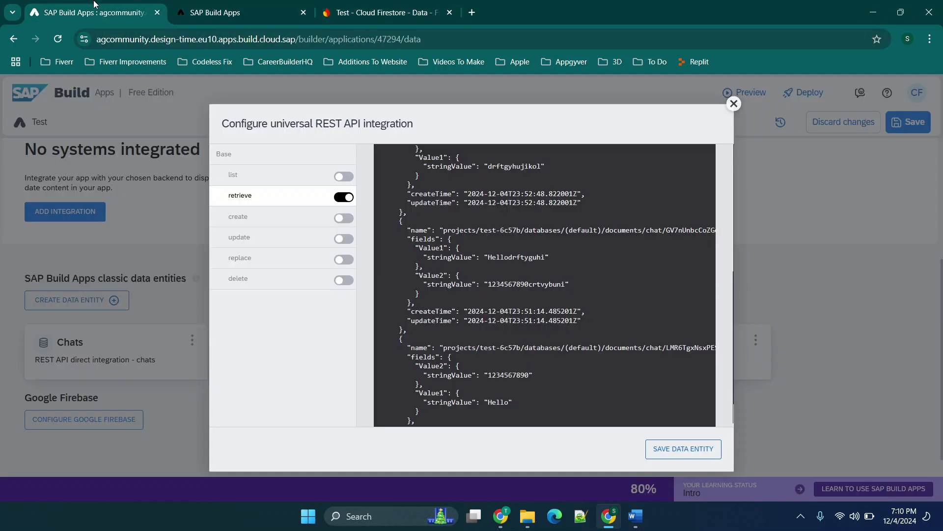
scroll(591, 221, up, 3)
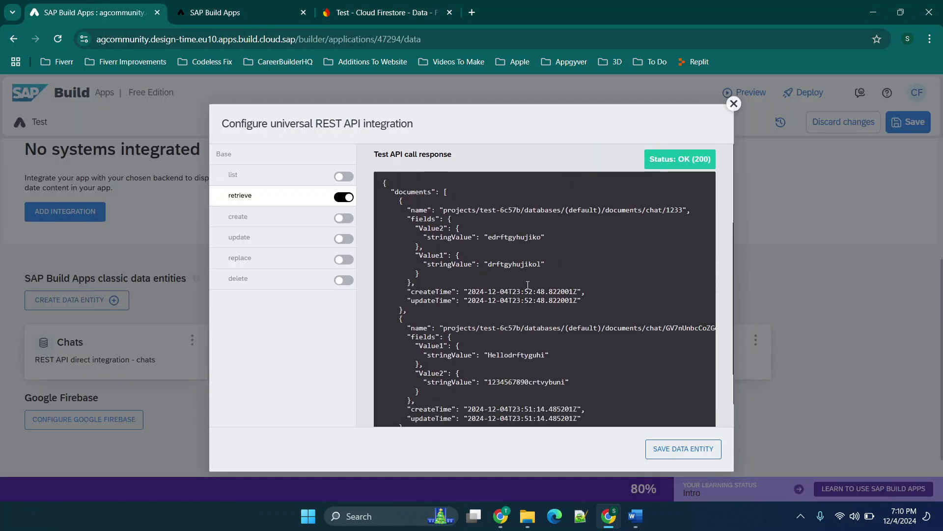
scroll(564, 237, down, 2)
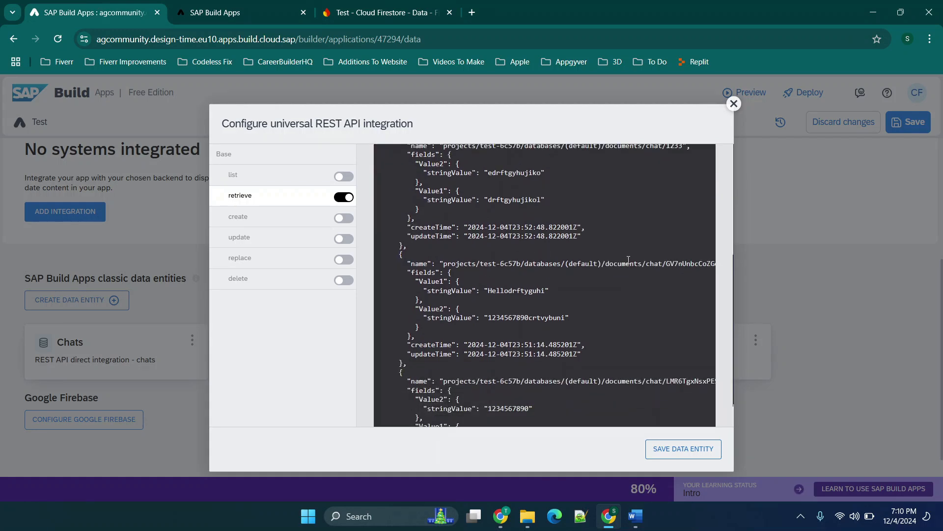
scroll(631, 271, down, 1)
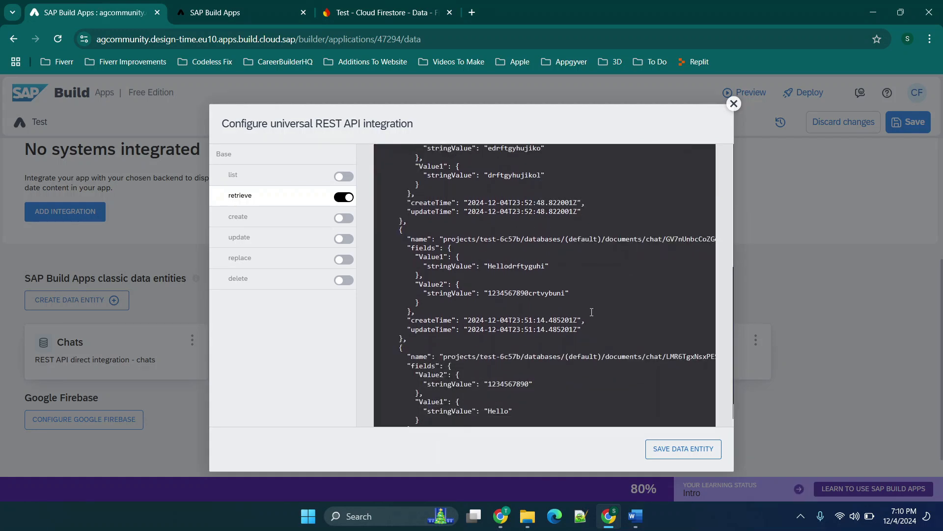
scroll(591, 312, up, 6)
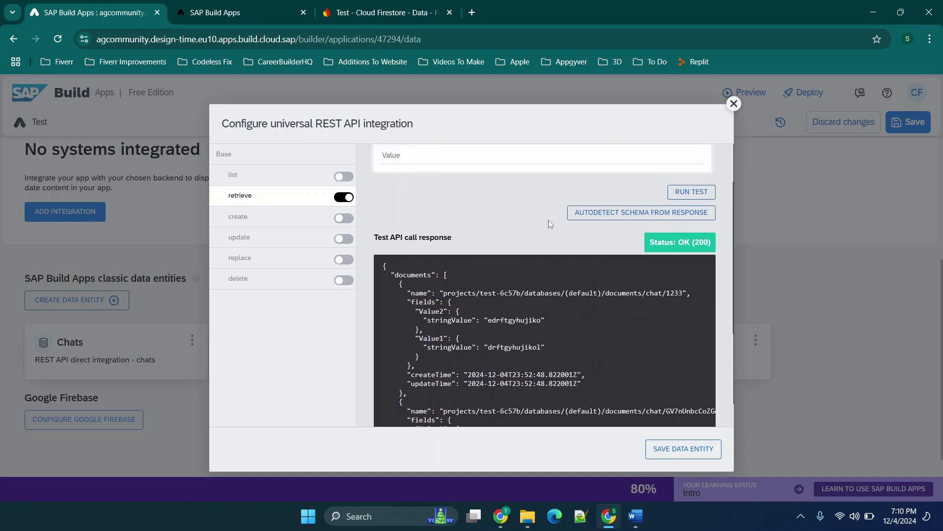
scroll(549, 219, up, 2)
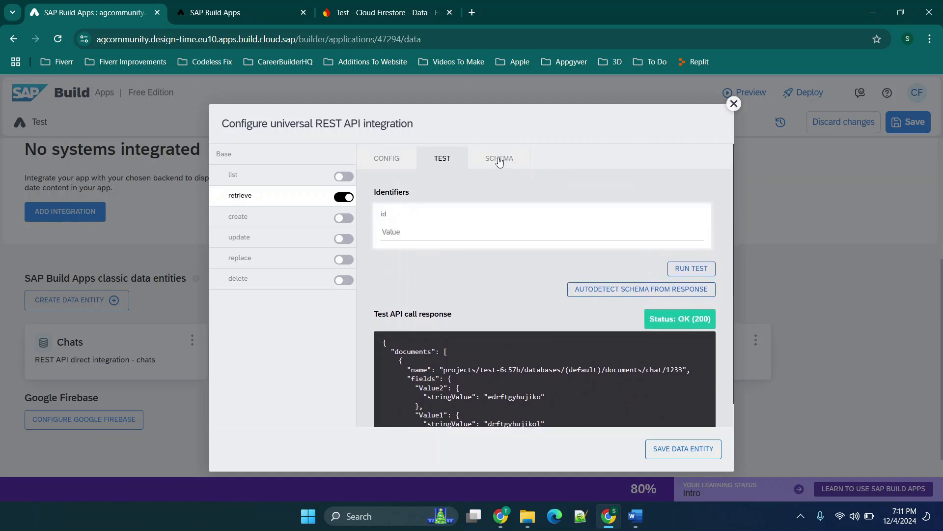
click(499, 160)
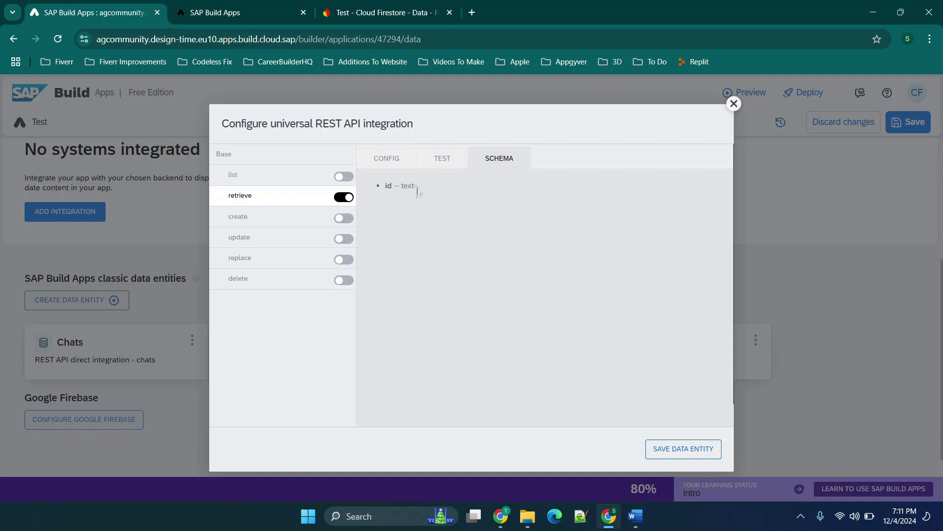
- Bind the retrieve method's relative path and query to the static text "1233"
click(385, 166)
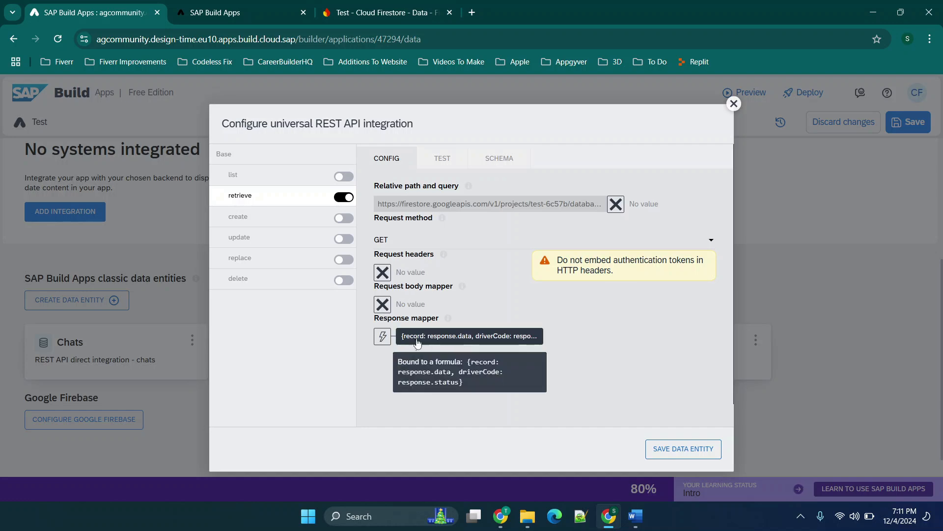
click(618, 209)
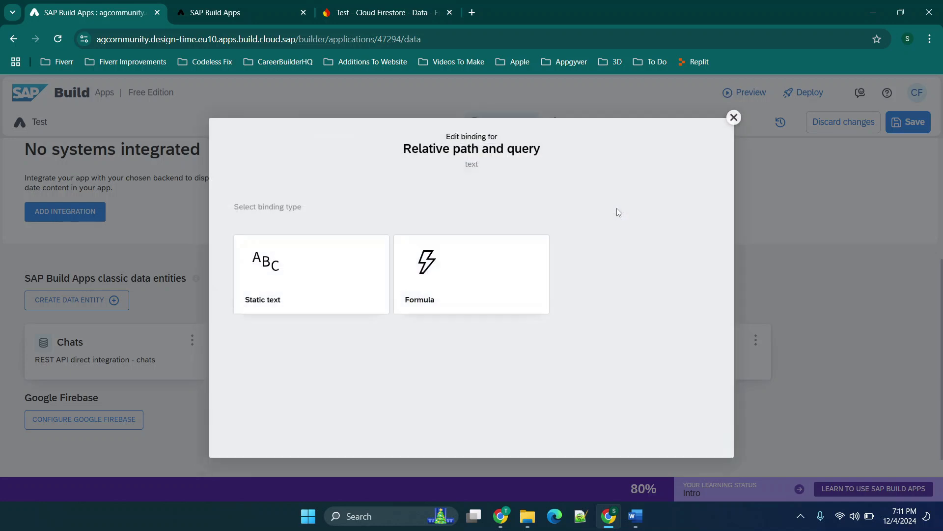
click(366, 277)
click(657, 200)
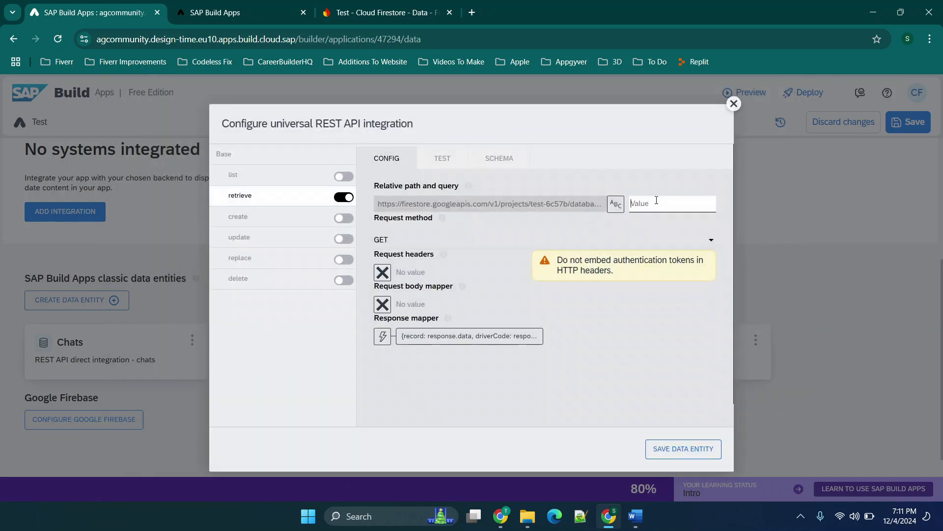
text(1233)
- Switch the relative path and query binding to a formula and open its expression for editing
click(617, 205)
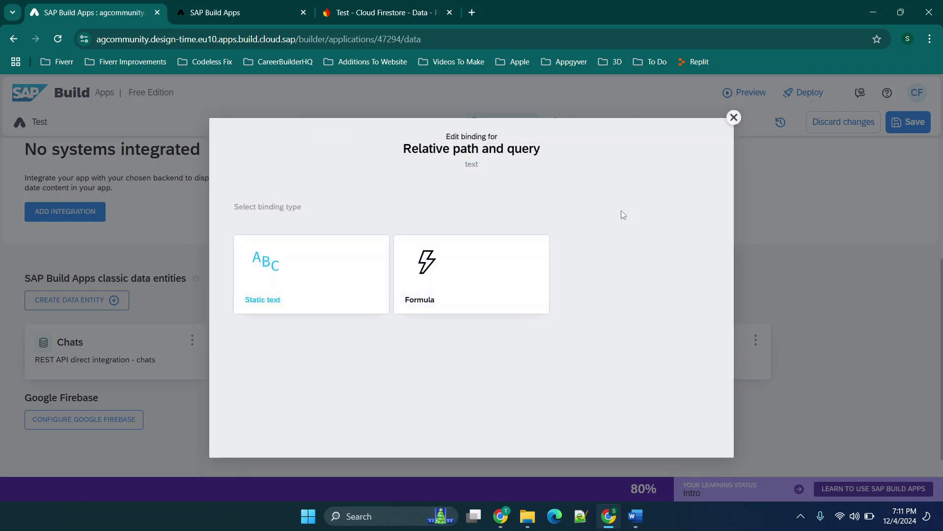
click(447, 275)
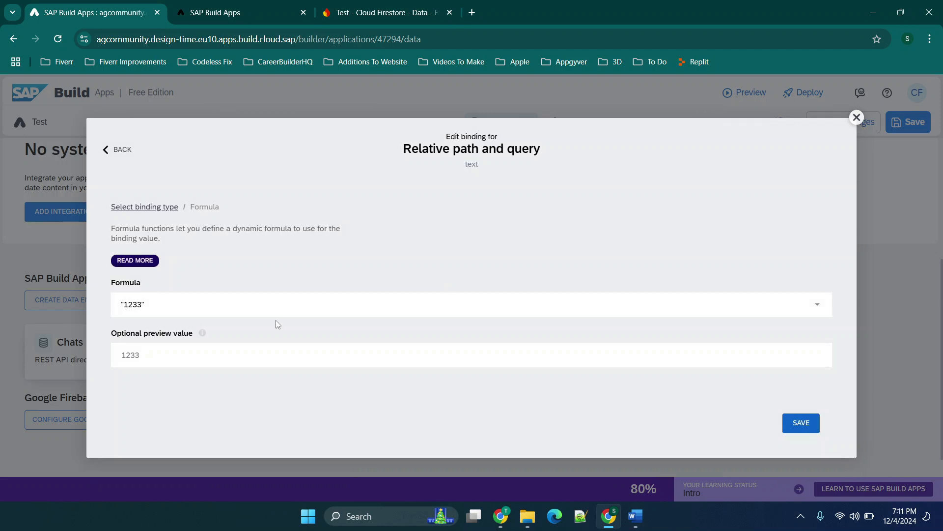
click(198, 307)
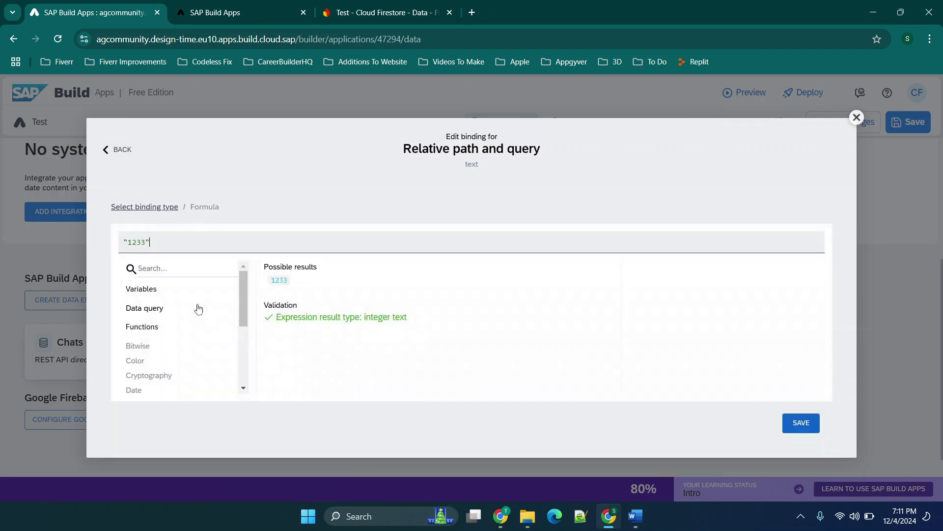
key(ctrl+a)
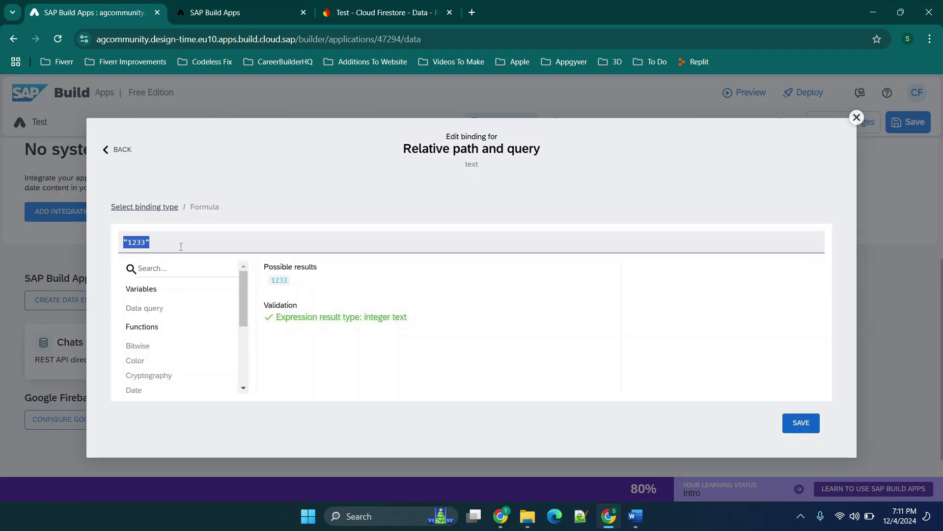
- Try to reference a page variable and an app variable in the relative path formula
text(page)
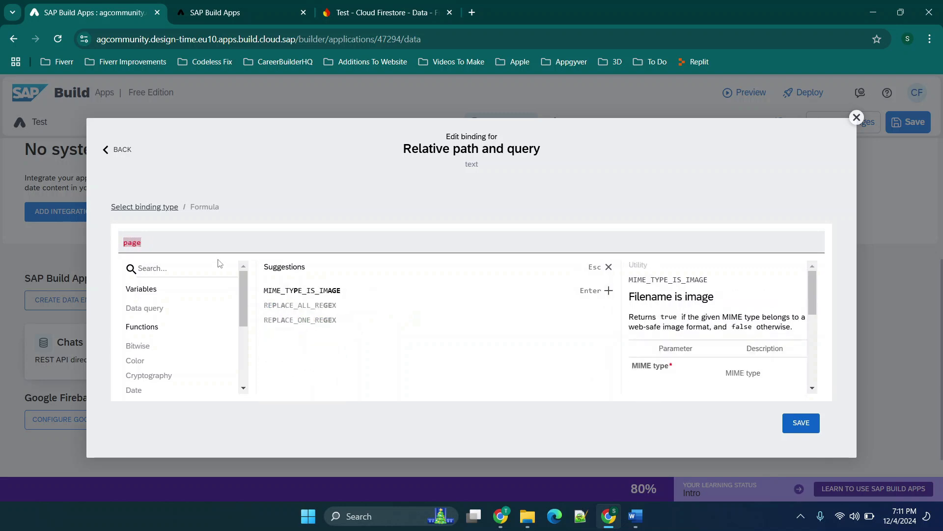
text(.v)
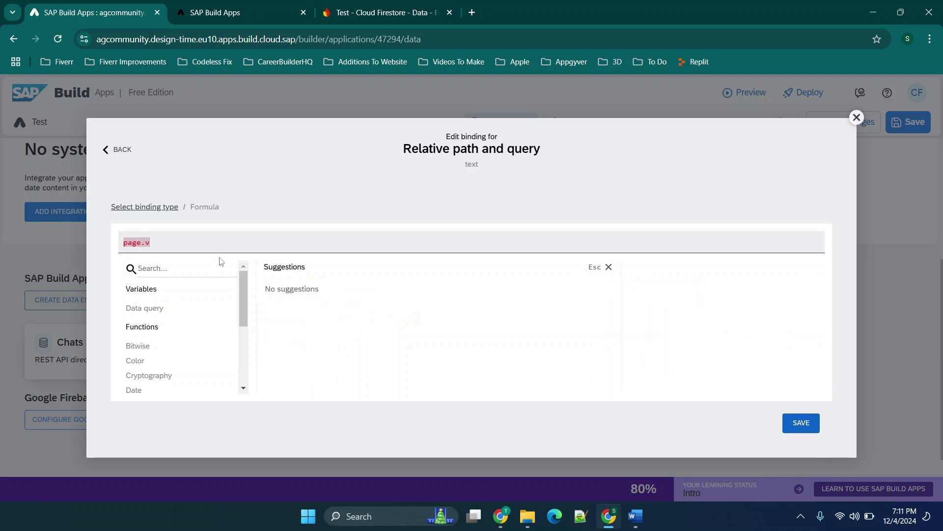
key(BackSpace)
key(BackSpace)
key(BackSpace)
key(BackSpace)
key(BackSpace)
key(BackSpace)
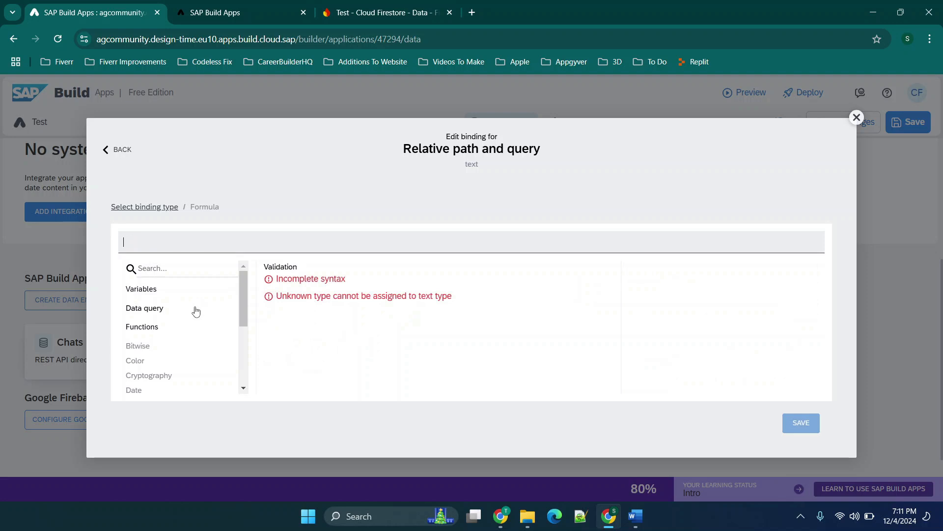
scroll(185, 331, down, 1)
scroll(134, 308, up, 1)
text(app)
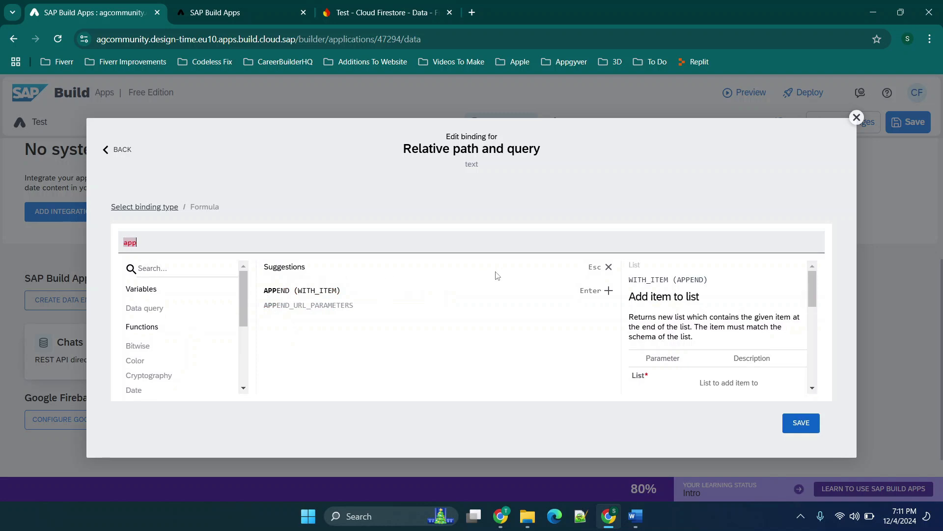
key(BackSpace)
key(BackSpace)
key(BackSpace)
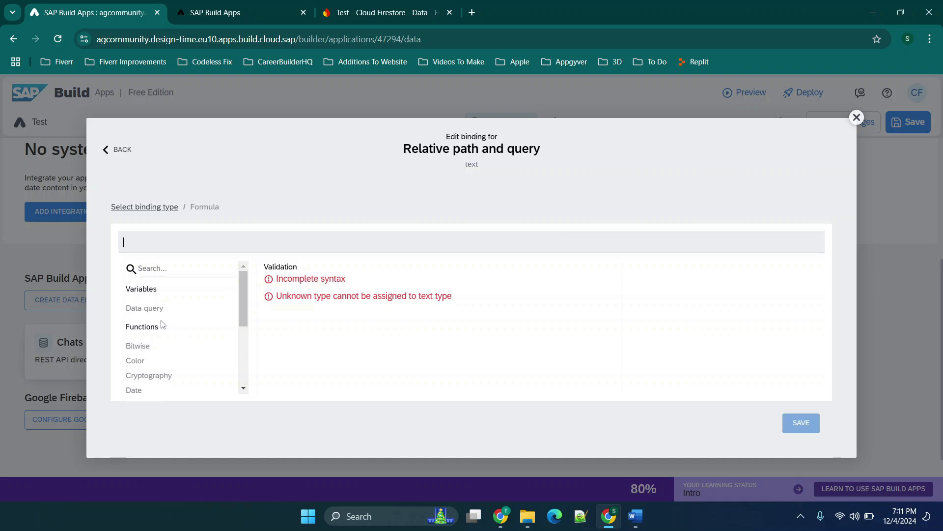
- Browse the formula editor's text functions and examine the APPEND_URL_PARAMETERS examples, then leave the relative path binding editor
scroll(162, 325, down, 1)
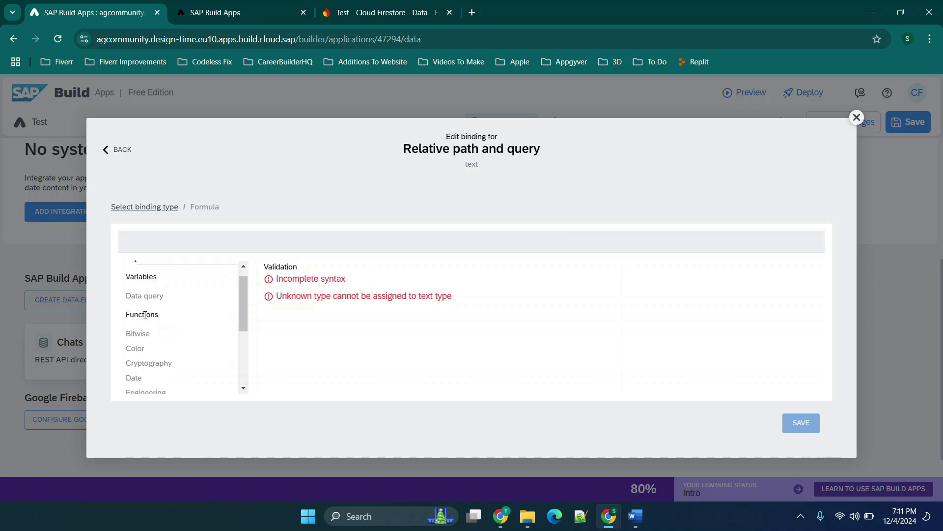
scroll(189, 316, down, 3)
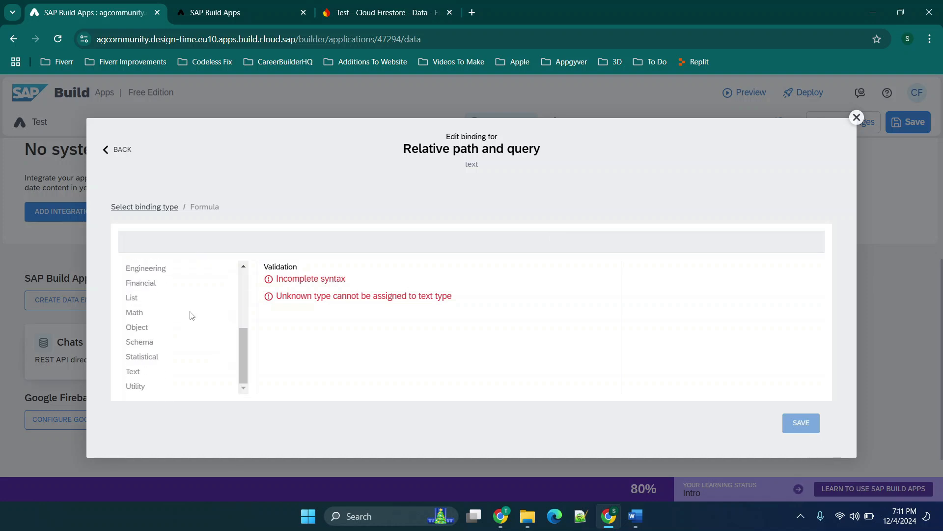
click(131, 377)
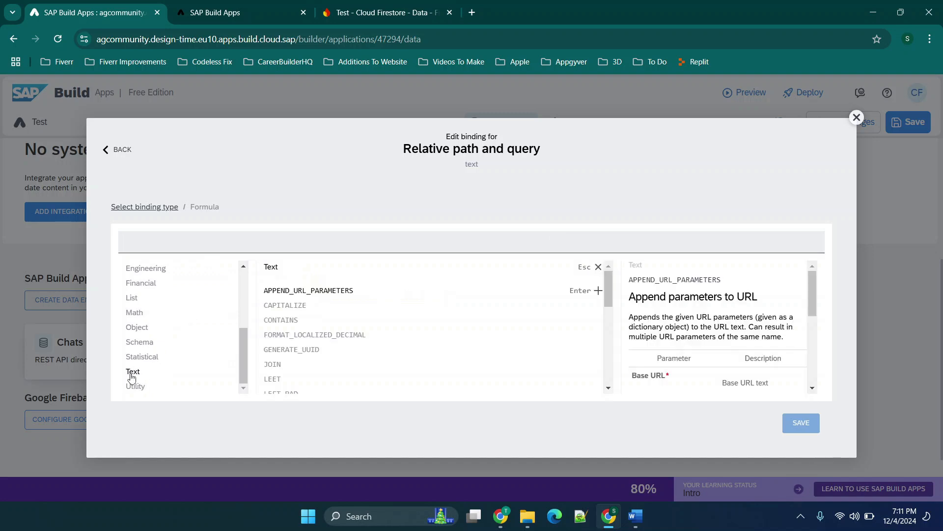
scroll(205, 321, up, 5)
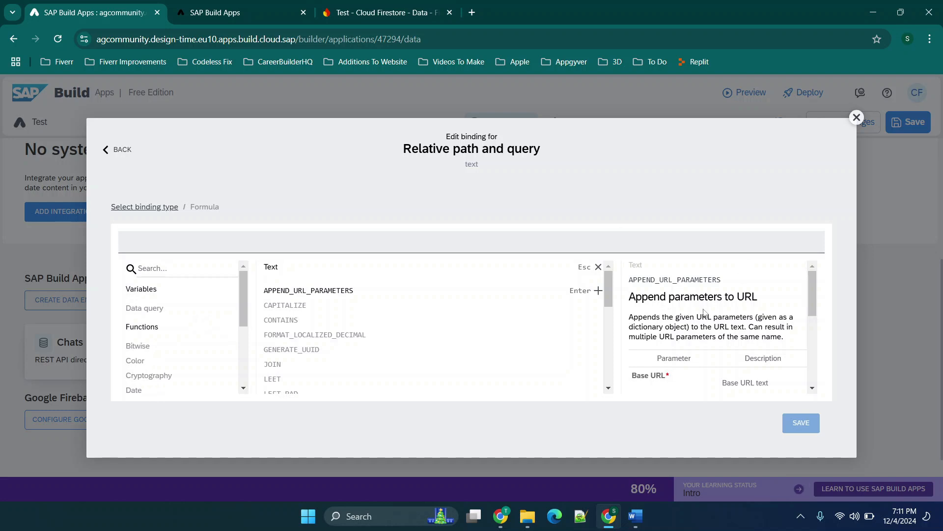
scroll(705, 312, down, 2)
scroll(705, 313, down, 2)
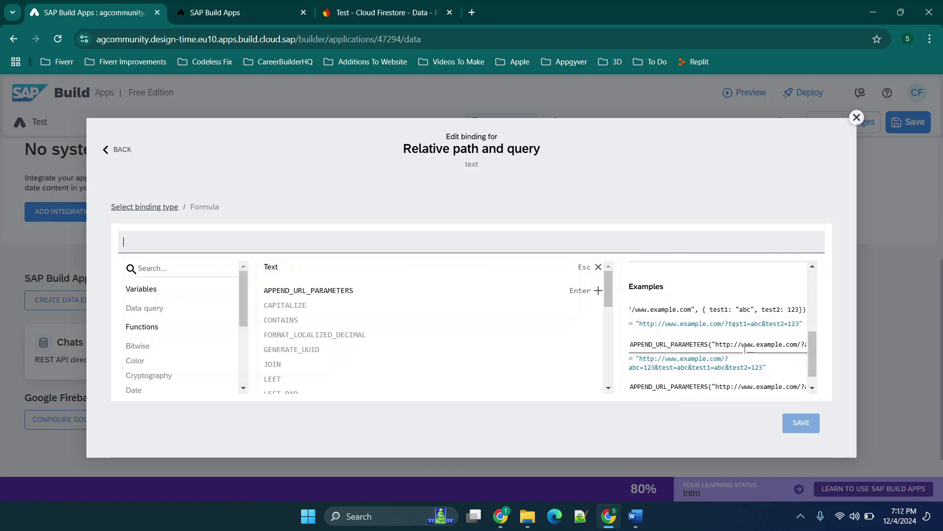
scroll(704, 309, down, 1)
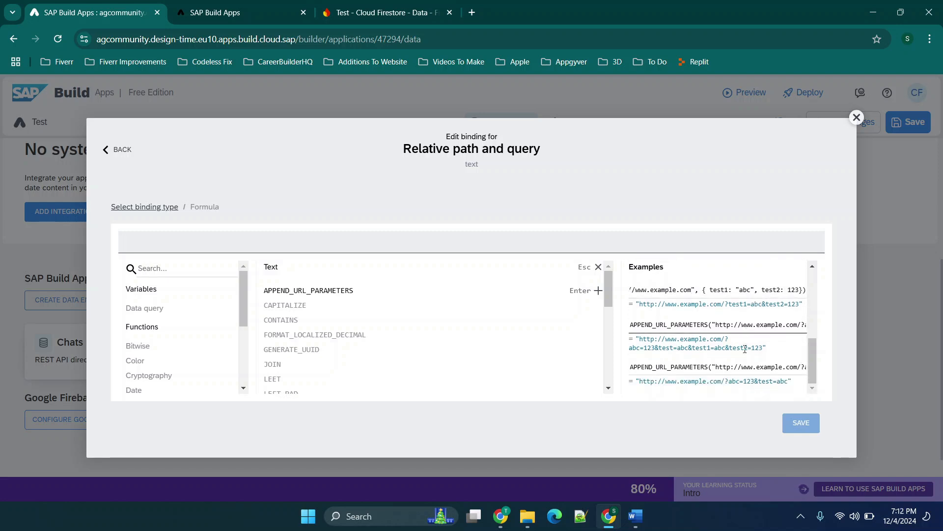
click(856, 117)
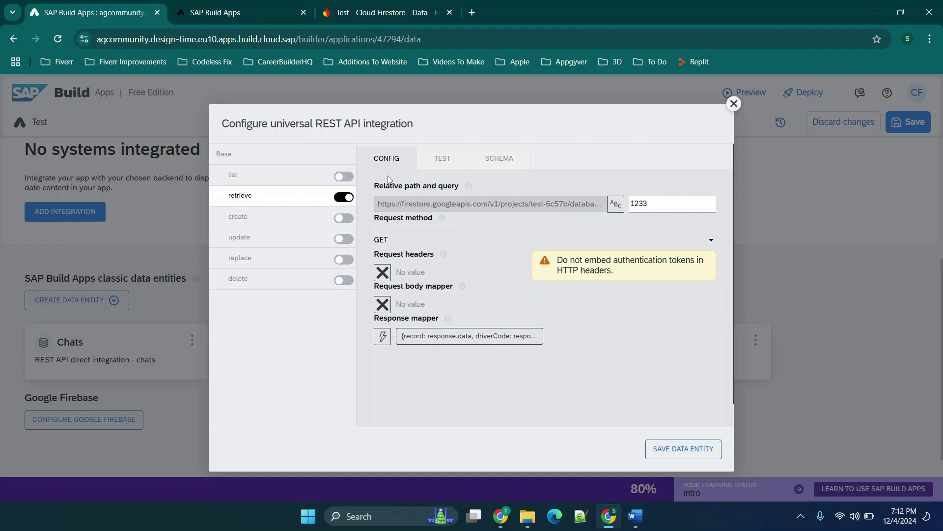
- Run the retrieve method's test without an id and review the returned documents
click(428, 161)
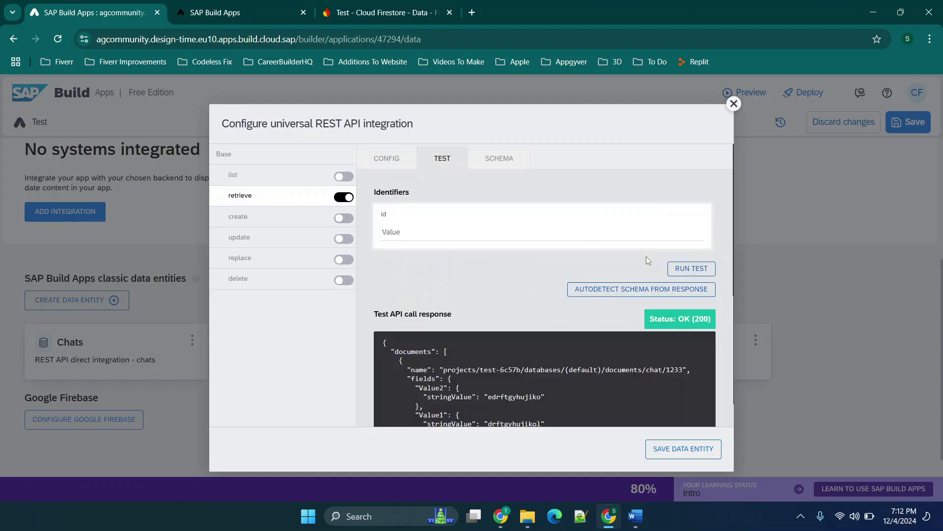
click(692, 269)
scroll(499, 273, down, 3)
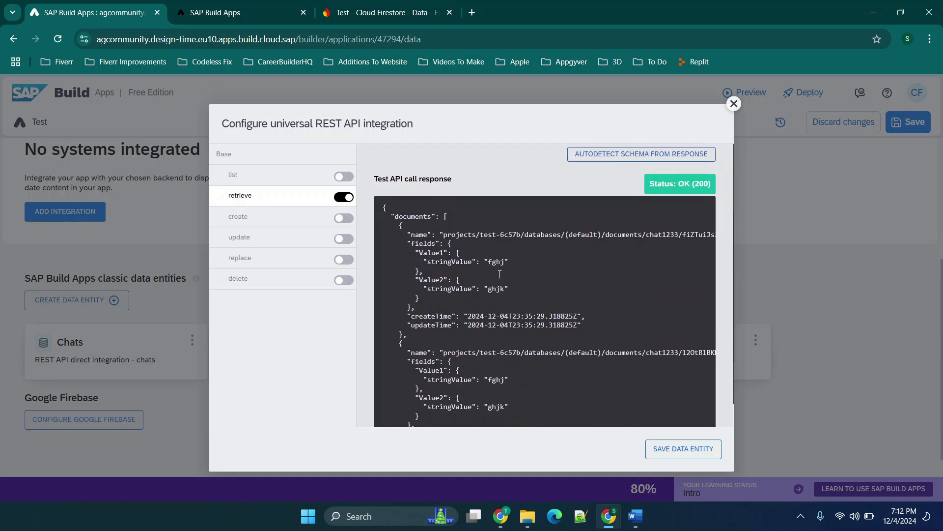
scroll(500, 273, down, 6)
scroll(499, 273, up, 5)
scroll(499, 273, up, 5)
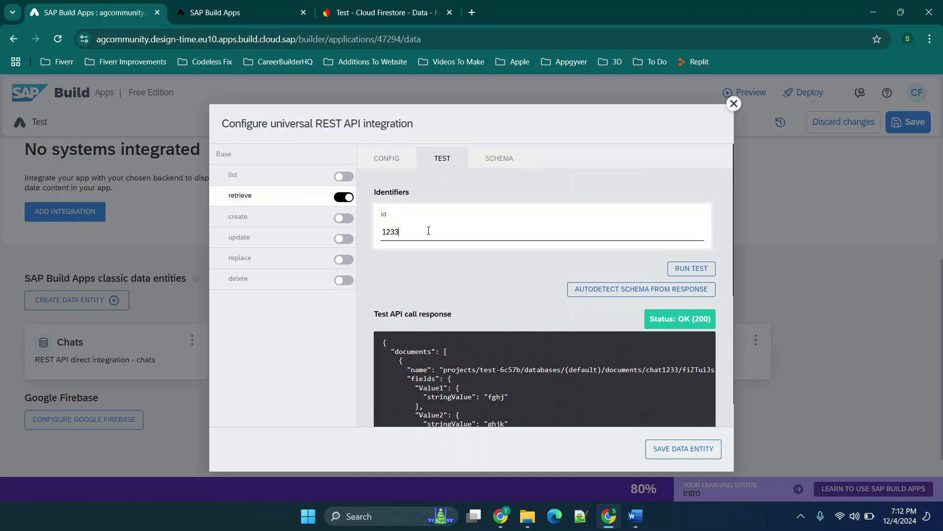
- Run the retrieve method's test with the id 1233 and review the API response
click(693, 268)
scroll(558, 258, down, 10)
scroll(559, 257, up, 10)
- Reselect static text as the retrieve path's binding type, and check the base API URL in the base settings
click(389, 158)
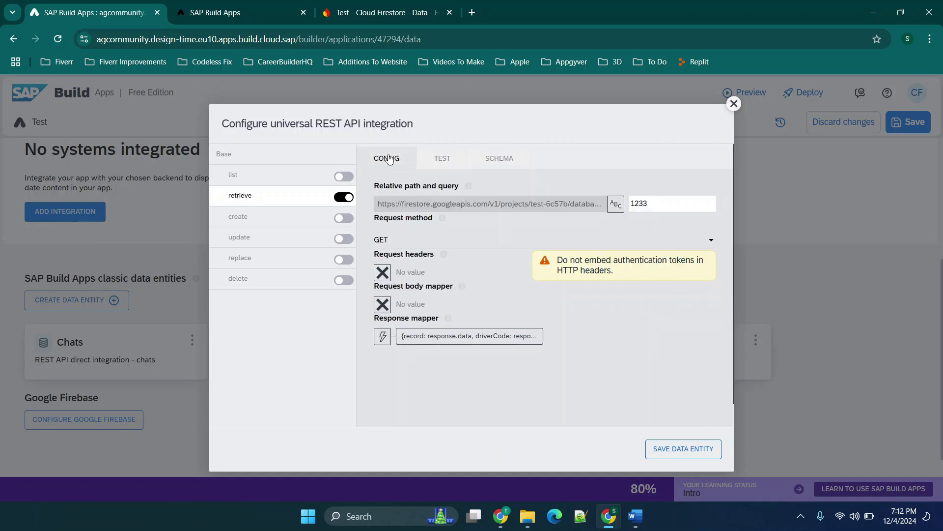
click(616, 204)
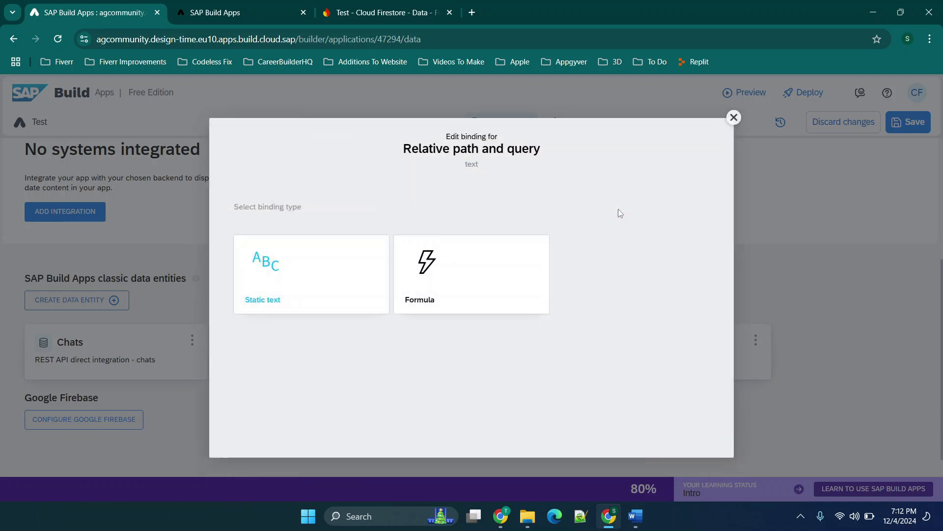
click(311, 282)
click(637, 203)
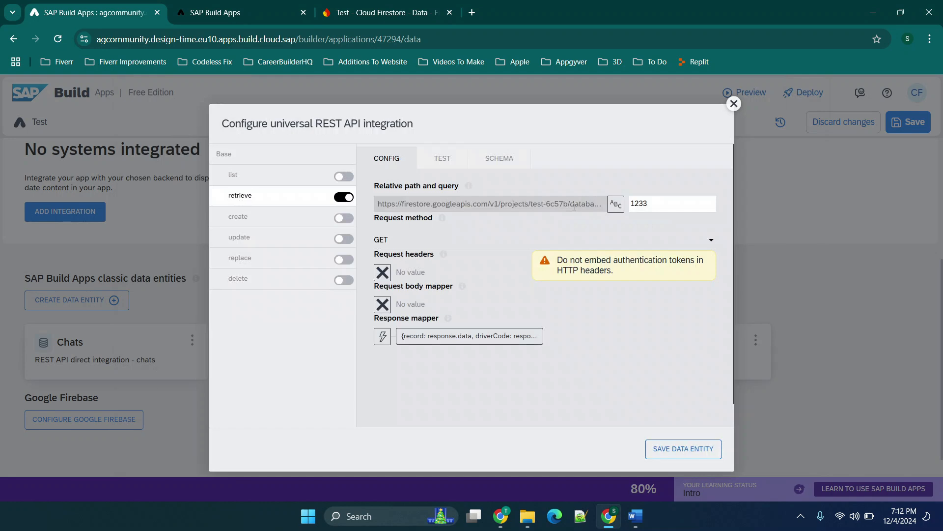
drag(574, 207, 597, 206)
click(255, 154)
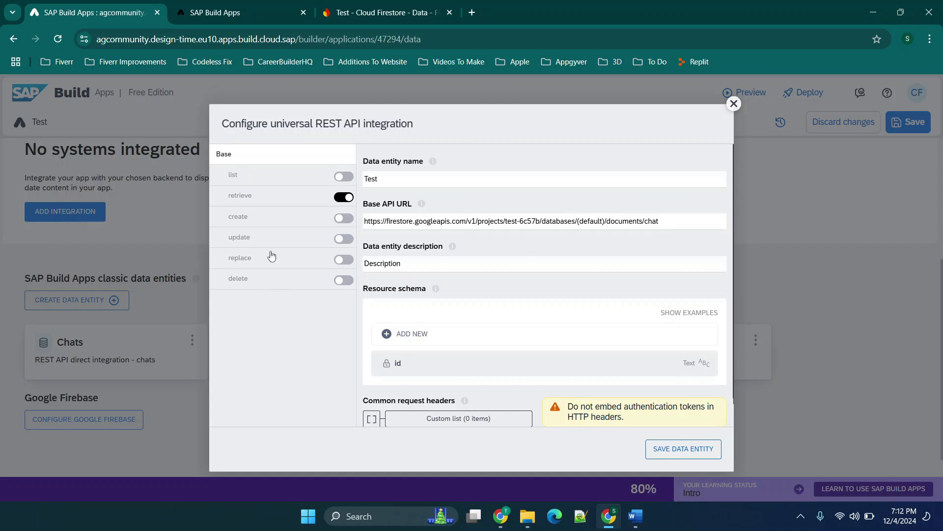
- Set the list method's relative path and query to 1233, run its test and review the response
click(295, 185)
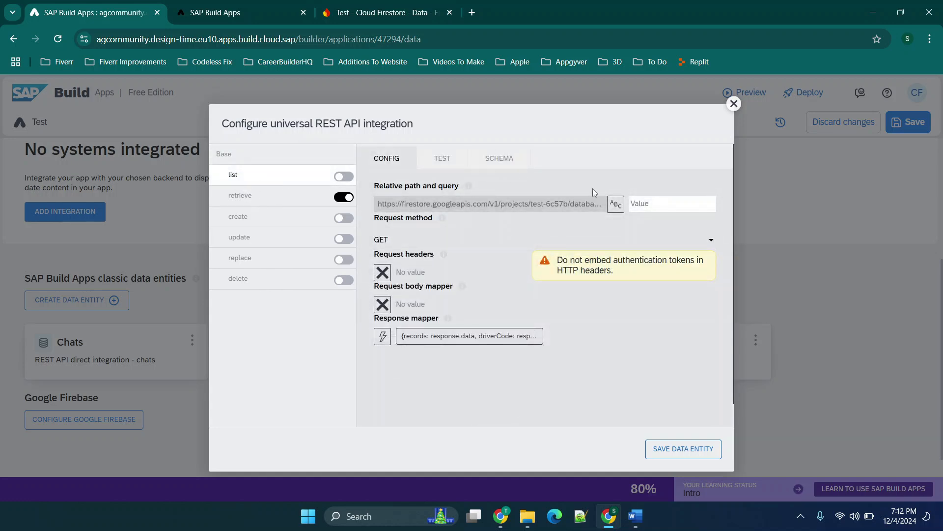
click(655, 207)
click(447, 158)
click(682, 192)
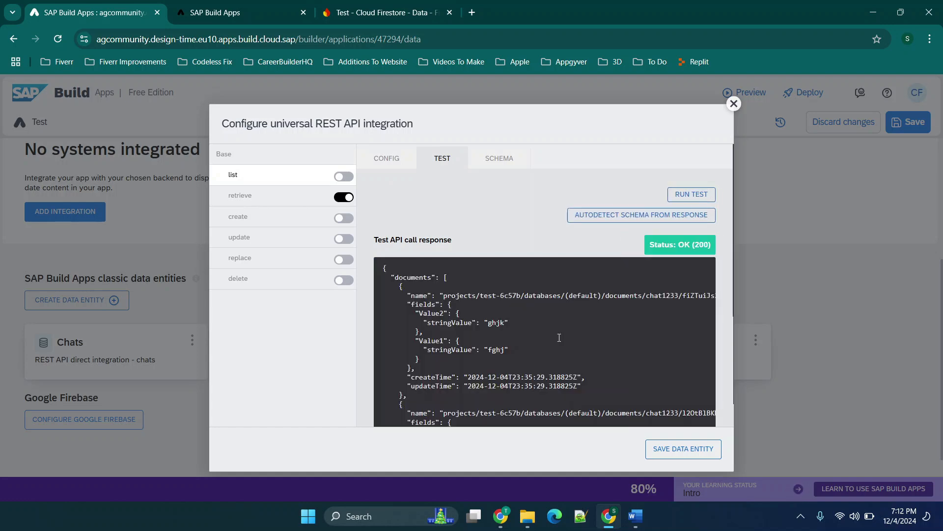
scroll(559, 338, down, 5)
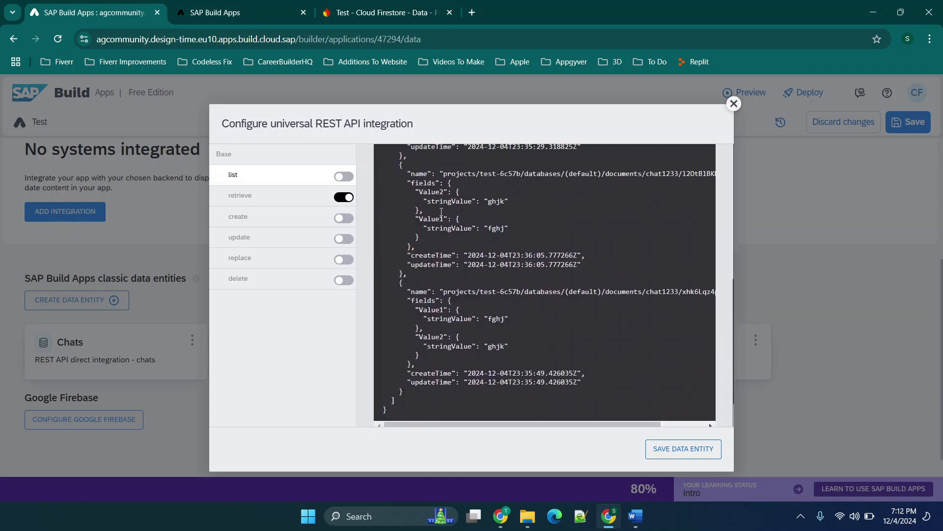
- Review the retrieve method's relative path and its available request methods
click(266, 205)
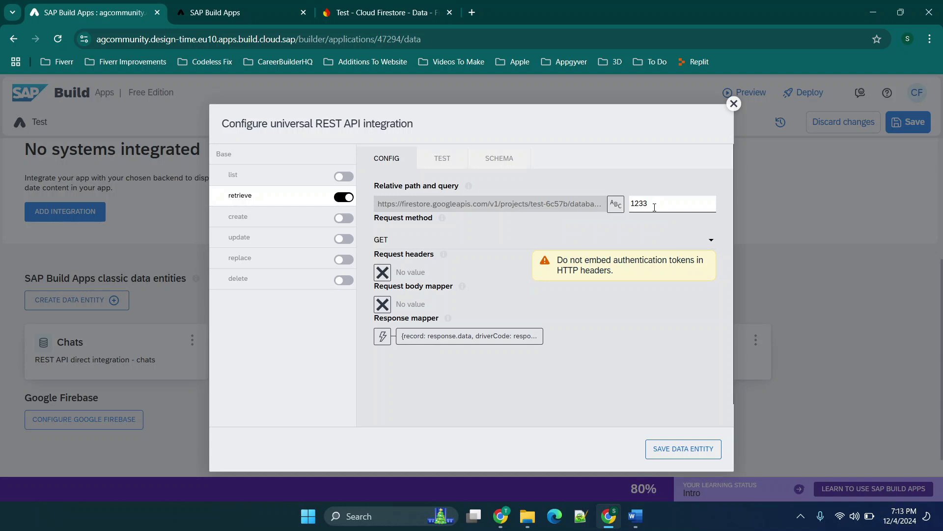
click(541, 241)
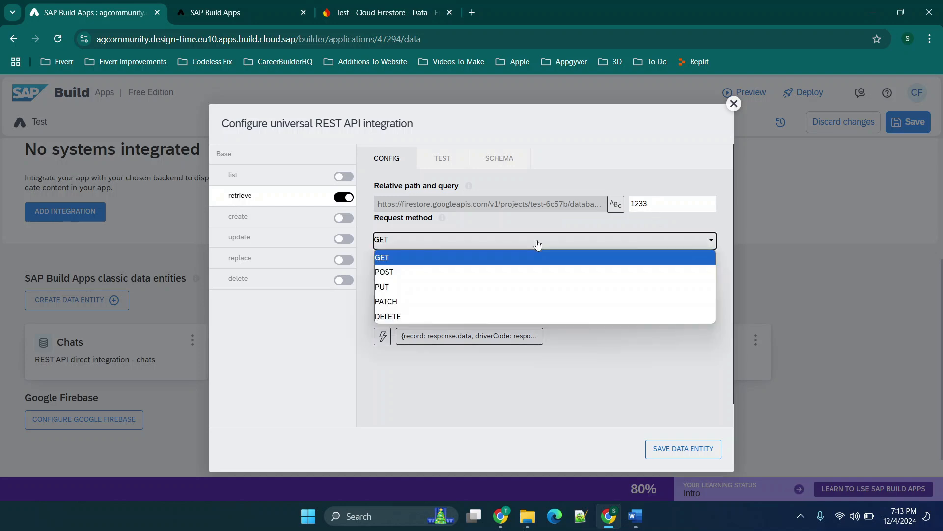
click(604, 208)
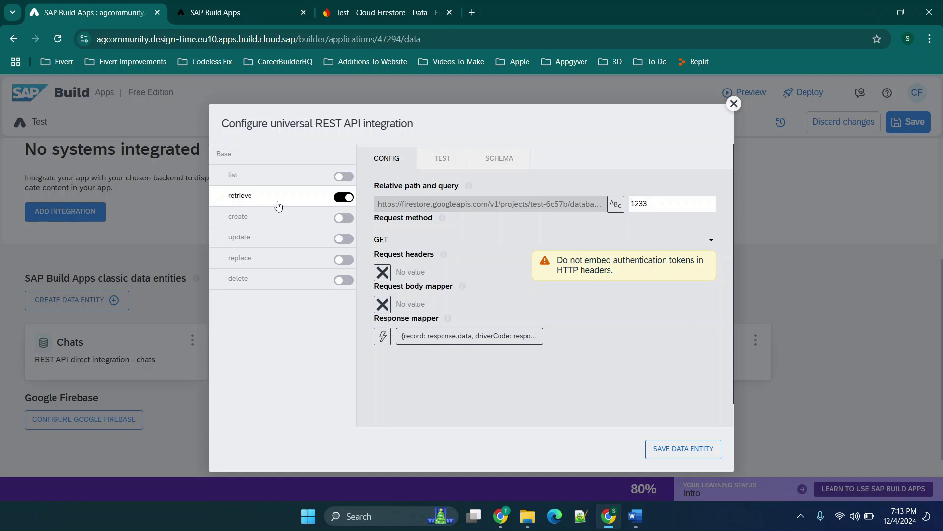
- Enable the list method and recheck the request method options of the retrieve method
click(246, 176)
click(343, 180)
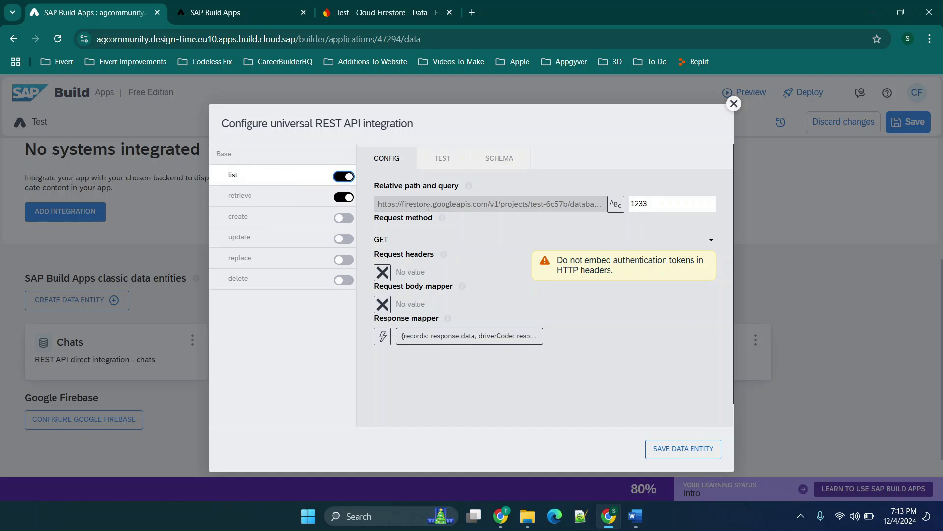
click(309, 201)
click(381, 240)
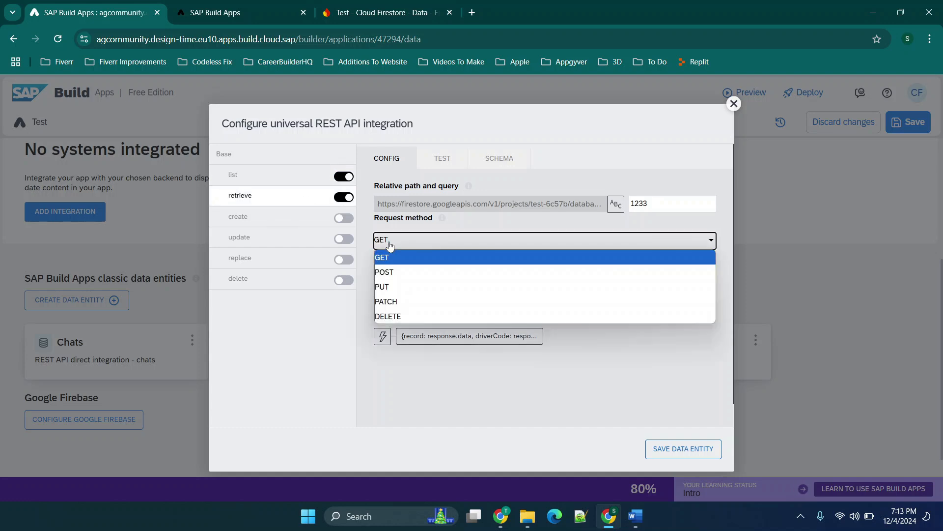
click(394, 366)
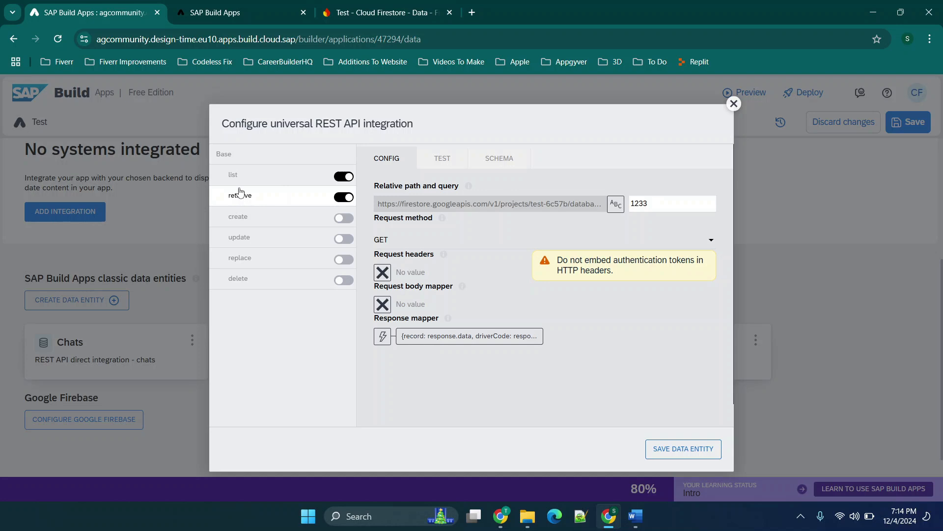
- Check the base API URL and clear the retrieve method's relative path and query
click(235, 161)
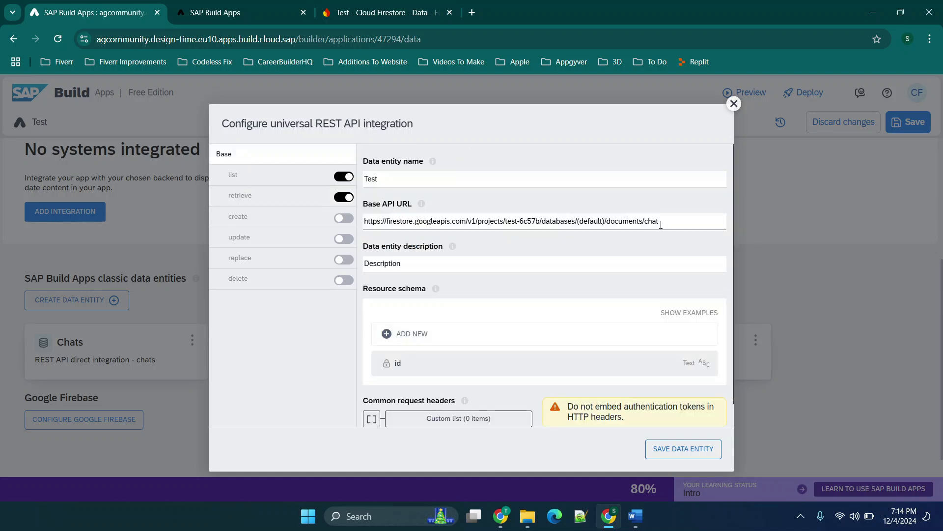
click(258, 203)
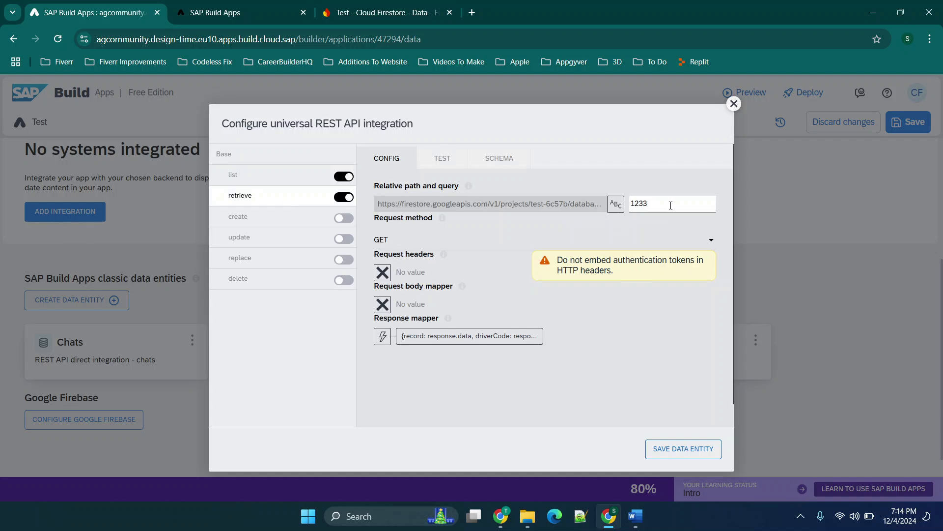
double_click(640, 203)
key(BackSpace)
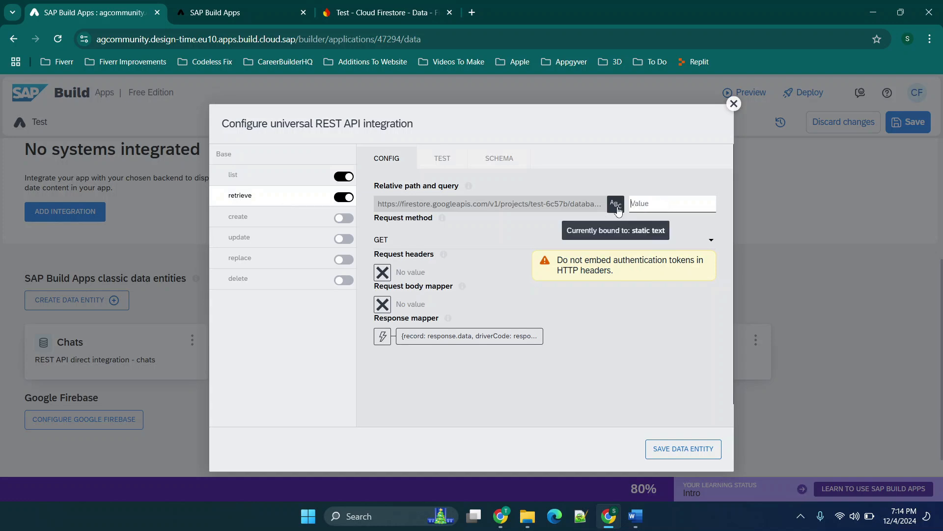
- Check the Firestore chat collection, then run the retrieve test in SAP Build Apps without a relative path and compare the returned documents
click(434, 4)
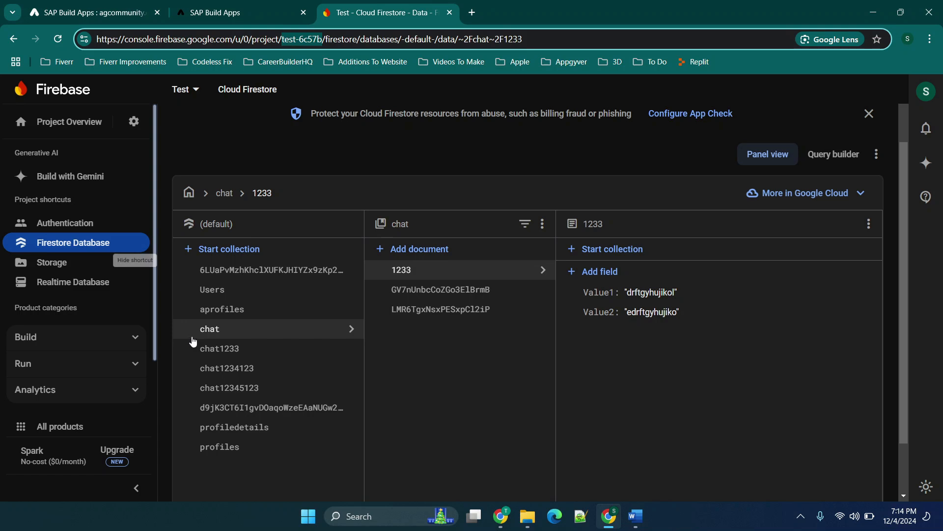
click(118, 5)
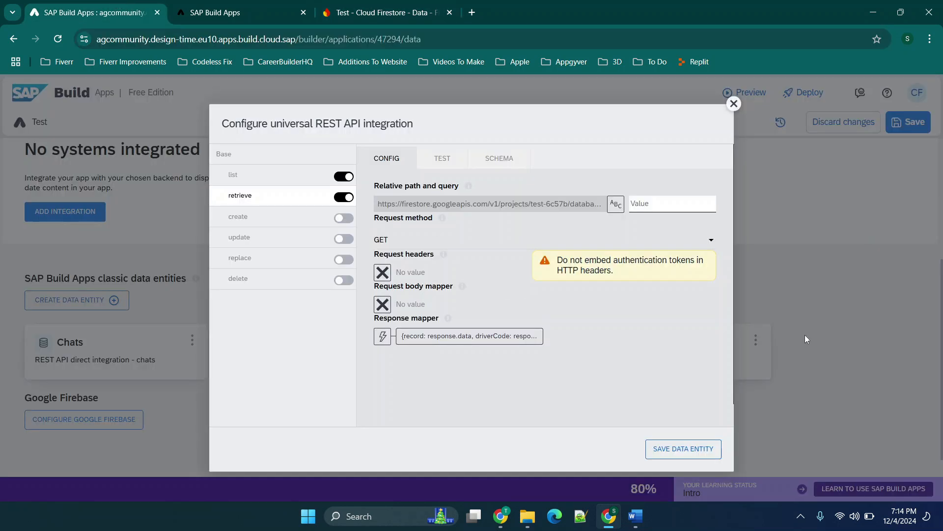
click(448, 161)
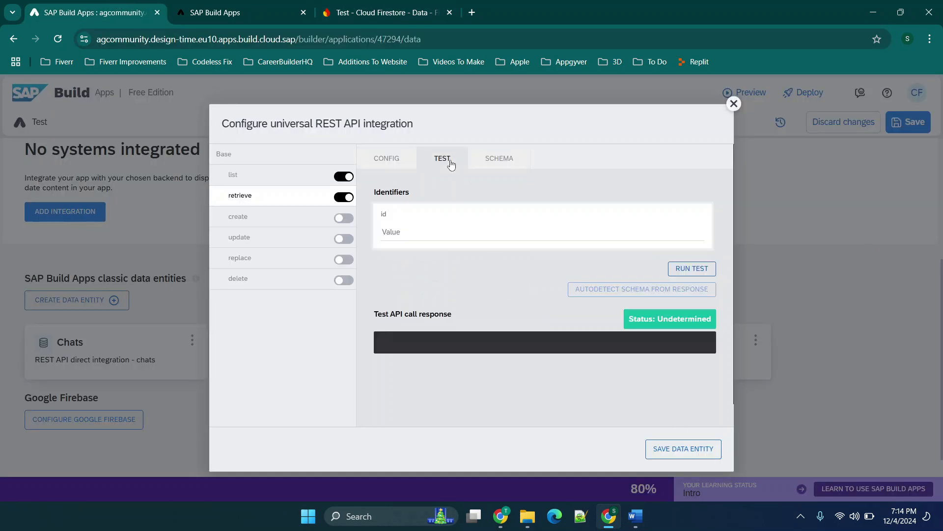
click(694, 269)
scroll(562, 349, down, 5)
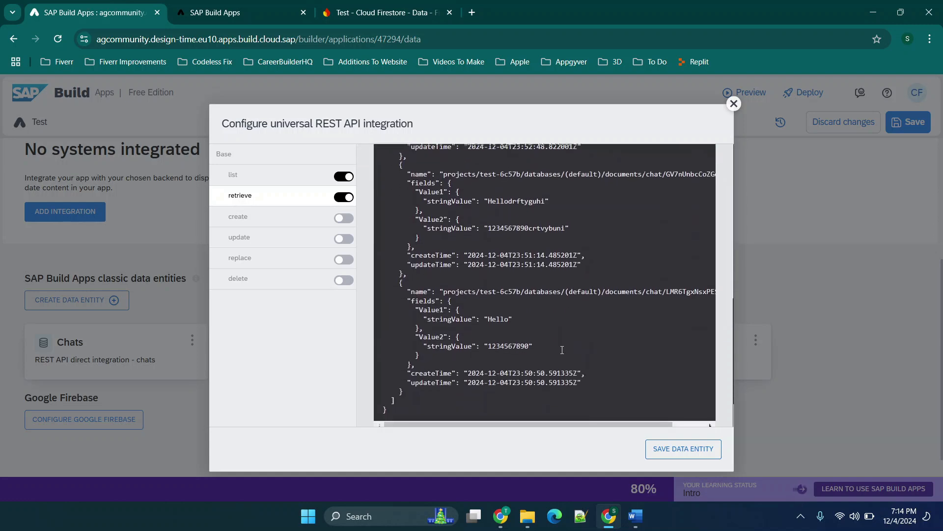
scroll(562, 350, up, 5)
- Point the retrieve method's relative path at the chat document 1233, run the test and review the response
click(393, 162)
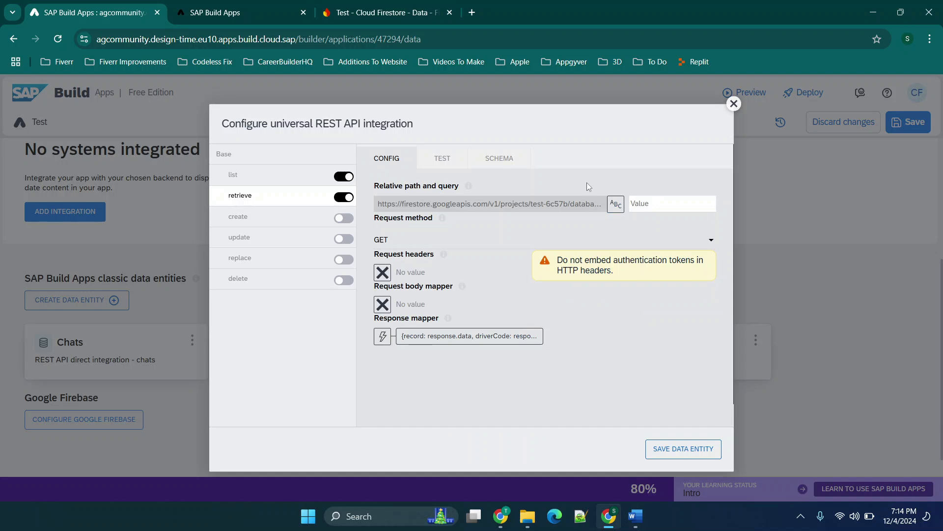
click(642, 207)
click(448, 162)
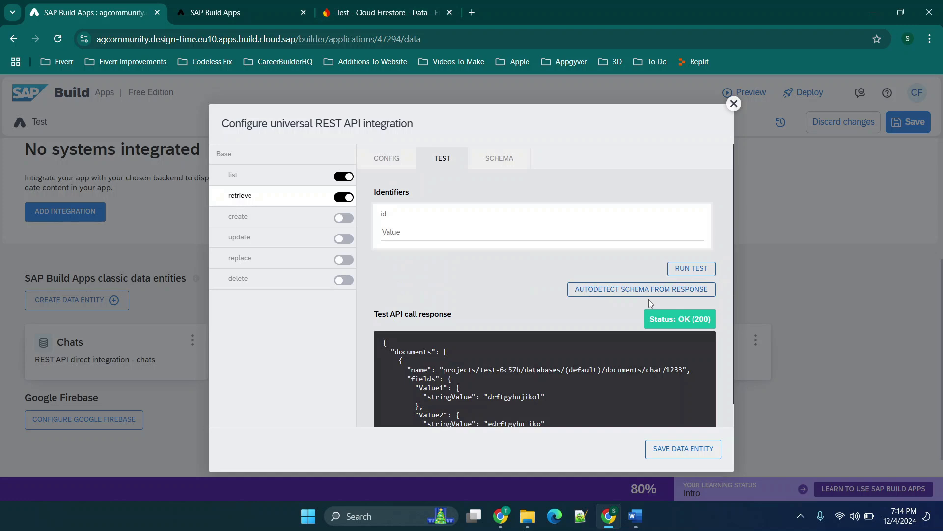
click(692, 268)
scroll(519, 295, down, 1)
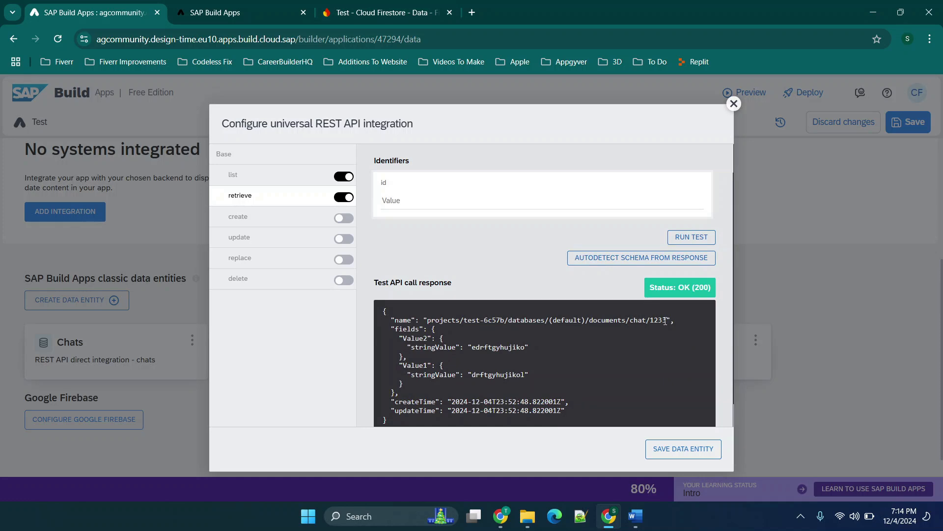
scroll(665, 320, down, 1)
scroll(437, 244, up, 1)
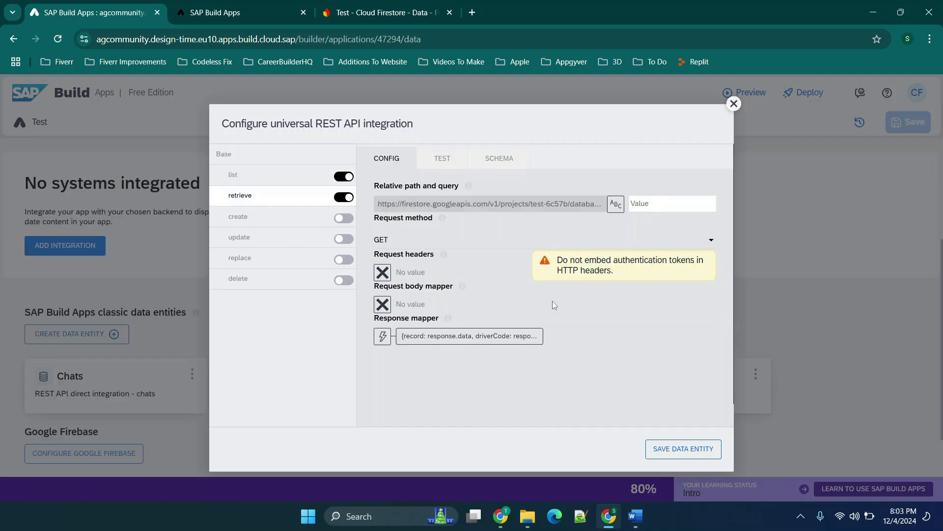
- Disable the list method and open the data entity's base settings
click(344, 177)
click(264, 150)
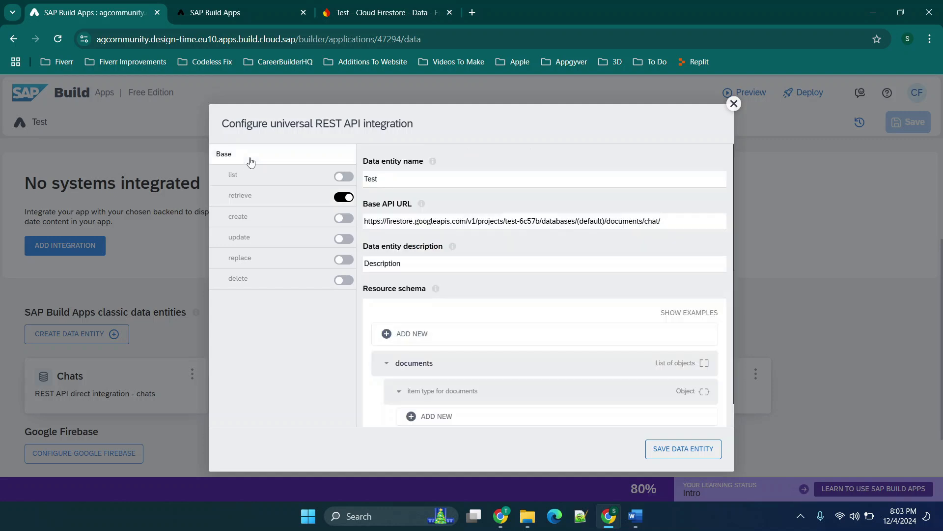
- Check the base API URL in the data entity, then switch to Word and compare it with the Firestore URL template
drag(364, 222, 705, 225)
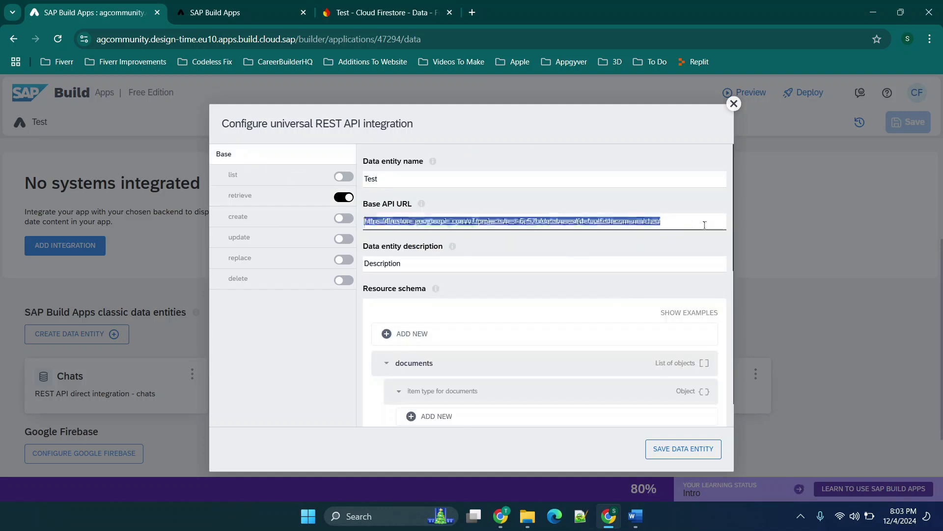
click(668, 223)
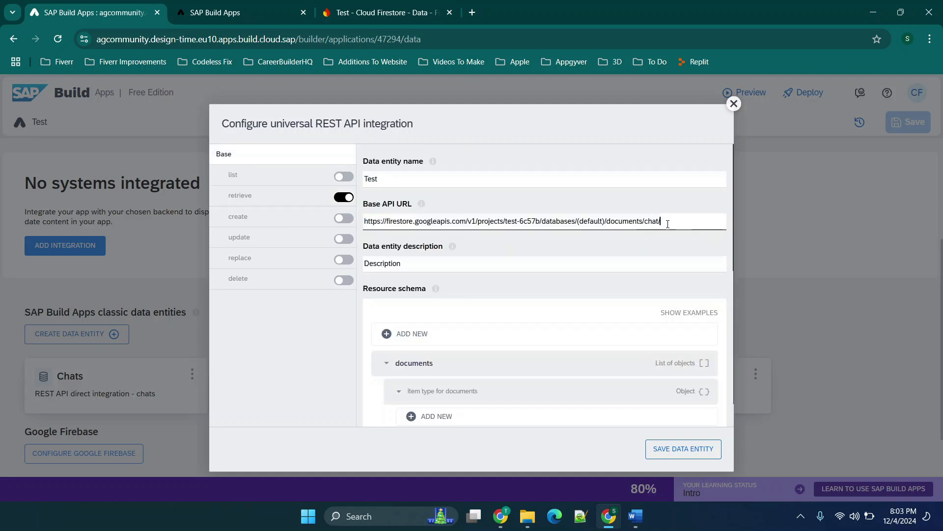
click(635, 515)
click(632, 502)
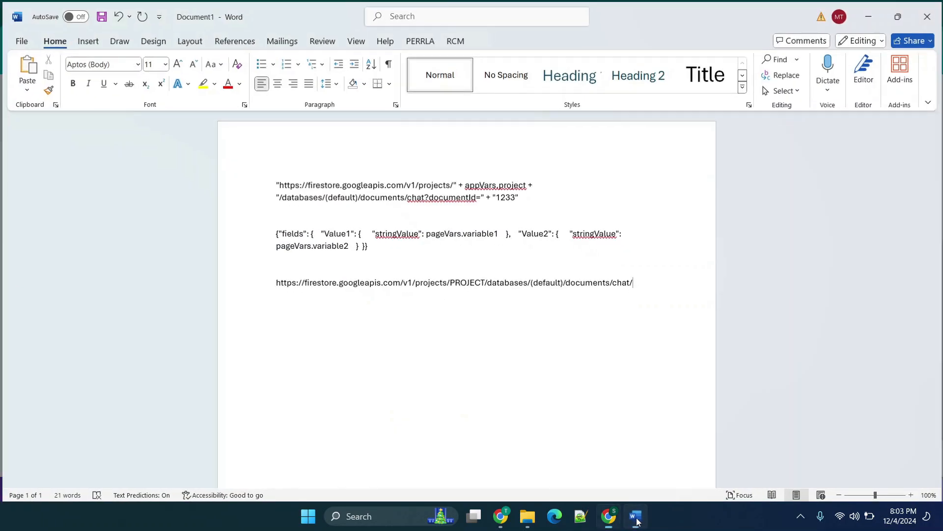
- Switch to the Cloud Firestore console and compare the documents in the chat and chat1233 collections
click(380, 18)
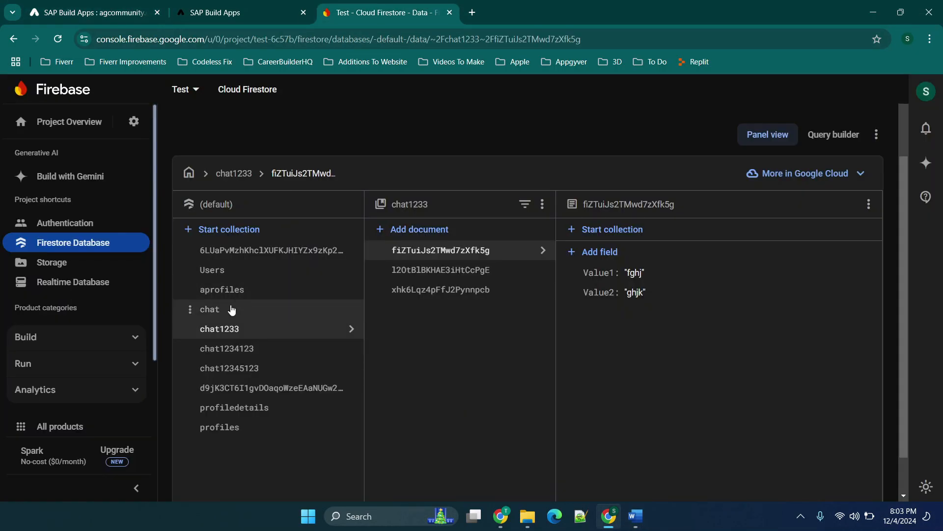
click(212, 315)
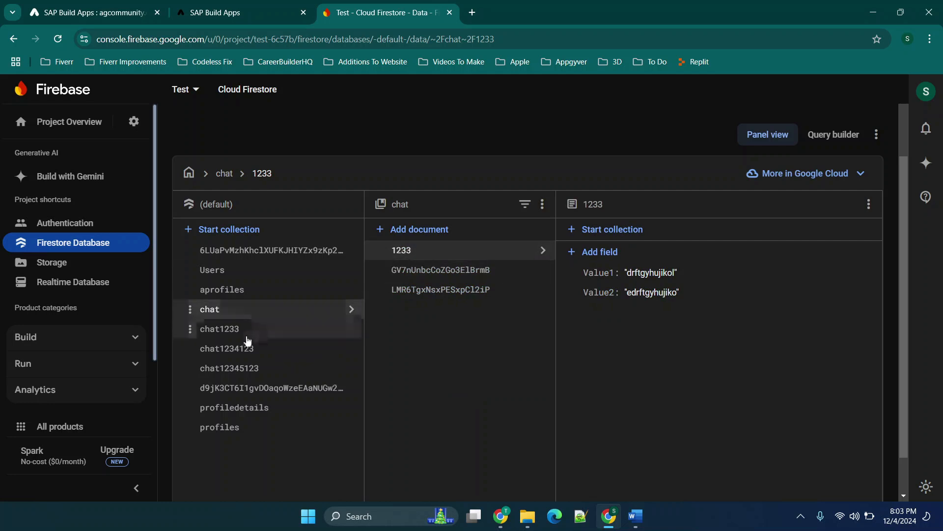
click(224, 337)
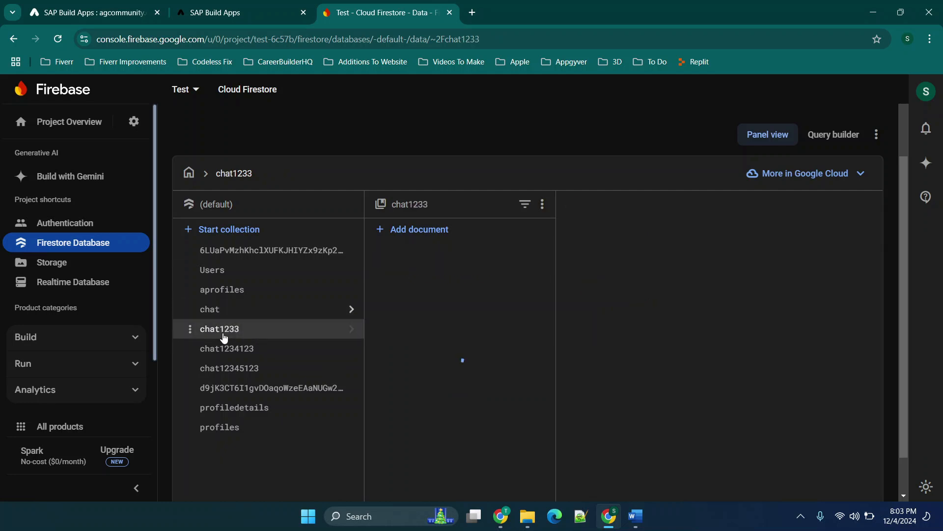
click(259, 314)
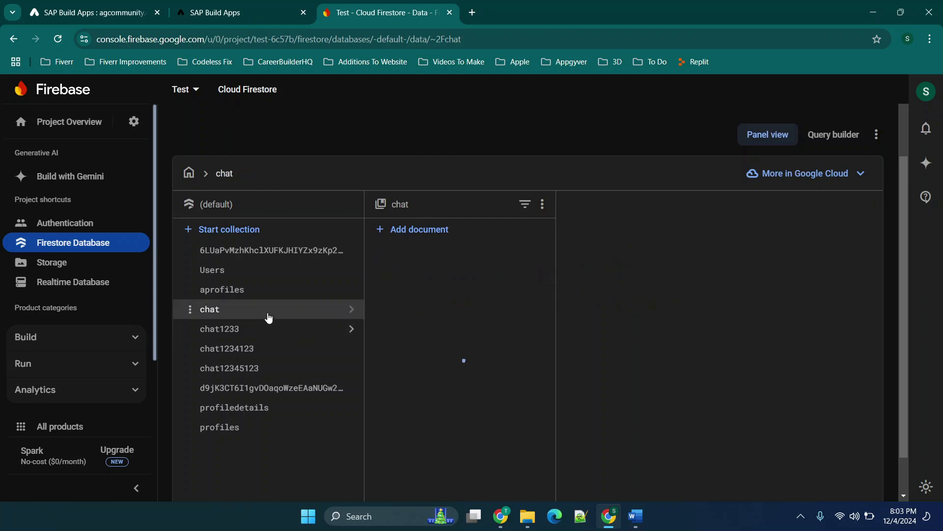
- Return to SAP Build Apps and check the project ID and collection path in the base API URL
key(ctrl+1)
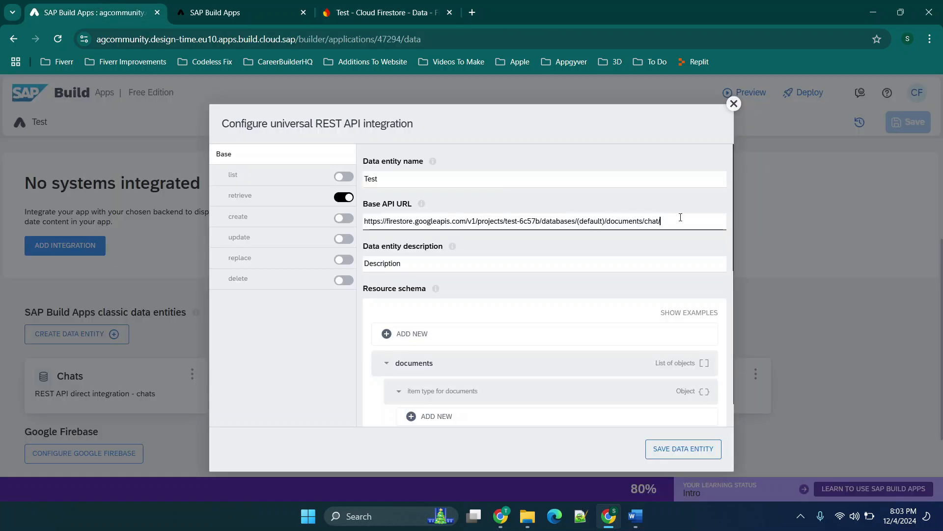
drag(622, 222, 703, 223)
click(703, 222)
drag(505, 221, 540, 224)
- Try to add a text field with the key ID to the data entity's additional inputs
scroll(459, 270, down, 3)
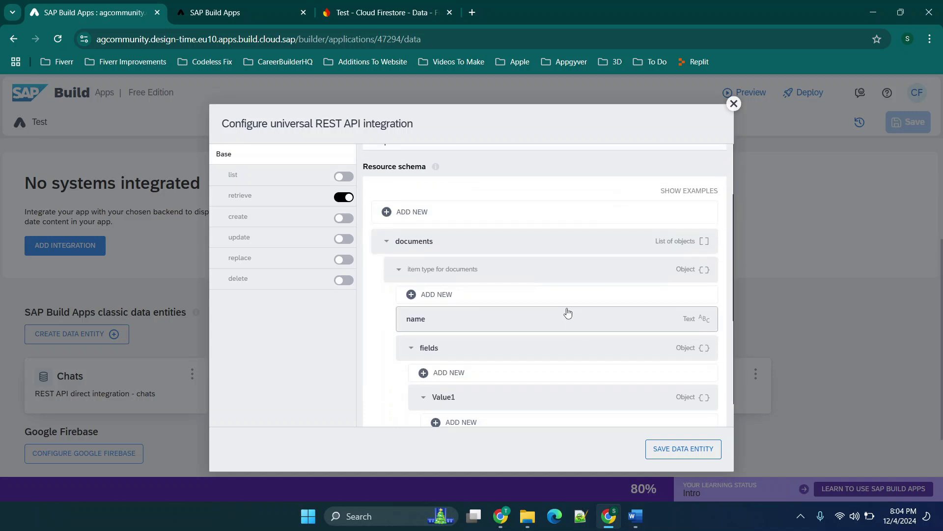
scroll(565, 313, up, 2)
scroll(580, 330, down, 8)
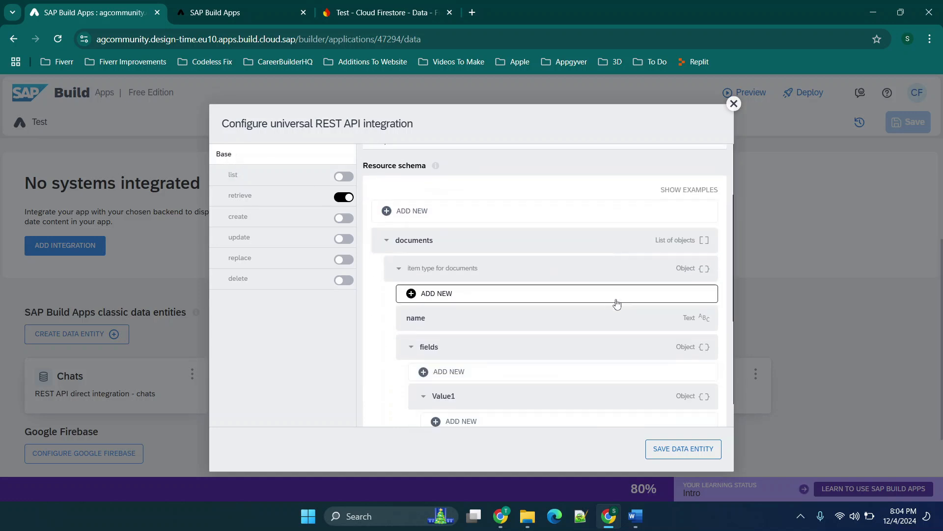
scroll(617, 304, down, 1)
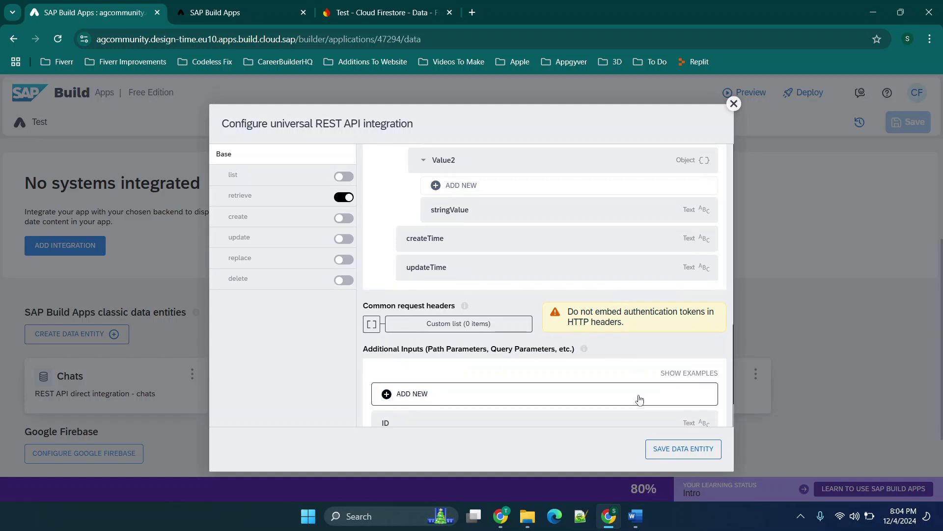
scroll(570, 403, down, 1)
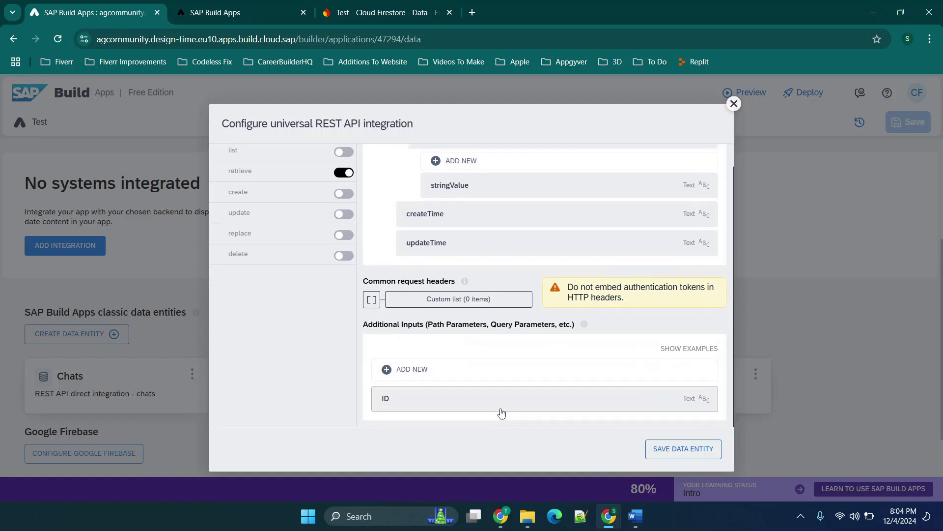
click(410, 369)
click(415, 309)
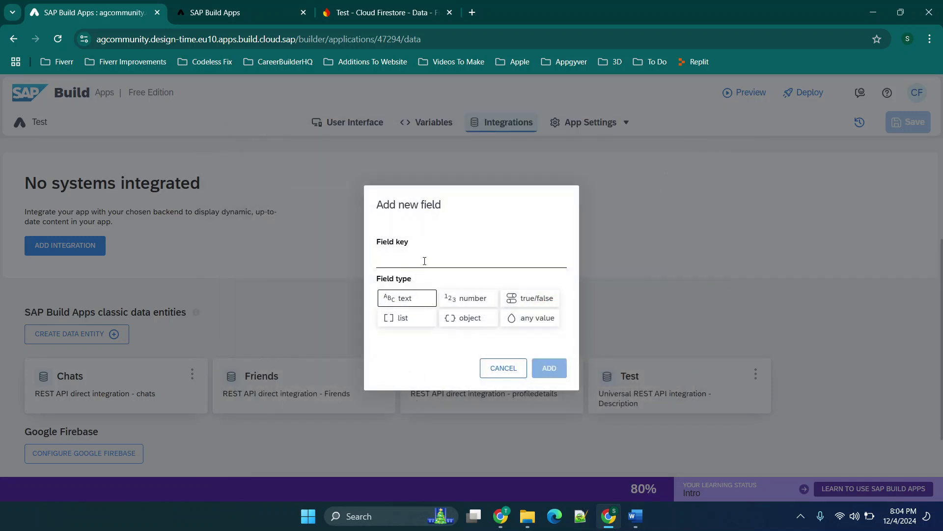
click(424, 261)
text(ID)
key(Return)
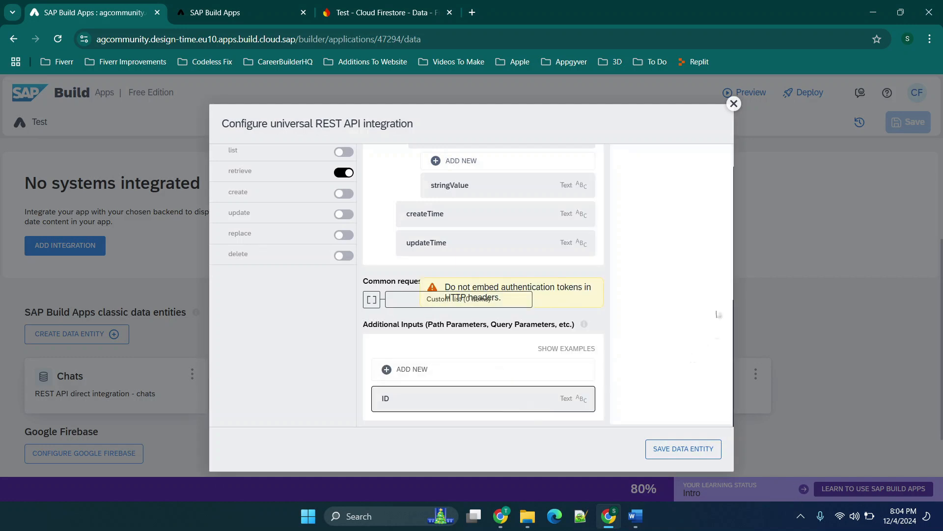
- Review the ID input's display name, field type, text type, required setting and field key
scroll(682, 295, up, 1)
scroll(696, 302, up, 3)
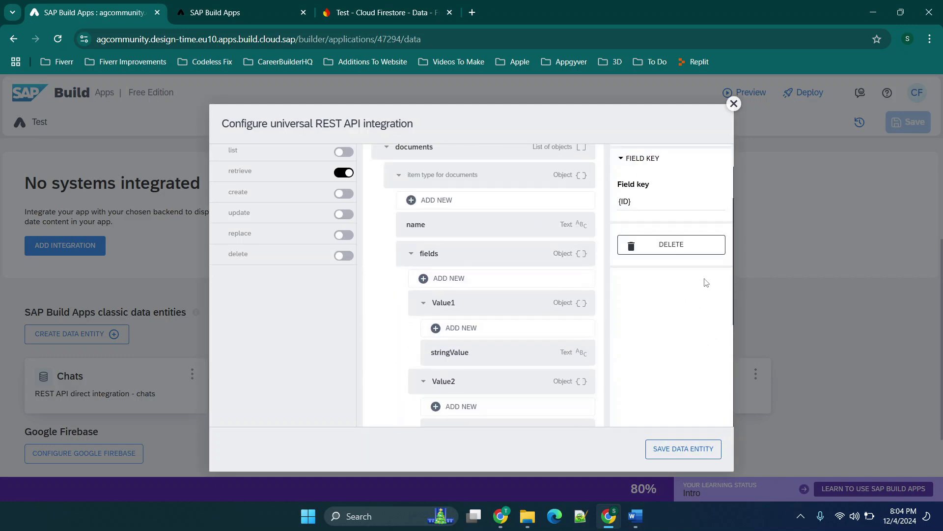
scroll(706, 282, up, 4)
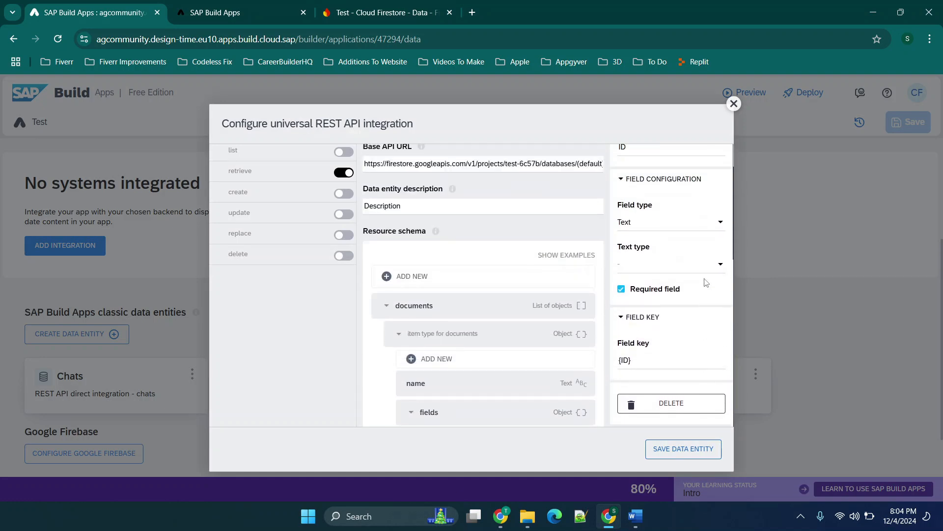
double_click(635, 181)
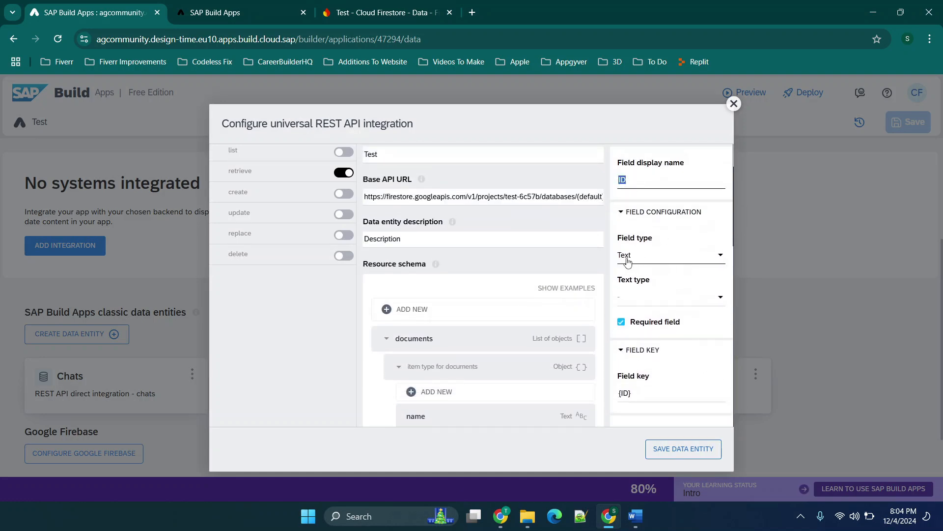
click(627, 261)
click(658, 267)
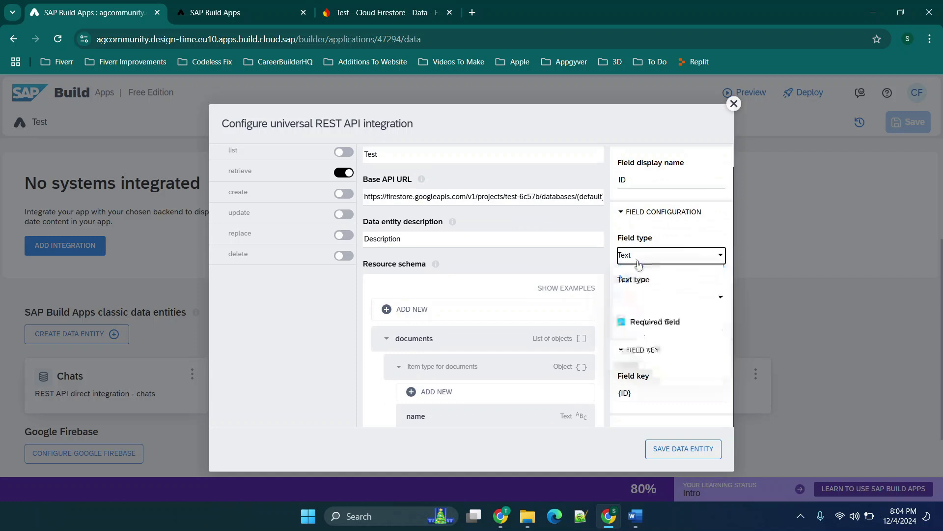
click(658, 299)
click(656, 304)
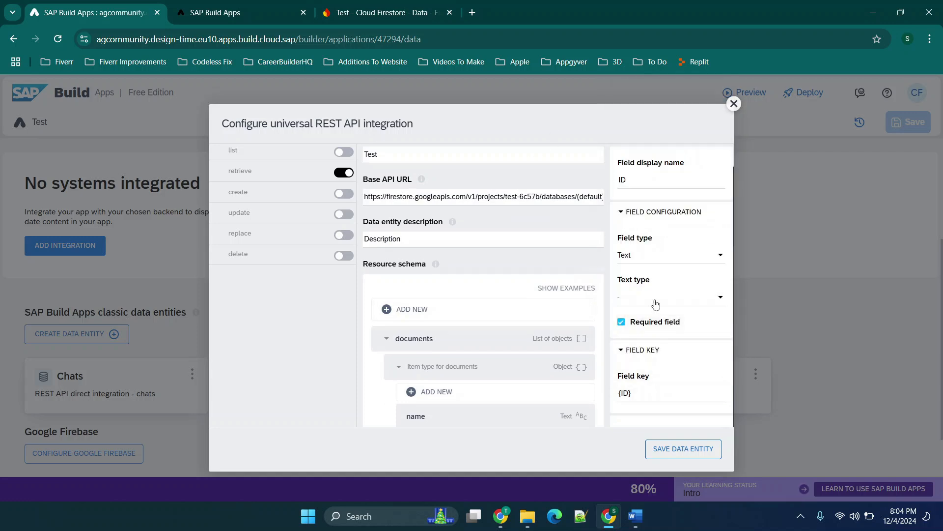
scroll(658, 312, up, 1)
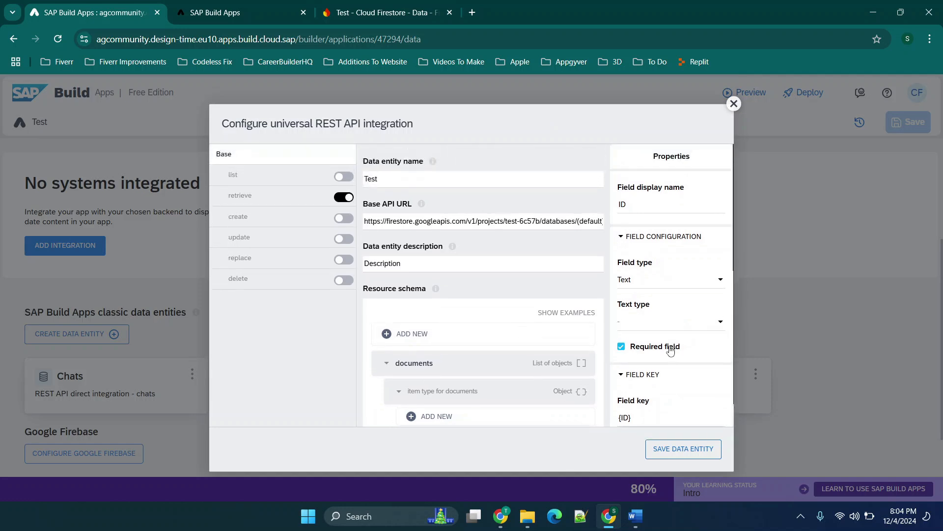
scroll(668, 349, down, 2)
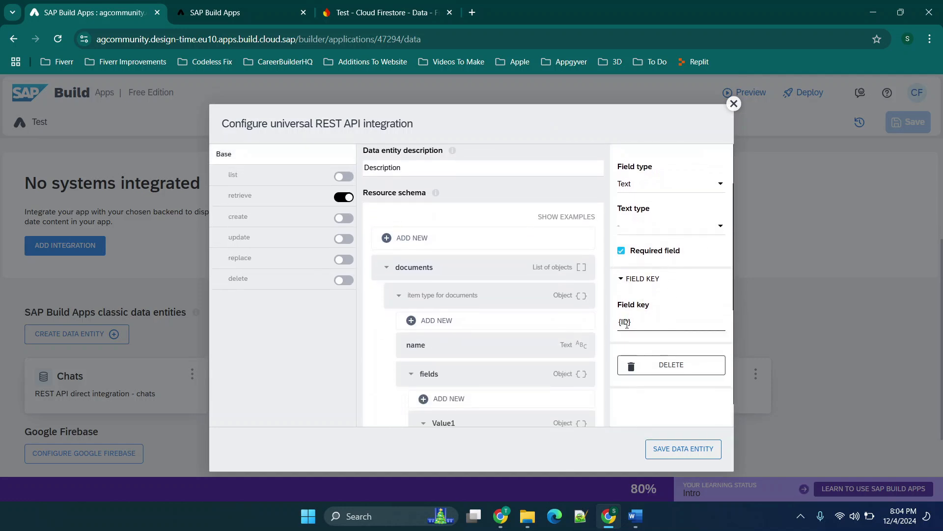
scroll(634, 323, up, 2)
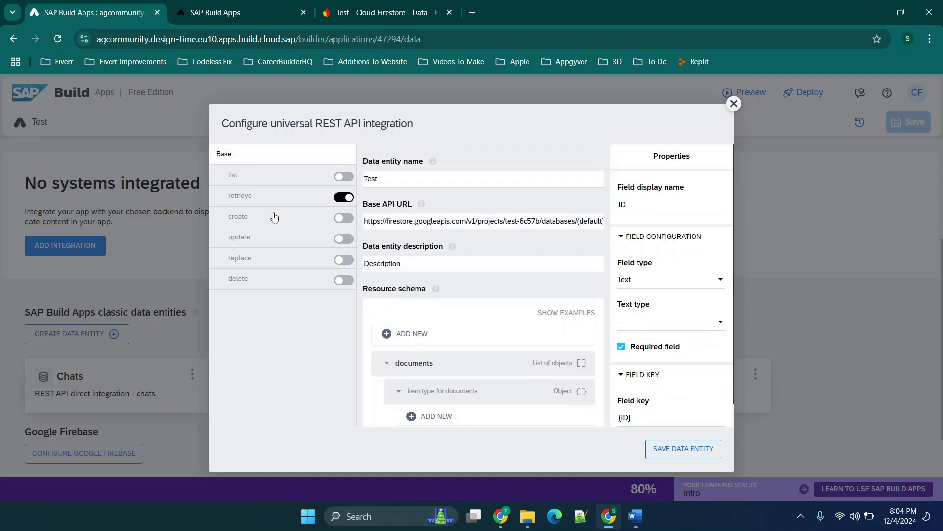
- Examine the data query variables offered in a formula for the retrieve method's relative path, then close the binding without saving
click(262, 197)
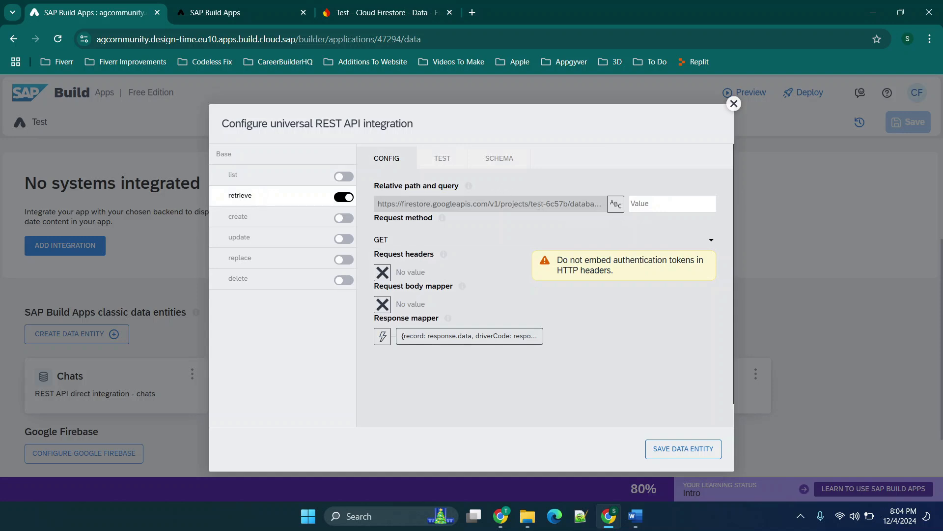
drag(382, 203, 615, 205)
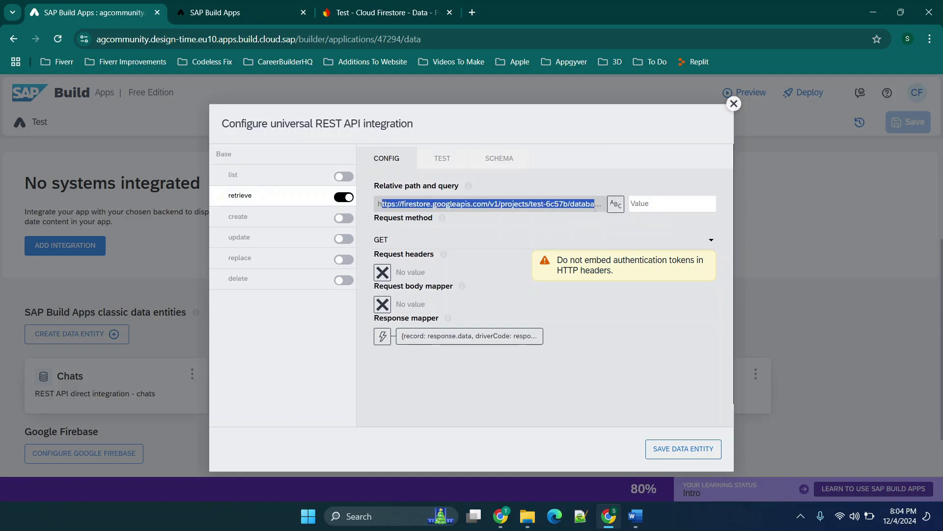
click(589, 203)
click(613, 206)
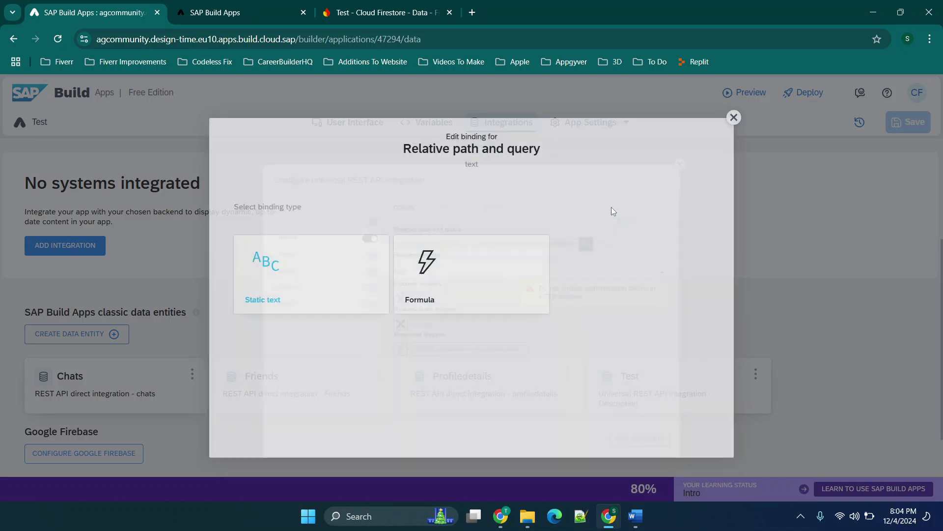
click(452, 288)
click(390, 302)
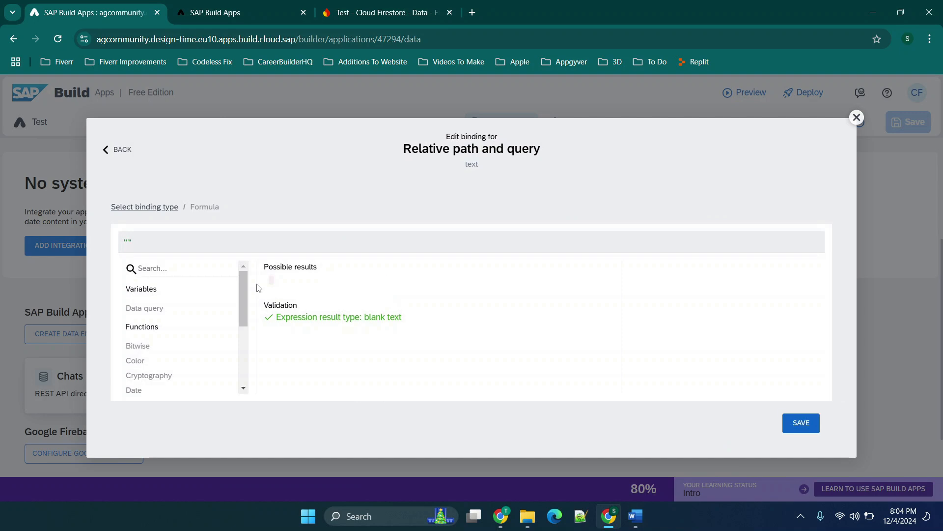
key(BackSpace)
key(BackSpace)
click(142, 308)
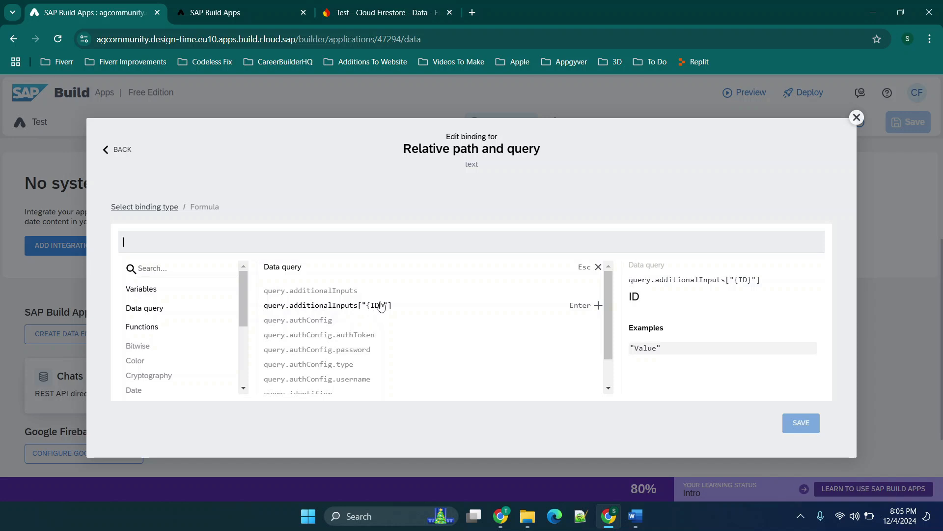
click(856, 118)
- Change the field key of the ID additional input to {ID1} in the base settings
click(262, 153)
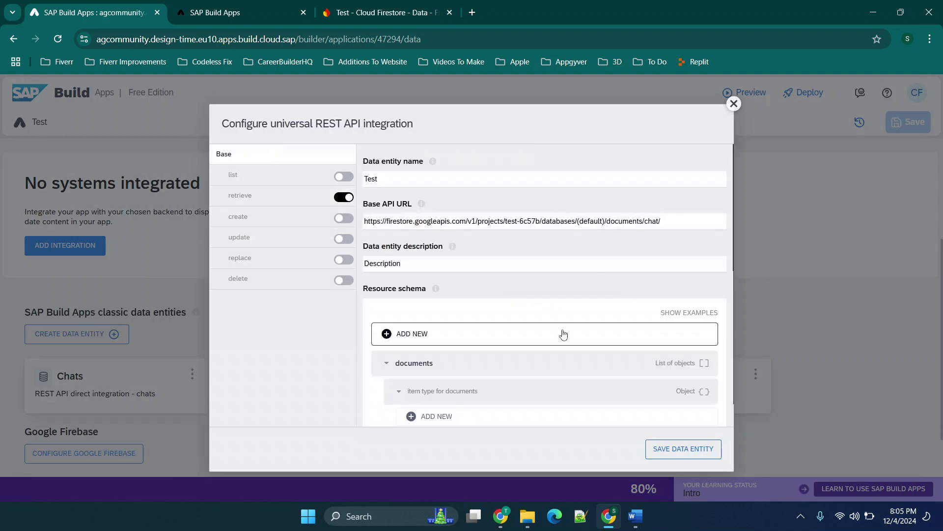
scroll(589, 363, down, 2)
scroll(601, 373, down, 10)
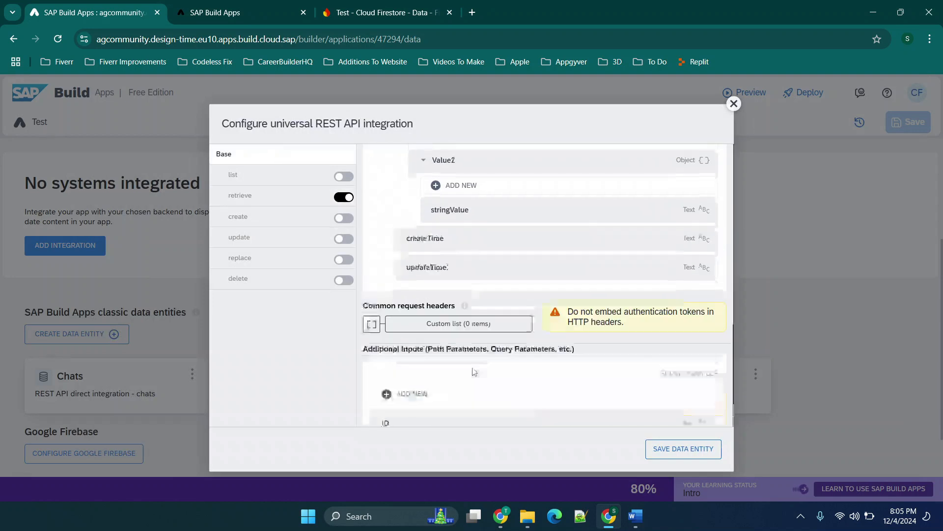
click(431, 424)
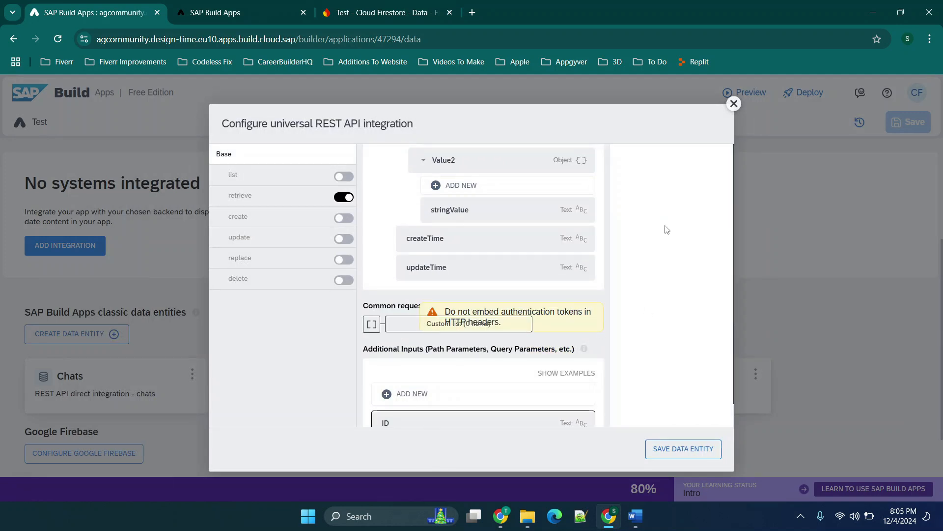
scroll(665, 228, up, 10)
click(631, 338)
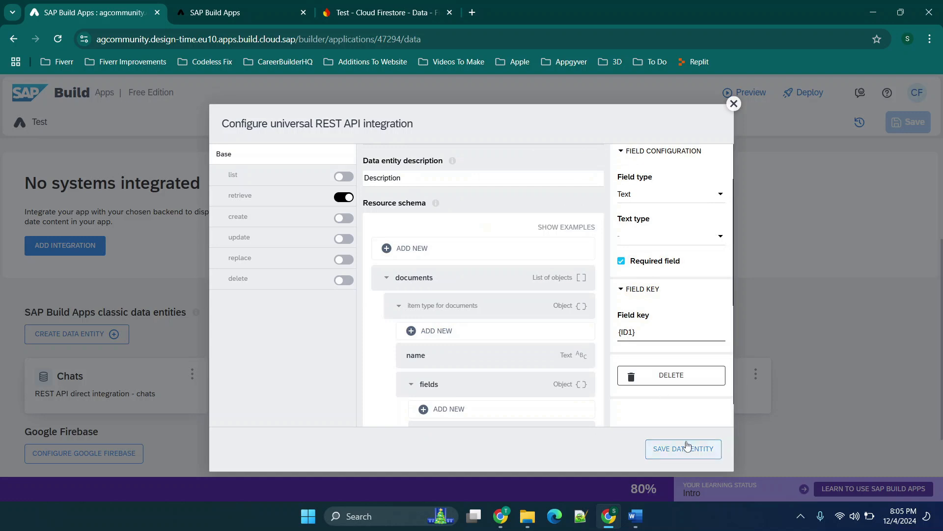
- Bind the retrieve method's relative path and query to the formula query.additionalInputs["{ID1}"] and save the binding
click(245, 198)
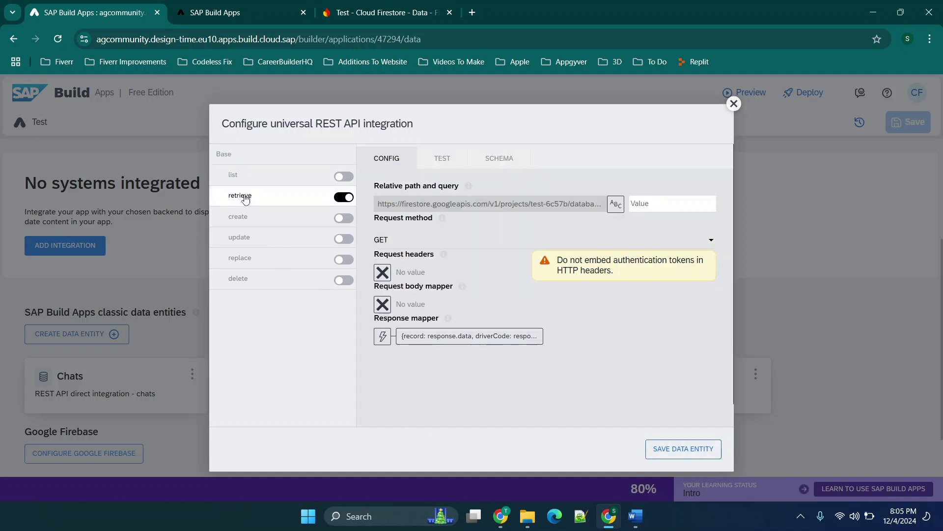
click(616, 203)
click(481, 261)
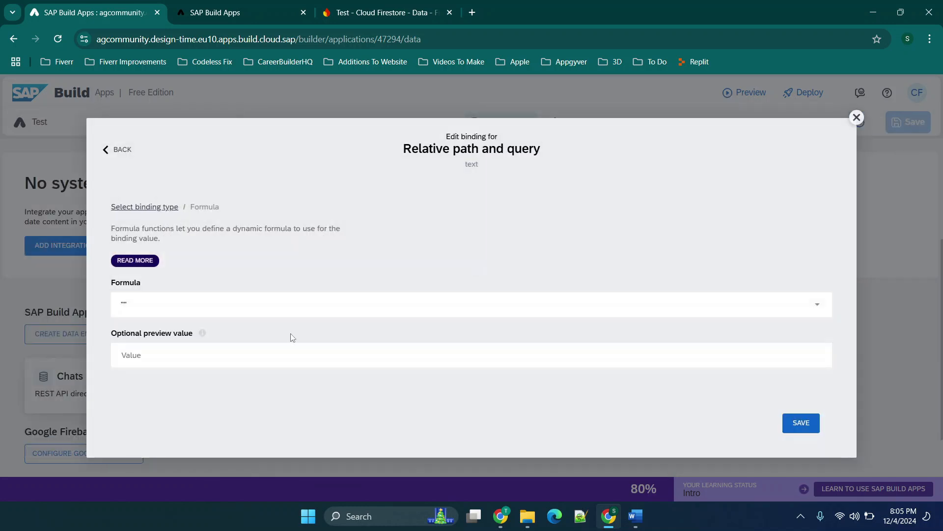
click(253, 311)
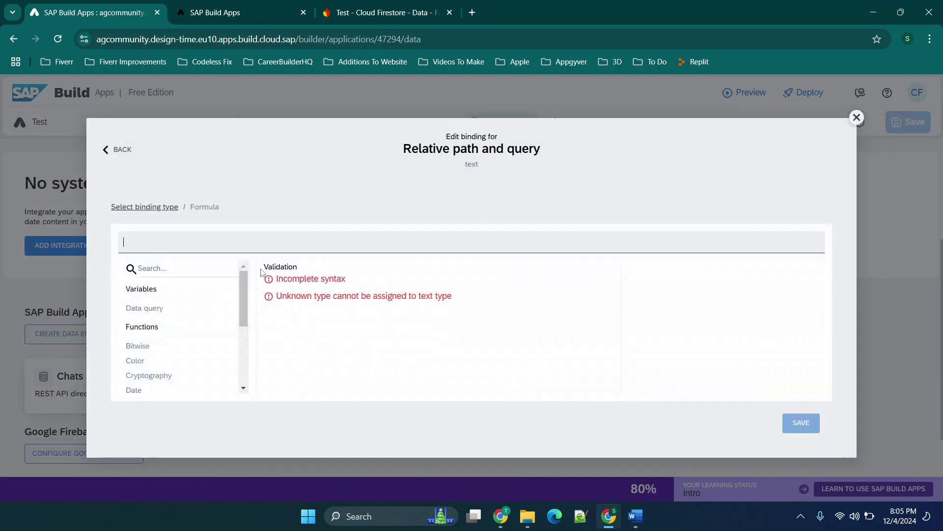
click(156, 308)
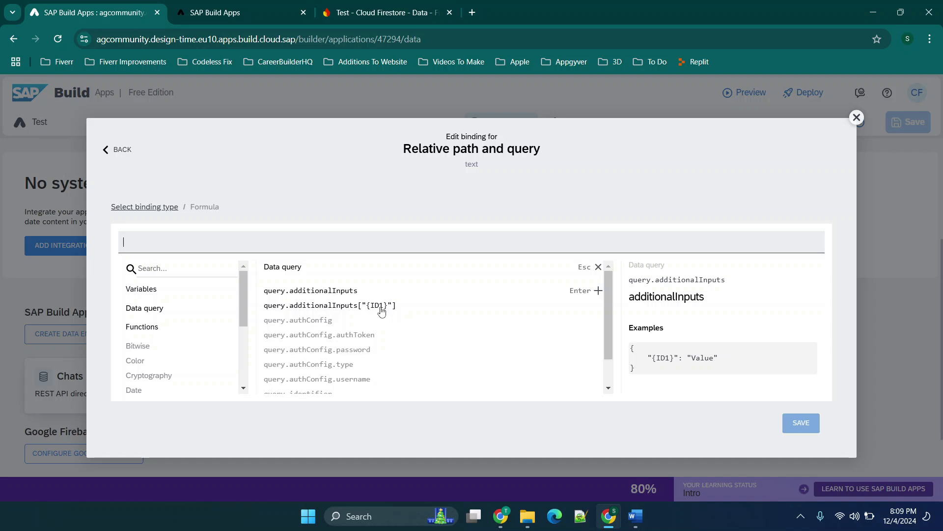
click(355, 307)
drag(124, 241, 274, 242)
click(278, 244)
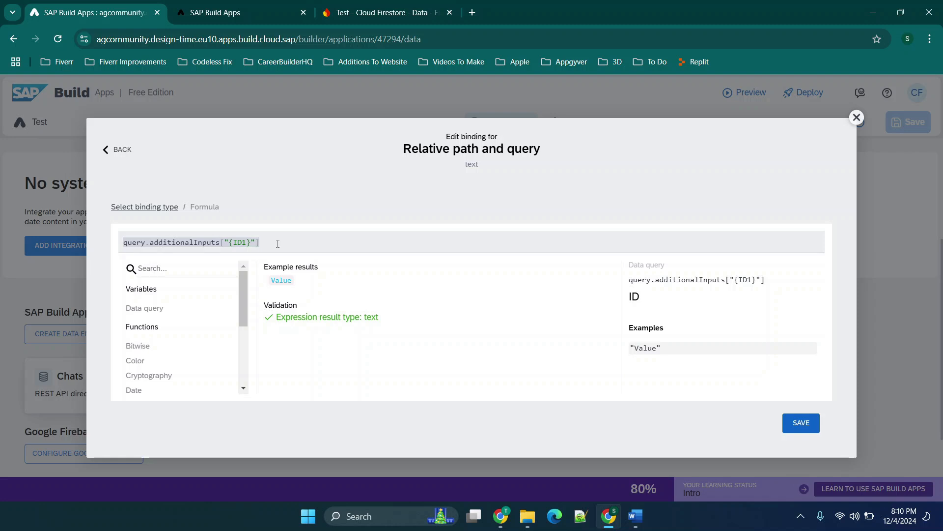
click(133, 244)
click(801, 429)
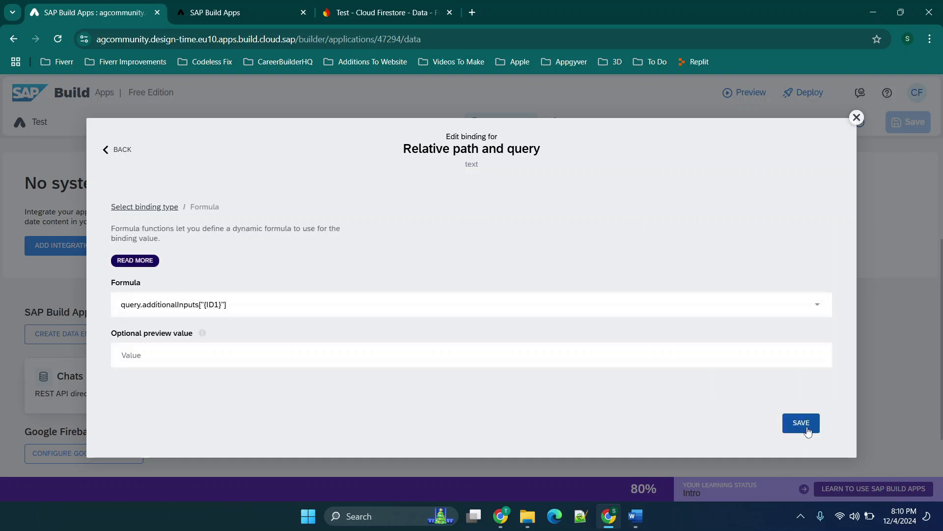
click(806, 429)
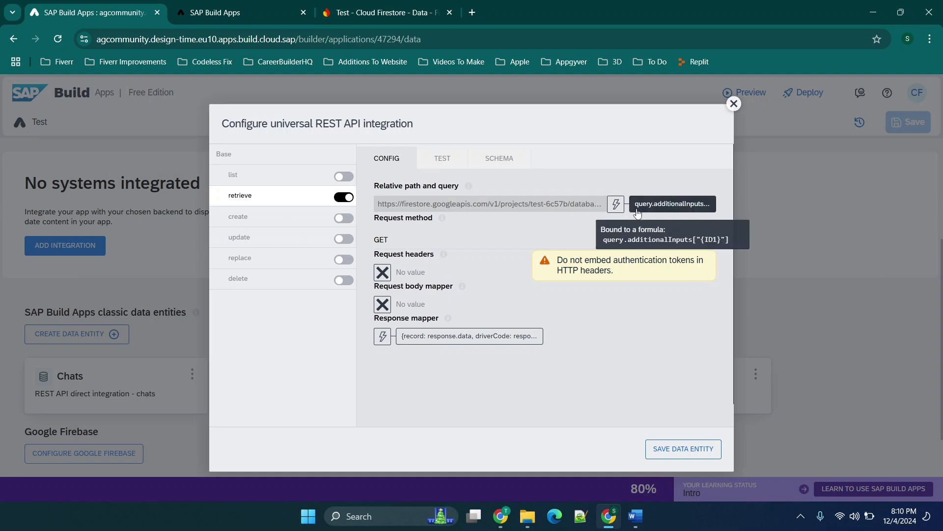
- Test the retrieve method without an ID and with ID 1233, and examine the document path in the response
click(444, 164)
click(690, 299)
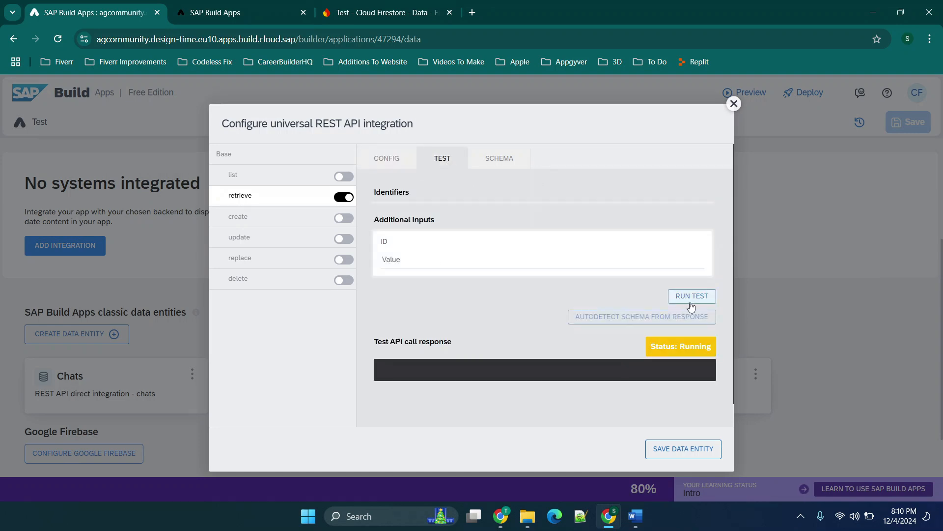
scroll(590, 315, down, 1)
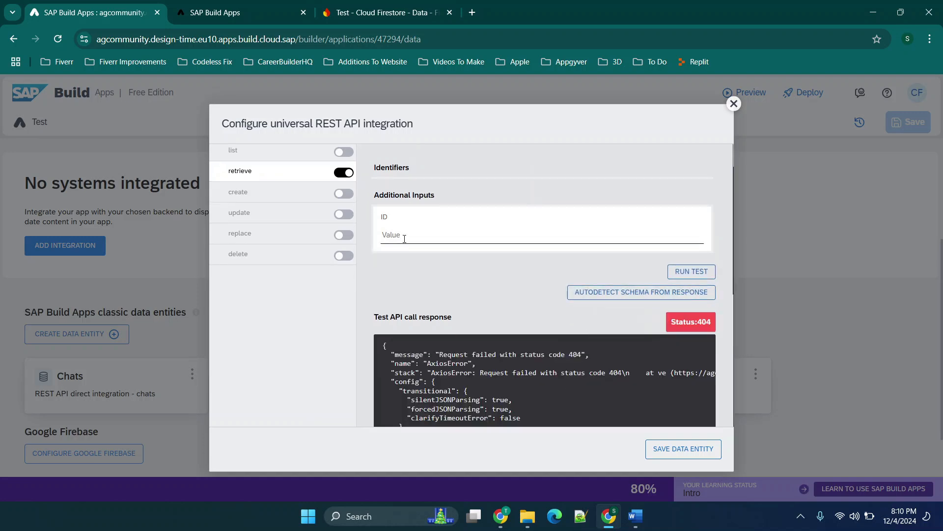
text(1233)
click(692, 272)
scroll(568, 314, down, 2)
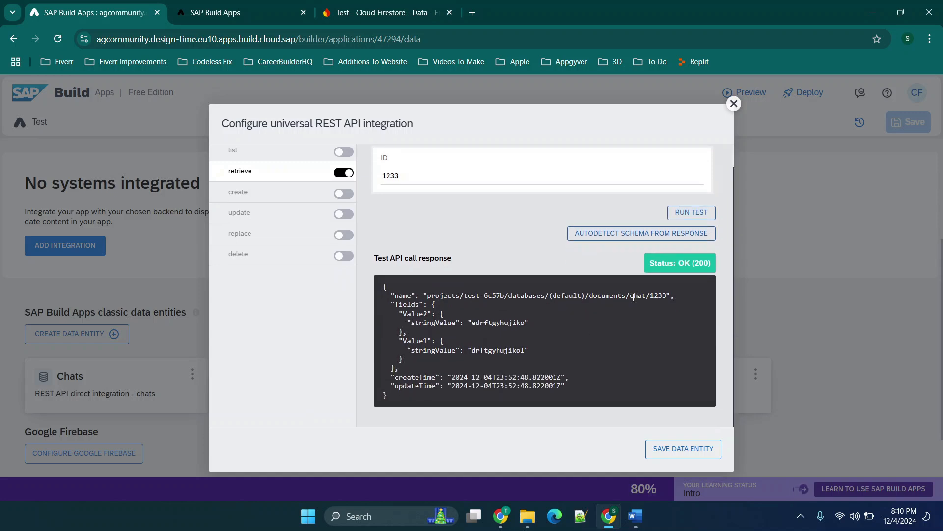
drag(637, 296, 673, 296)
- Save the data entity configuration and the app
scroll(659, 381, up, 1)
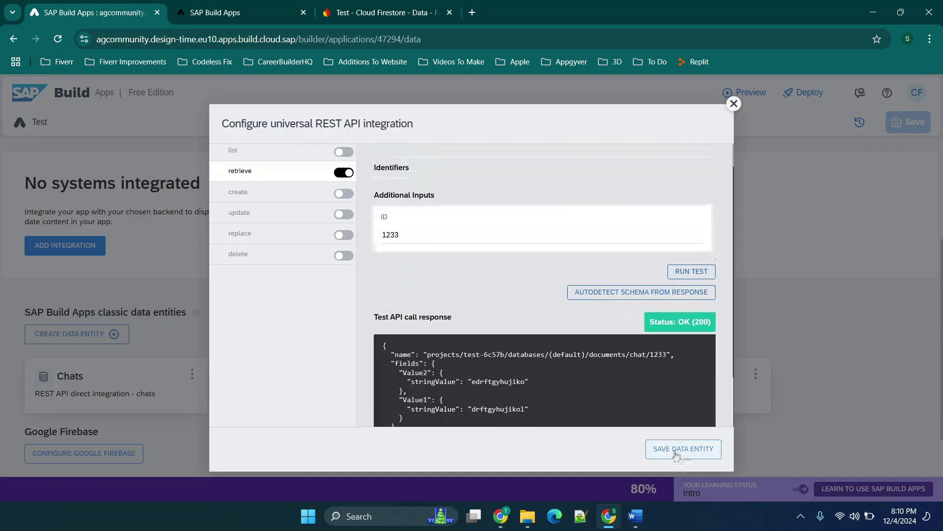
click(675, 452)
click(915, 123)
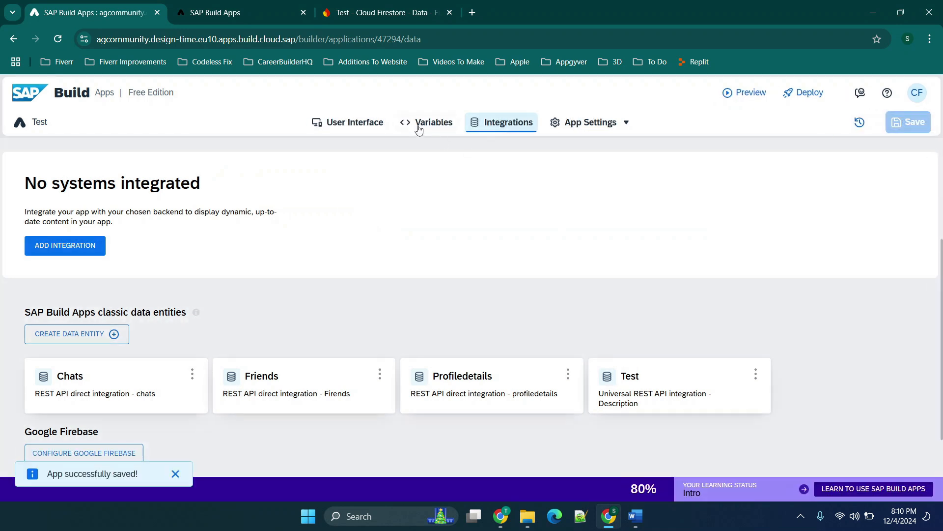
- In data variable Test1's Get record collection node, remove the additionalInputs entry missing from the schema, set the resource to Chats, and save the app
click(418, 129)
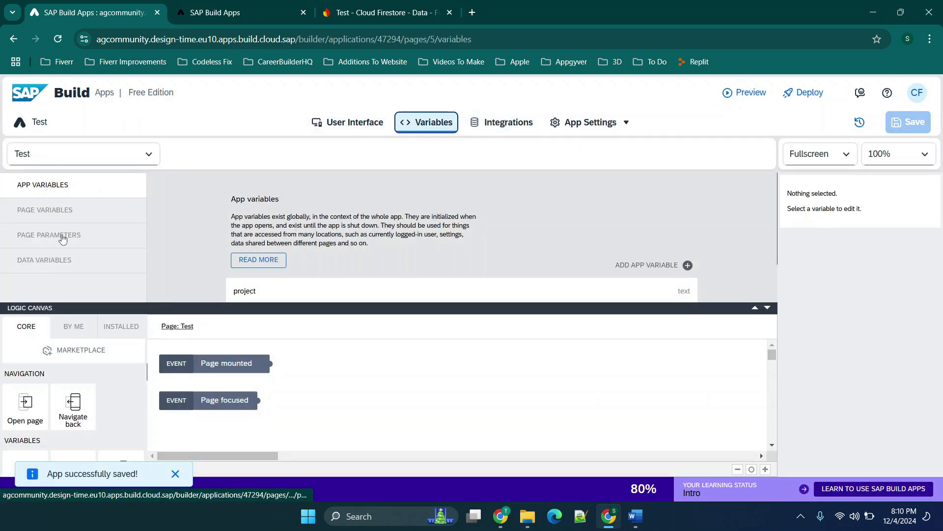
click(57, 260)
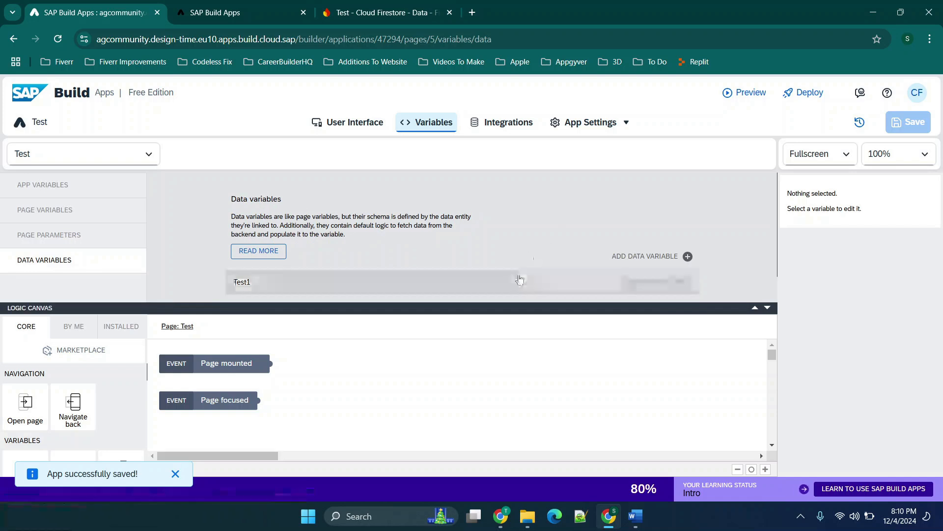
click(520, 279)
scroll(502, 219, down, 1)
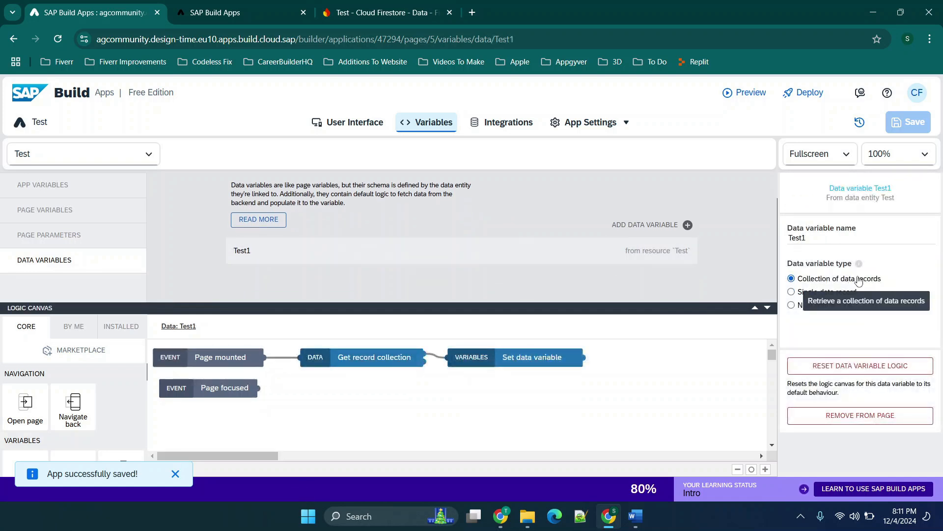
click(366, 364)
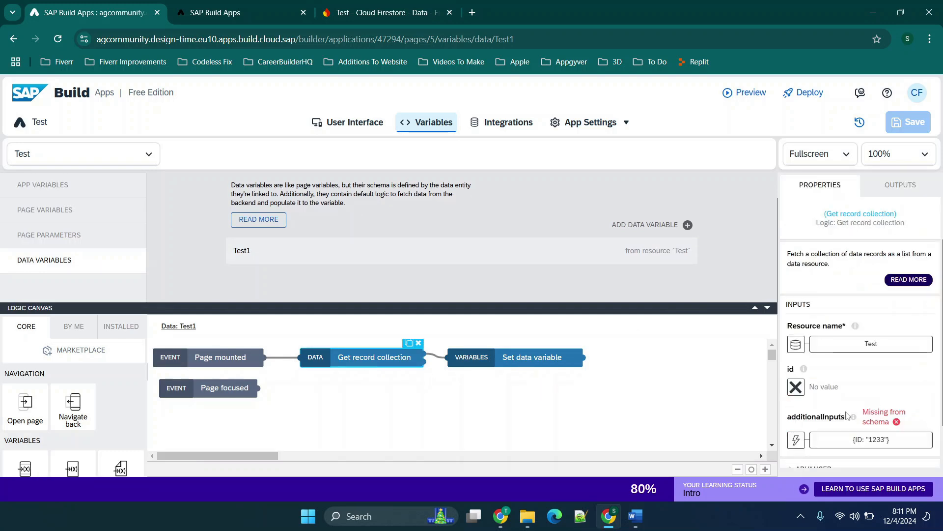
click(898, 422)
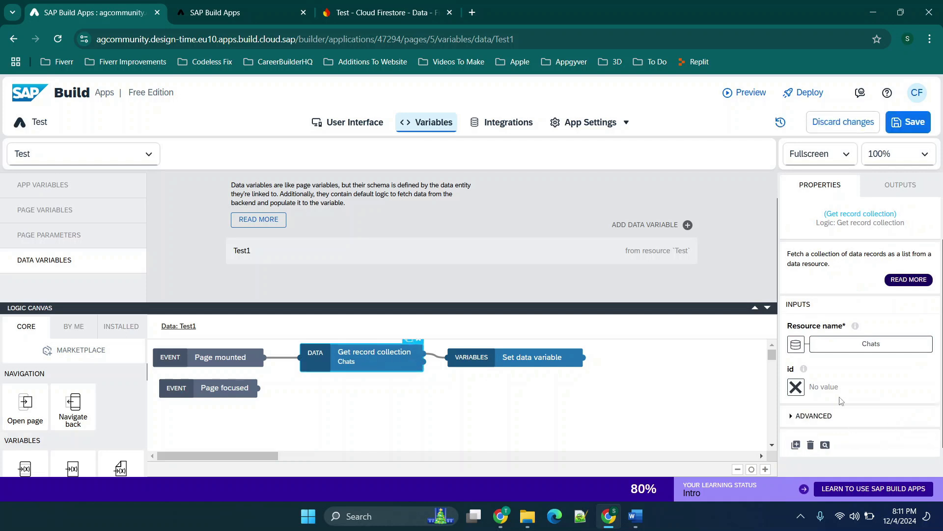
click(922, 123)
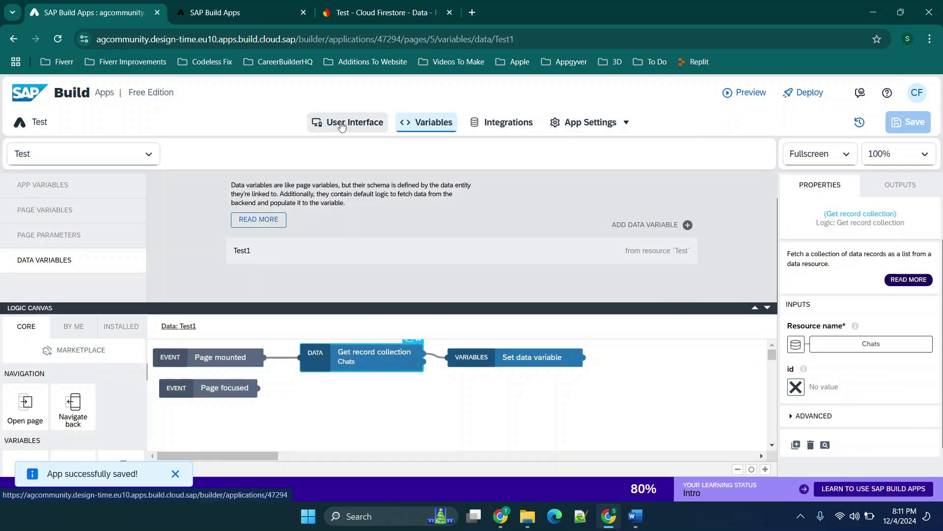
- Rebind the resource of the Get record node in the Get button's logic to the Test data entity
click(341, 124)
click(767, 308)
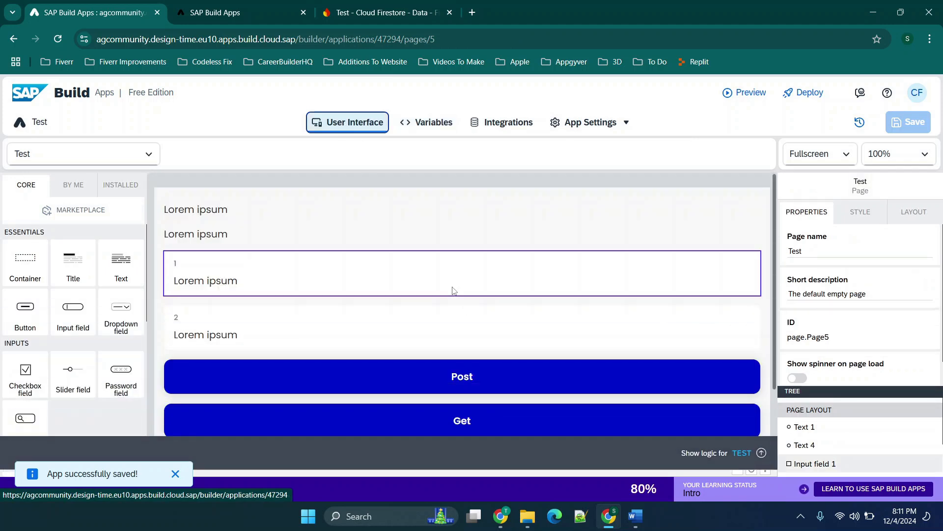
click(494, 415)
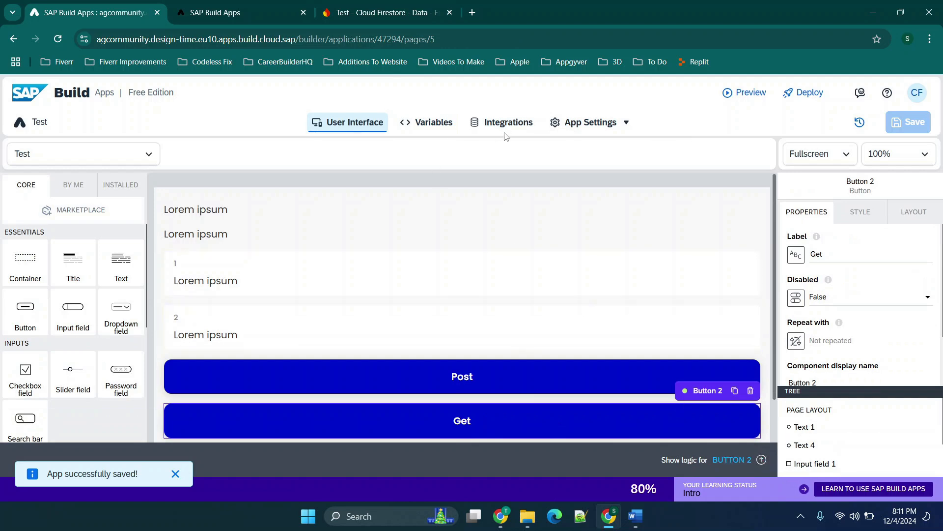
click(732, 460)
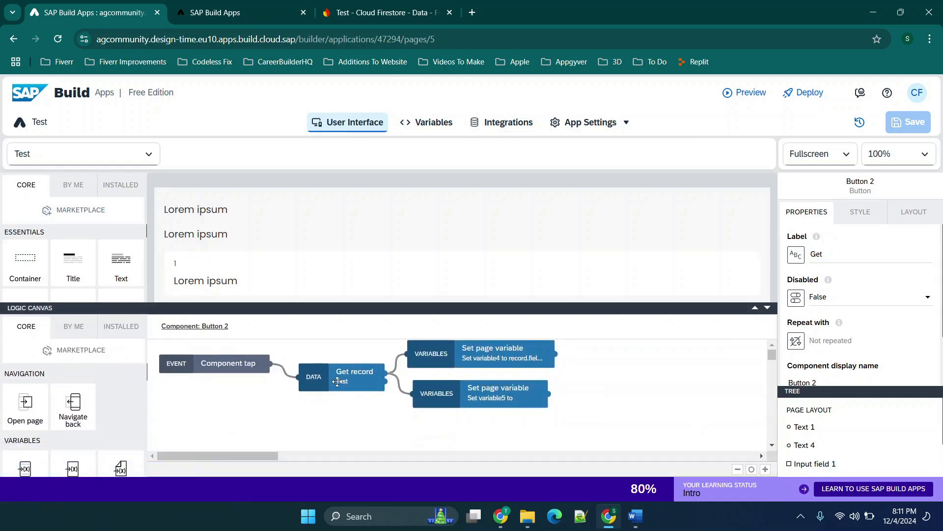
click(346, 381)
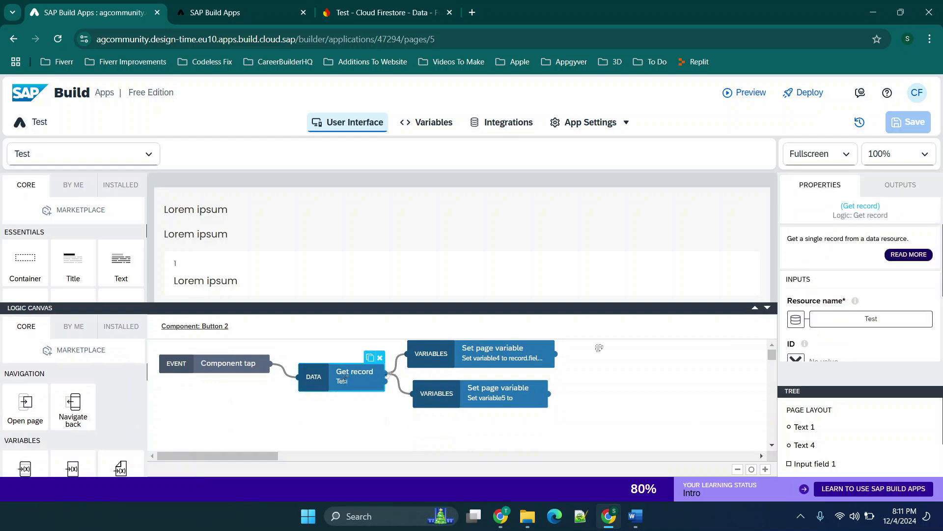
click(796, 320)
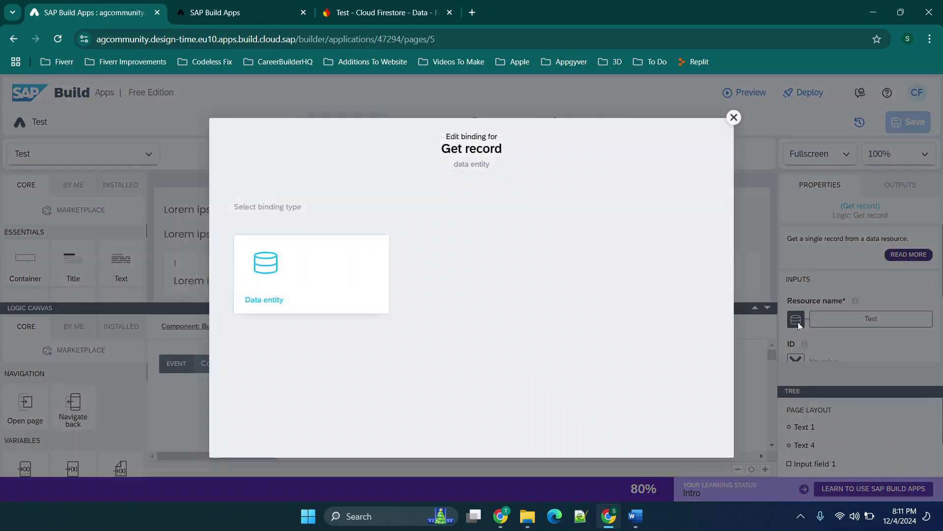
click(299, 288)
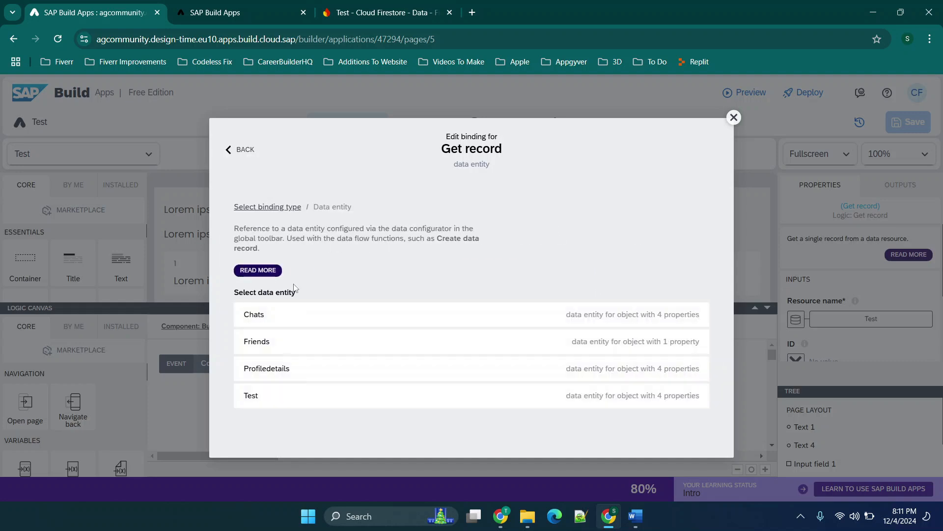
click(312, 396)
click(690, 357)
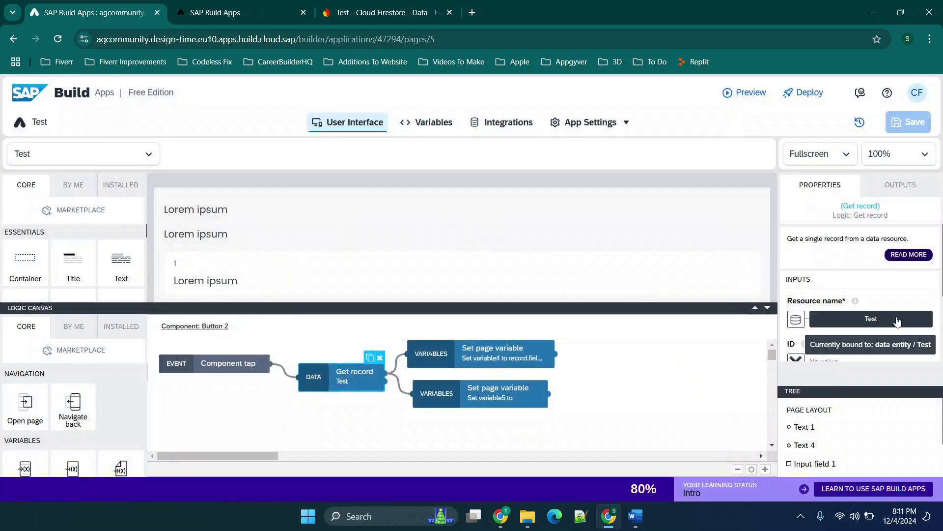
- Remove the Get record node's ID input missing from the schema and set the remaining ID to static text 1233
scroll(848, 334, down, 3)
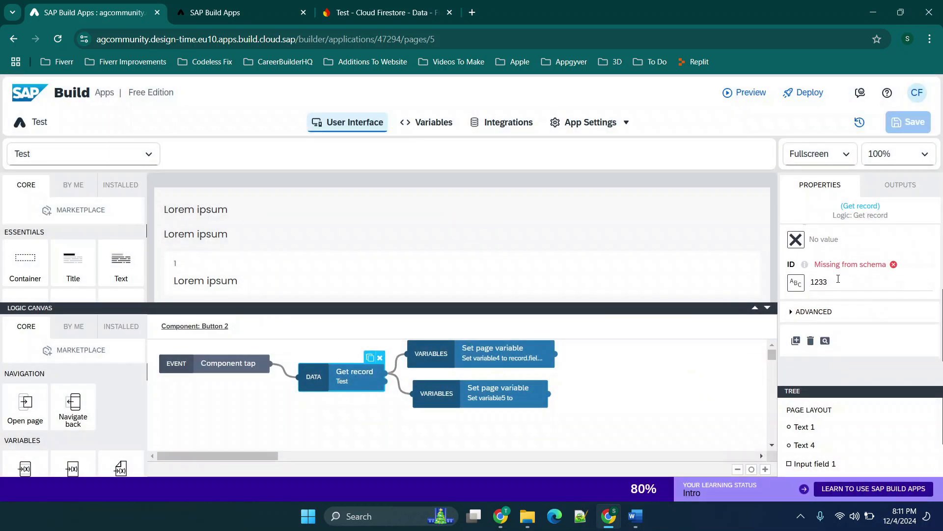
click(893, 265)
click(806, 283)
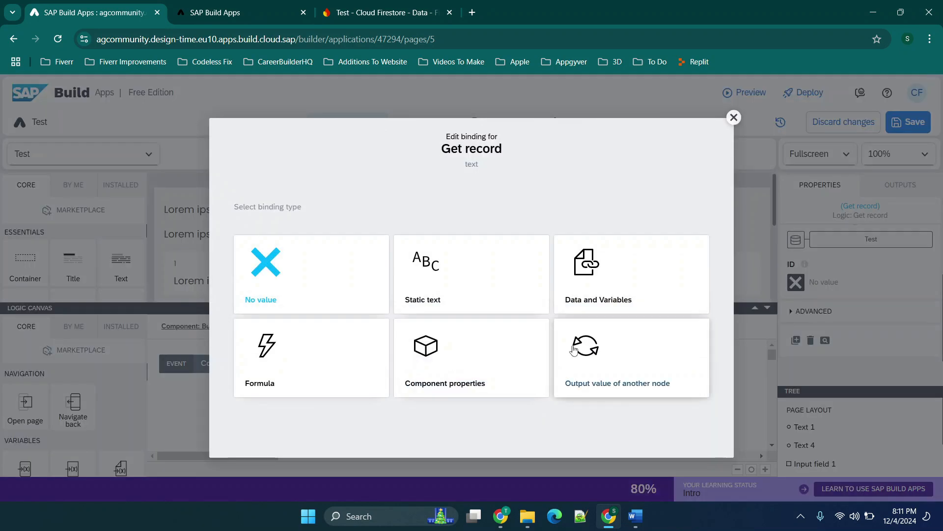
click(435, 258)
text(1233)
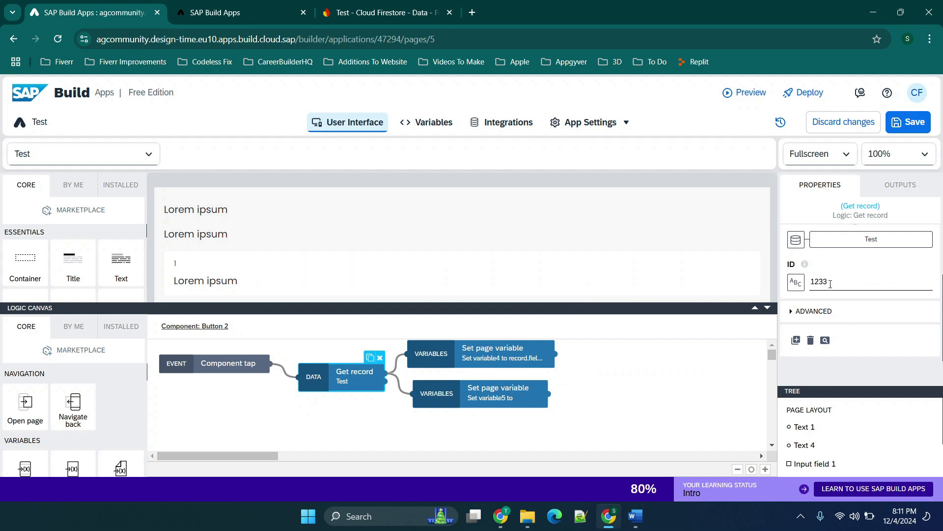
- Bind the assigned value of the Set page variable node for variable4 to the Get record output fields.Value1.stringValue
click(499, 358)
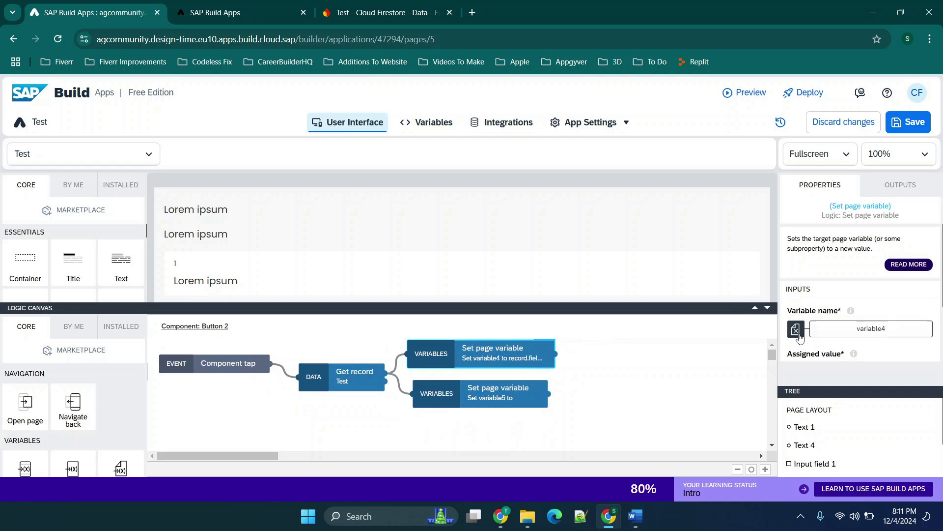
scroll(881, 268, down, 1)
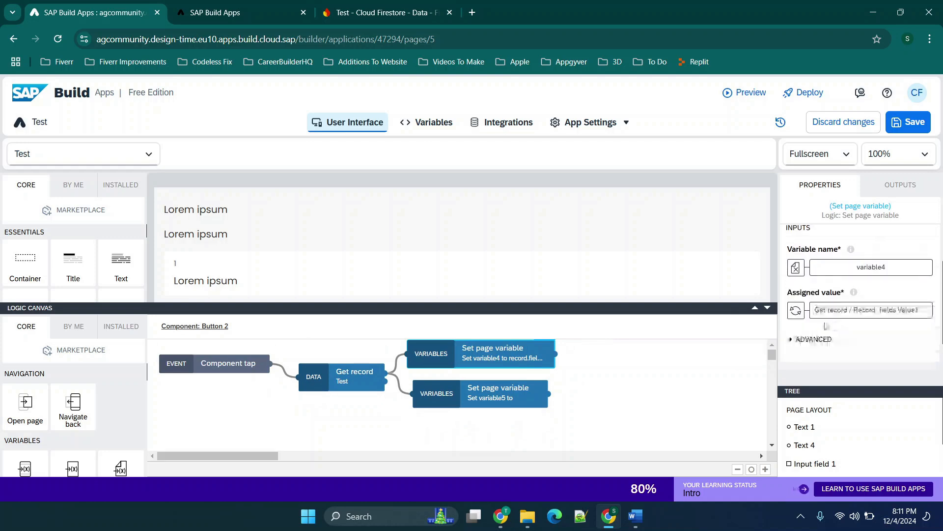
click(796, 310)
click(460, 361)
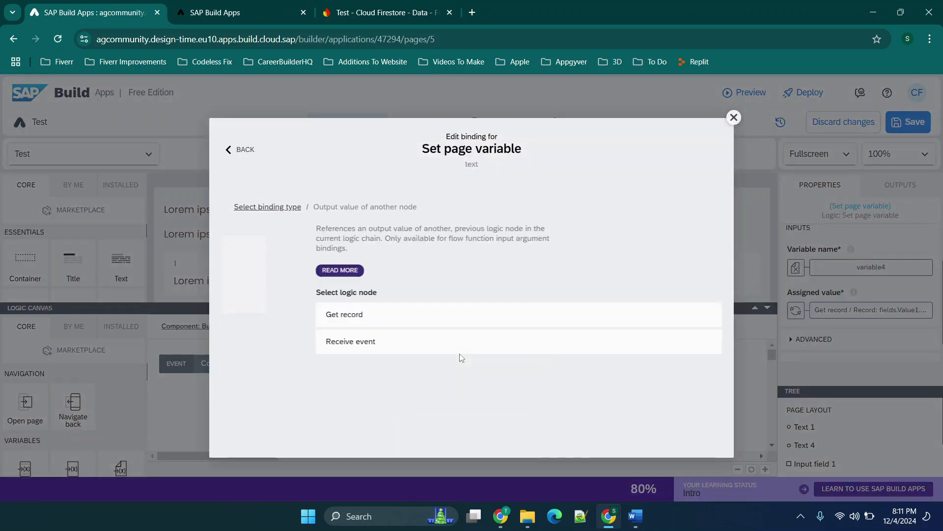
click(368, 322)
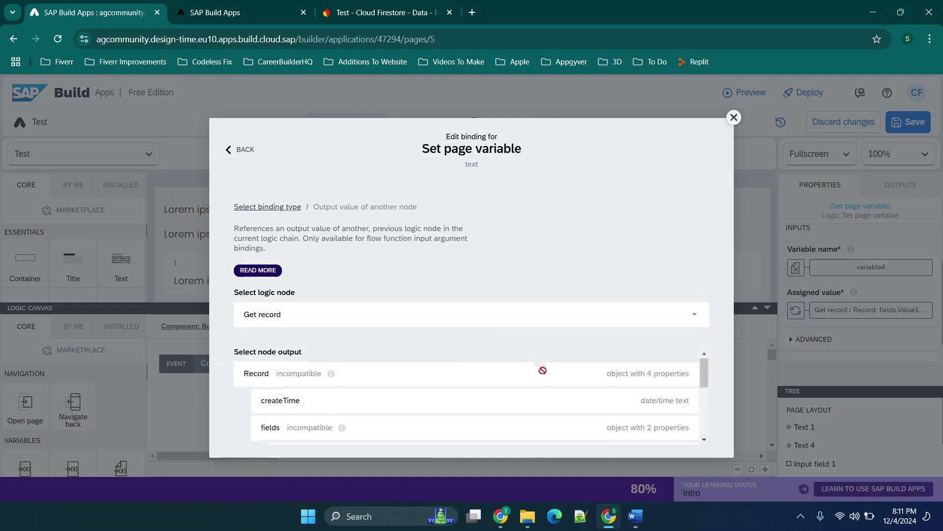
scroll(539, 362, down, 5)
scroll(438, 384, up, 4)
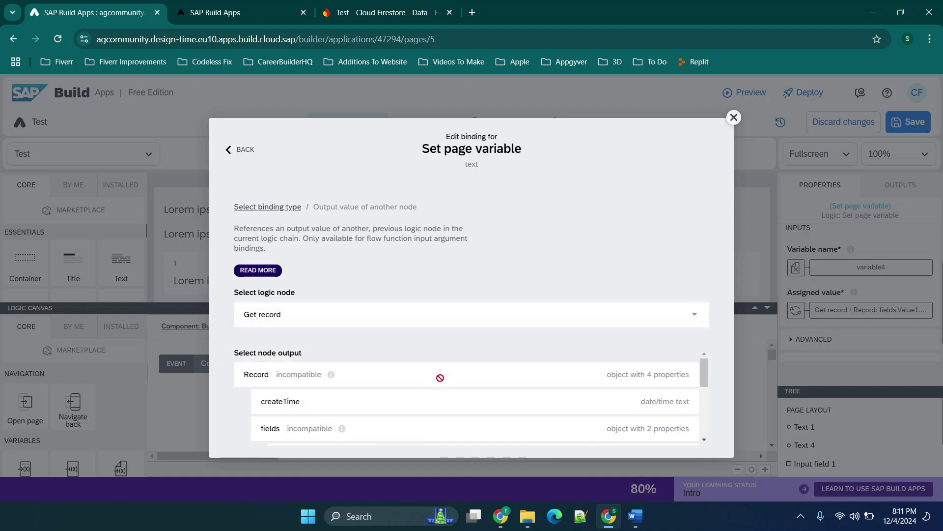
scroll(432, 392, down, 2)
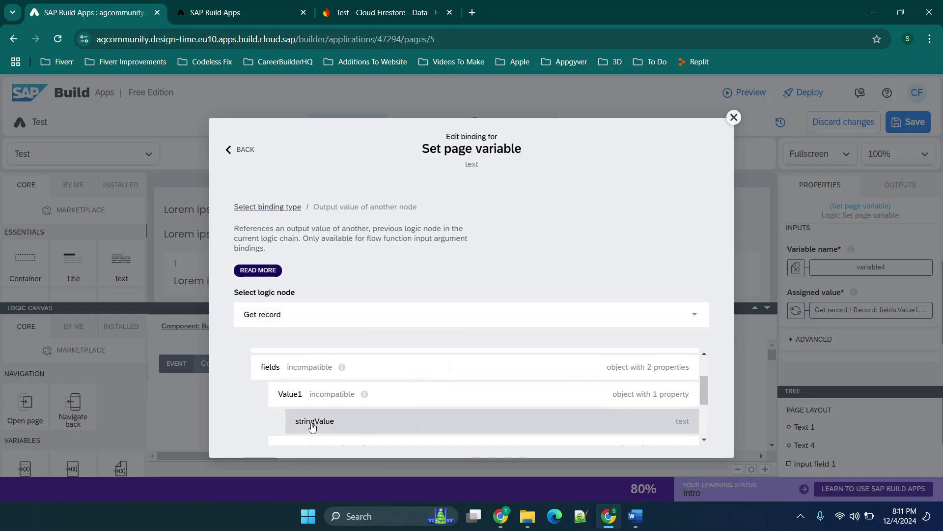
click(330, 426)
click(676, 425)
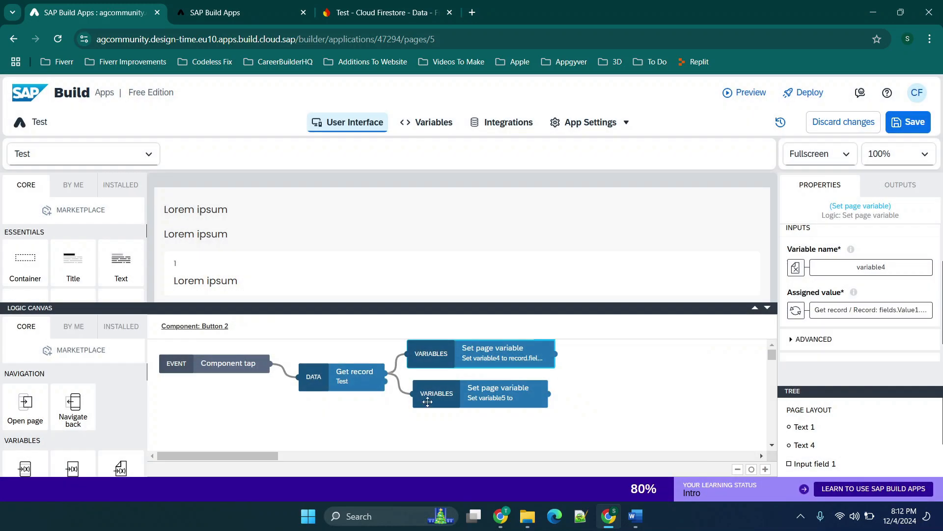
- Bind the assigned value of the Set page variable node for variable5 to the Get record output fields.Value2.stringValue, and save the app
click(429, 396)
scroll(835, 315, down, 1)
click(795, 284)
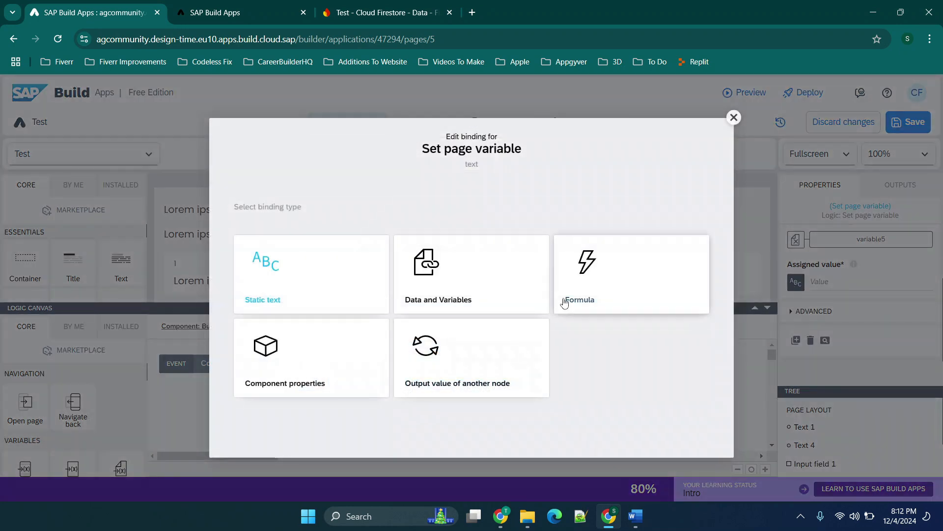
click(478, 349)
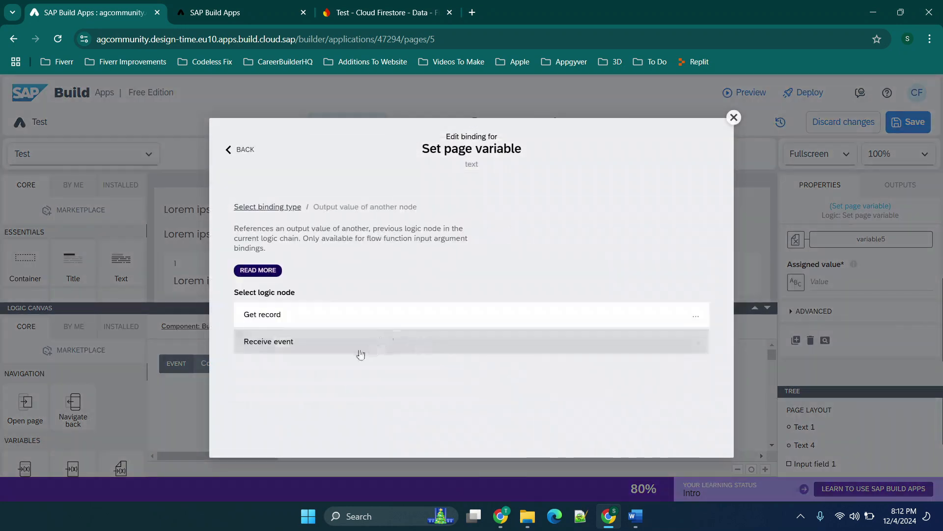
click(294, 320)
scroll(405, 396, down, 5)
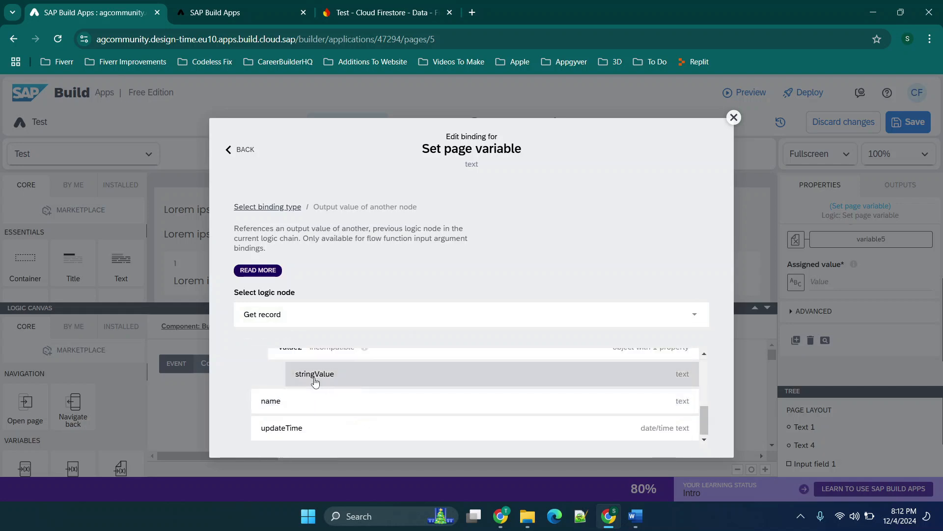
click(317, 378)
click(688, 415)
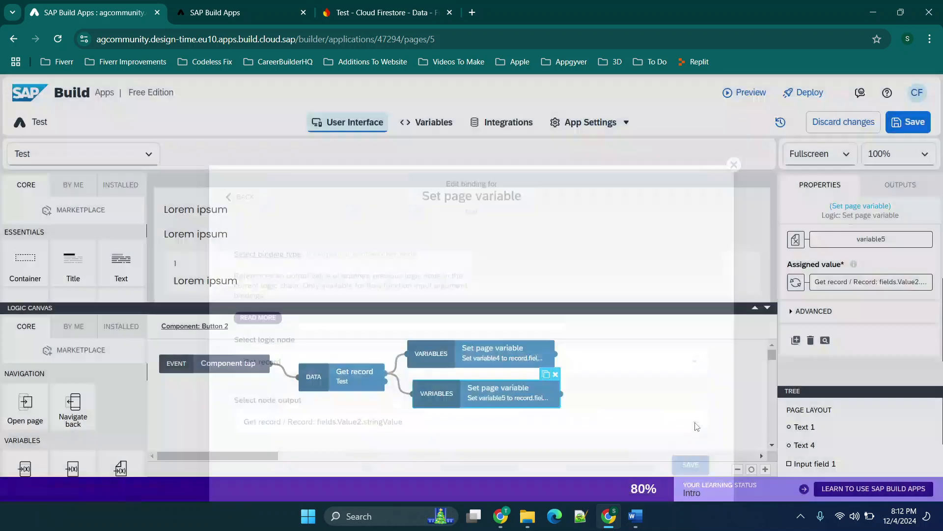
click(908, 122)
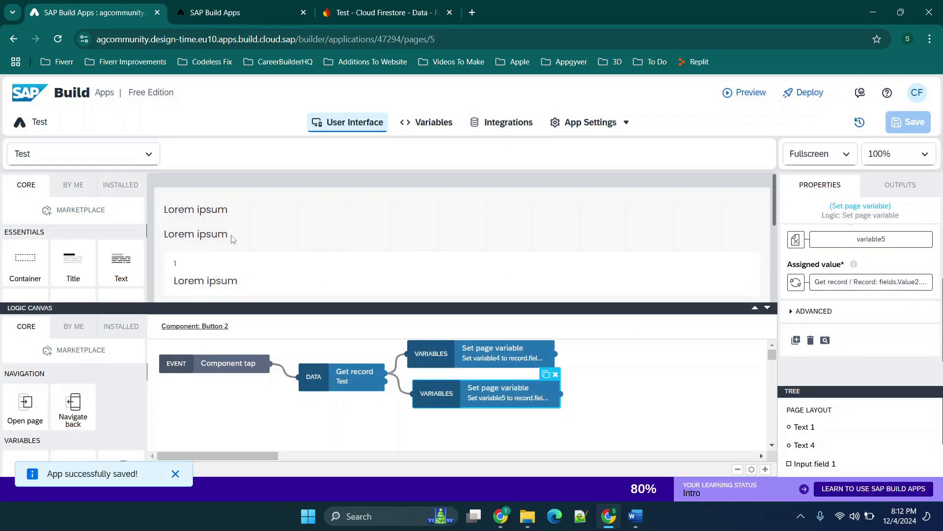
- Run Get on the preview's Test page and compare the retrieved texts with the fields of chat document 1233 in Firestore
click(234, 14)
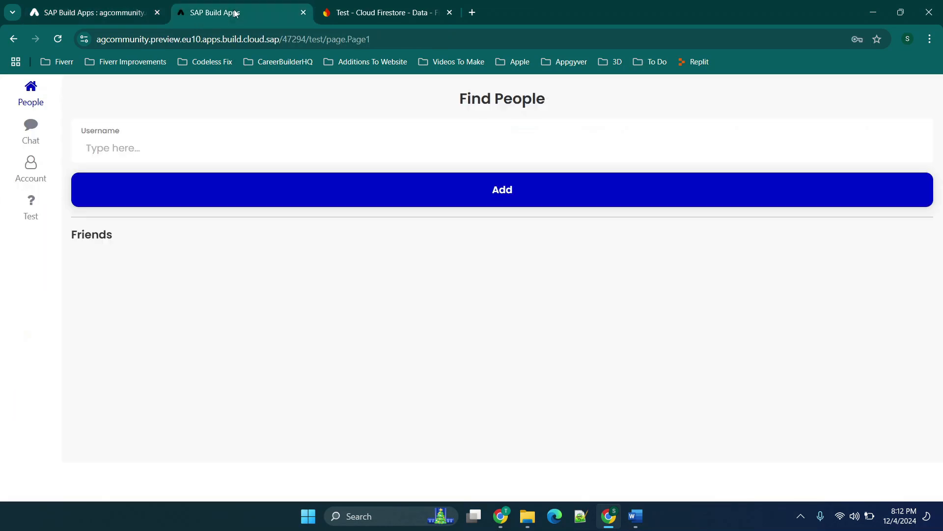
click(30, 206)
click(493, 309)
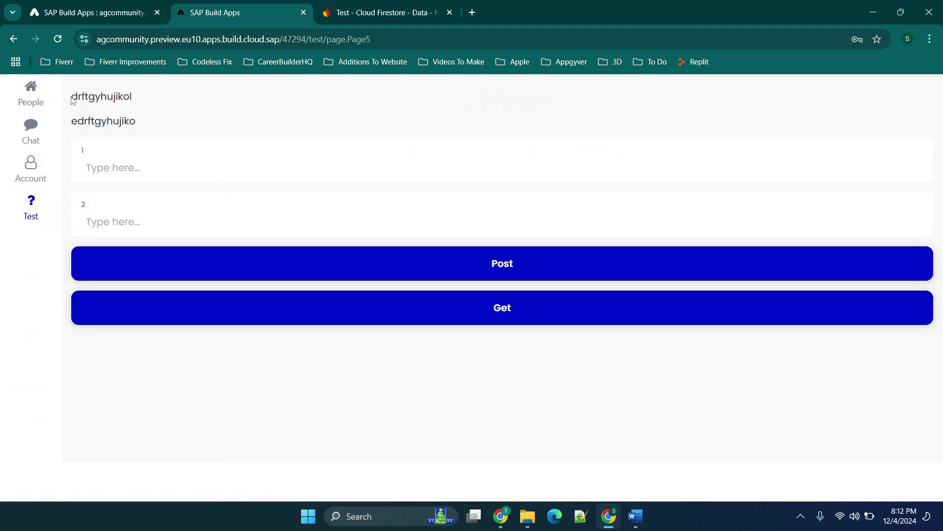
click(344, 5)
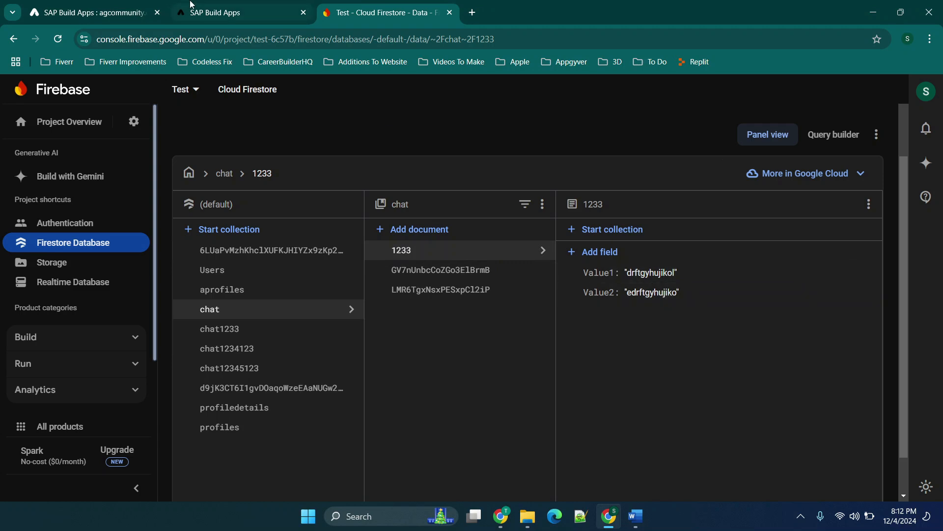
click(93, 4)
click(260, 5)
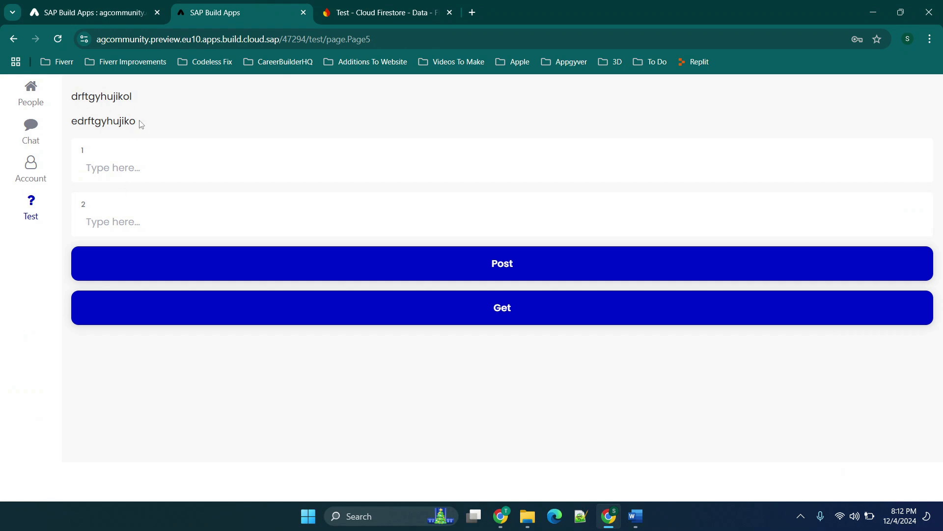
click(145, 5)
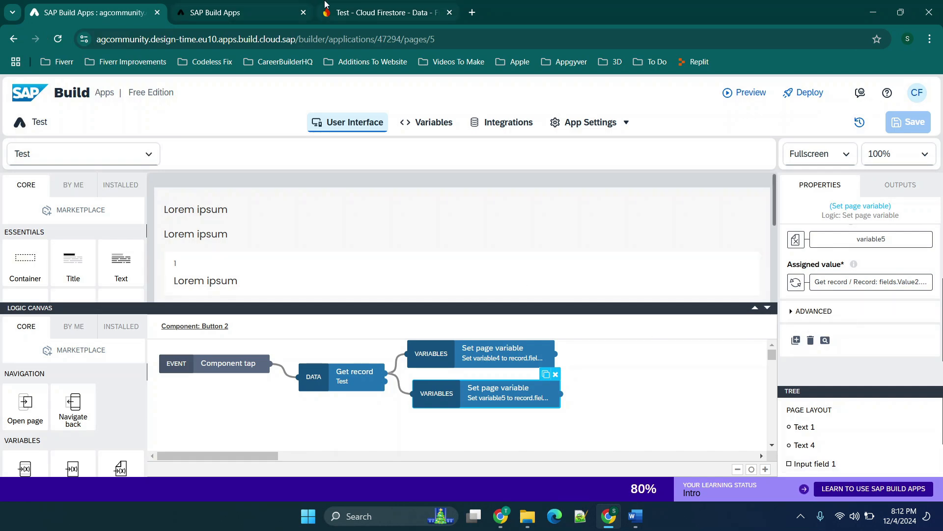
click(274, 6)
- Copy the ID of chat document GV7nUnbcCoZGo3ElBrmB from its Firestore address and return to the app builder
click(405, 6)
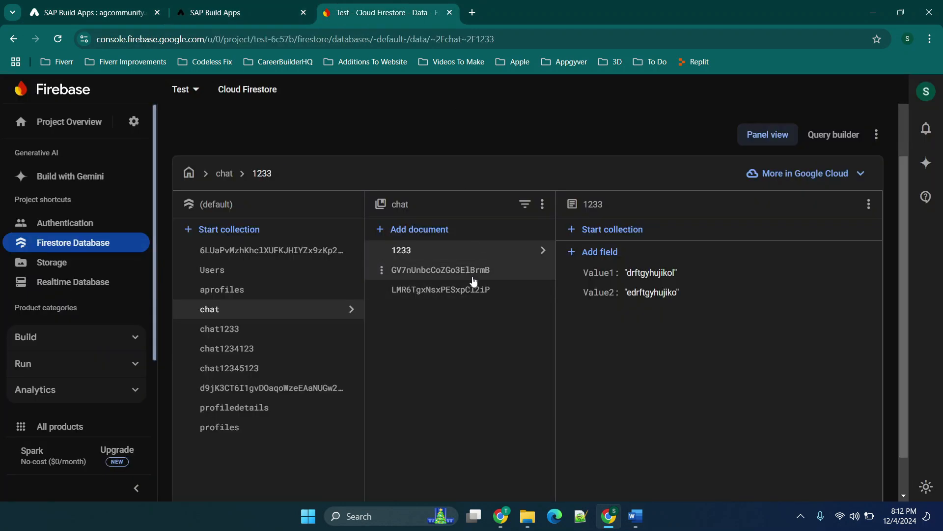
click(491, 274)
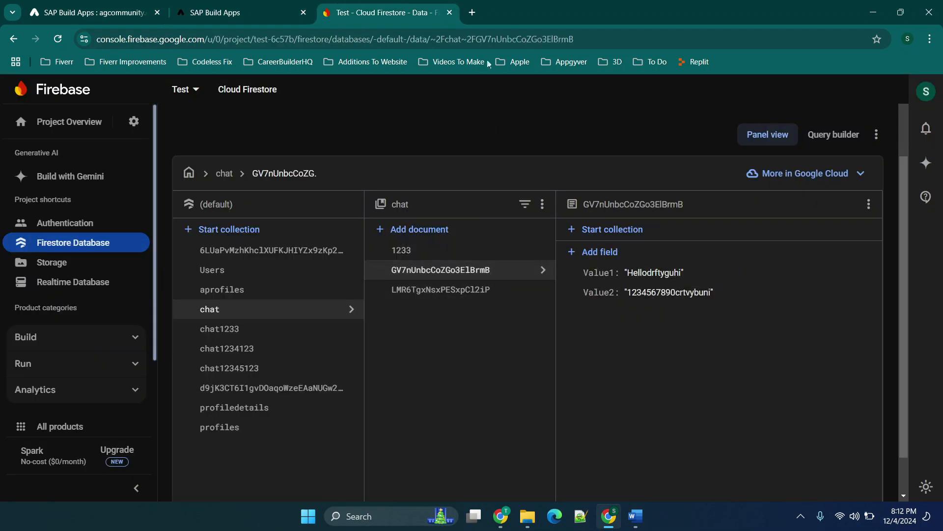
double_click(507, 39)
click(506, 41)
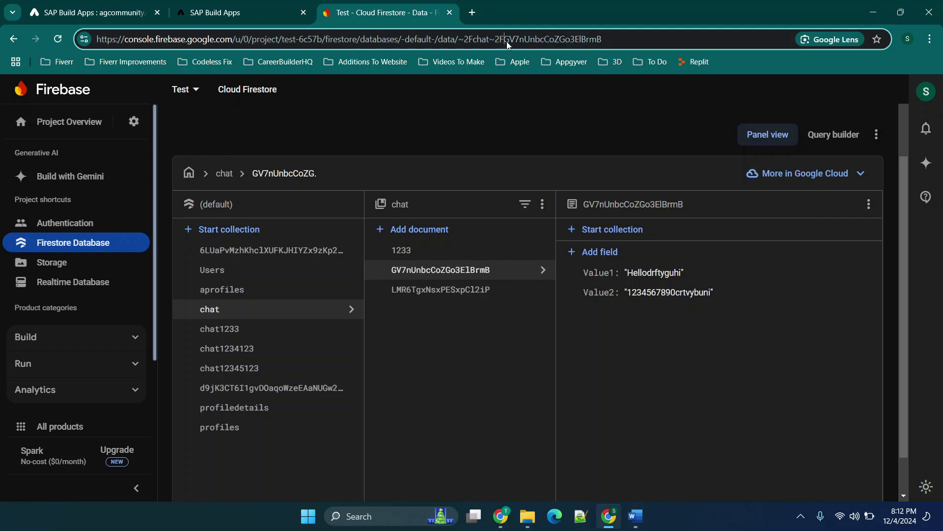
drag(506, 38, 636, 43)
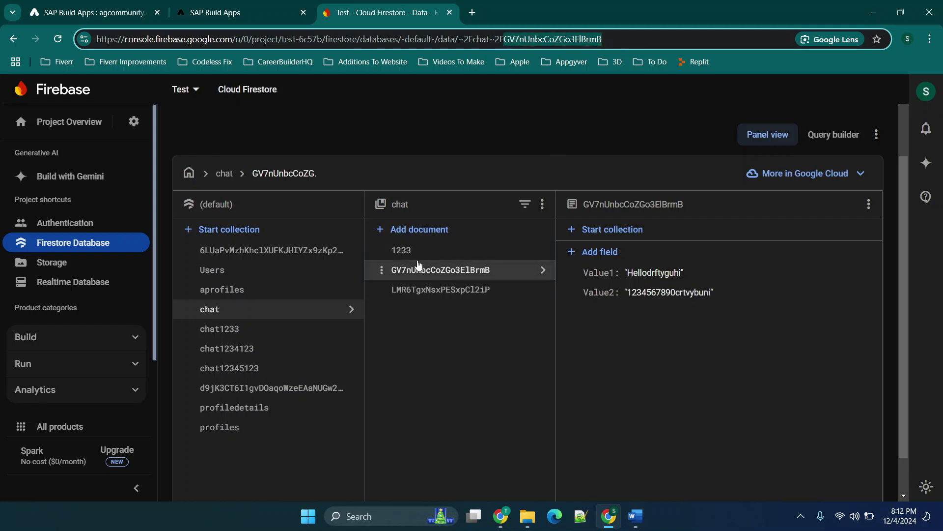
click(96, 13)
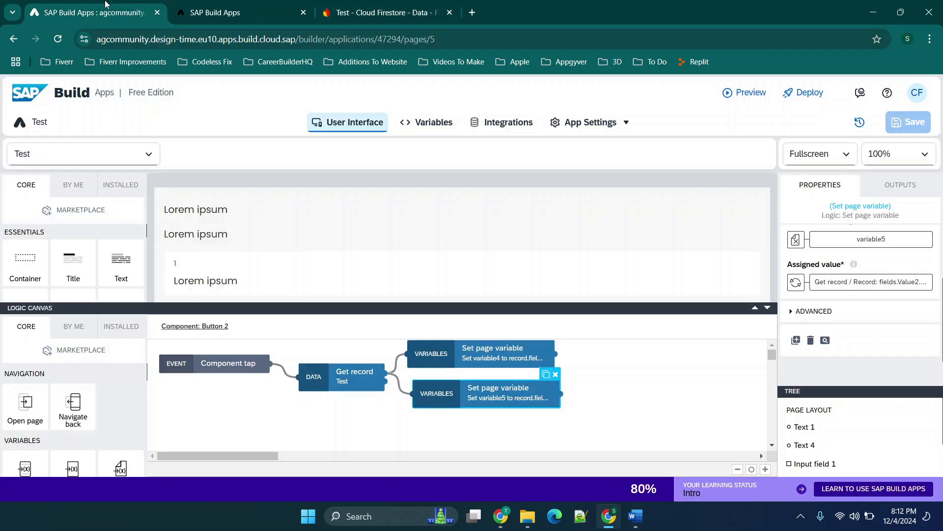
click(450, 131)
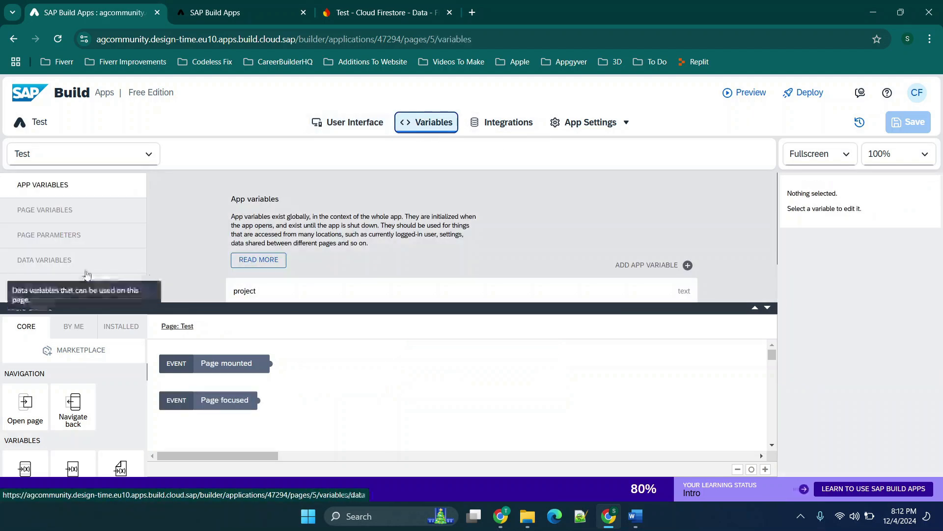
click(44, 260)
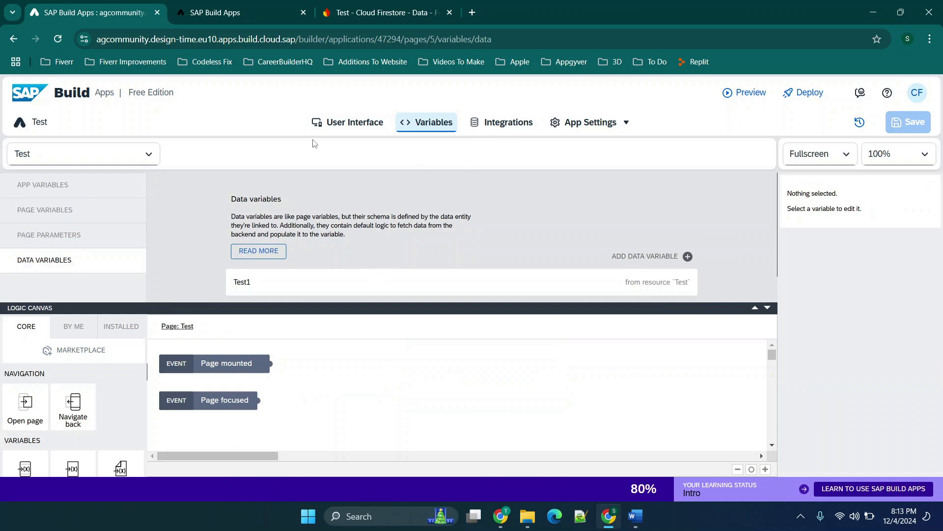
click(328, 124)
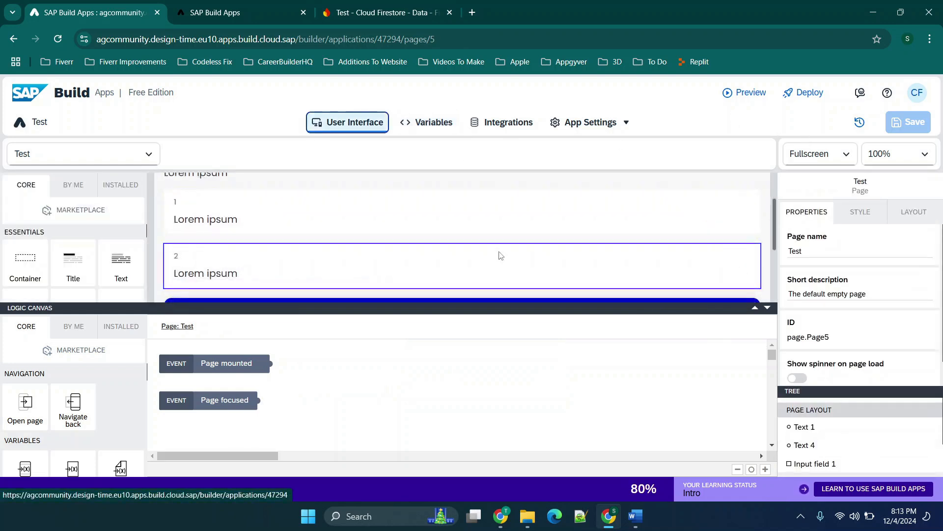
- Set the ID of the Get record node in the Get button's logic to GV7nUnbcCoZGo3ElBrmB and save the app
scroll(509, 258, down, 1)
click(768, 307)
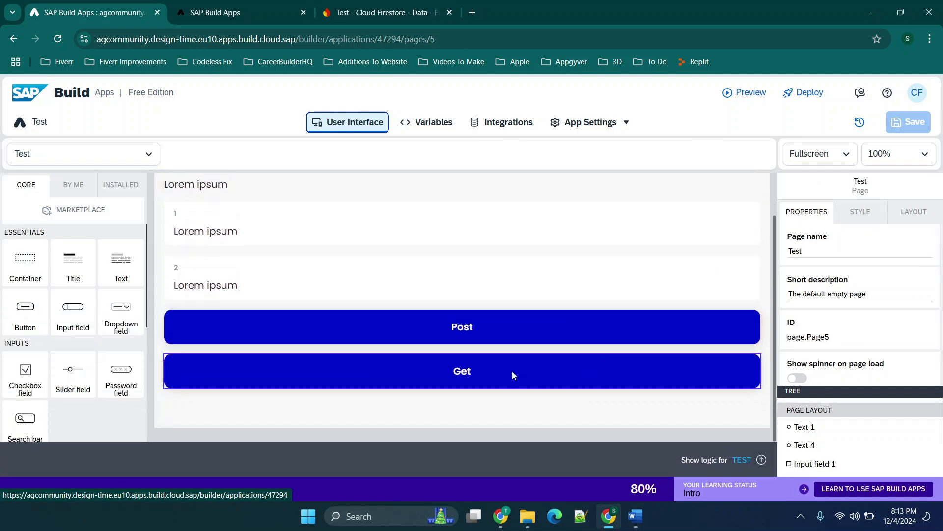
click(512, 374)
click(732, 460)
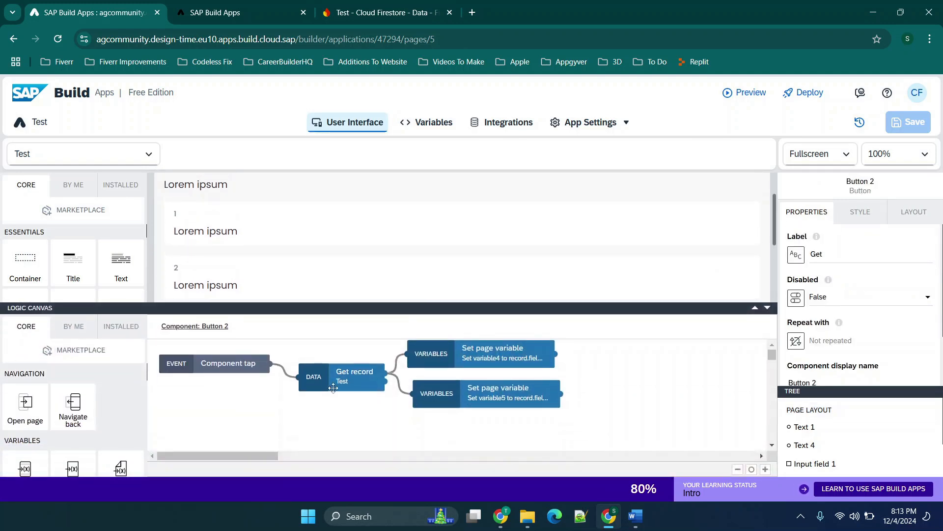
click(334, 386)
scroll(830, 344, down, 1)
click(836, 294)
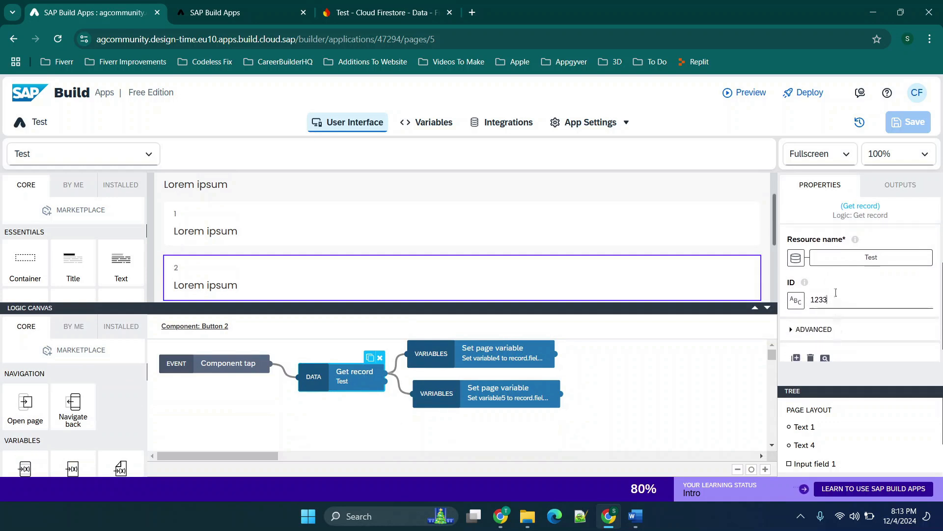
key(ctrl+a)
text(GV7nUnbcCoZGo3ElBrmB)
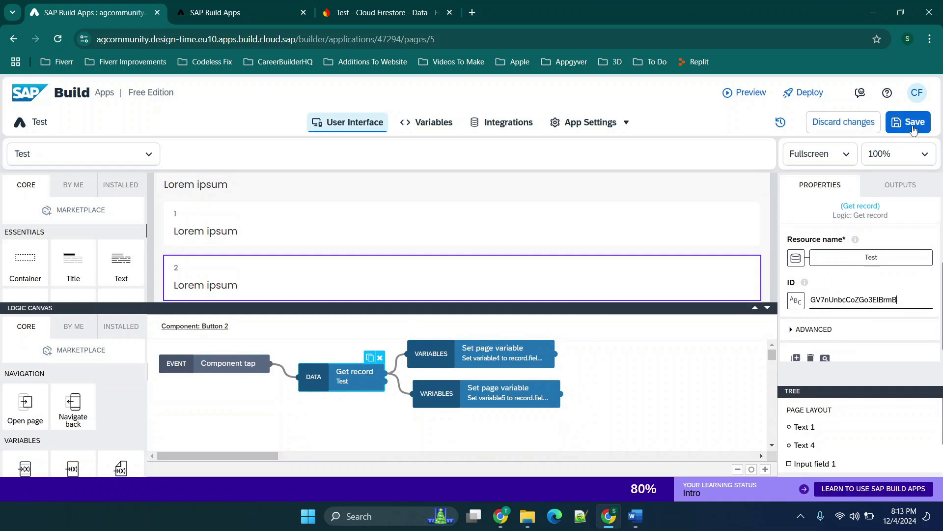
click(909, 122)
- Run Get on the preview's Test page and compare the retrieved texts with Firestore document GV7nUnbcCoZGo3ElBrmB
click(274, 6)
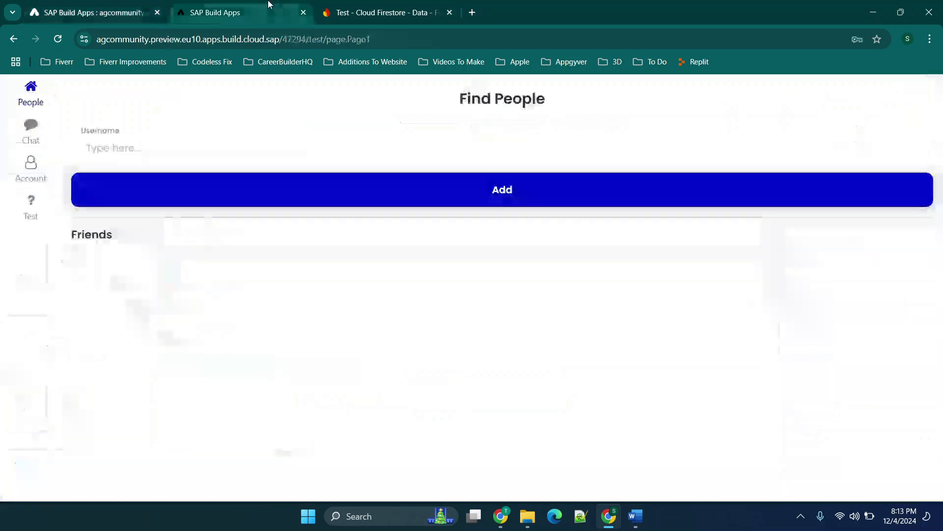
click(32, 218)
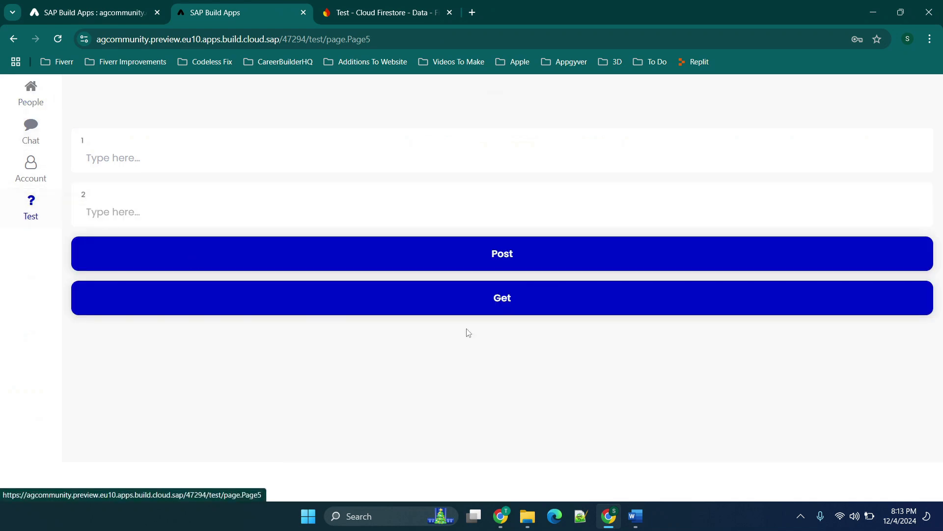
click(500, 306)
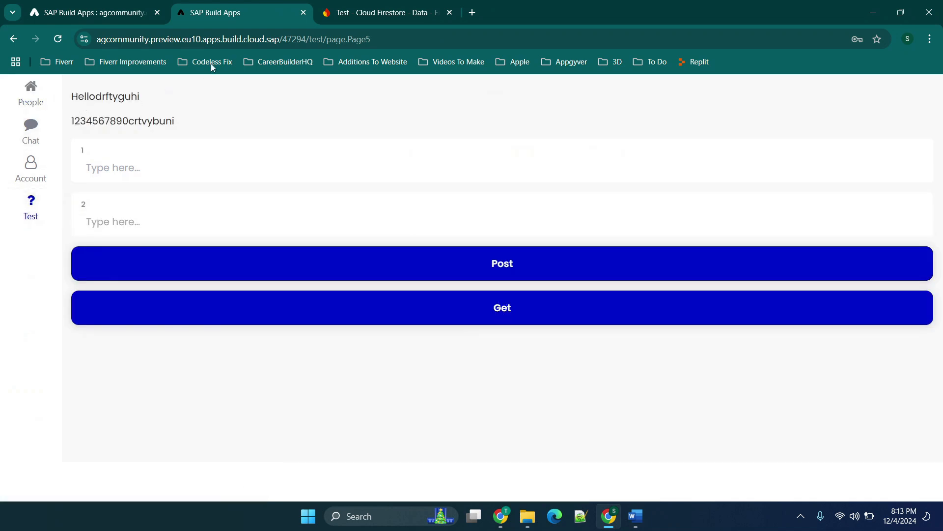
click(384, 6)
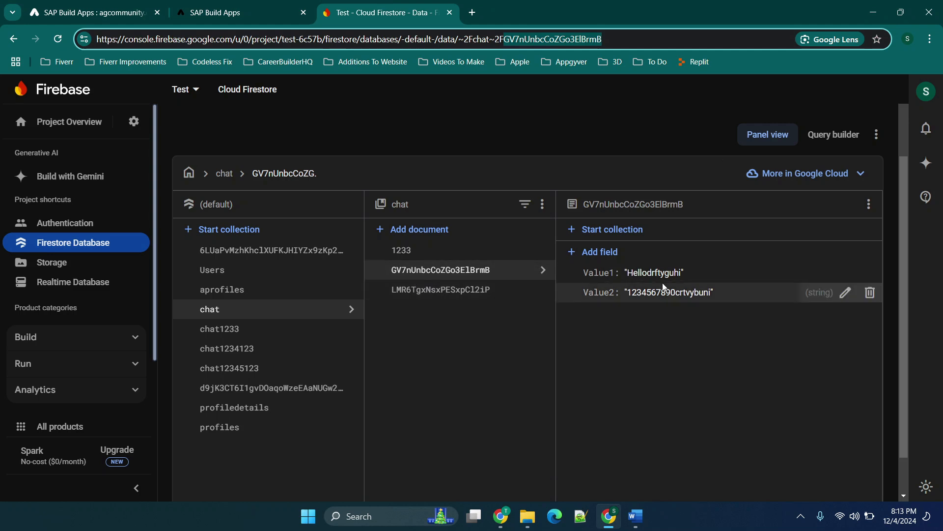
click(124, 6)
click(386, 12)
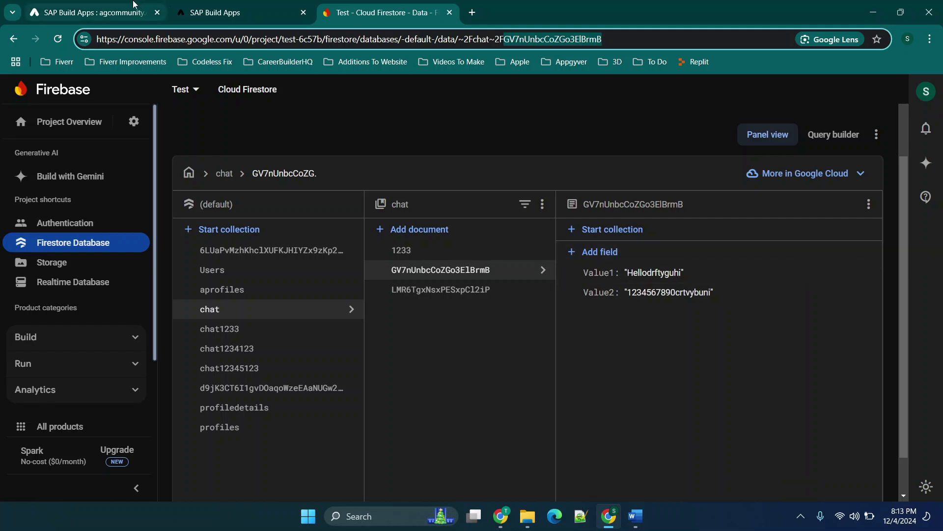
- Review the retrieve request's configuration and test inputs in the Test data entity, leaving it without saving
click(98, 12)
click(491, 126)
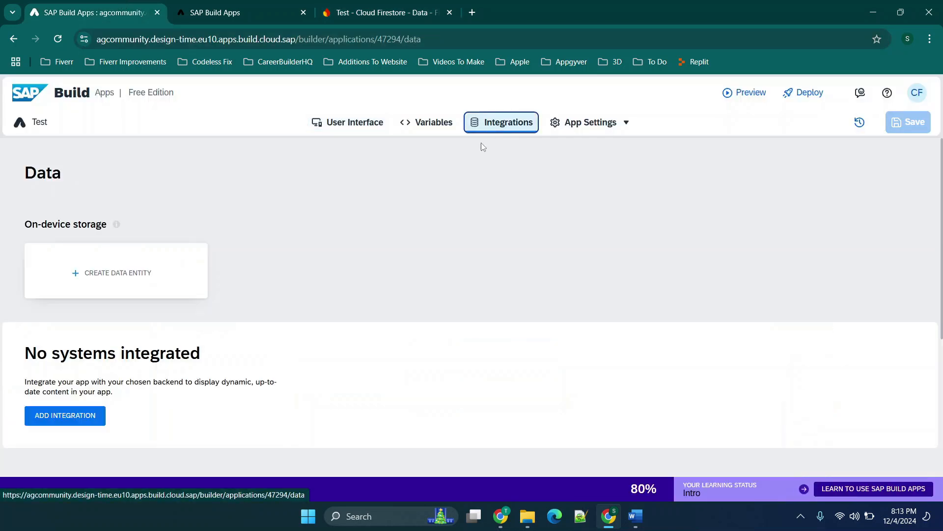
scroll(430, 265, down, 4)
click(662, 381)
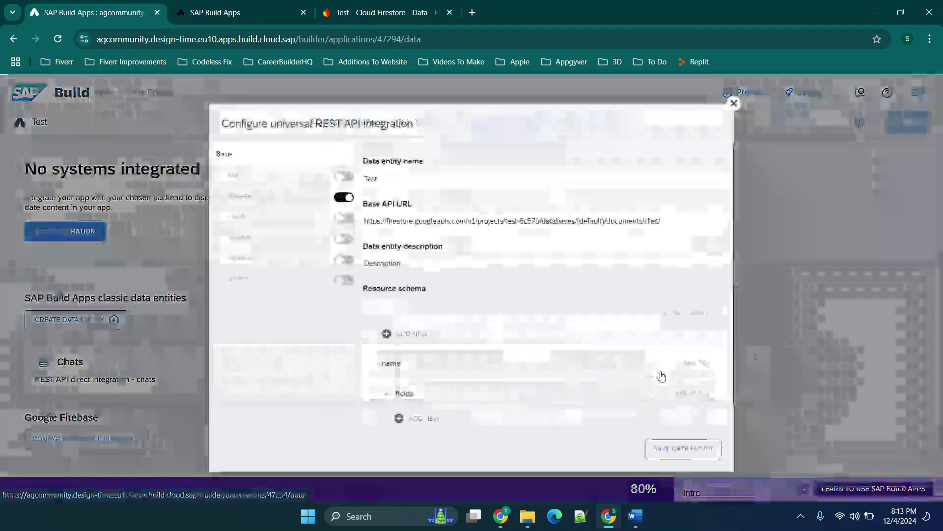
click(297, 196)
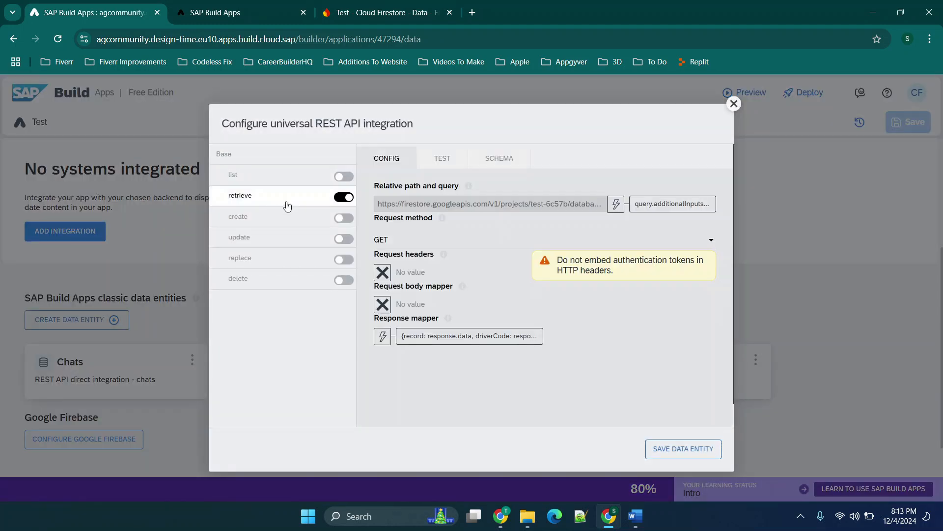
click(447, 158)
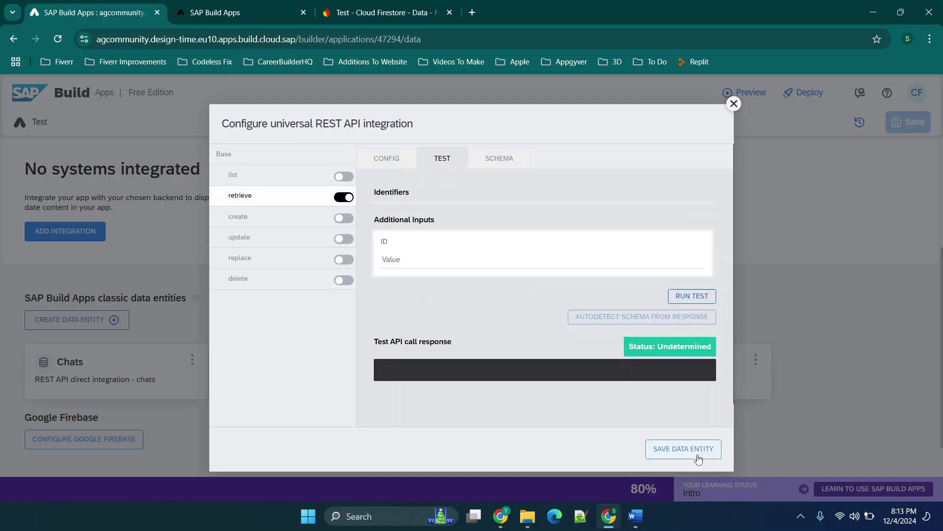
click(733, 104)
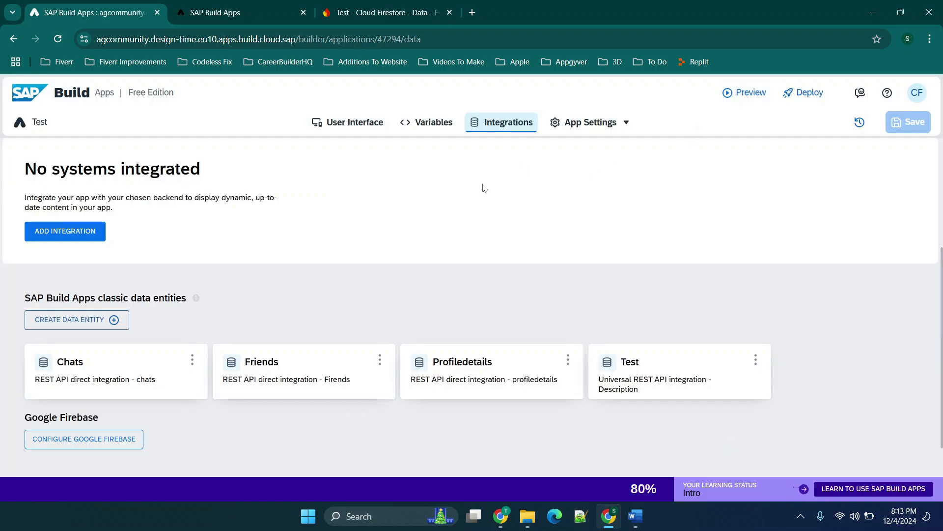
- Inspect the inputs of the Set page variable node for variable4 in the Get button's logic
click(358, 125)
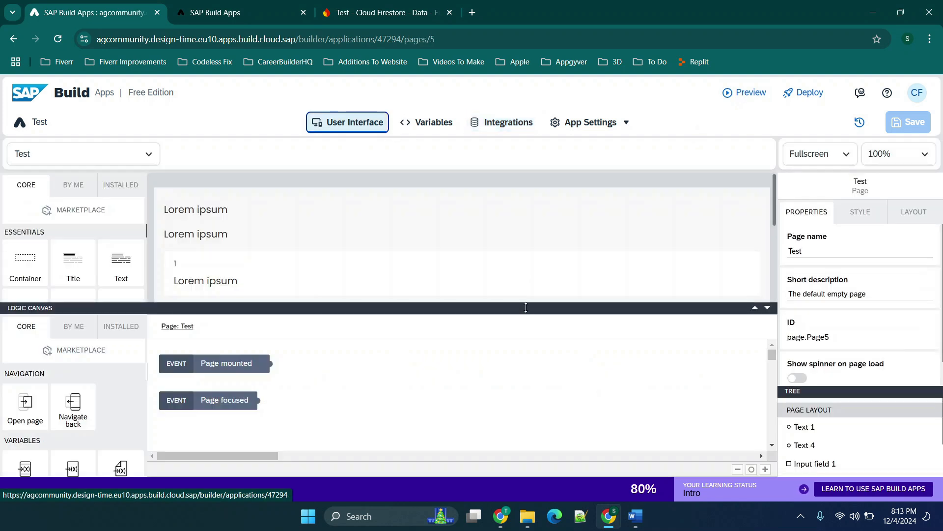
scroll(525, 244, down, 3)
click(516, 242)
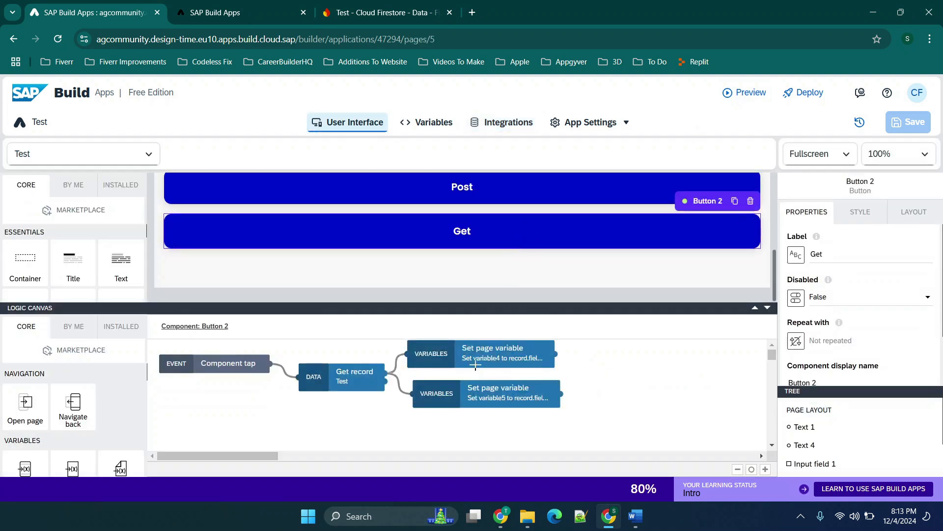
click(502, 364)
scroll(835, 285, down, 1)
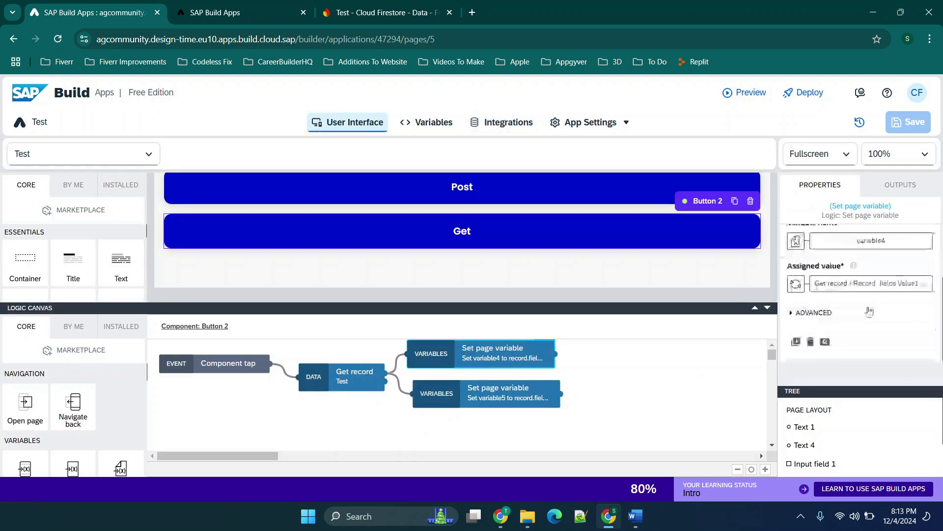
- Examine the Get record outputs available for variable4's assigned value, leaving the existing binding in place
click(796, 284)
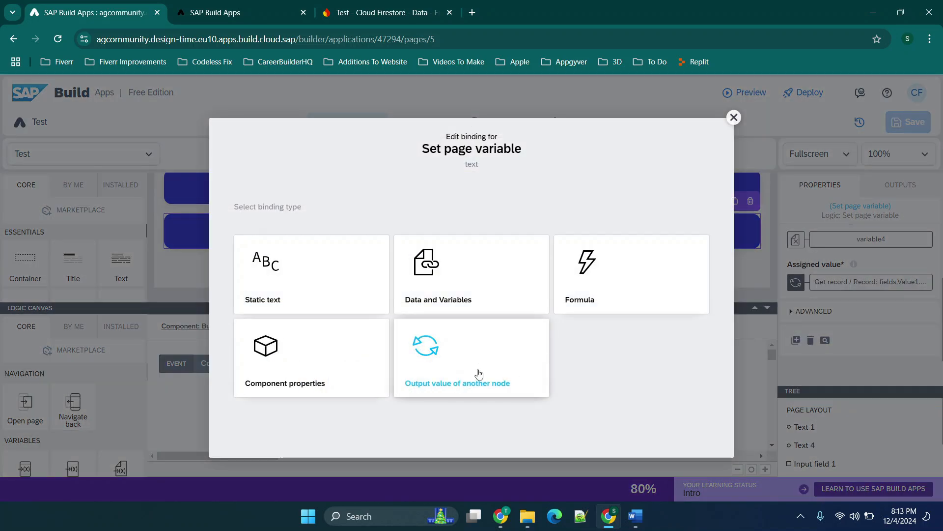
click(476, 366)
click(349, 315)
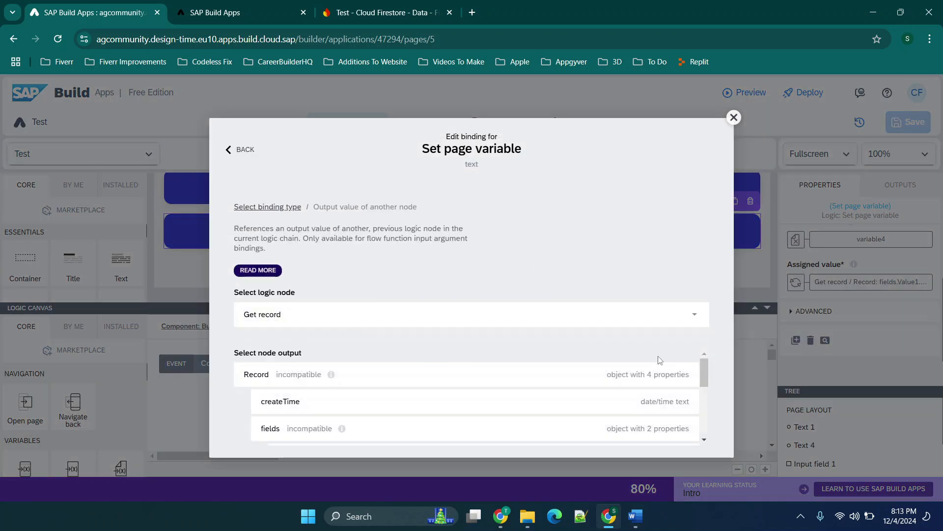
drag(704, 370, 715, 421)
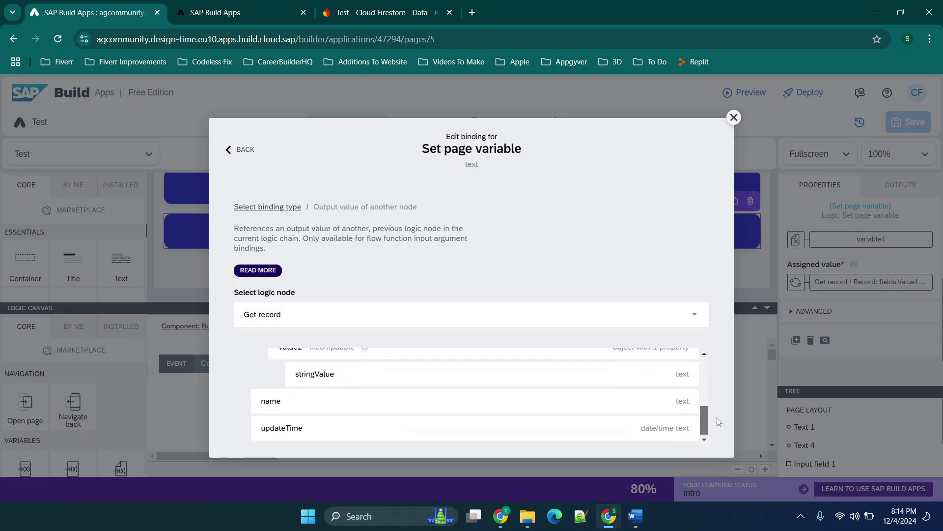
click(734, 118)
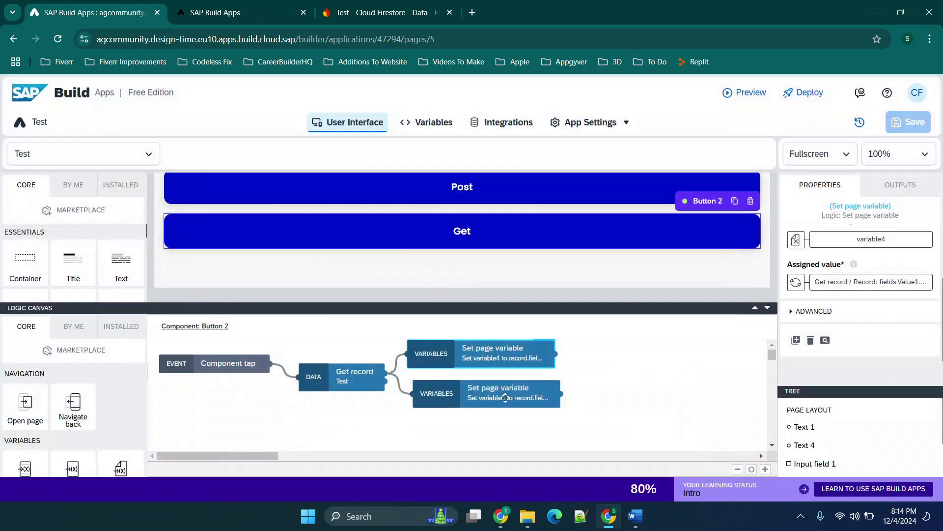
- Replace the static ID of the Get record node with a formula binding to pageVars.variable3
click(338, 369)
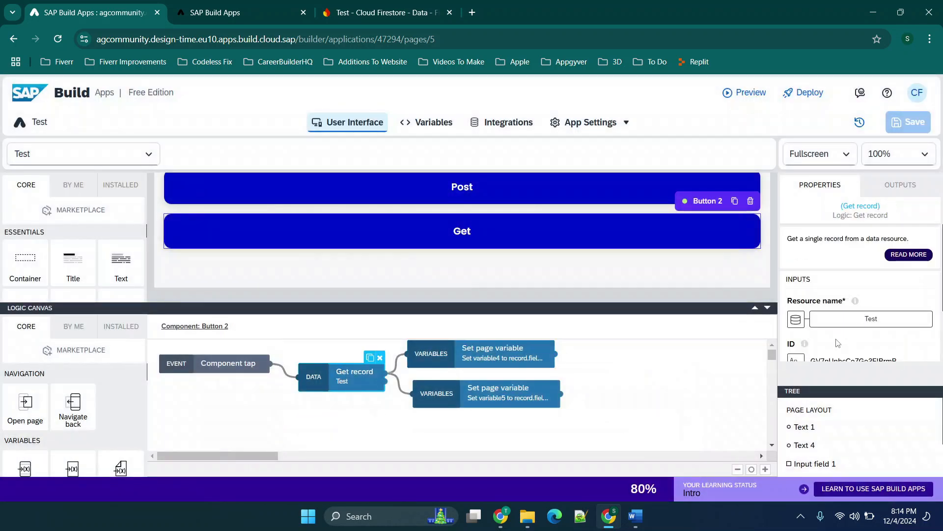
scroll(844, 346, down, 2)
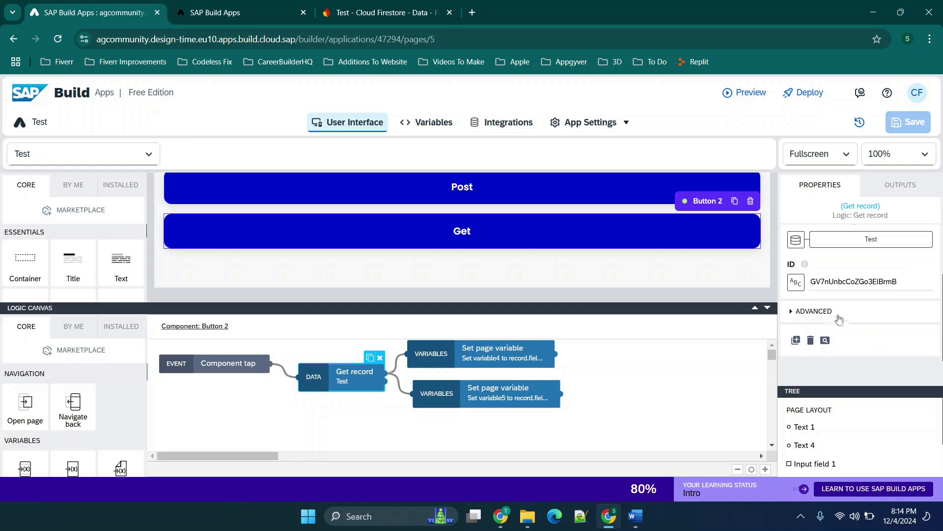
double_click(888, 288)
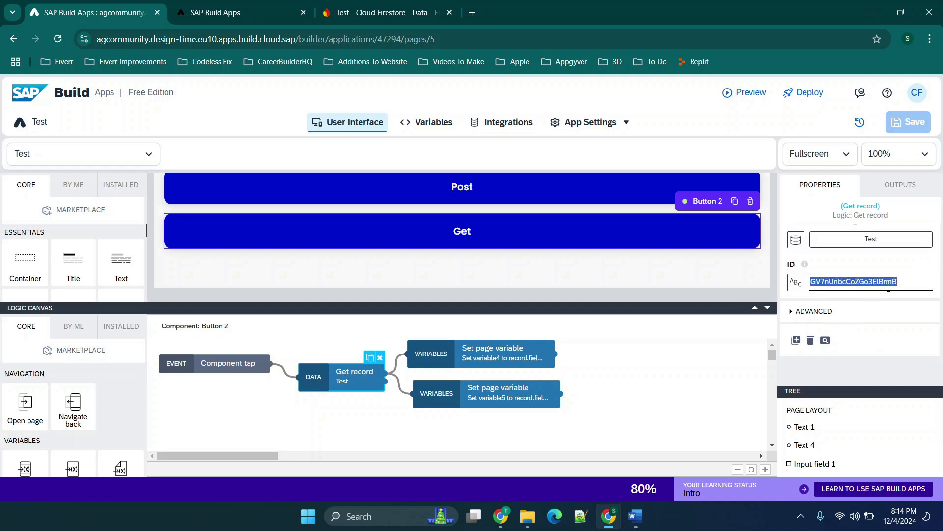
key(BackSpace)
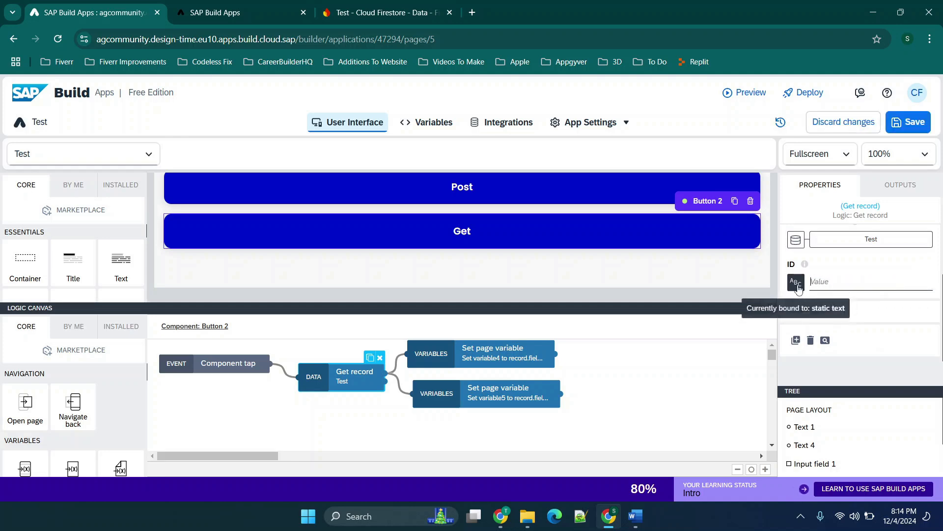
click(797, 283)
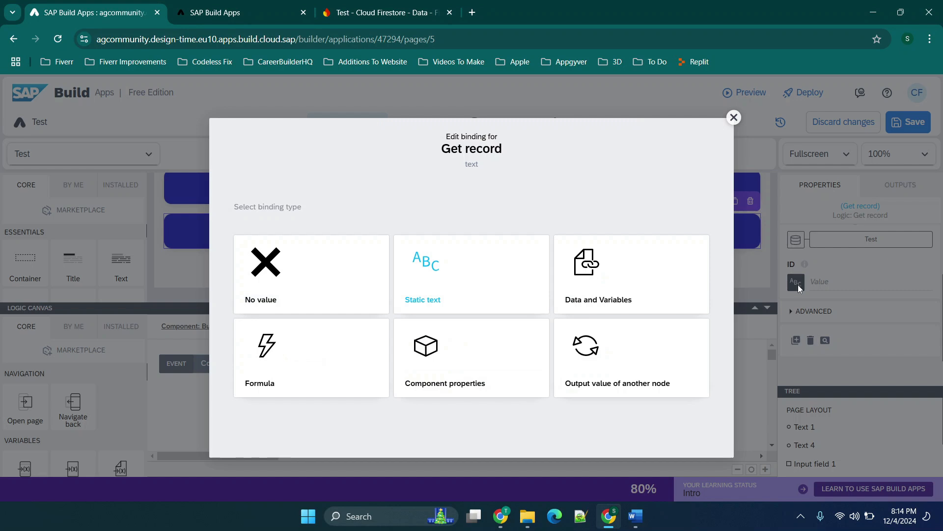
click(309, 366)
click(200, 305)
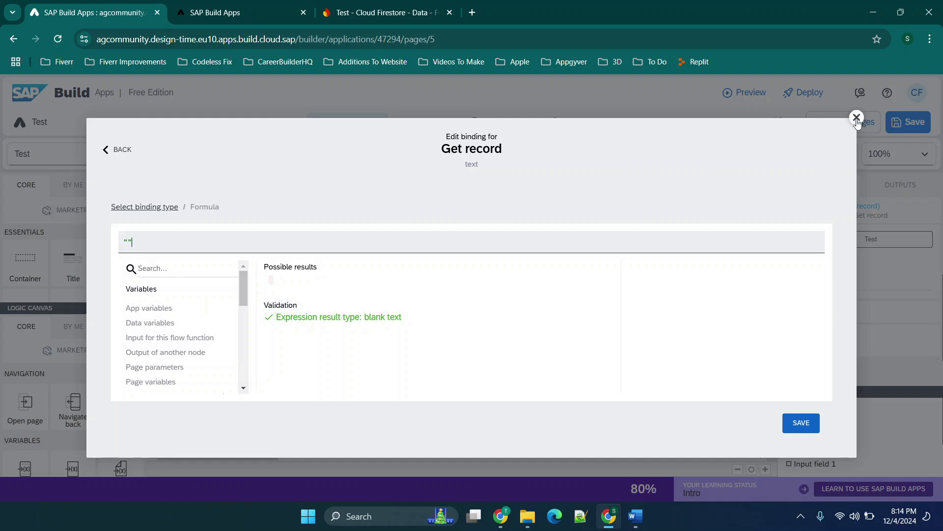
click(165, 311)
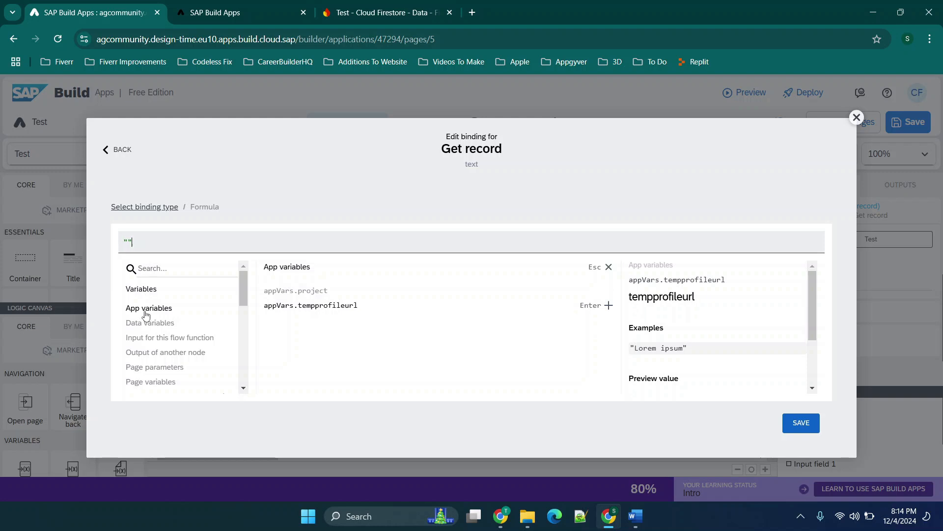
click(157, 382)
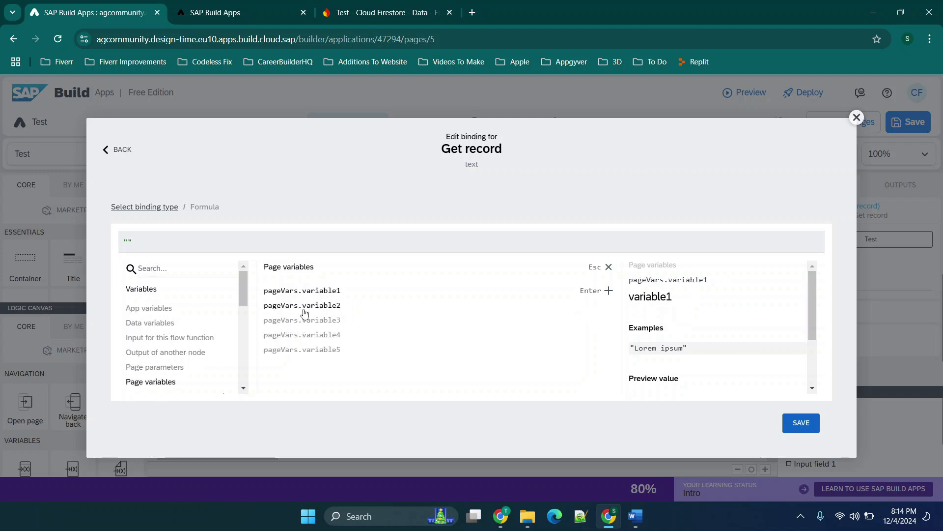
click(328, 321)
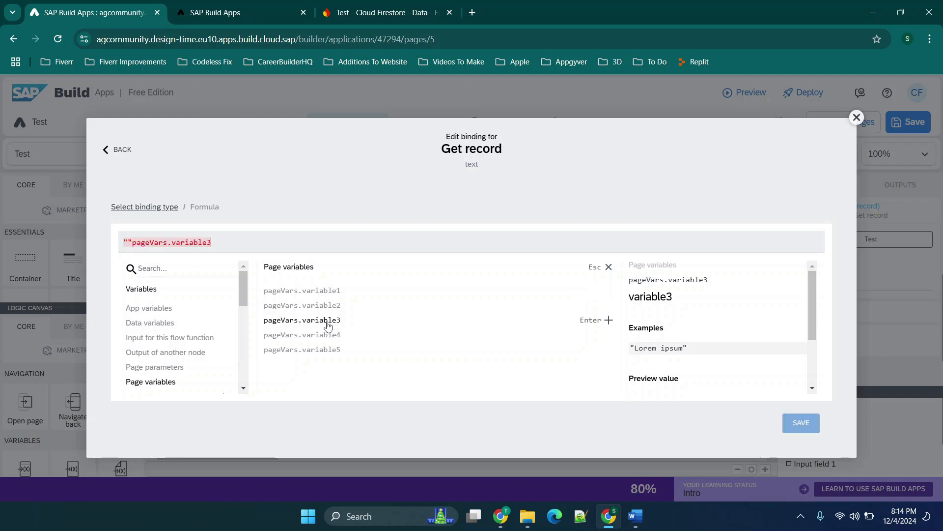
click(133, 244)
key(BackSpace)
key(BackSpace)
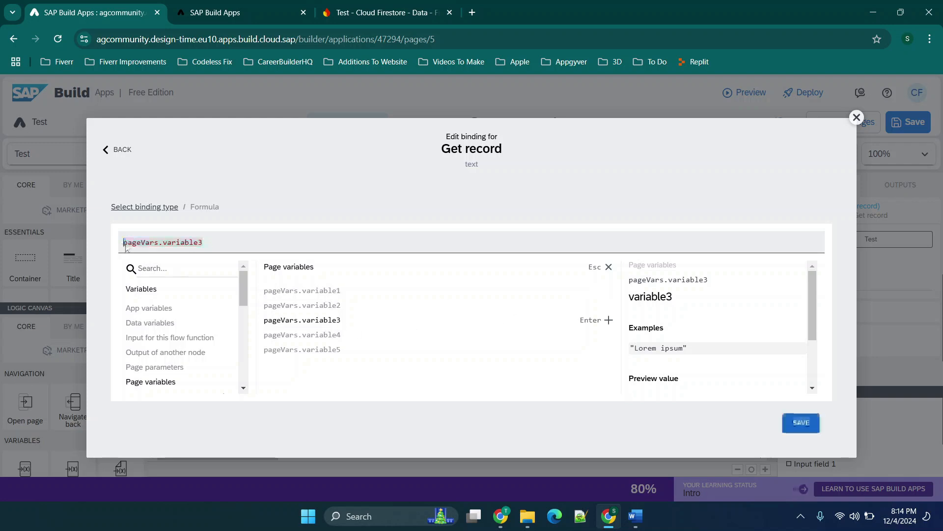
click(806, 426)
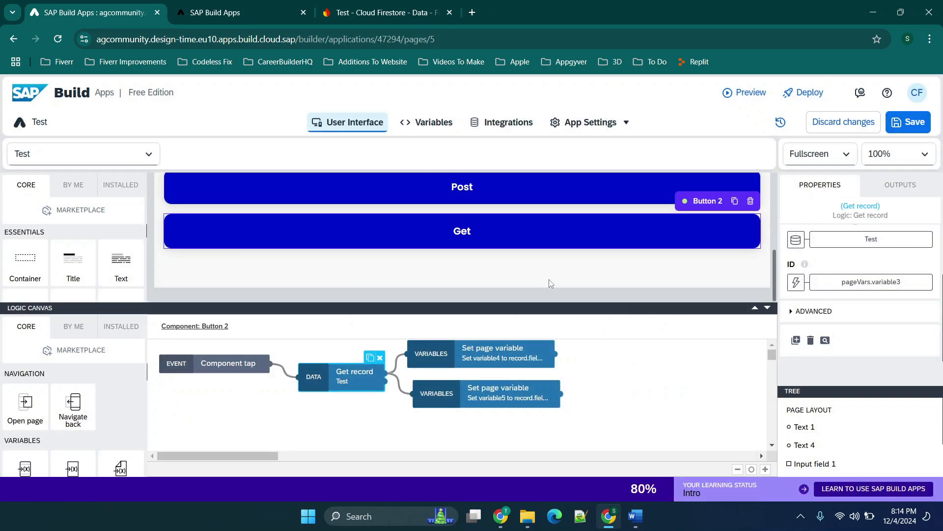
- Add an input field between input field 2 and the Post button and label it Variable
scroll(512, 231, up, 2)
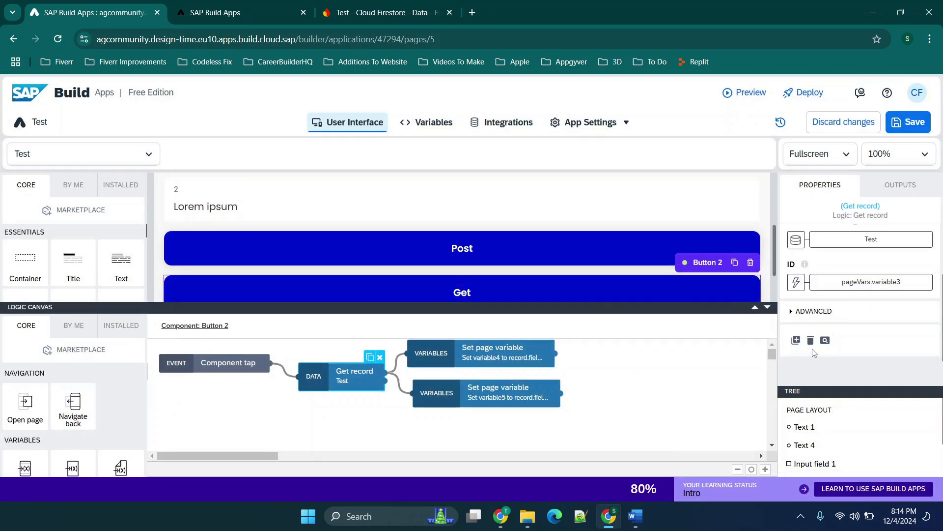
click(768, 308)
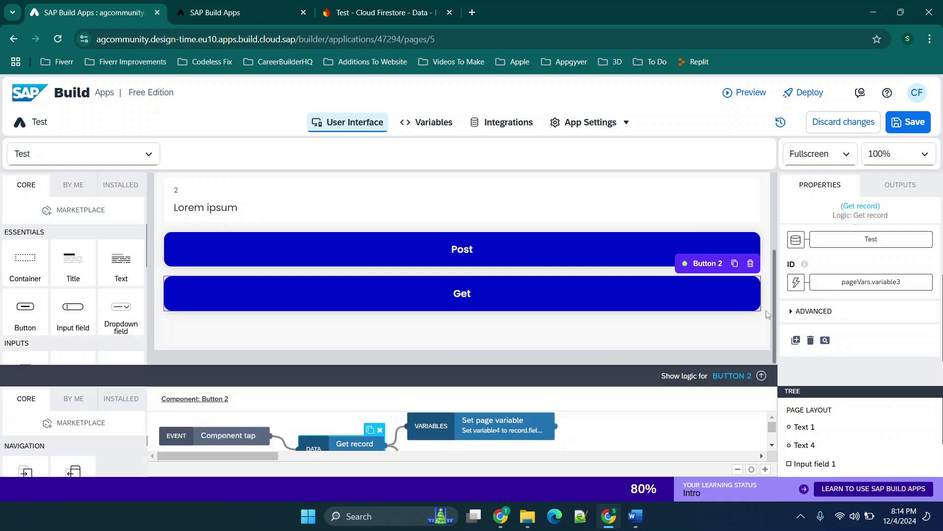
drag(70, 321, 295, 319)
click(857, 254)
key(ctrl+a)
text(V)
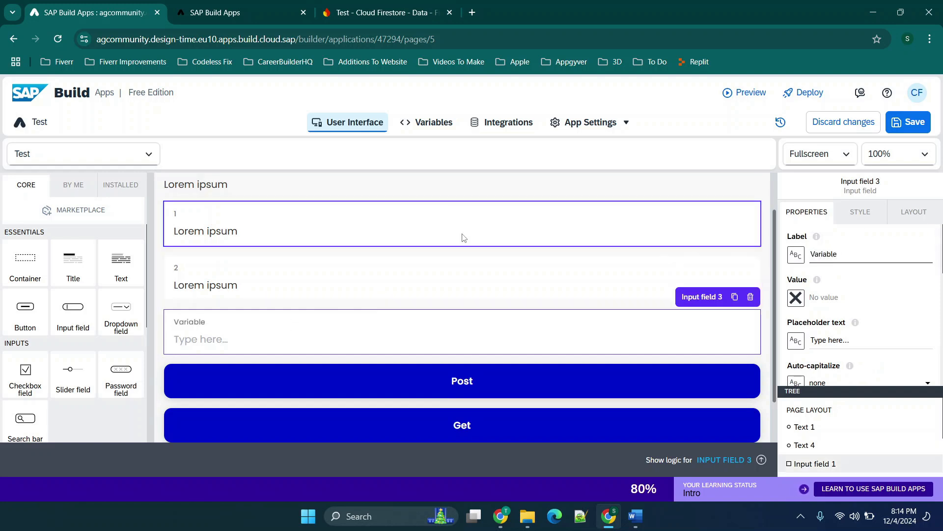
- Bind the Variable input field's value to the page variable variable3
click(796, 298)
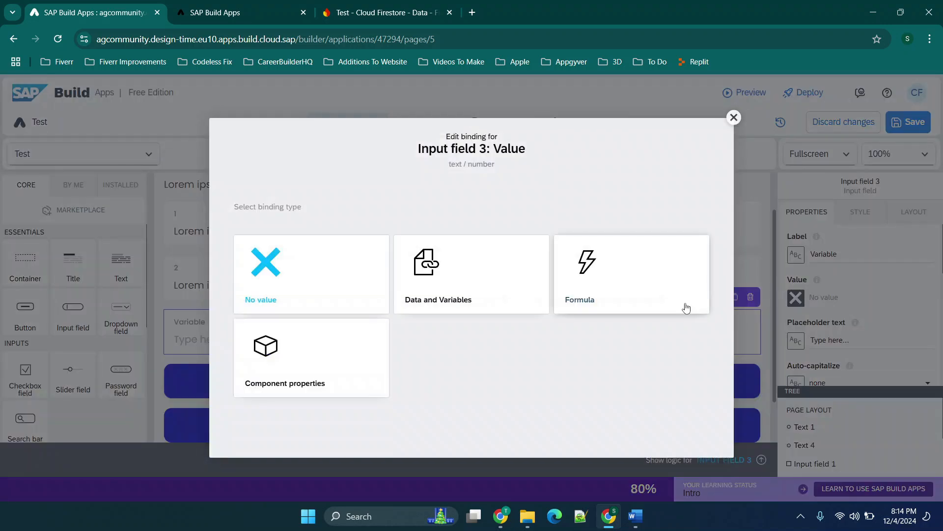
click(541, 293)
click(466, 322)
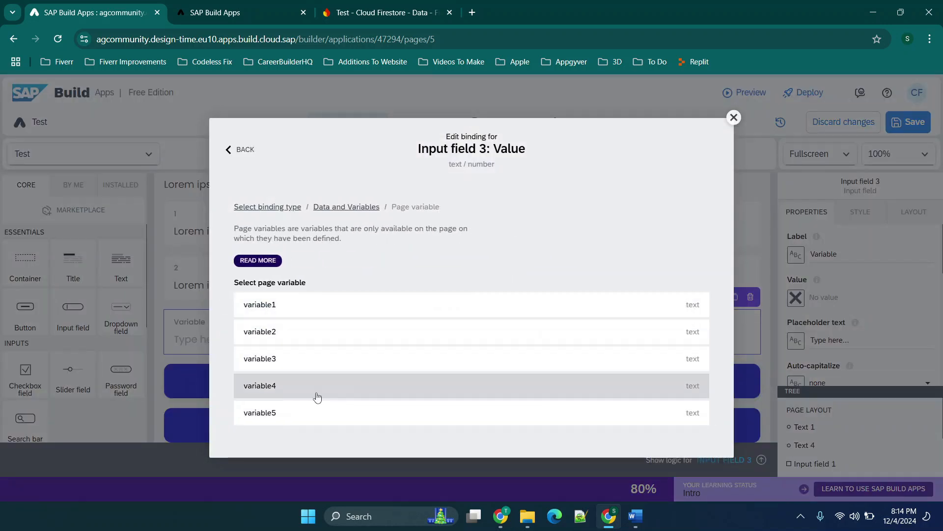
click(294, 363)
click(697, 409)
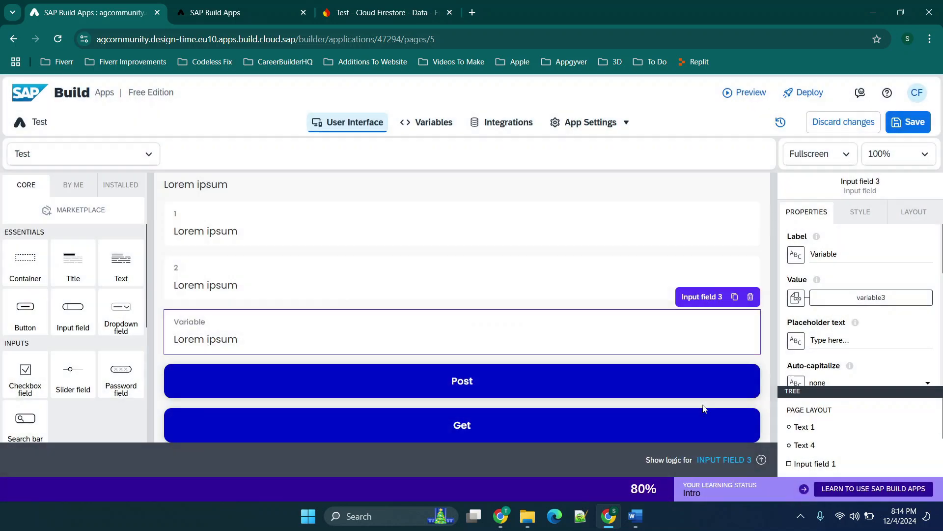
- Check the ID binding of the Get record node in the Get button's logic and save the app
scroll(592, 305, down, 2)
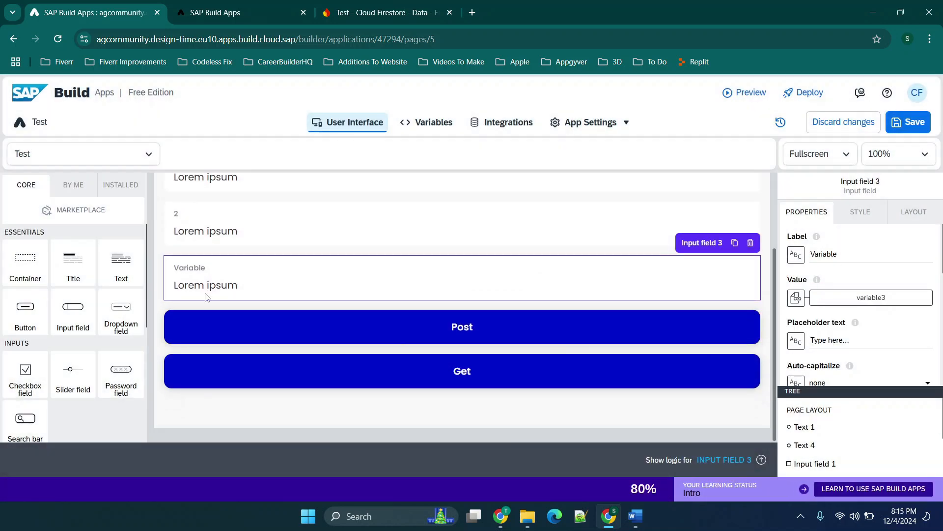
click(481, 381)
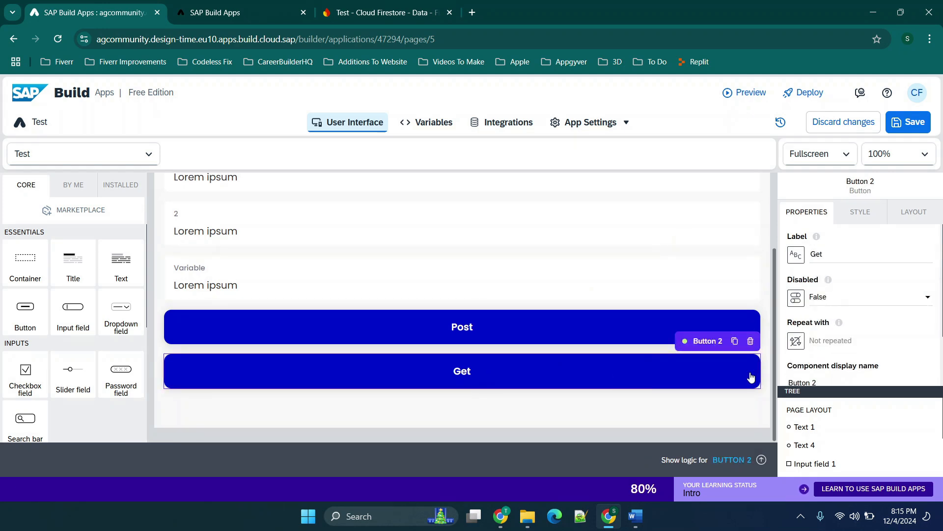
scroll(865, 331, down, 2)
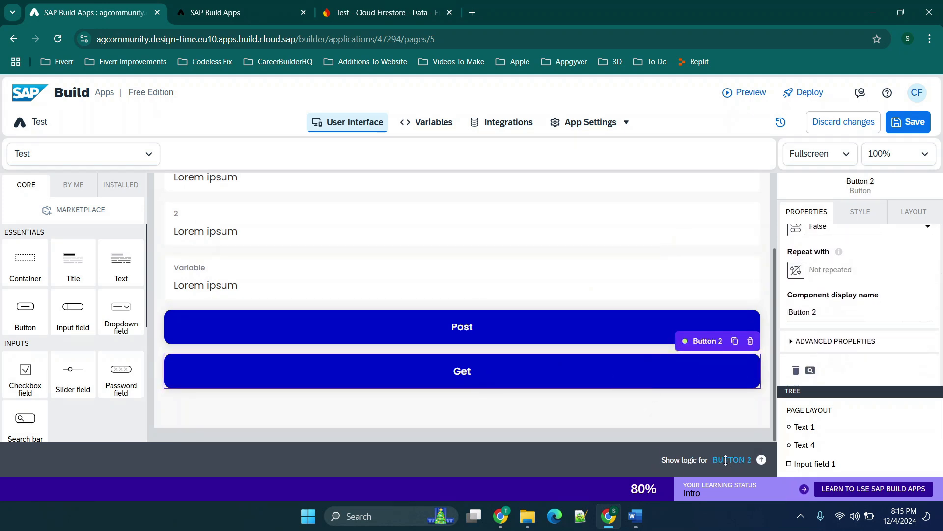
click(732, 460)
click(339, 374)
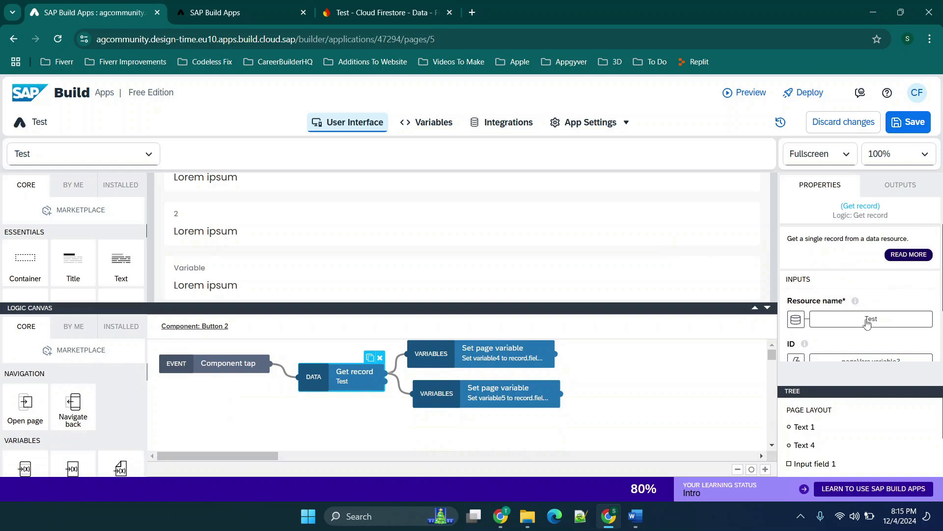
scroll(834, 344, down, 2)
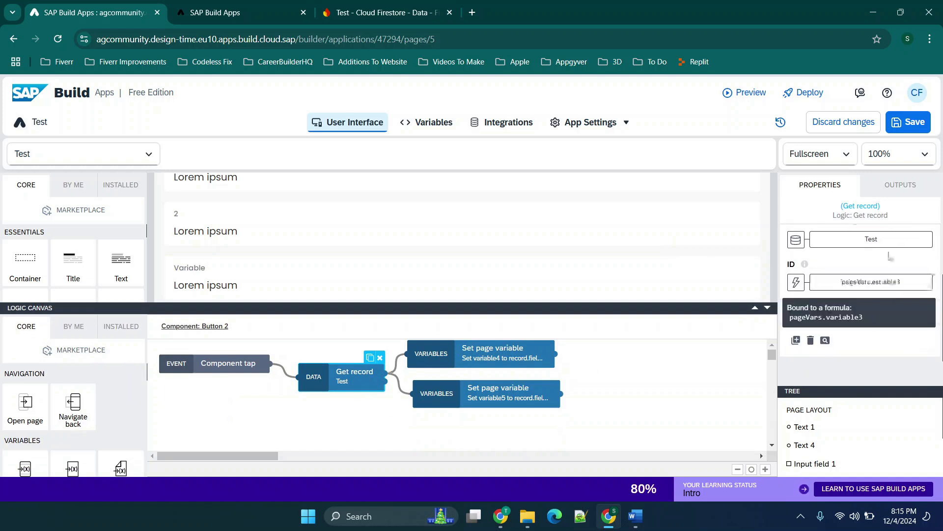
click(908, 122)
- On the preview's Test page, enter GV7nUnbcCoZGo3ElBrmB in the Variable field and run Get
click(263, 6)
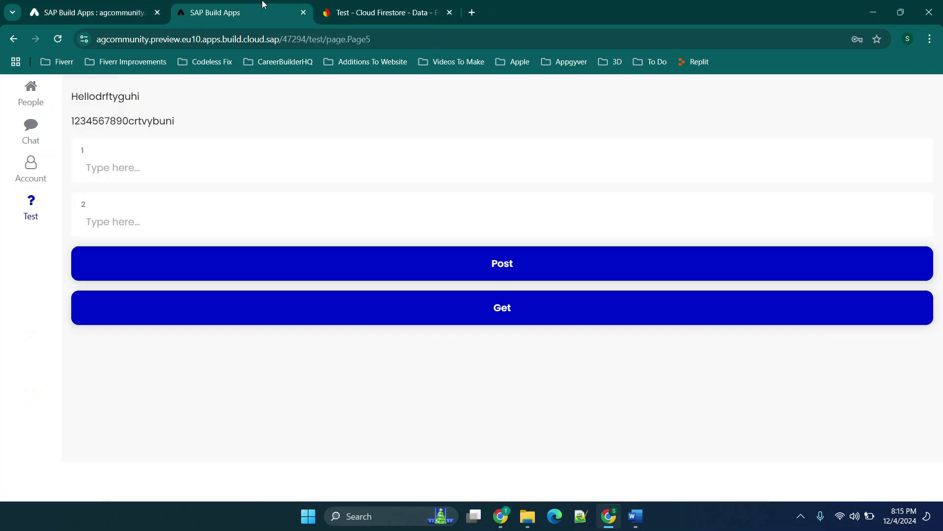
click(34, 207)
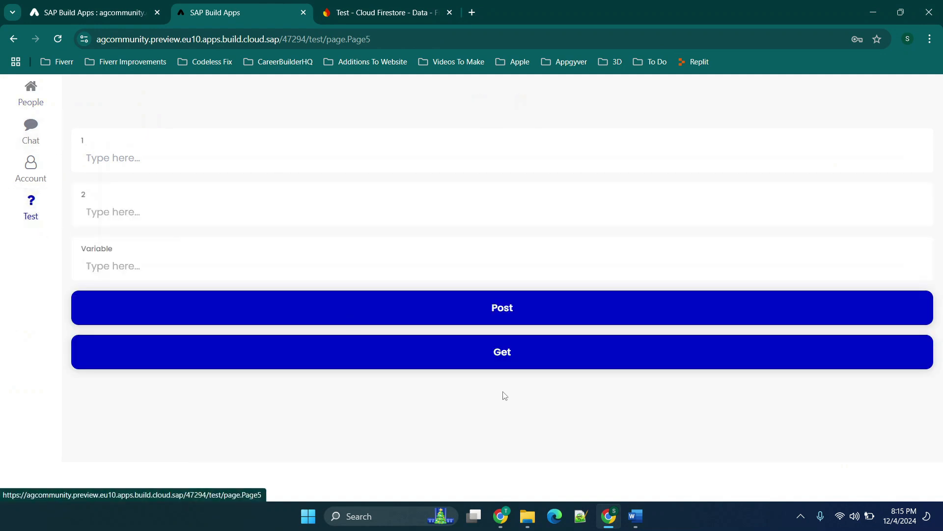
click(497, 361)
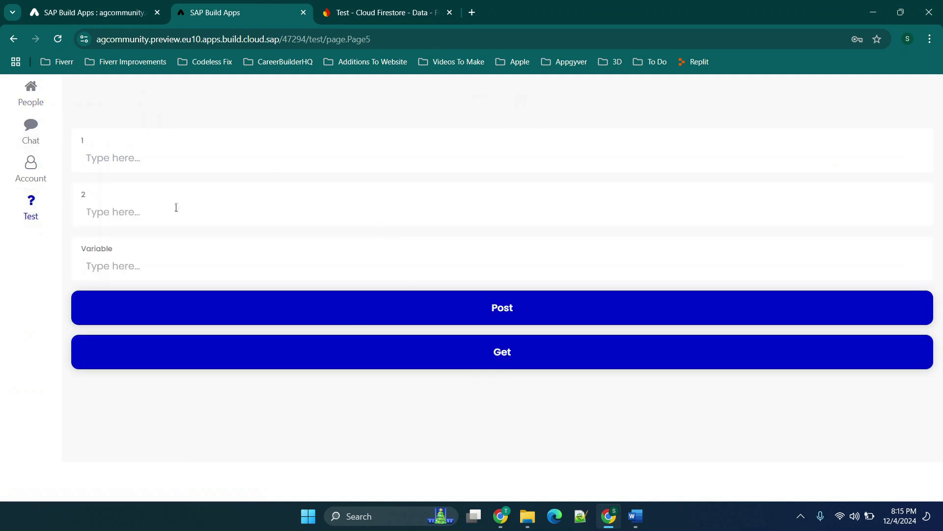
click(151, 270)
text(GV7nUnbcCoZGo3ElBrmB)
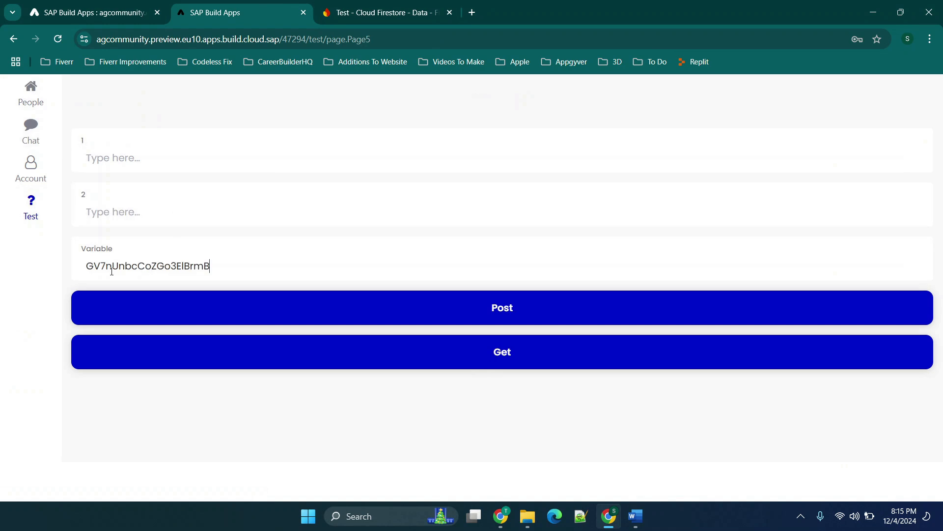
click(493, 364)
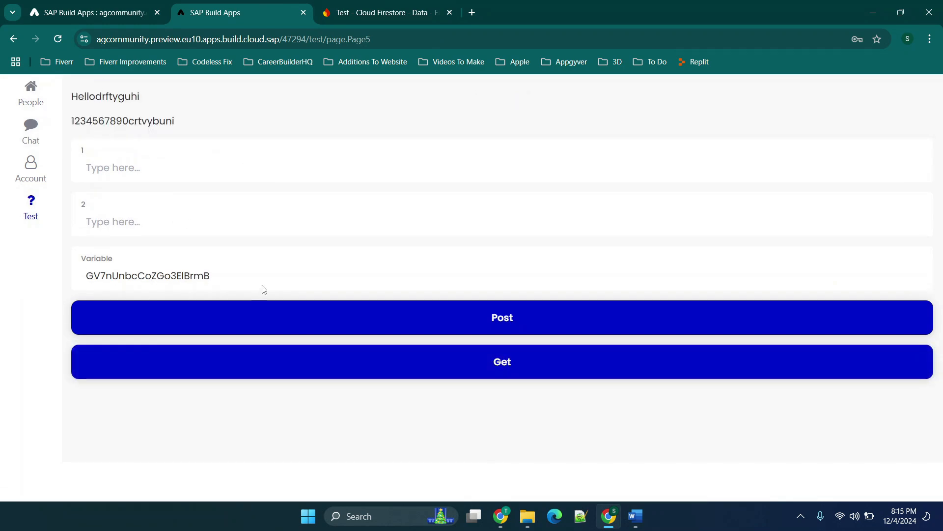
- Replace the Variable field's document ID with 1233 and run Get again
drag(264, 290, 37, 274)
text(1233)
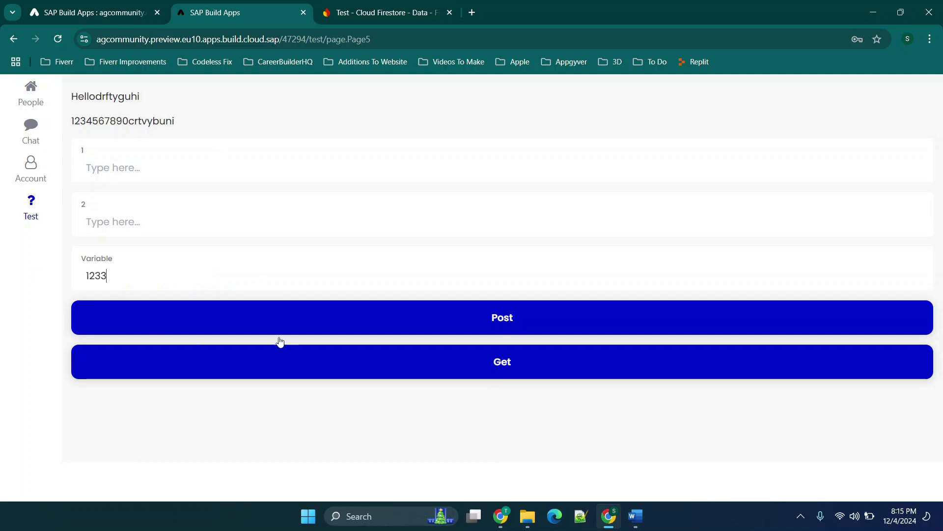
click(518, 363)
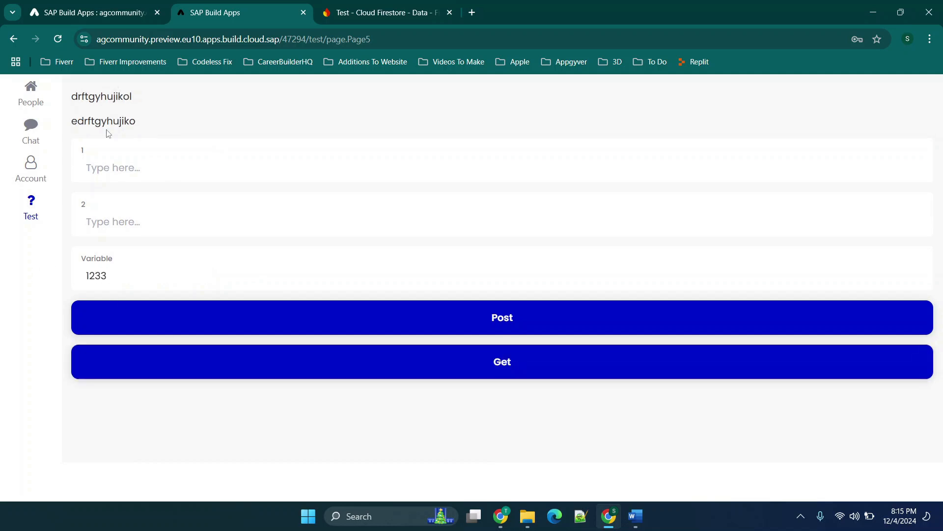
- Return to the app editor and reopen the Get record node's inputs in the Get button's logic
click(91, 13)
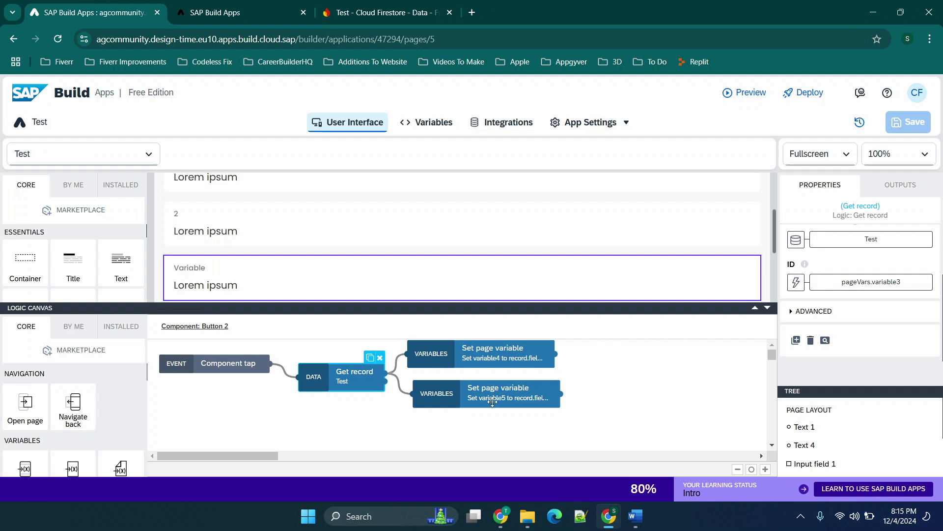
click(330, 402)
click(349, 379)
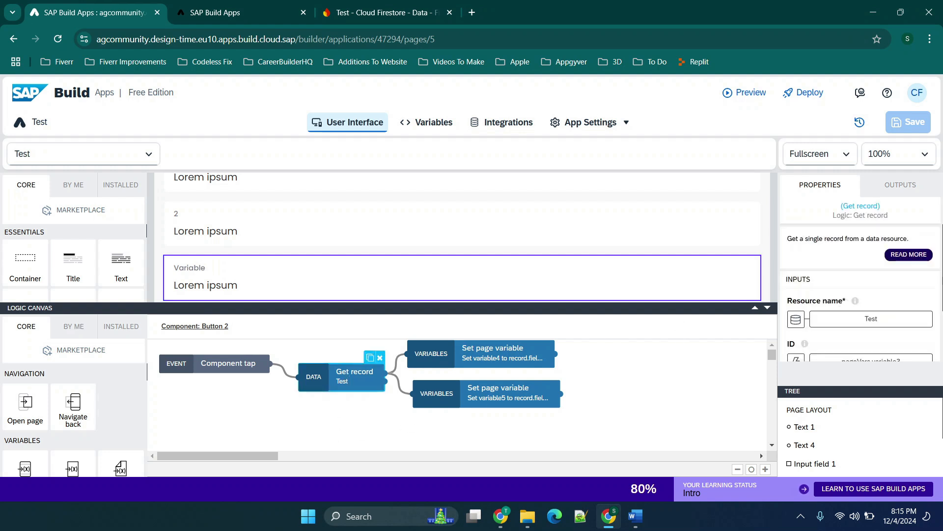
- Review the Test data entity's base settings and list request configuration in the app's integrations
scroll(874, 303, down, 1)
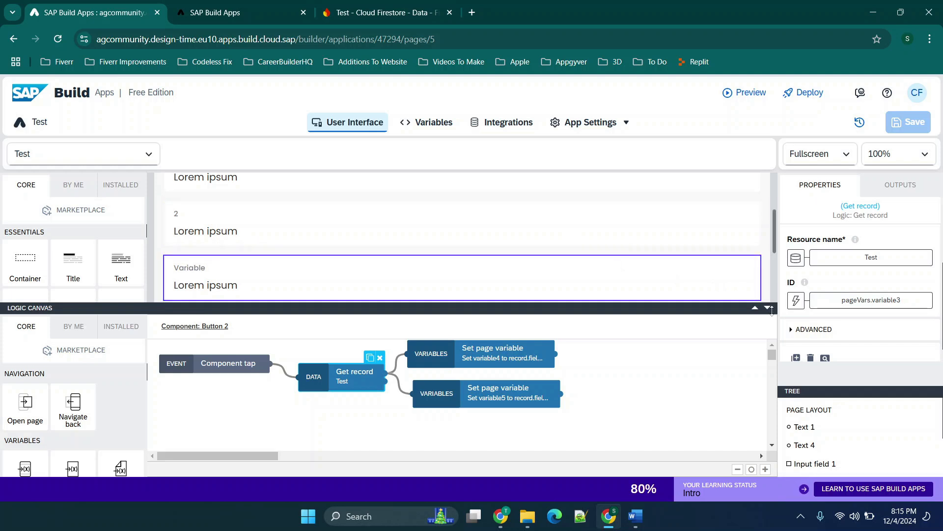
click(428, 128)
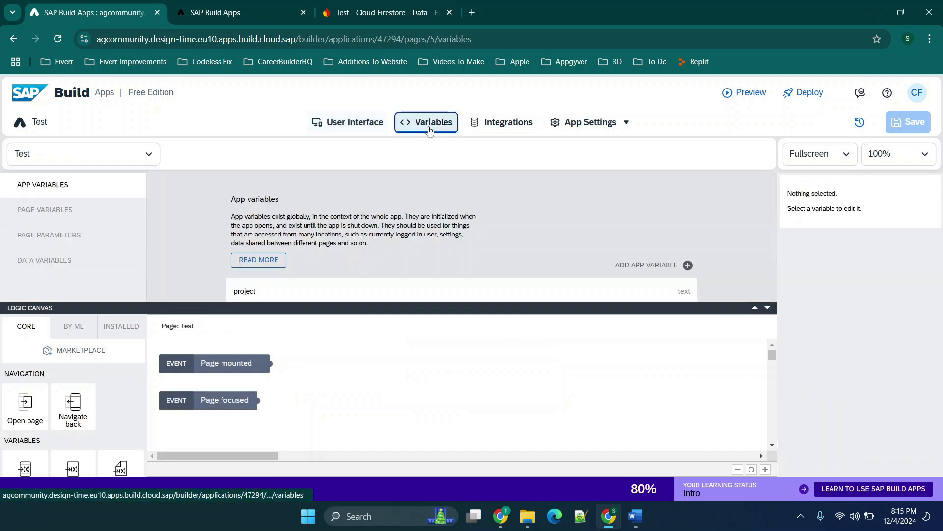
click(769, 307)
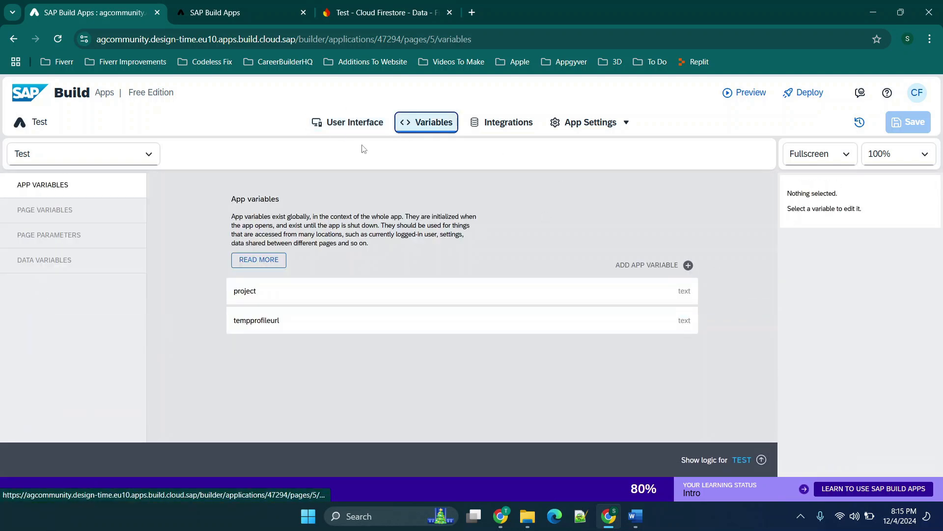
click(506, 124)
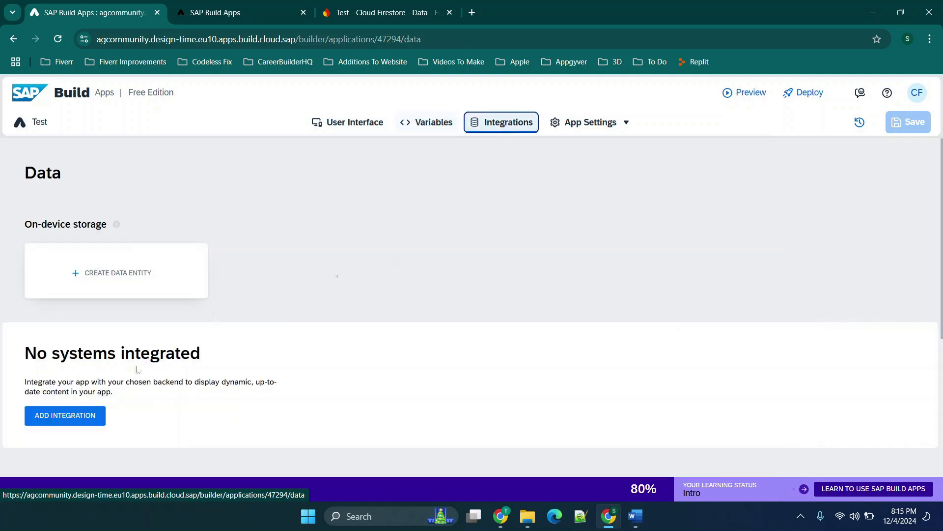
scroll(503, 352, down, 5)
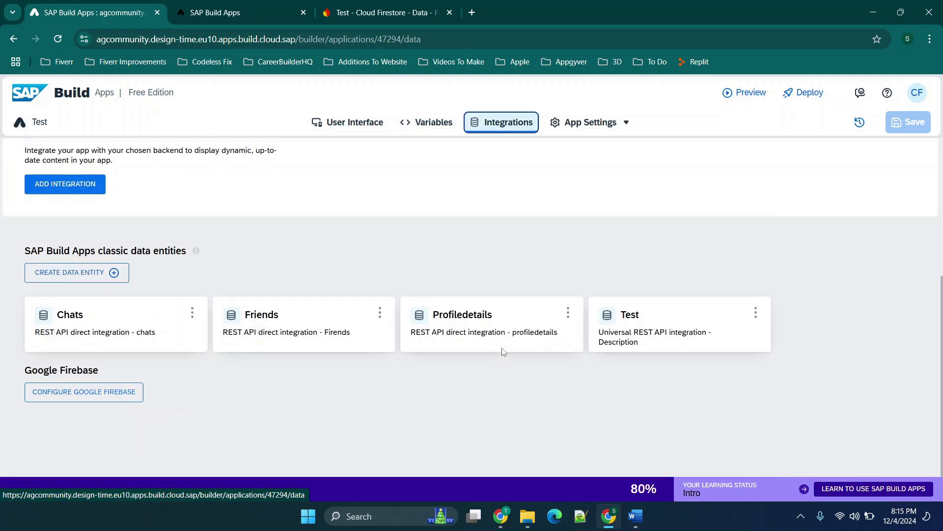
click(659, 340)
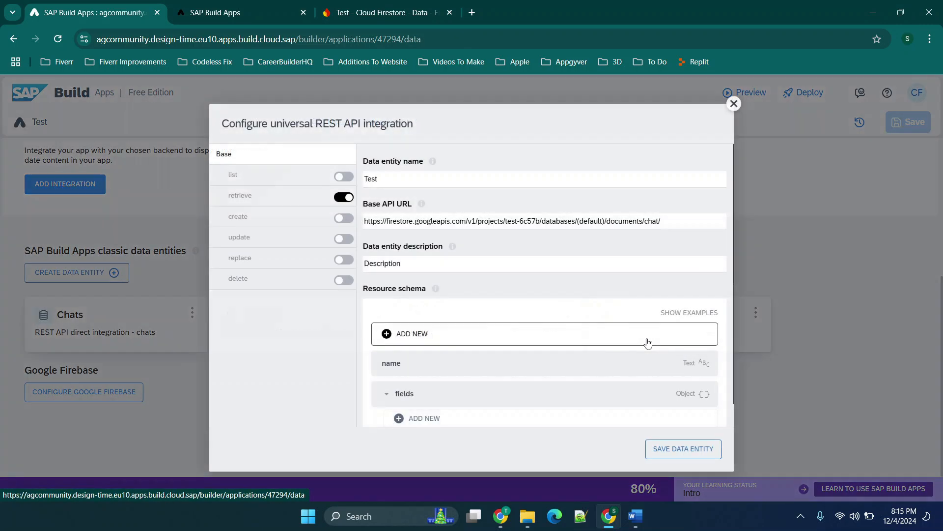
click(245, 183)
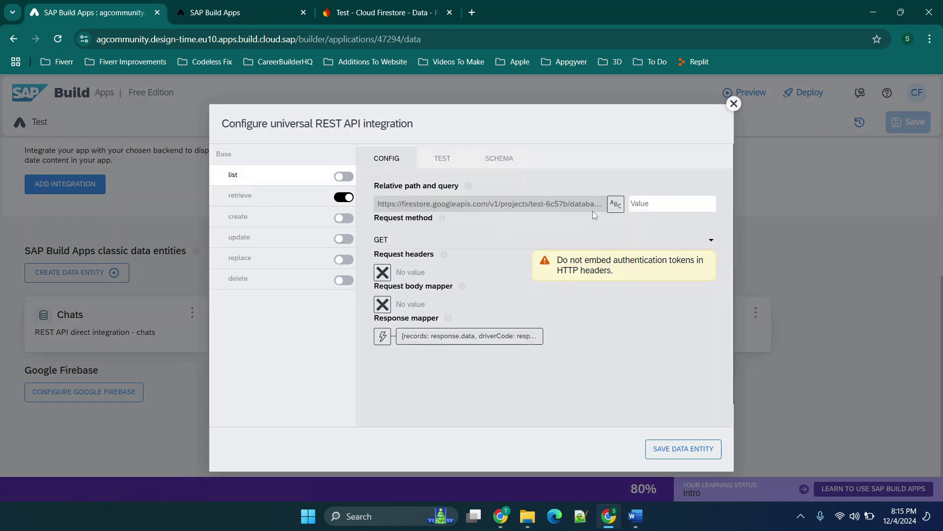
click(733, 104)
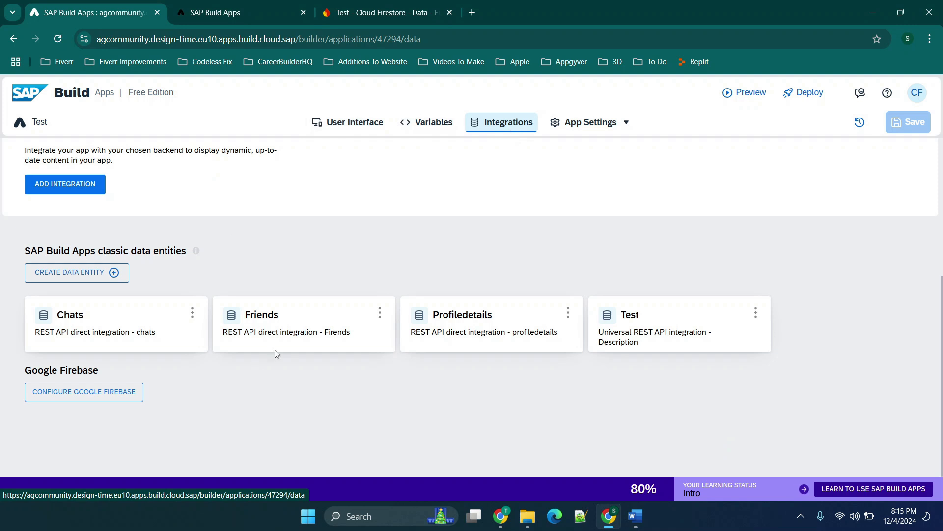
- Delete the ID1 additional input from the Test data entity's base settings
click(641, 326)
scroll(569, 413, down, 4)
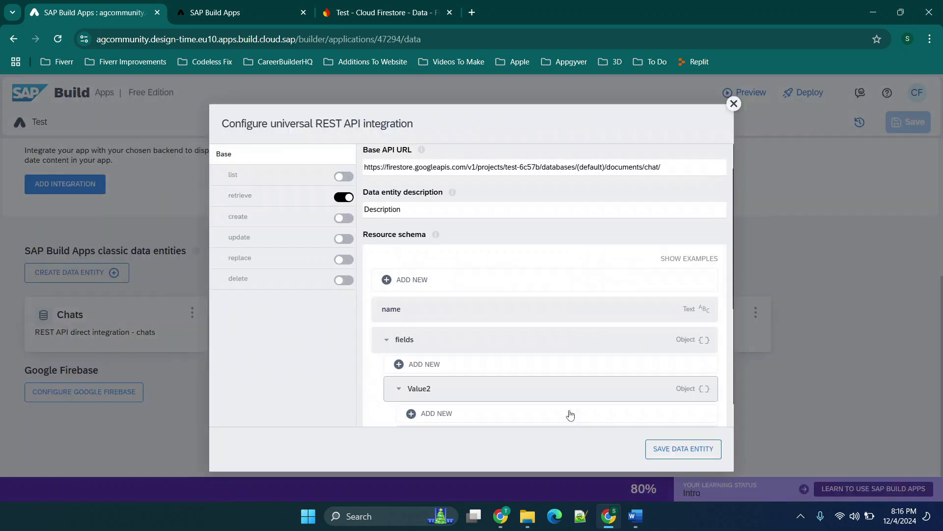
scroll(669, 387, down, 4)
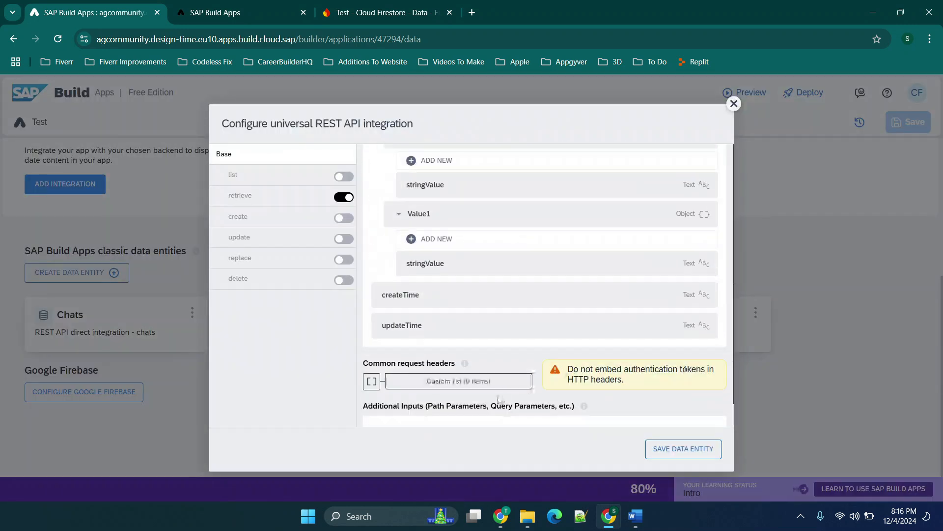
scroll(671, 391, down, 1)
scroll(654, 387, down, 1)
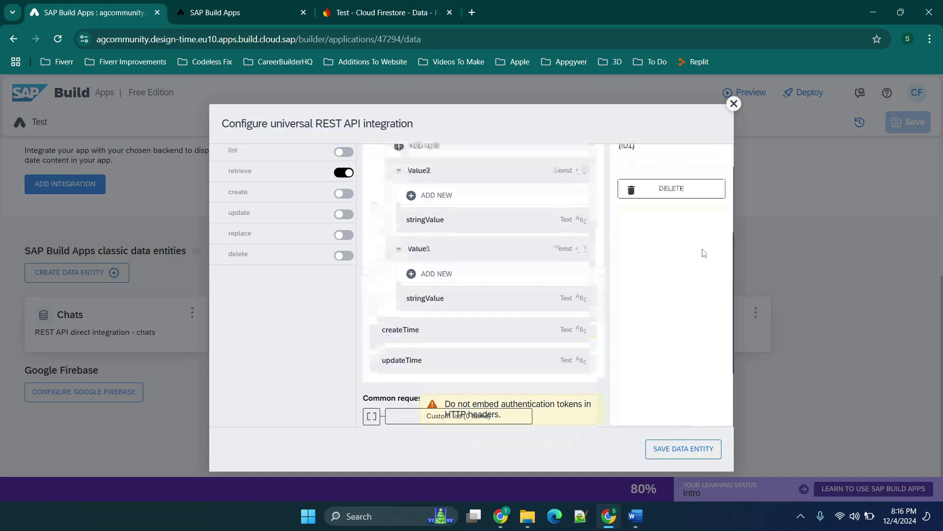
click(678, 384)
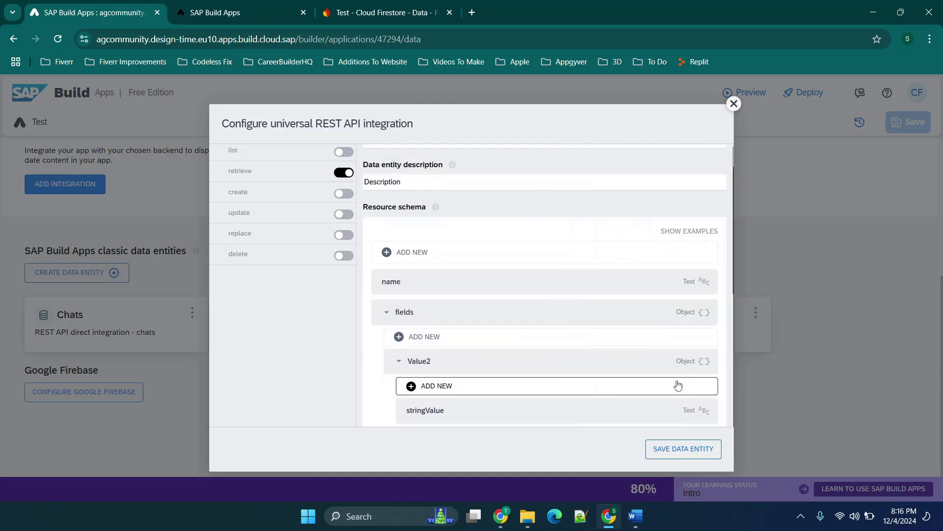
- Replace the formula in the retrieve request's relative path and query with an empty static text value
click(275, 177)
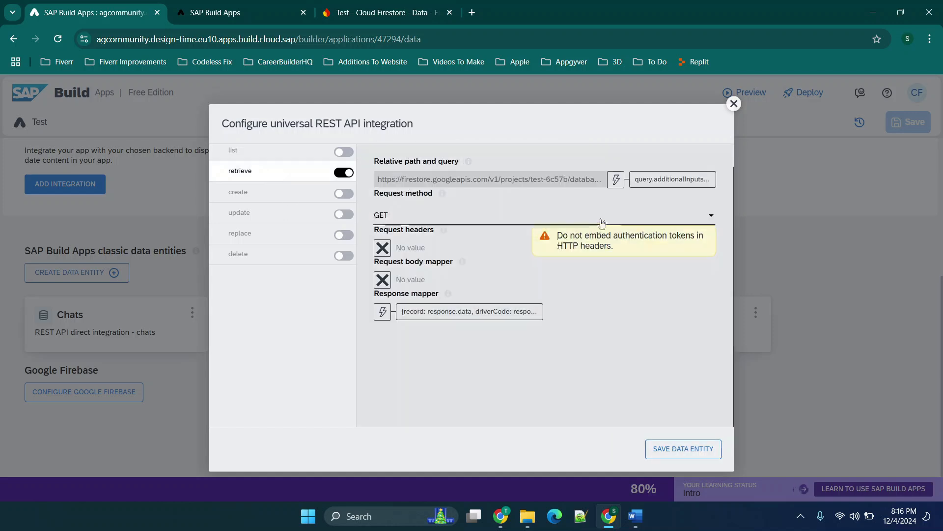
click(617, 181)
click(307, 273)
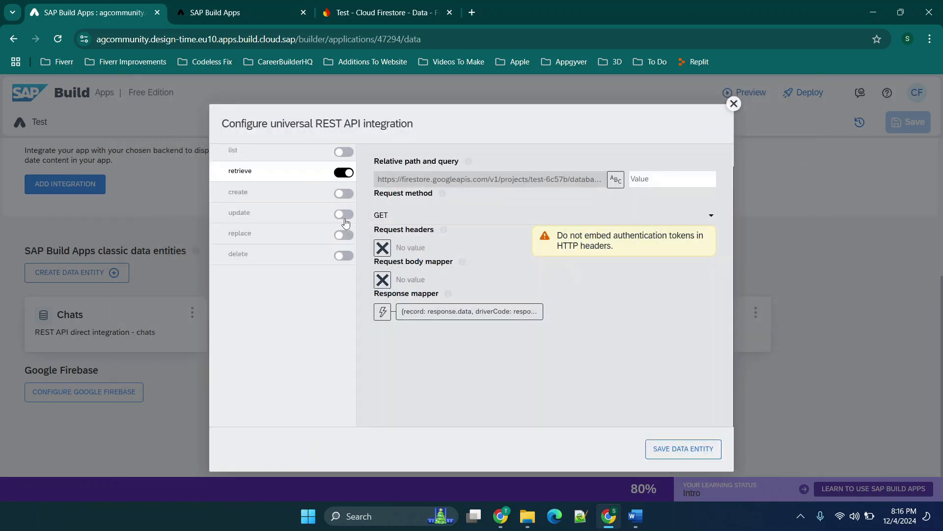
scroll(629, 202, up, 2)
- Run the retrieve request test, then save the Test data entity and the app
click(441, 158)
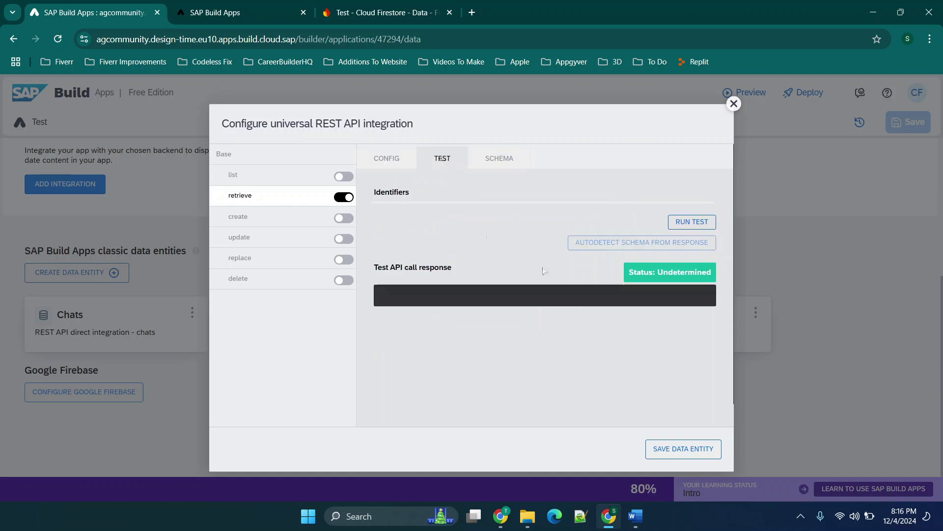
click(700, 223)
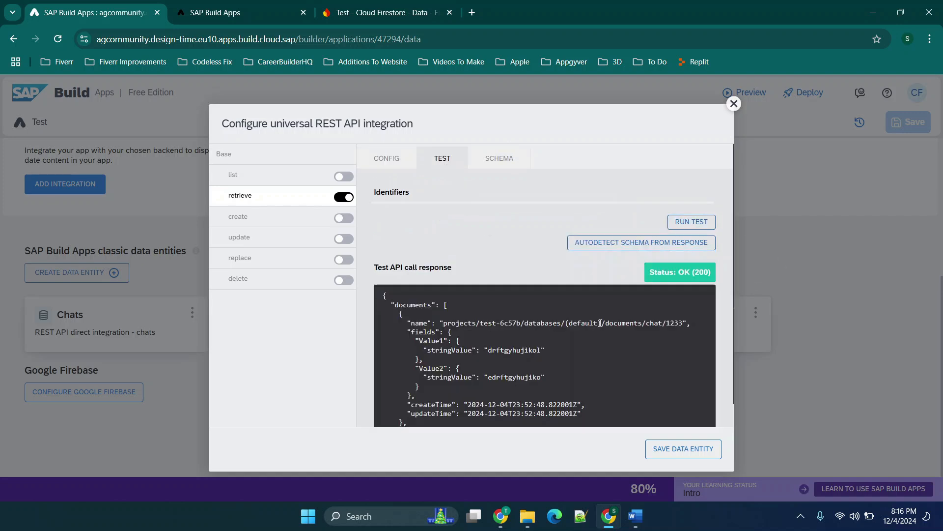
scroll(599, 323, down, 5)
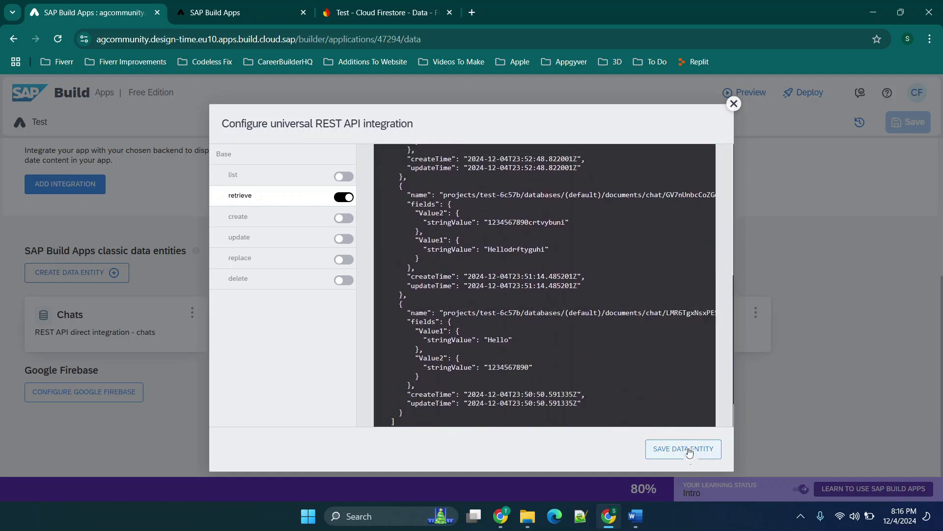
click(689, 451)
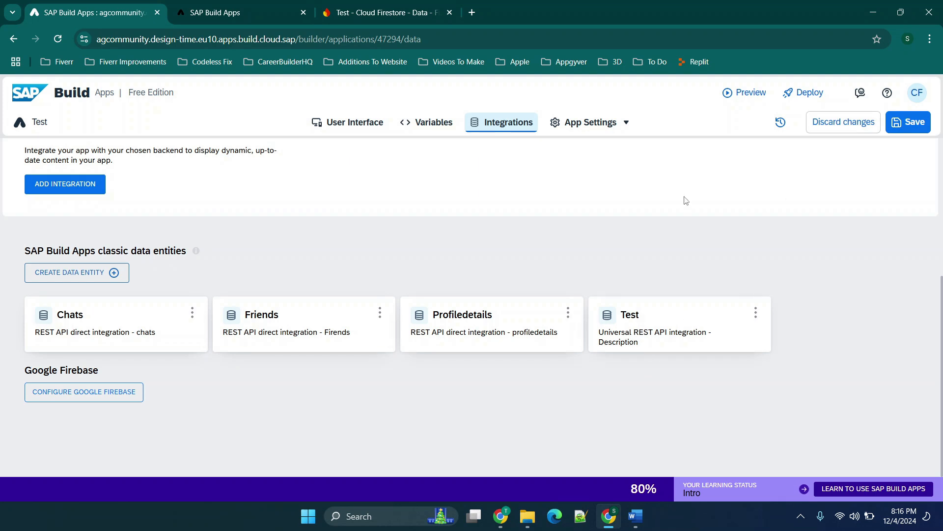
click(913, 125)
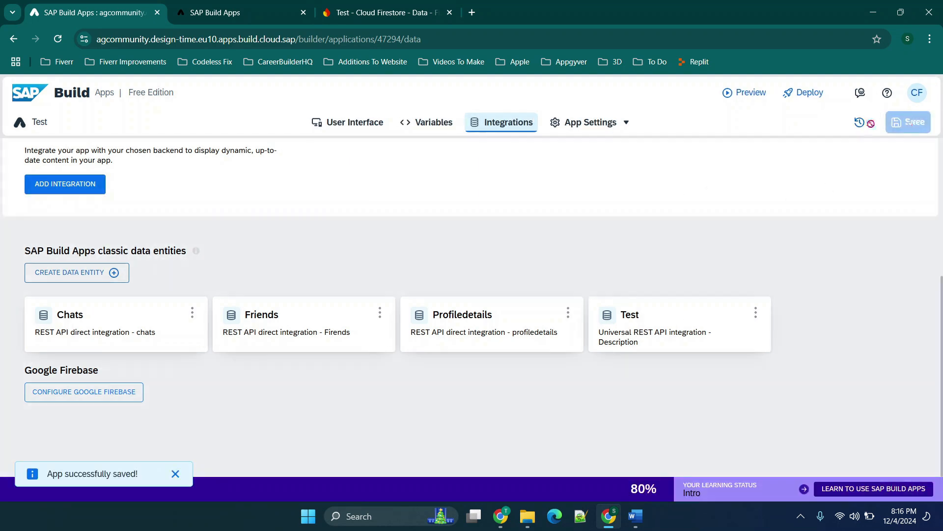
- Review the settings of the Test1 data variable on the Test page
click(427, 122)
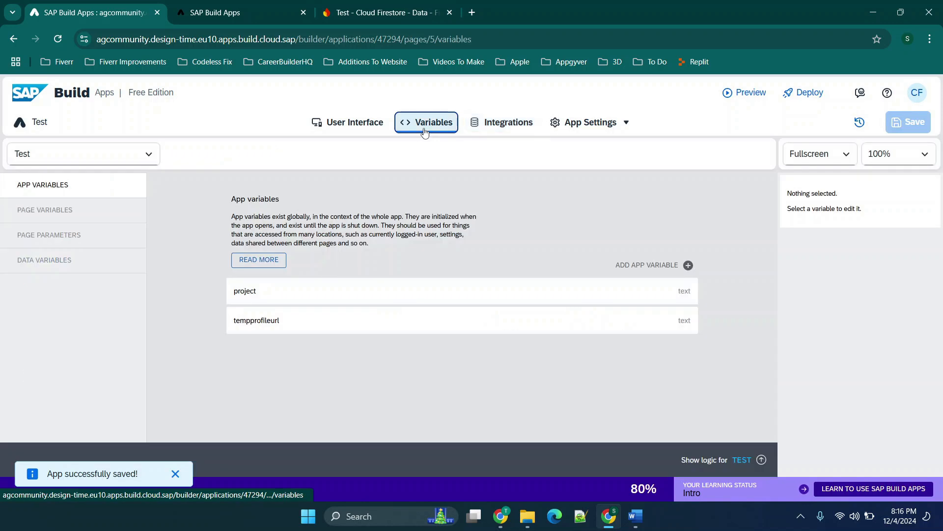
click(49, 262)
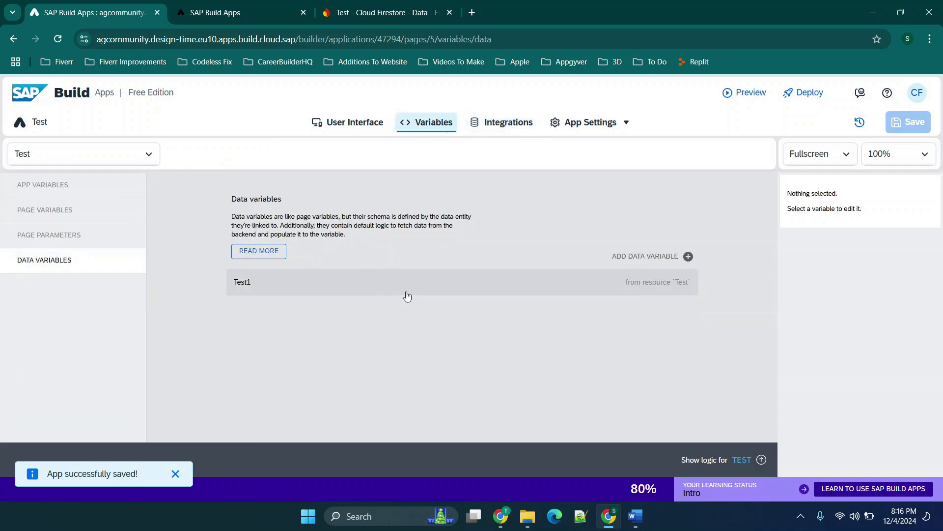
click(406, 290)
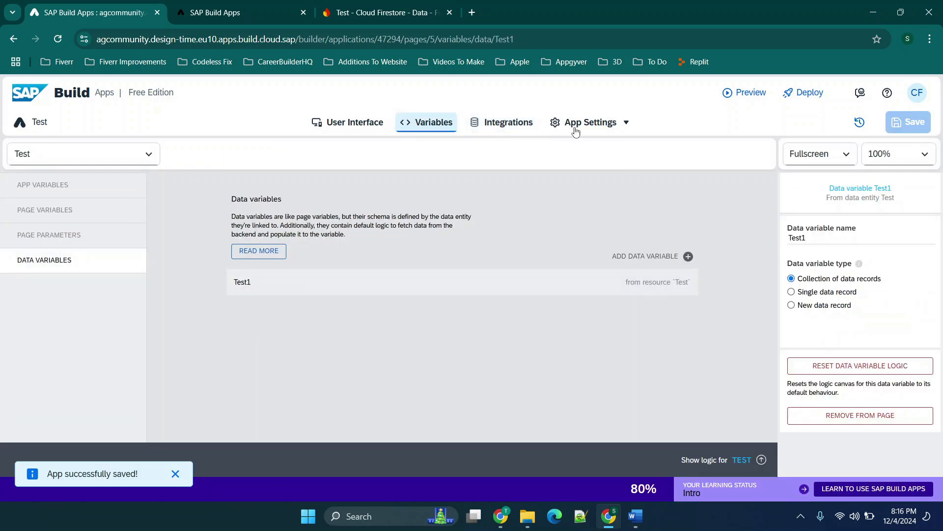
- Show the inputs of the Set page variable node for variable4 in the Get button's logic
click(362, 128)
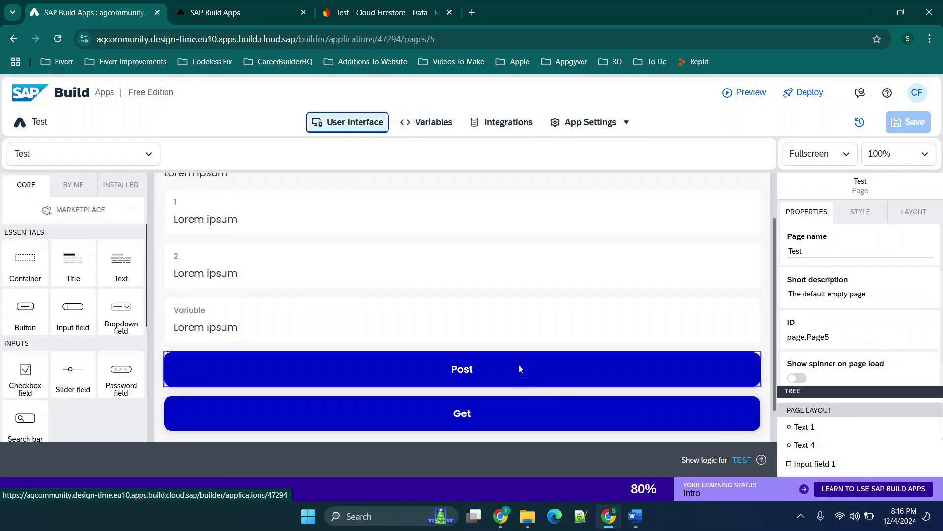
click(461, 399)
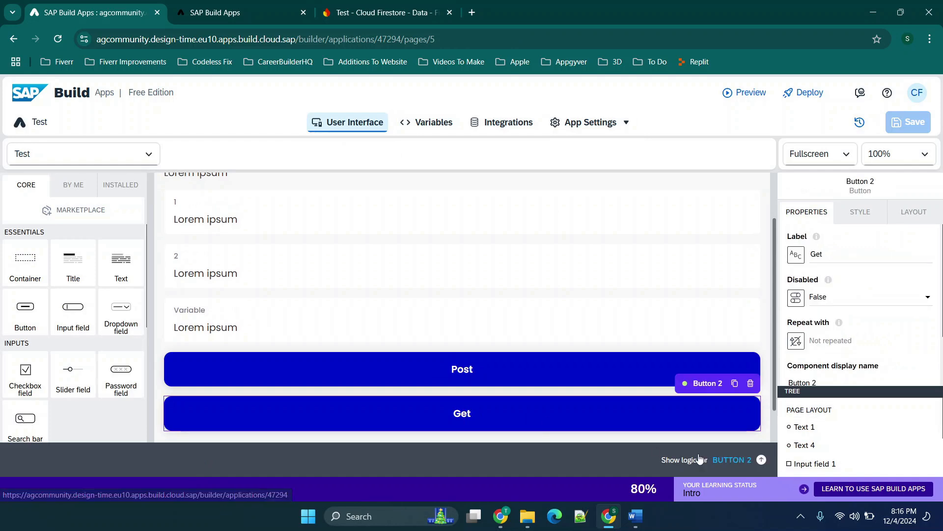
click(700, 458)
click(475, 353)
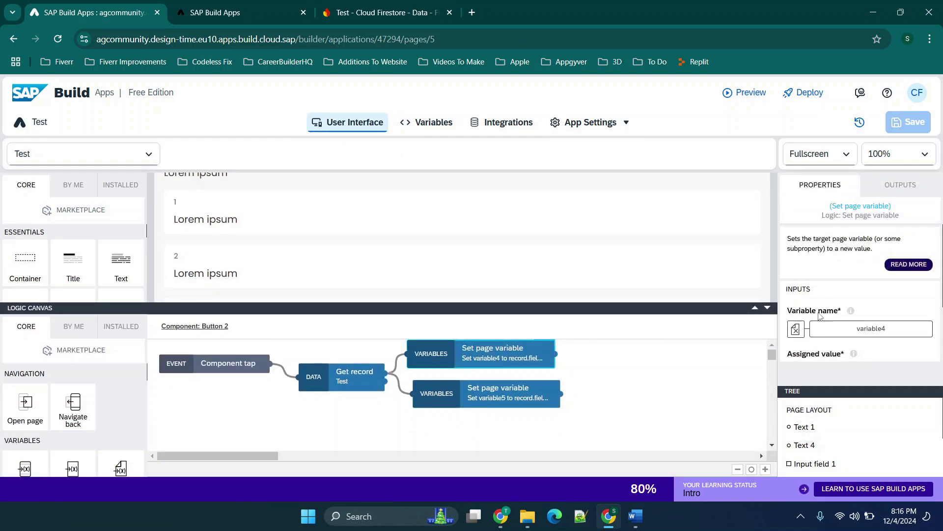
scroll(801, 314, down, 2)
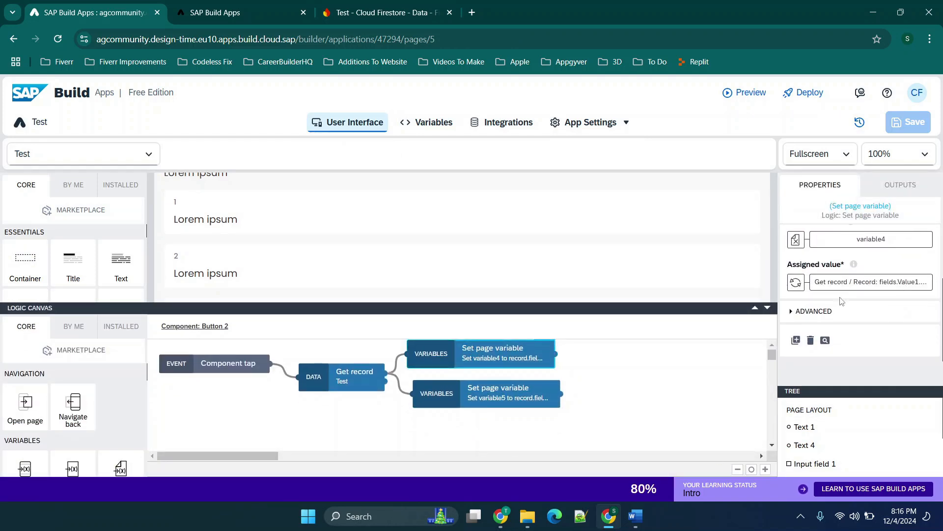
- Examine the Get record outputs available for variable4's assigned value and close the binding editor without changing it
click(795, 287)
click(442, 363)
click(324, 315)
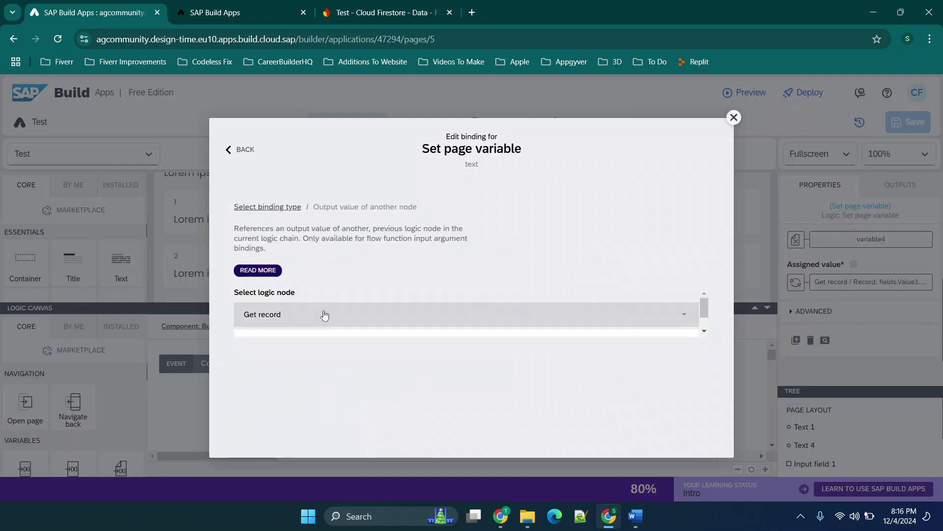
scroll(462, 395, down, 5)
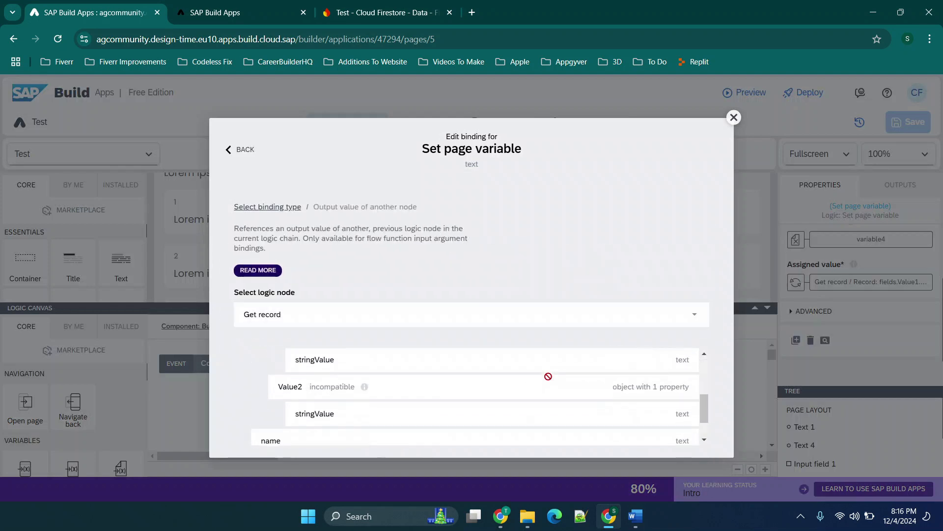
scroll(458, 373, down, 2)
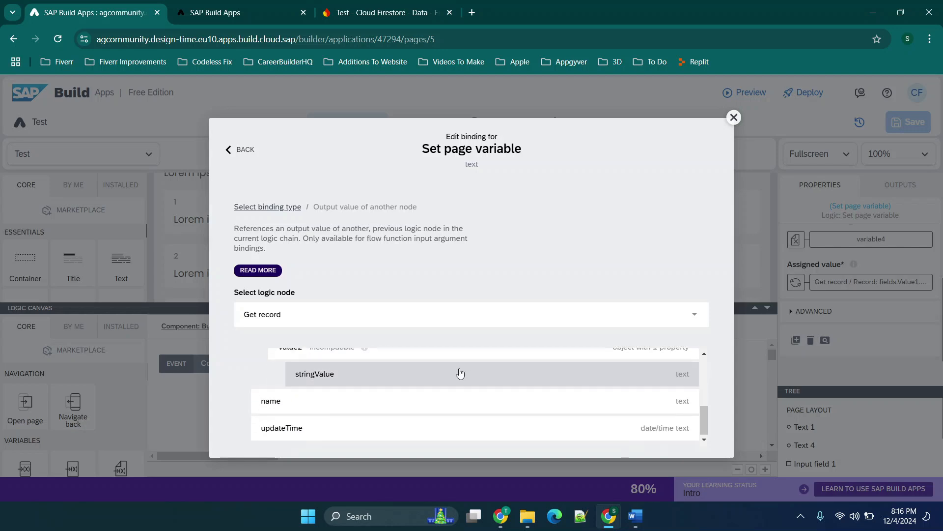
scroll(457, 374, up, 4)
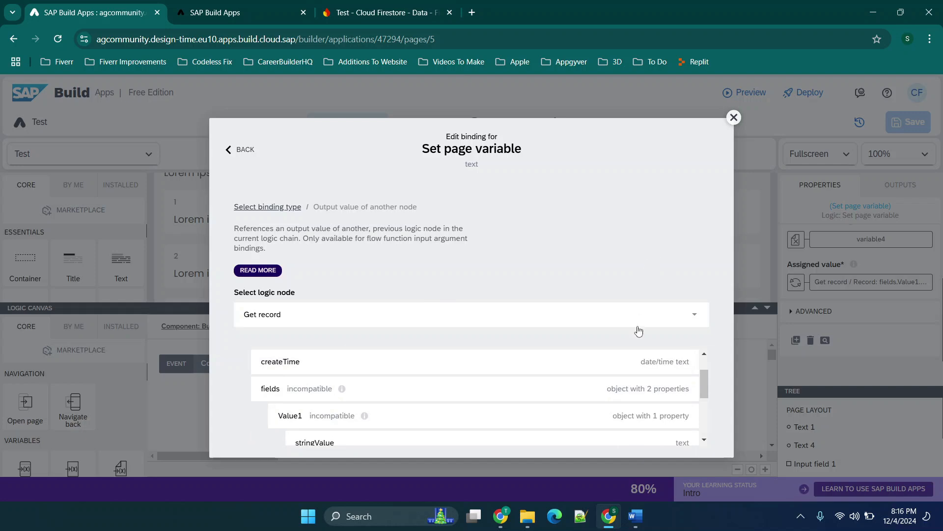
drag(704, 384, 712, 319)
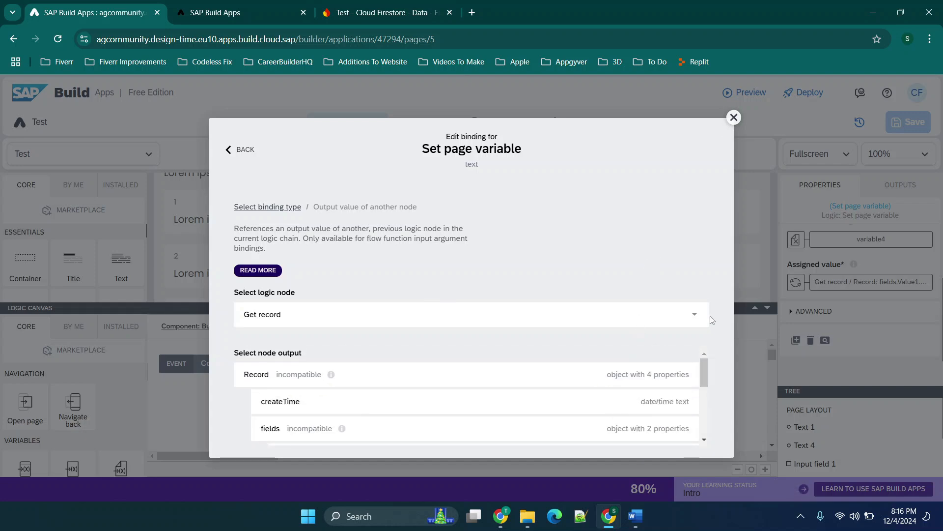
click(733, 117)
- Check the data variable type options of Test1 and return to the app's integrations
click(449, 125)
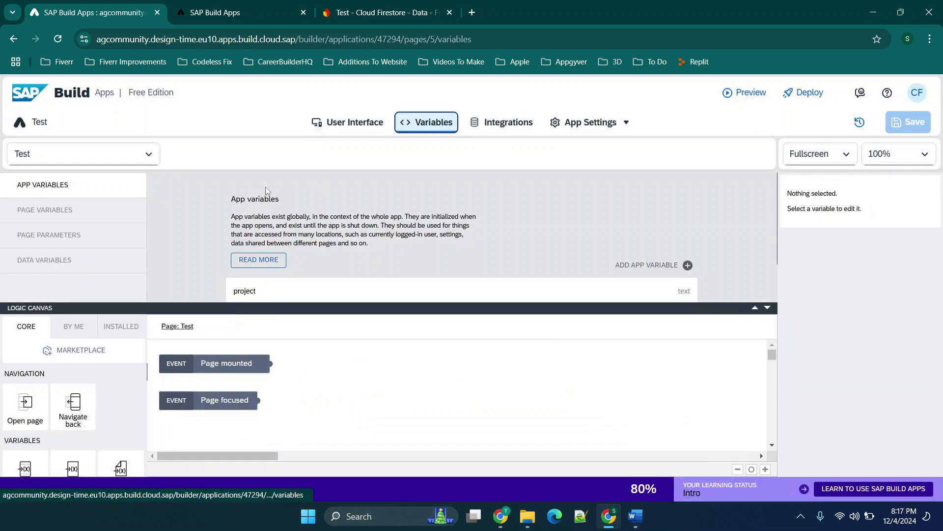
click(45, 259)
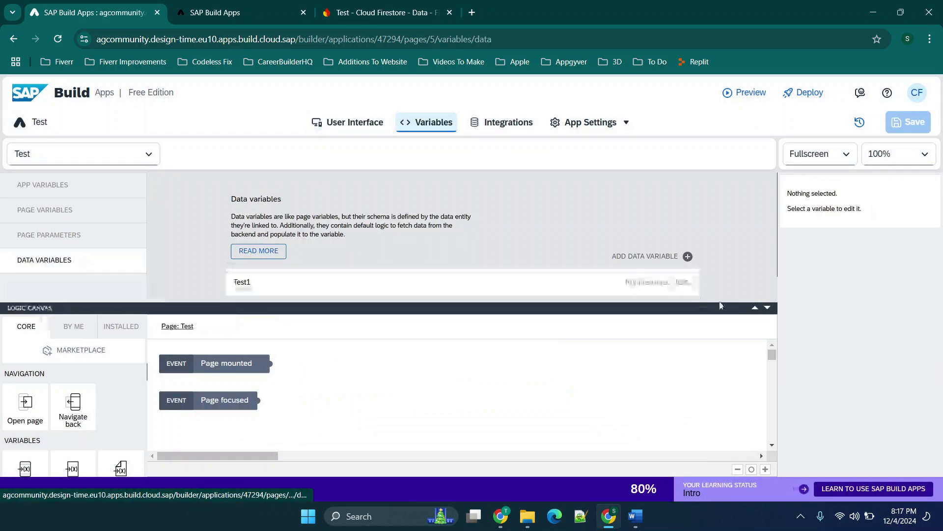
click(313, 291)
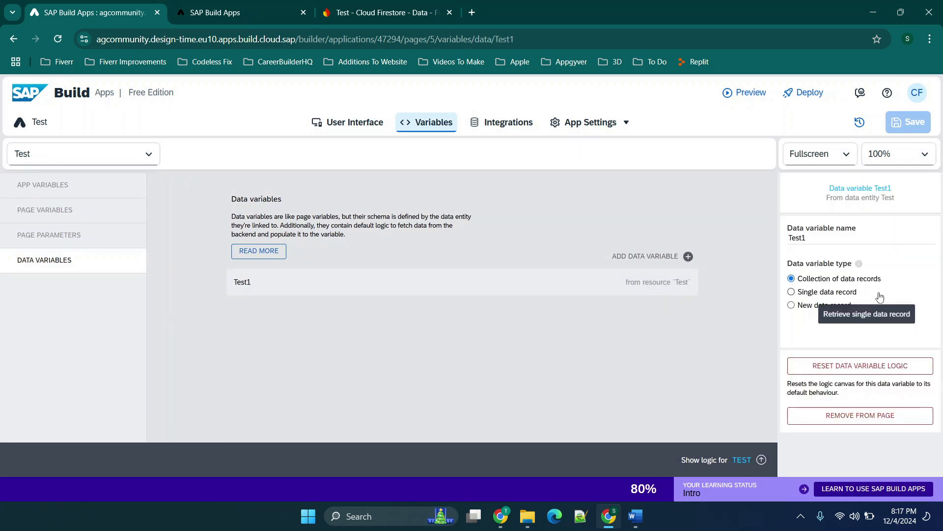
click(489, 122)
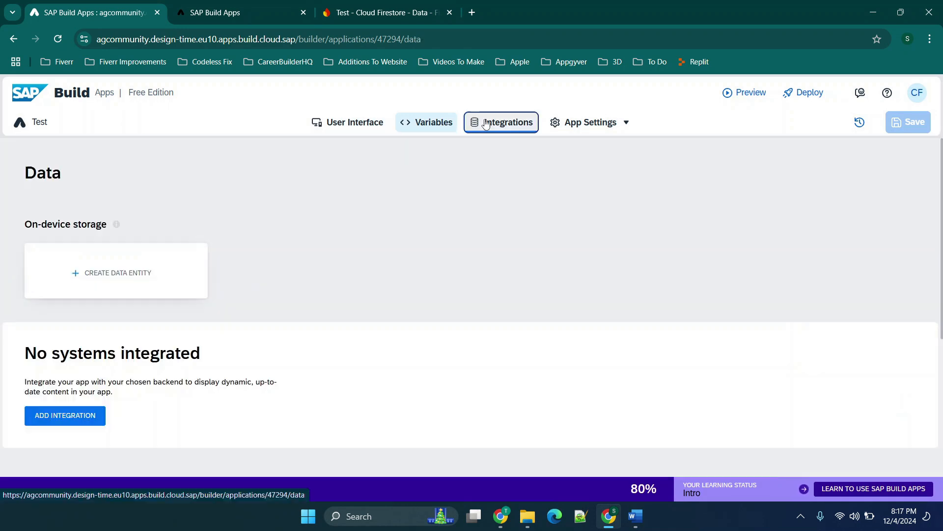
- Run the retrieve test of the Test data entity, and save the data entity and the app
scroll(631, 330, down, 1)
scroll(631, 331, down, 3)
click(648, 395)
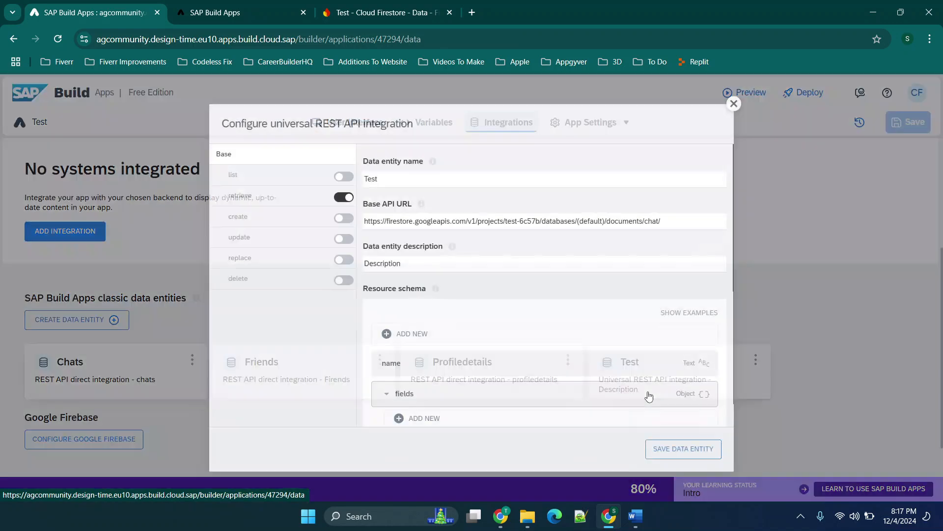
click(285, 197)
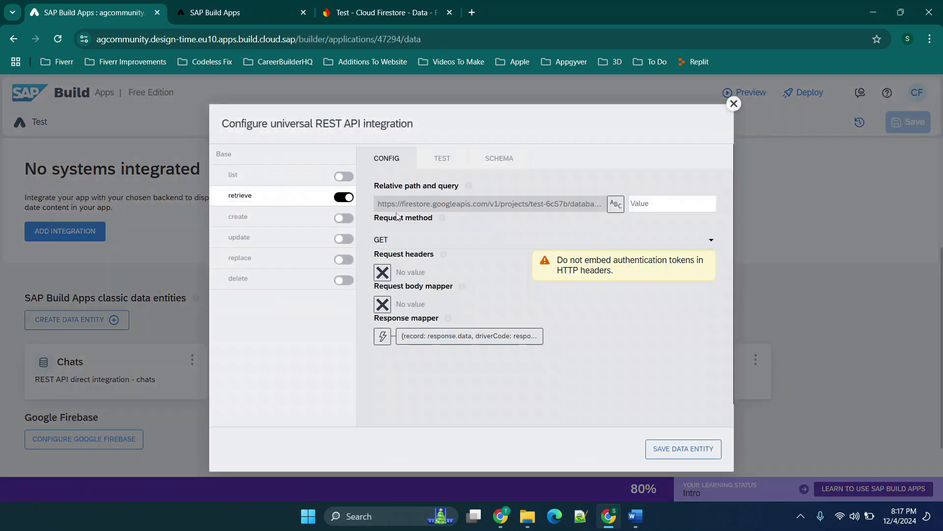
click(442, 158)
click(714, 223)
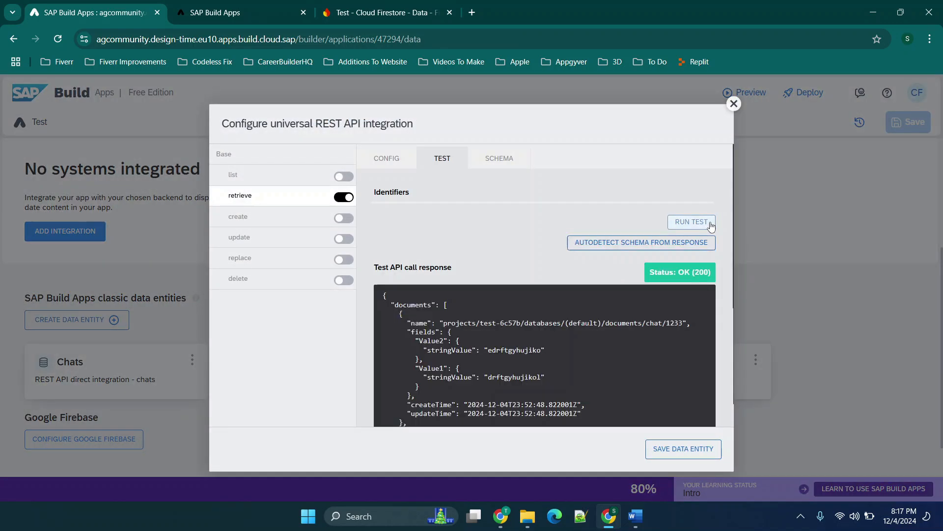
scroll(612, 337, down, 1)
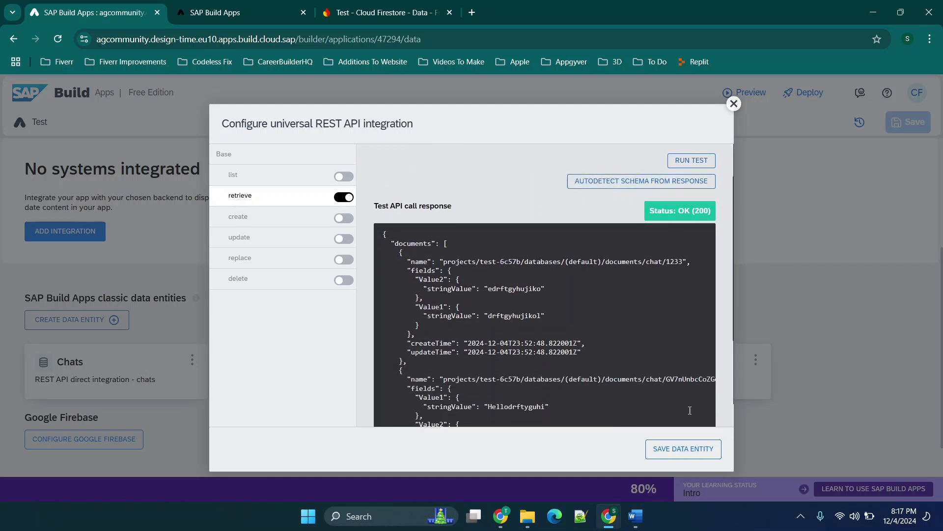
click(684, 456)
click(908, 122)
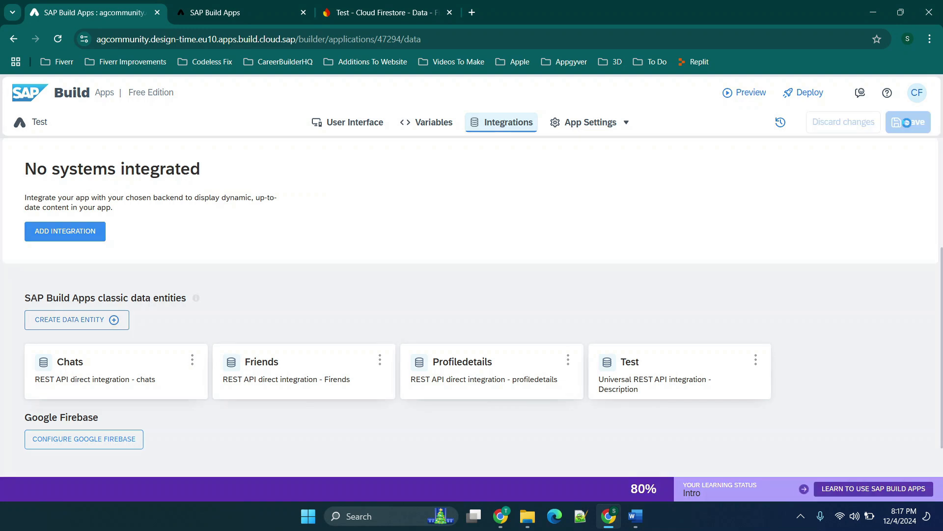
- Review which Get record outputs can be bound to variable4 in the Get button's logic, leaving the binding unchanged
click(427, 126)
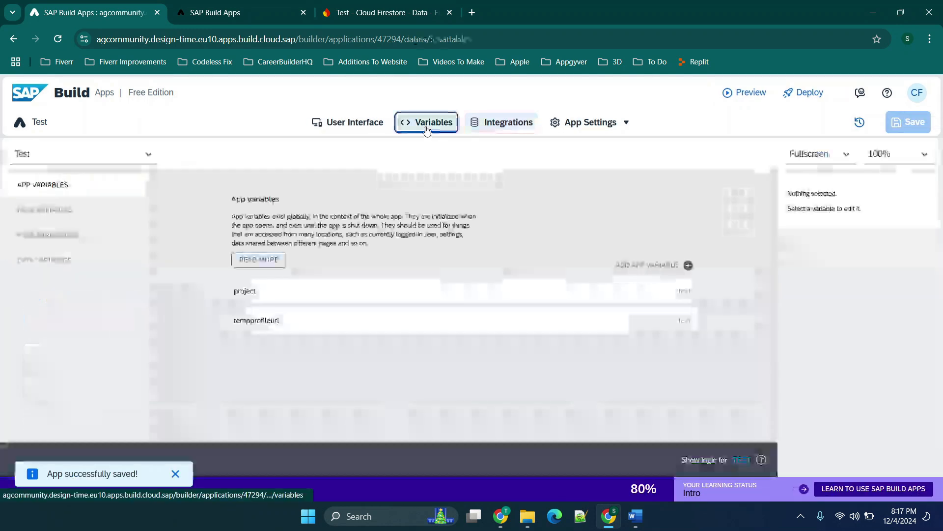
click(364, 125)
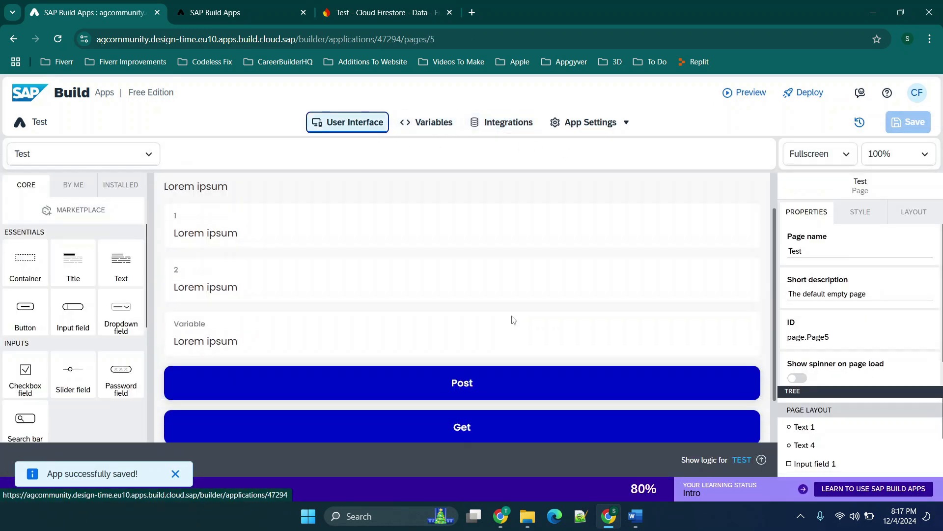
scroll(483, 422, down, 3)
click(493, 354)
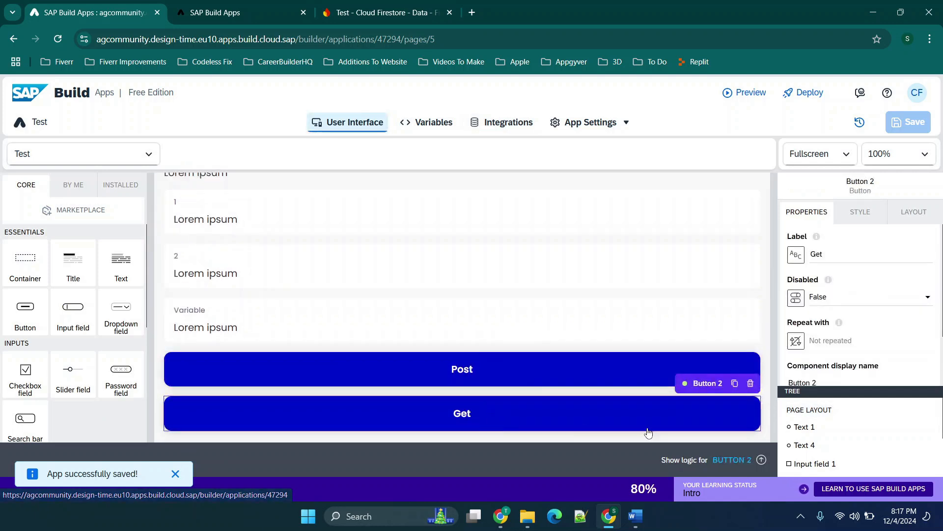
click(717, 458)
click(504, 359)
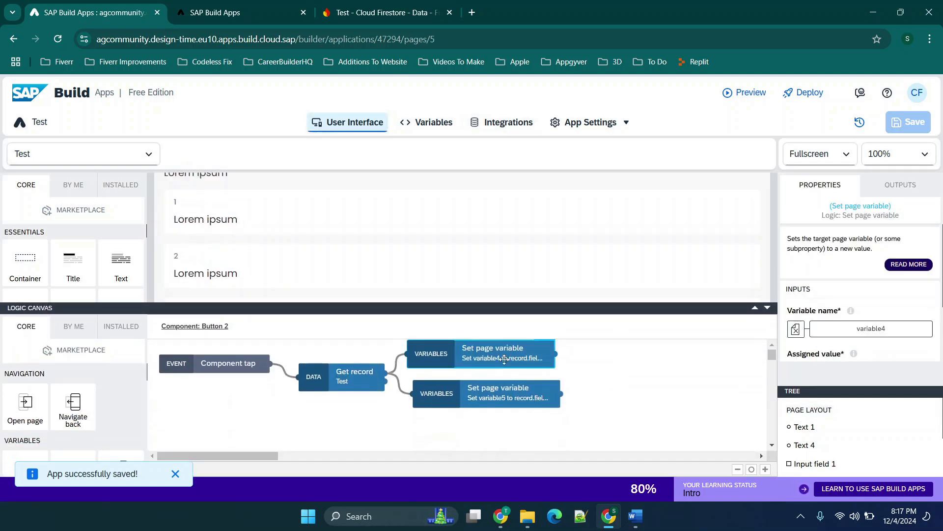
scroll(878, 322, down, 2)
click(796, 309)
click(485, 366)
click(362, 322)
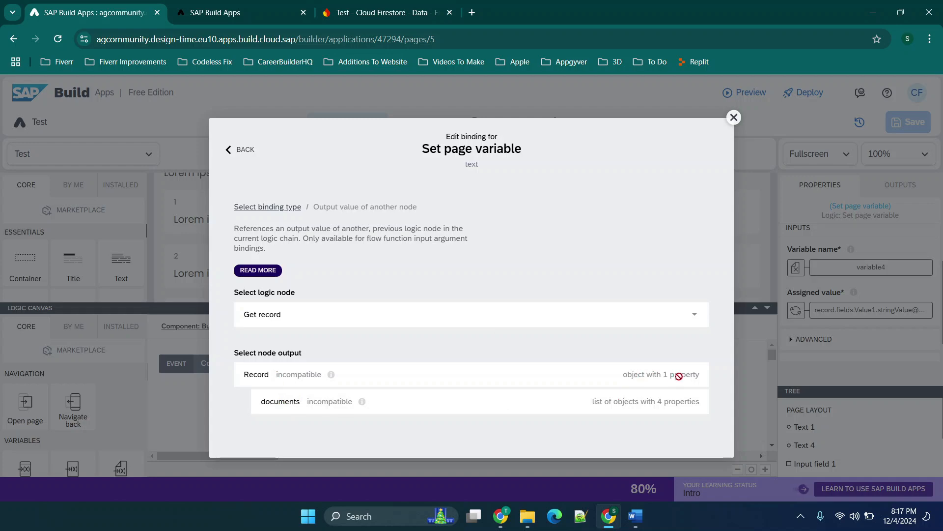
click(734, 118)
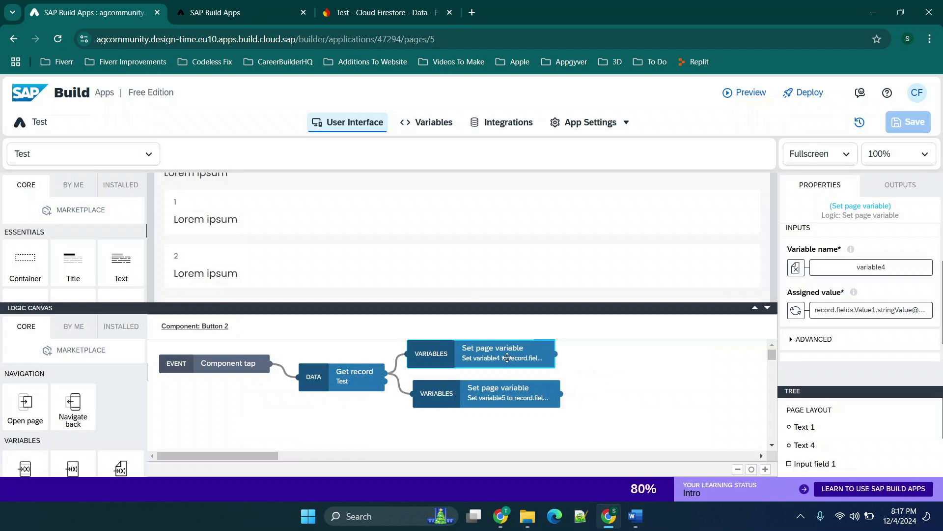
- Change the value type of the Test page's page variable variable4 to Object and select its id property
click(426, 122)
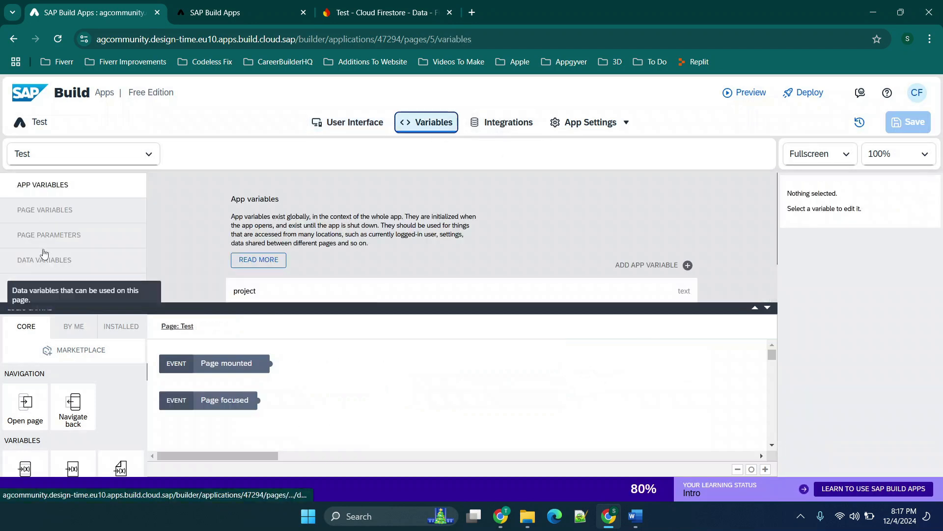
click(46, 210)
scroll(314, 256, down, 2)
scroll(324, 247, up, 2)
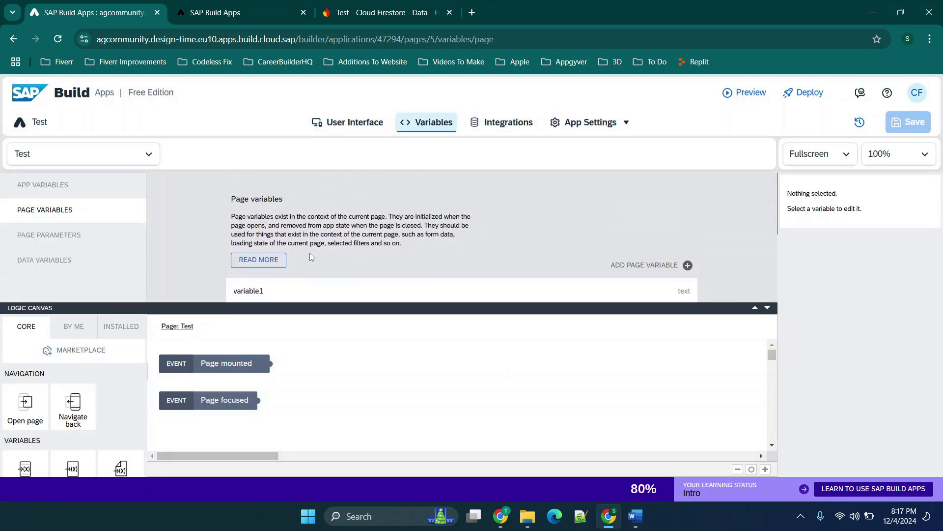
scroll(388, 231, down, 3)
click(281, 245)
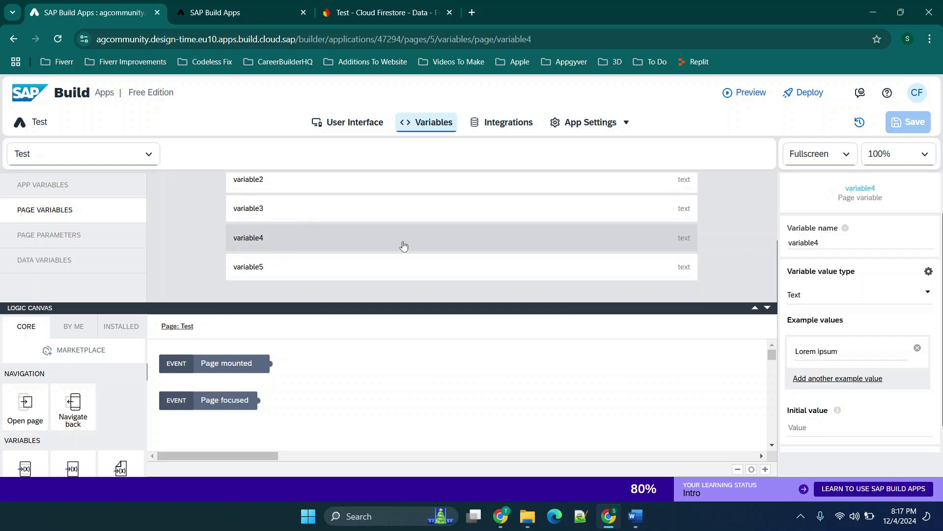
click(826, 300)
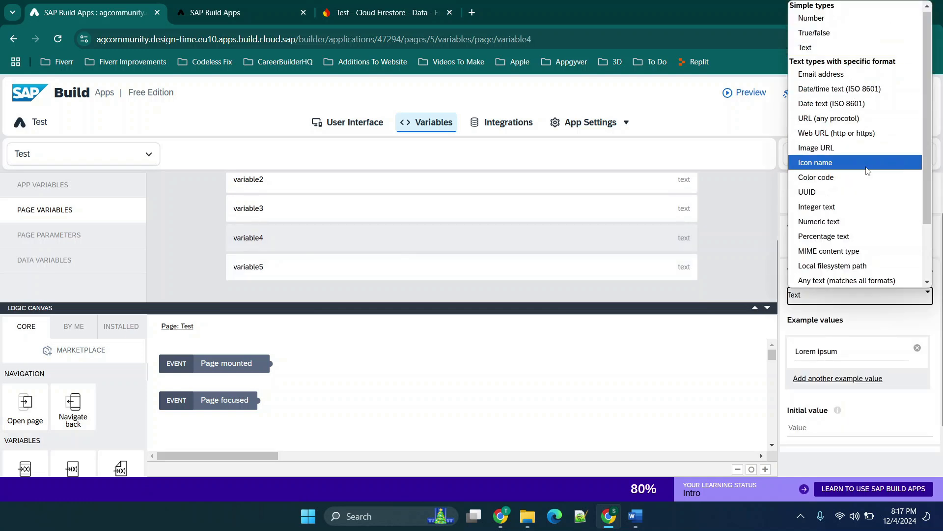
scroll(850, 233, down, 2)
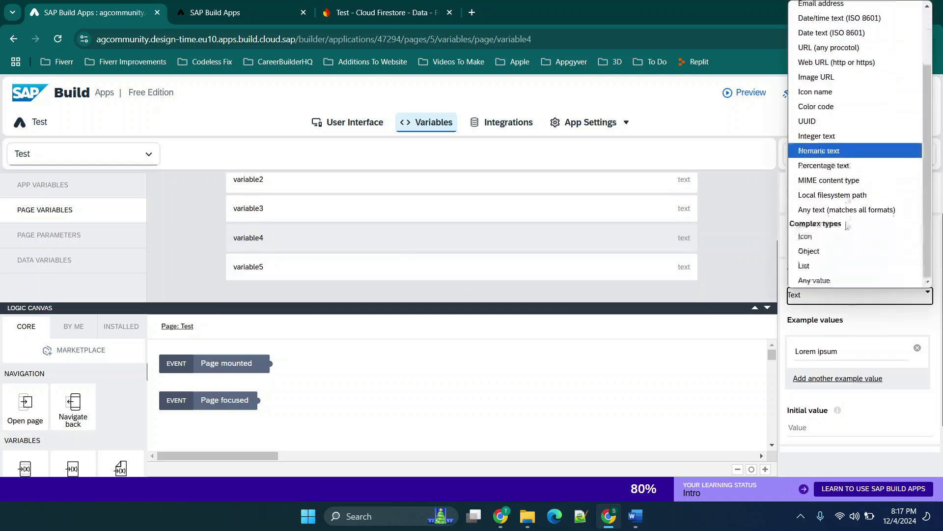
click(833, 250)
click(266, 265)
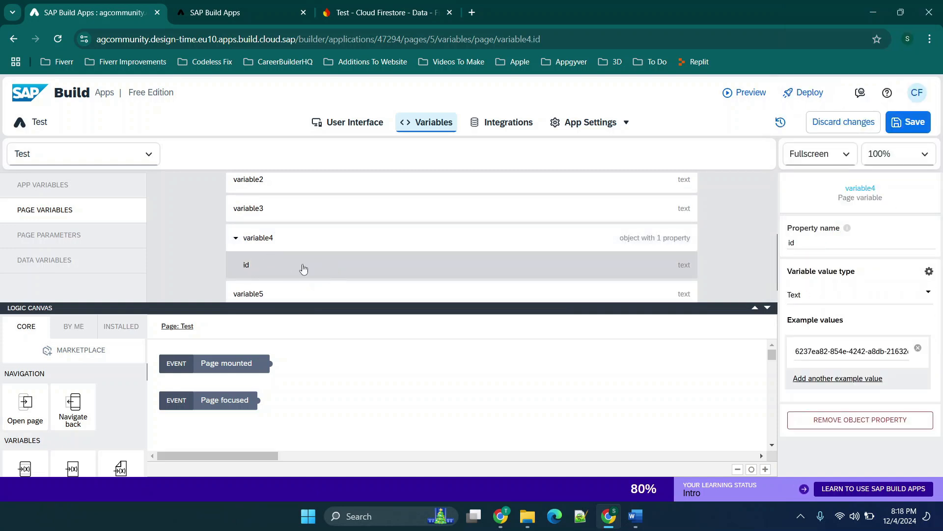
- View the logic nodes offered for the assigned value of variable4's Set page variable node on the Get button
click(352, 123)
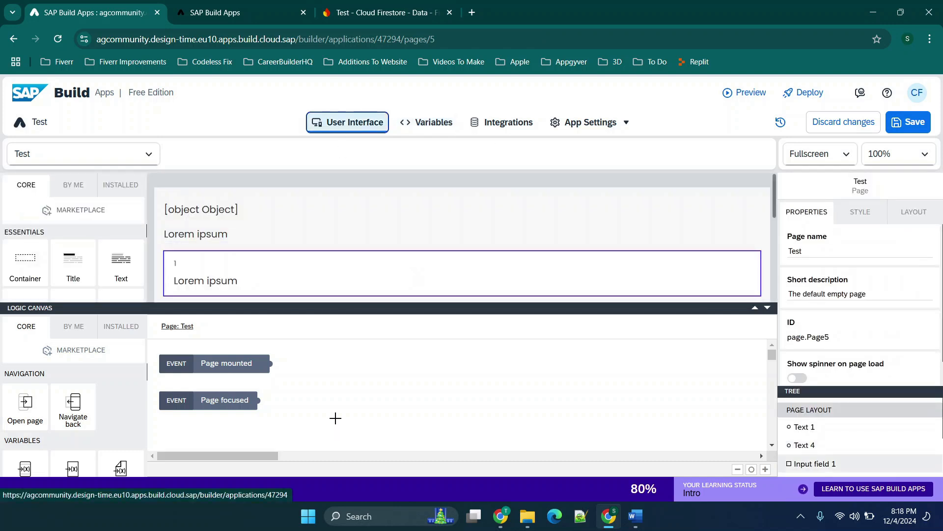
scroll(495, 220, down, 5)
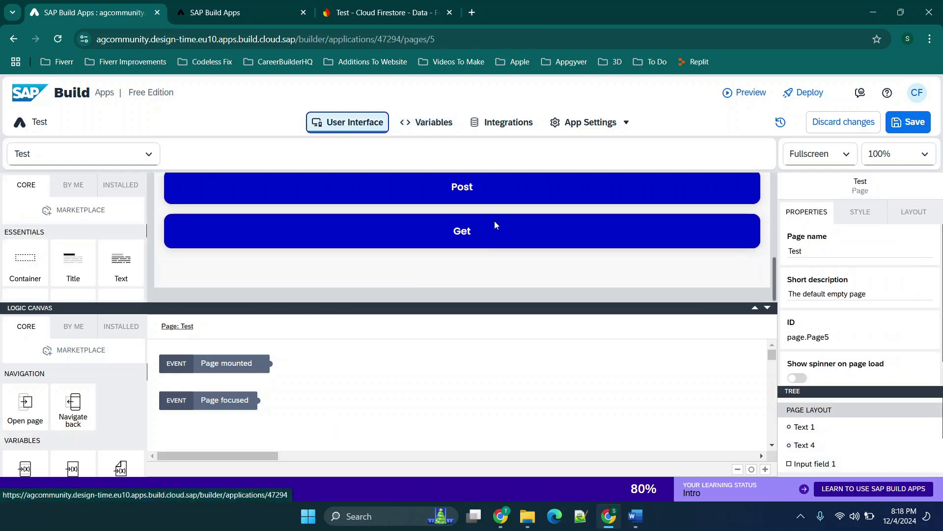
click(468, 239)
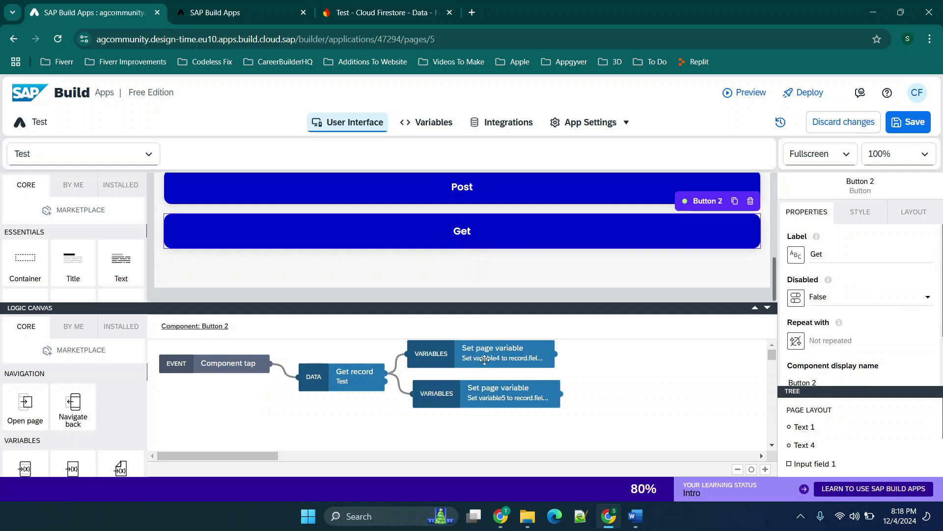
click(484, 360)
scroll(860, 304, down, 2)
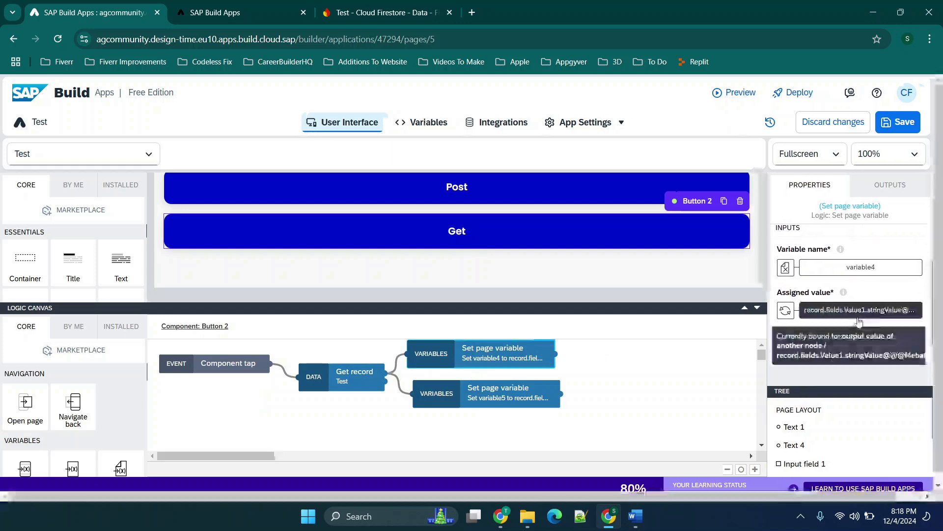
click(833, 311)
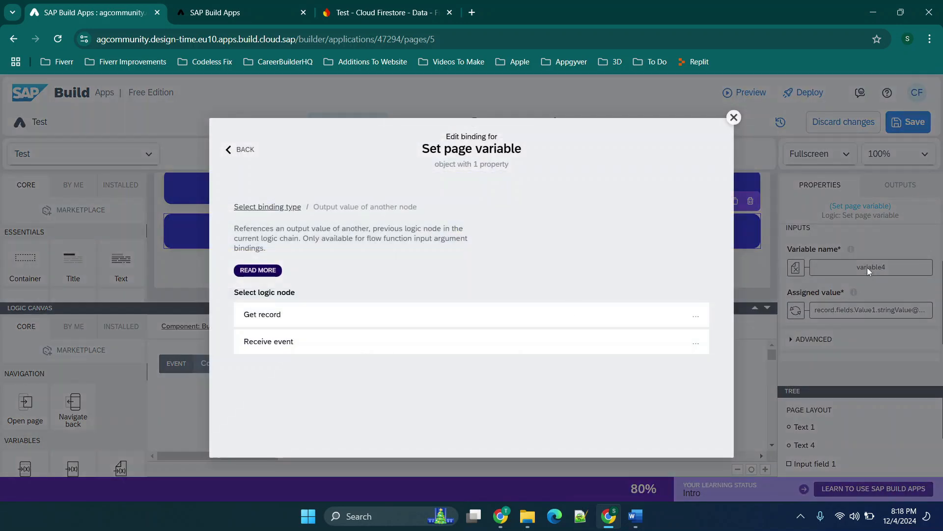
click(734, 118)
- Keep variable4 as the node's target variable and compare the Receive event and Get record outputs for its assigned value
click(821, 267)
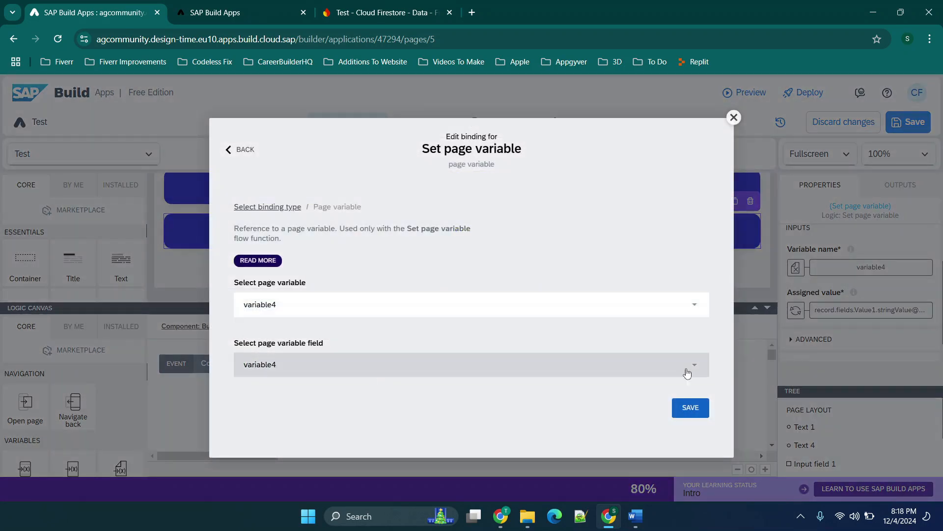
click(698, 410)
click(876, 310)
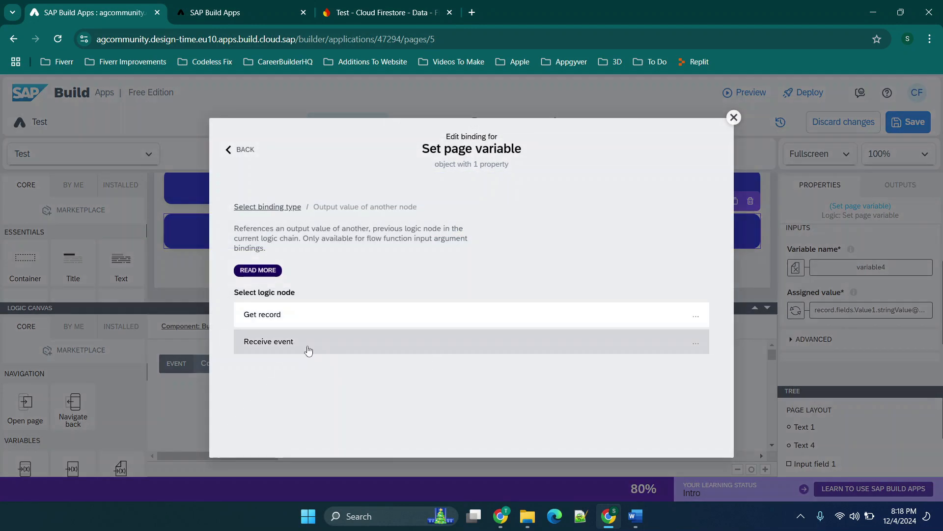
click(309, 344)
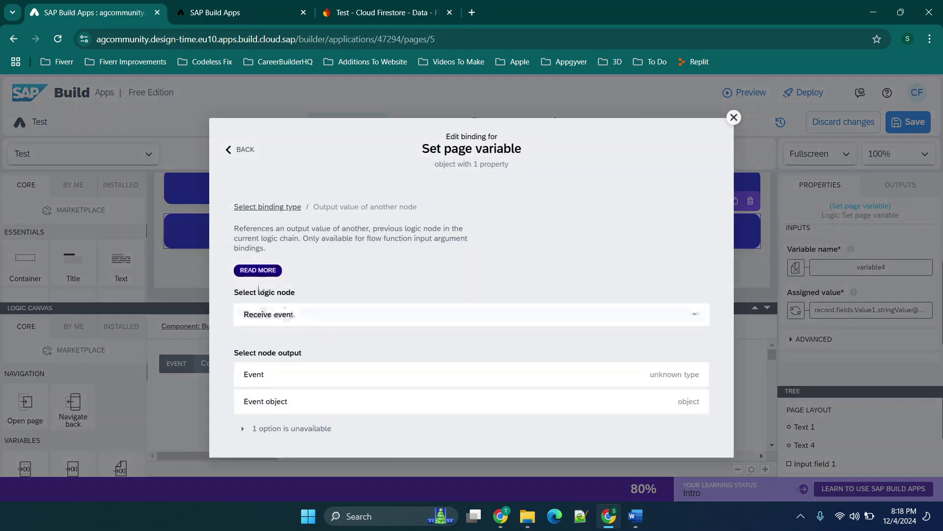
click(269, 313)
click(274, 317)
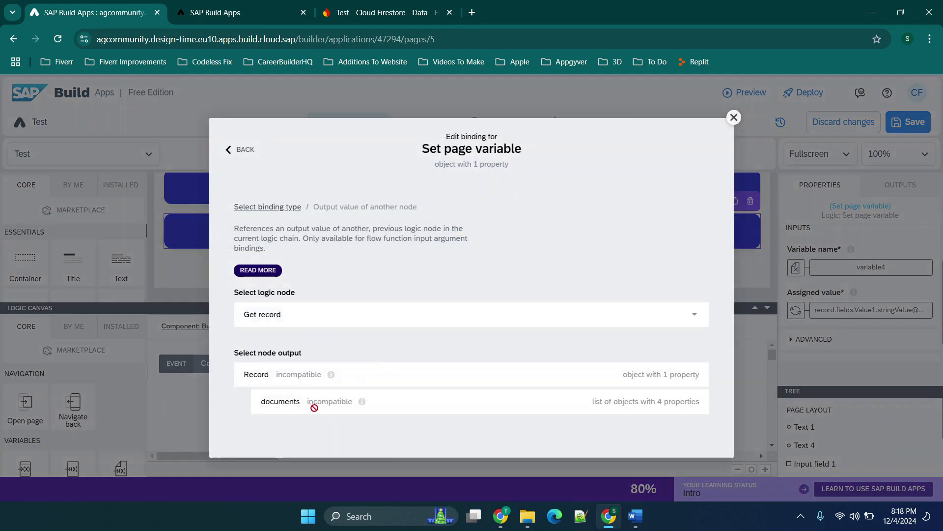
click(734, 117)
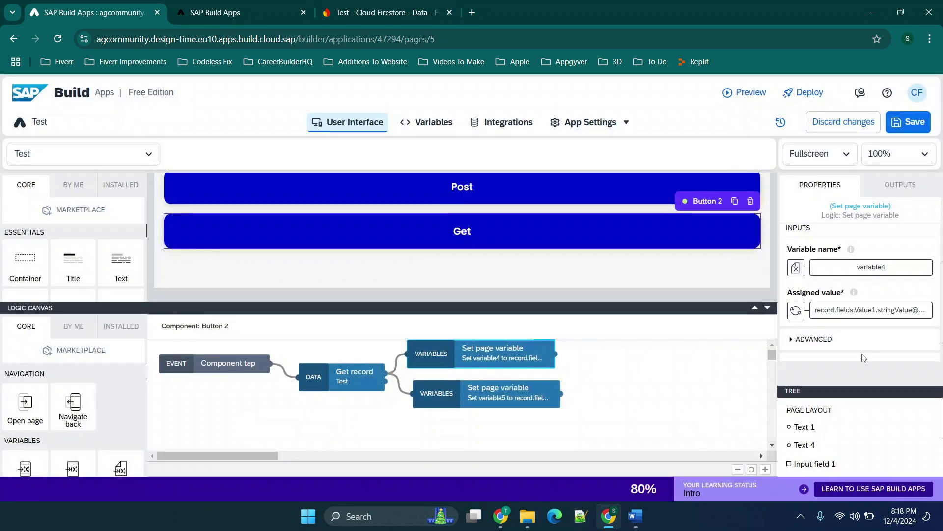
- Set the target of the first Set page variable node to the variable4.id field and save the binding
scroll(875, 294, down, 1)
click(795, 255)
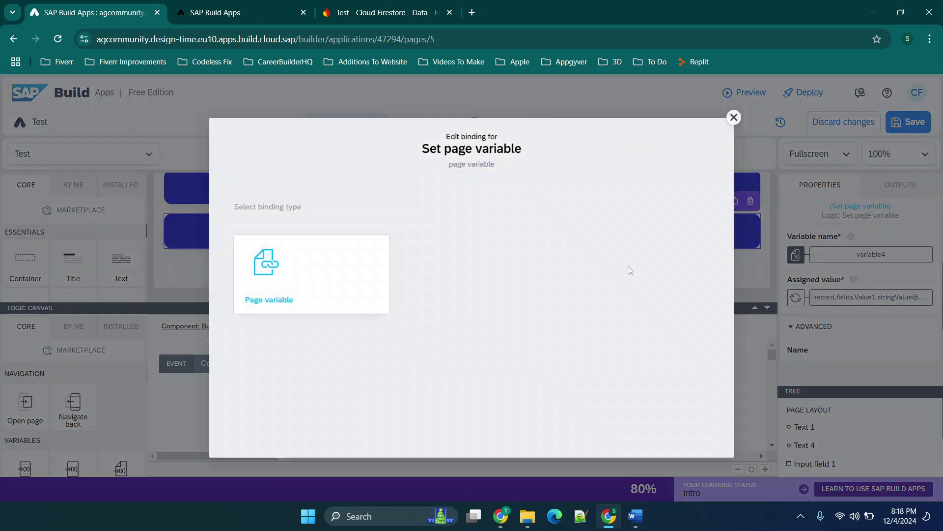
click(298, 310)
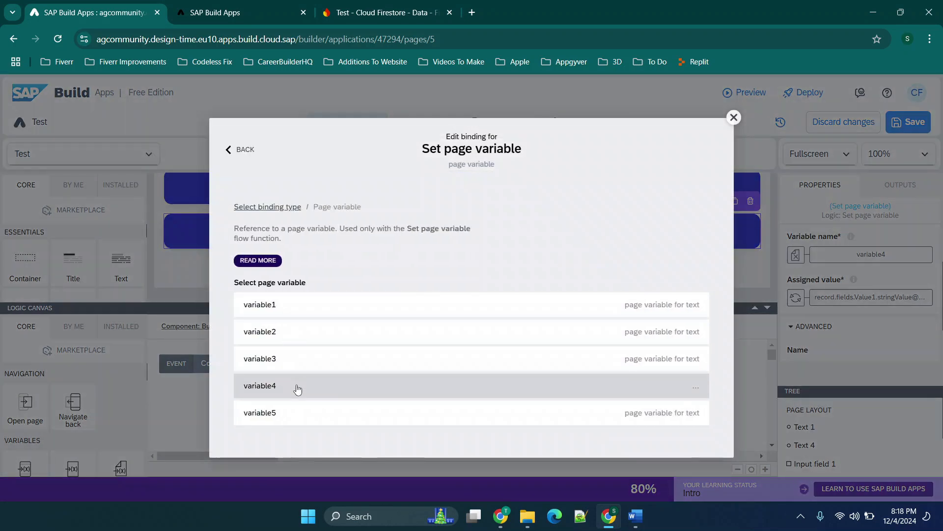
click(298, 386)
click(368, 367)
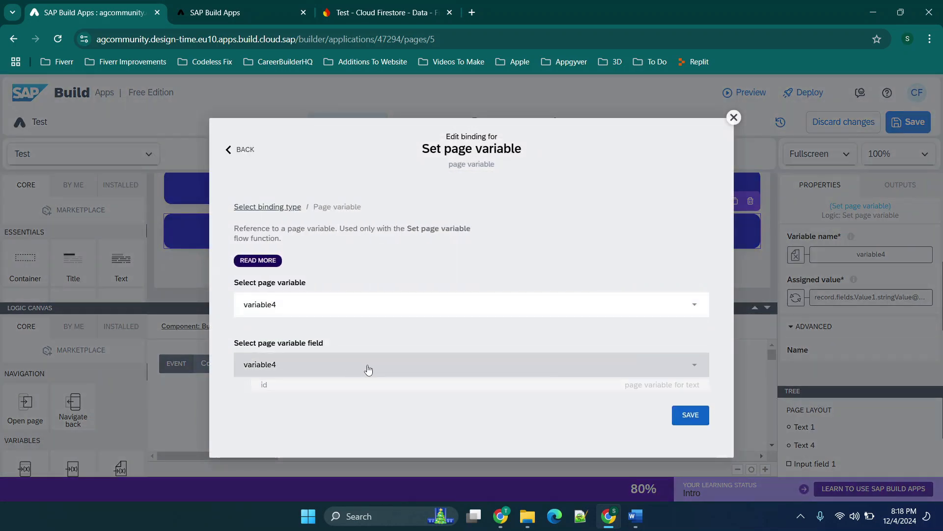
click(562, 370)
click(502, 396)
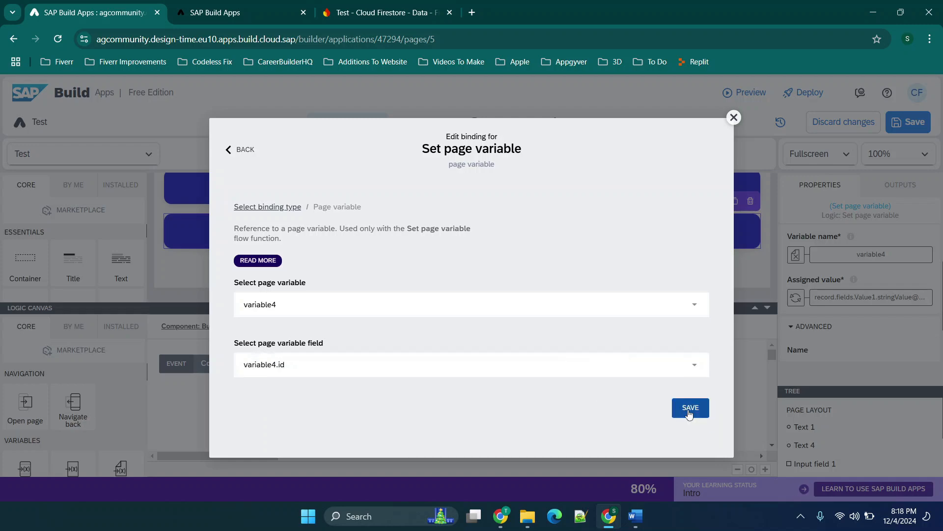
click(690, 408)
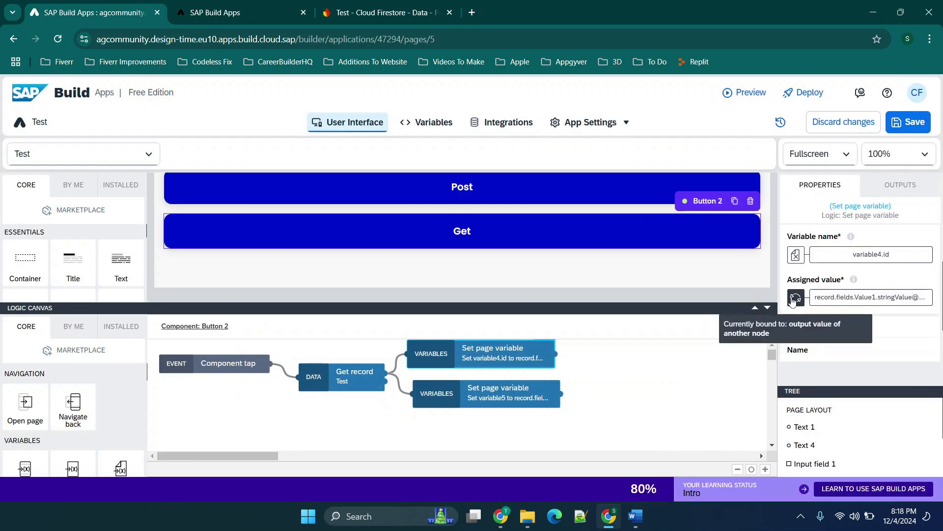
- Check the Get record outputs offered for variable4.id's assigned value and switch to the chat collection in the Firestore console
click(795, 298)
click(430, 364)
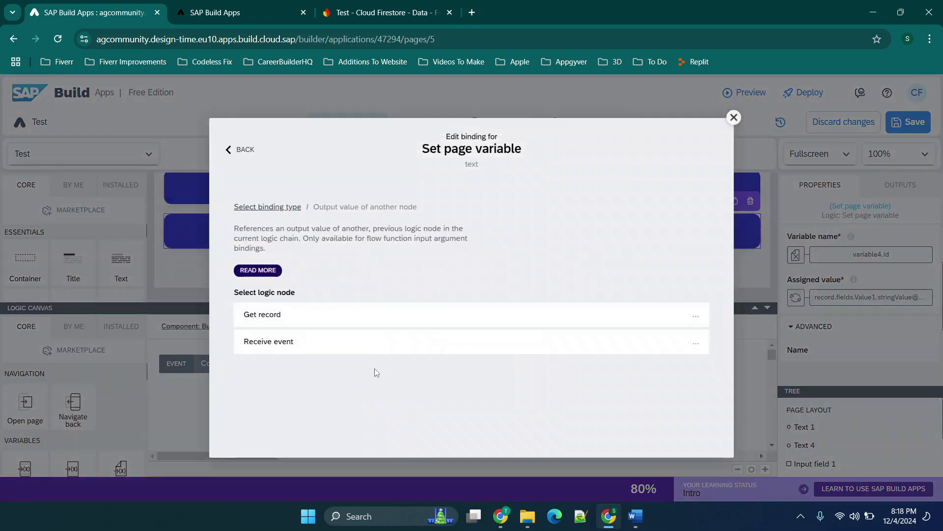
click(325, 320)
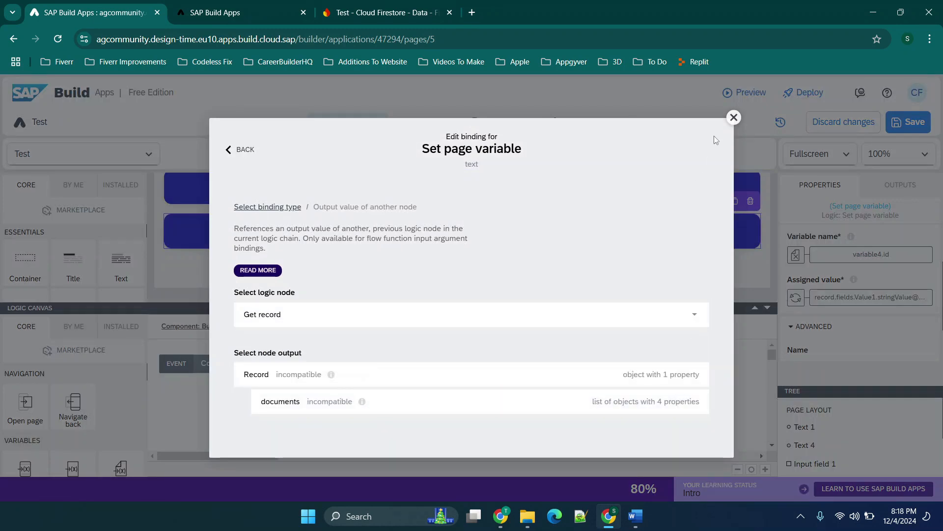
click(734, 118)
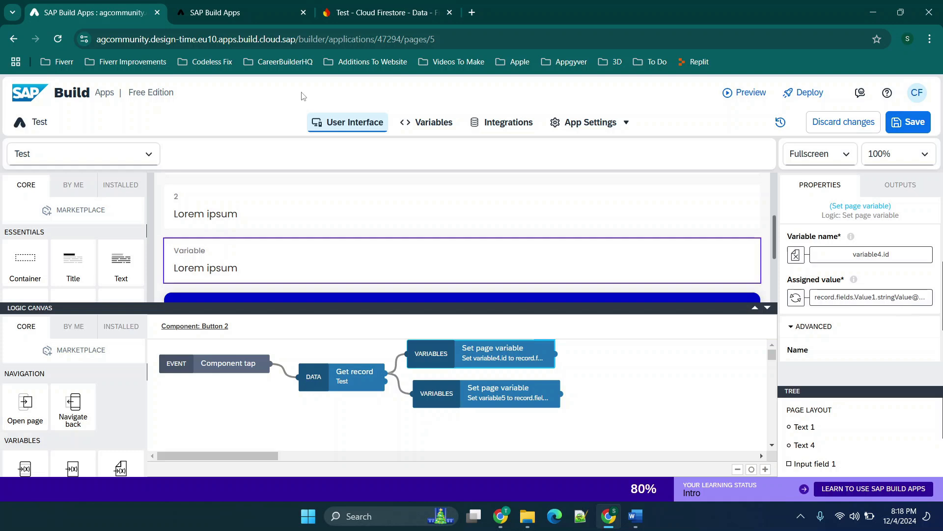
click(248, 12)
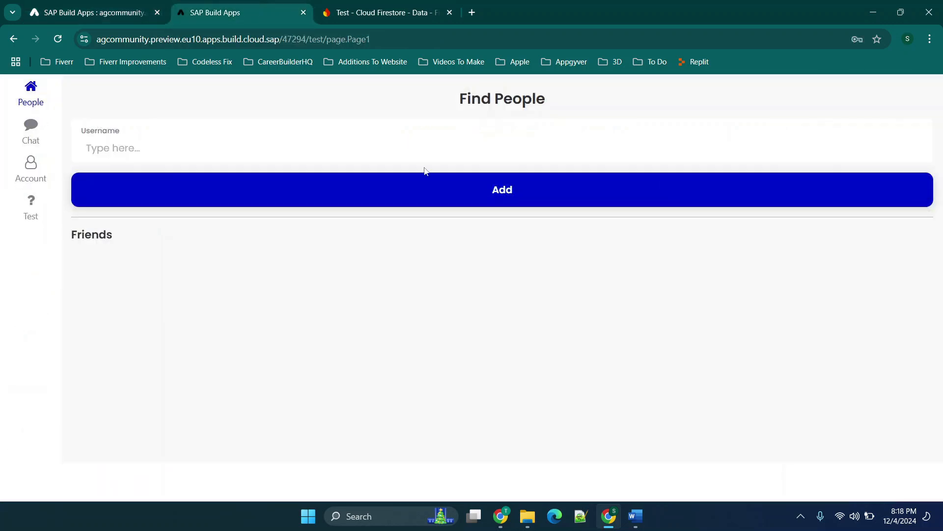
click(370, 12)
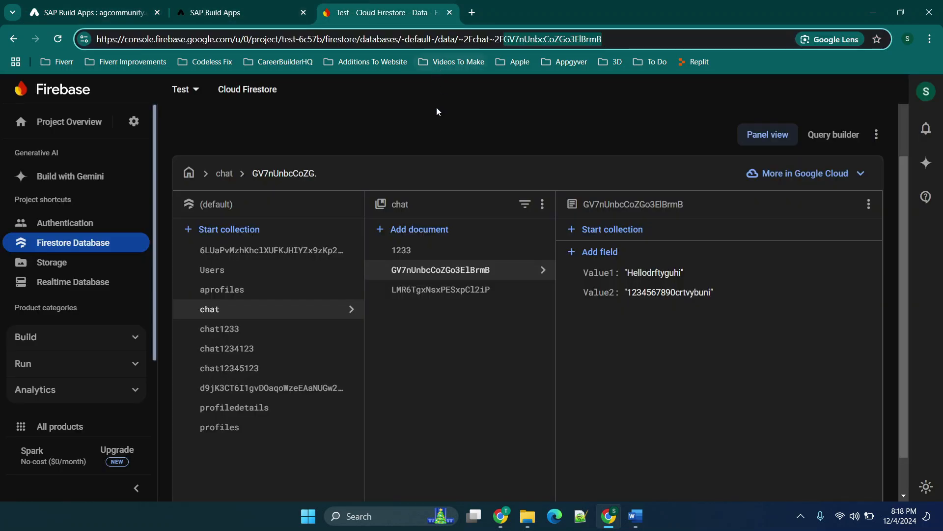